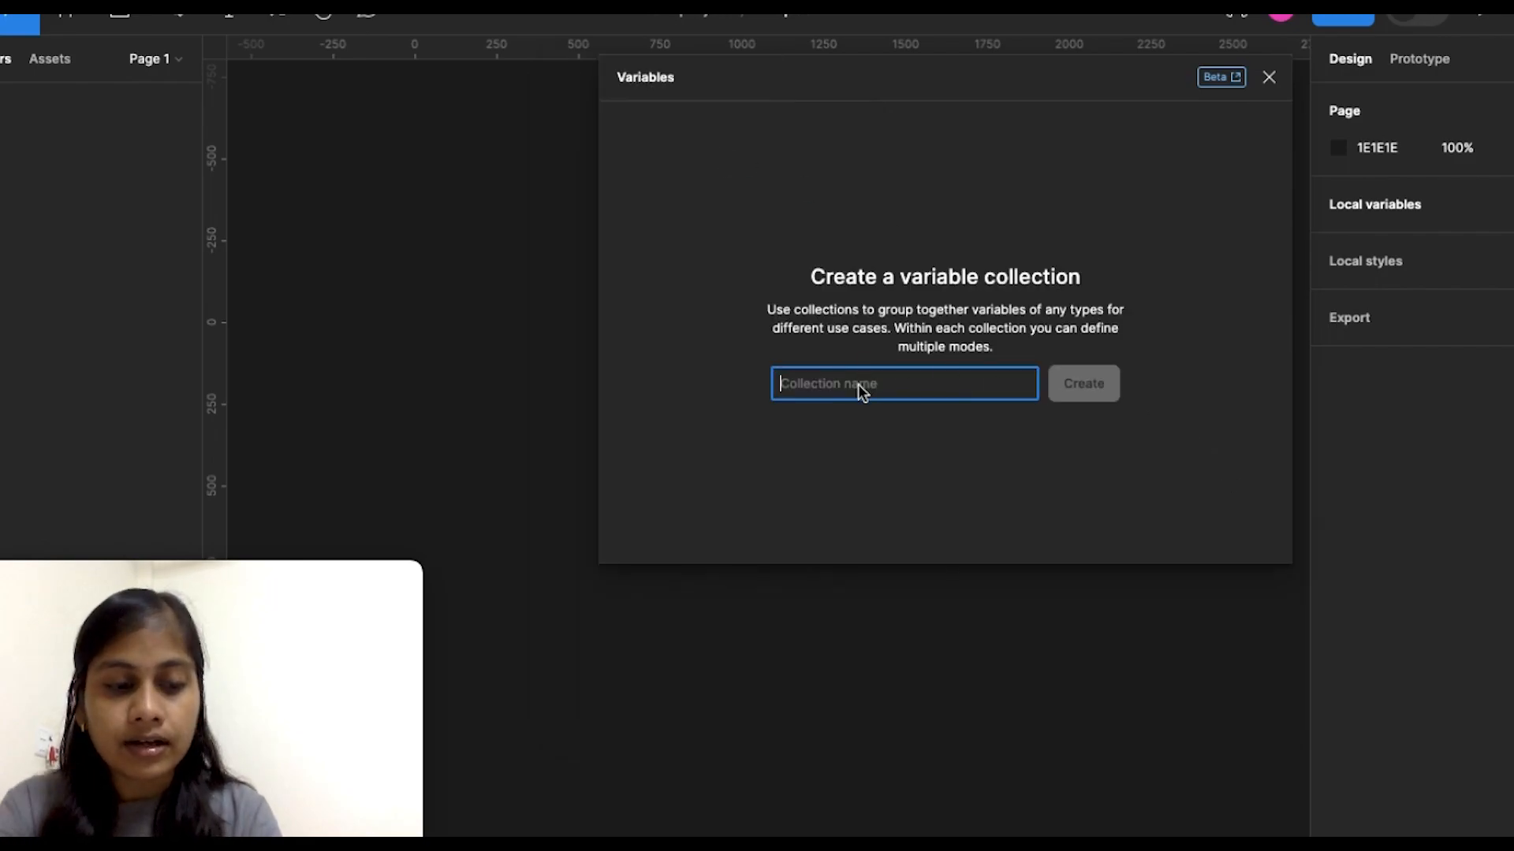
# Step: Create a variable collection named Dropdown and add a string variable to it
pyautogui.write('Dropdown')
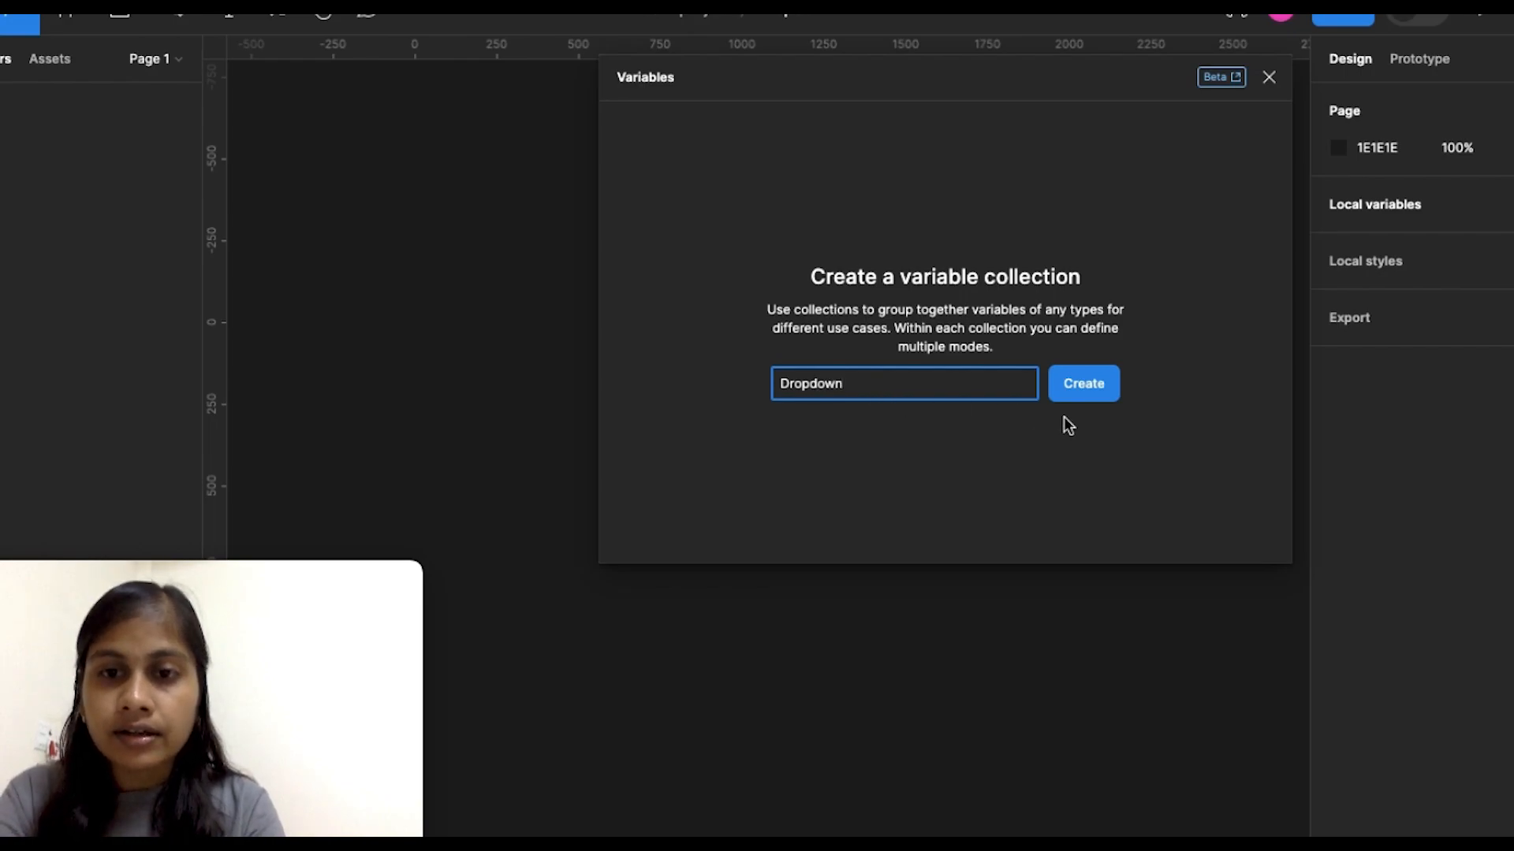
pyautogui.click(1082, 383)
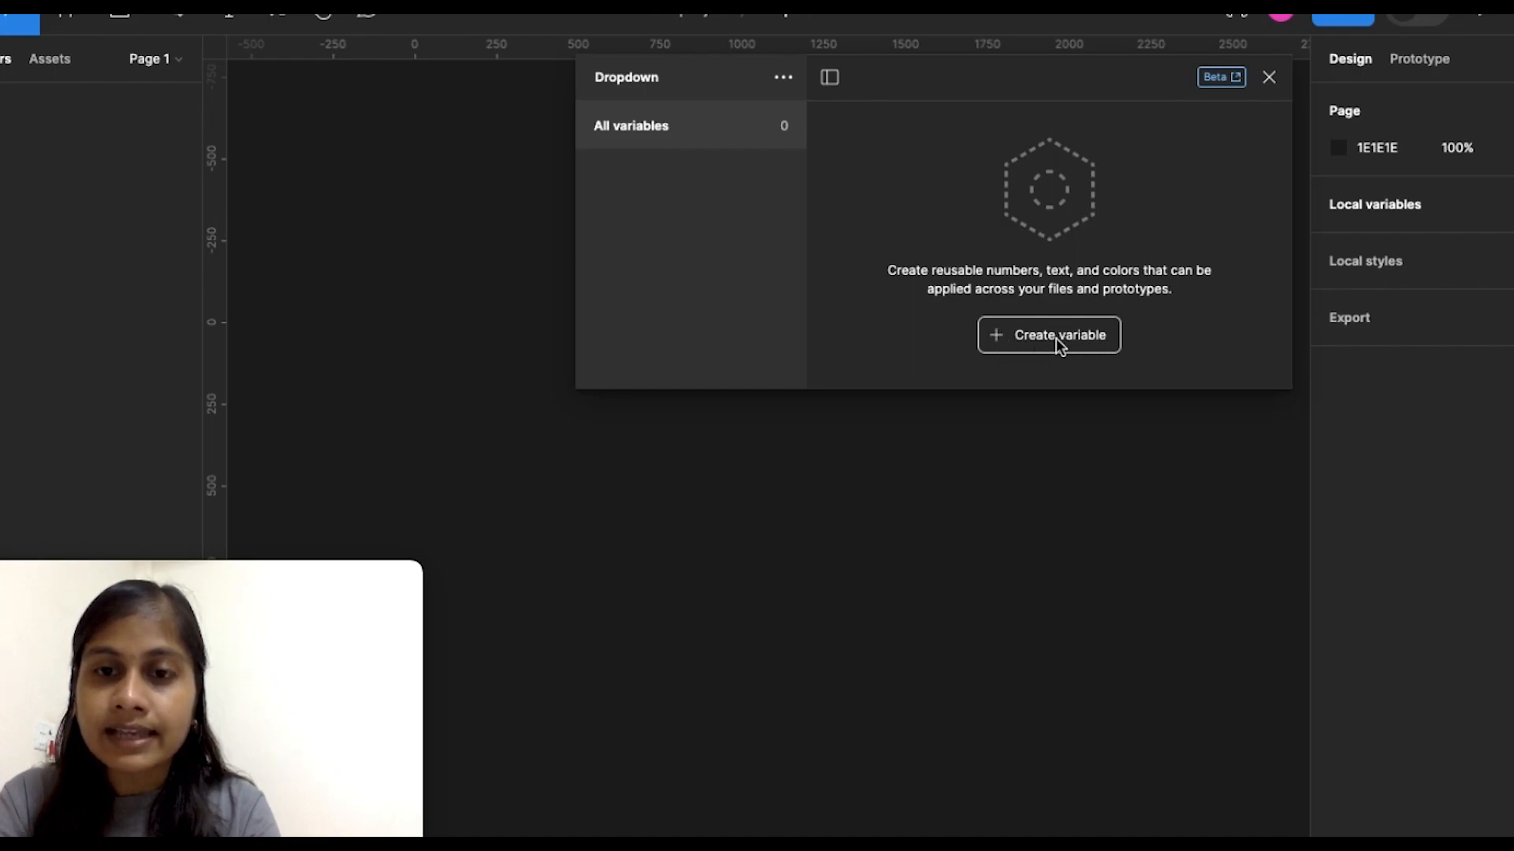
pyautogui.click(1077, 348)
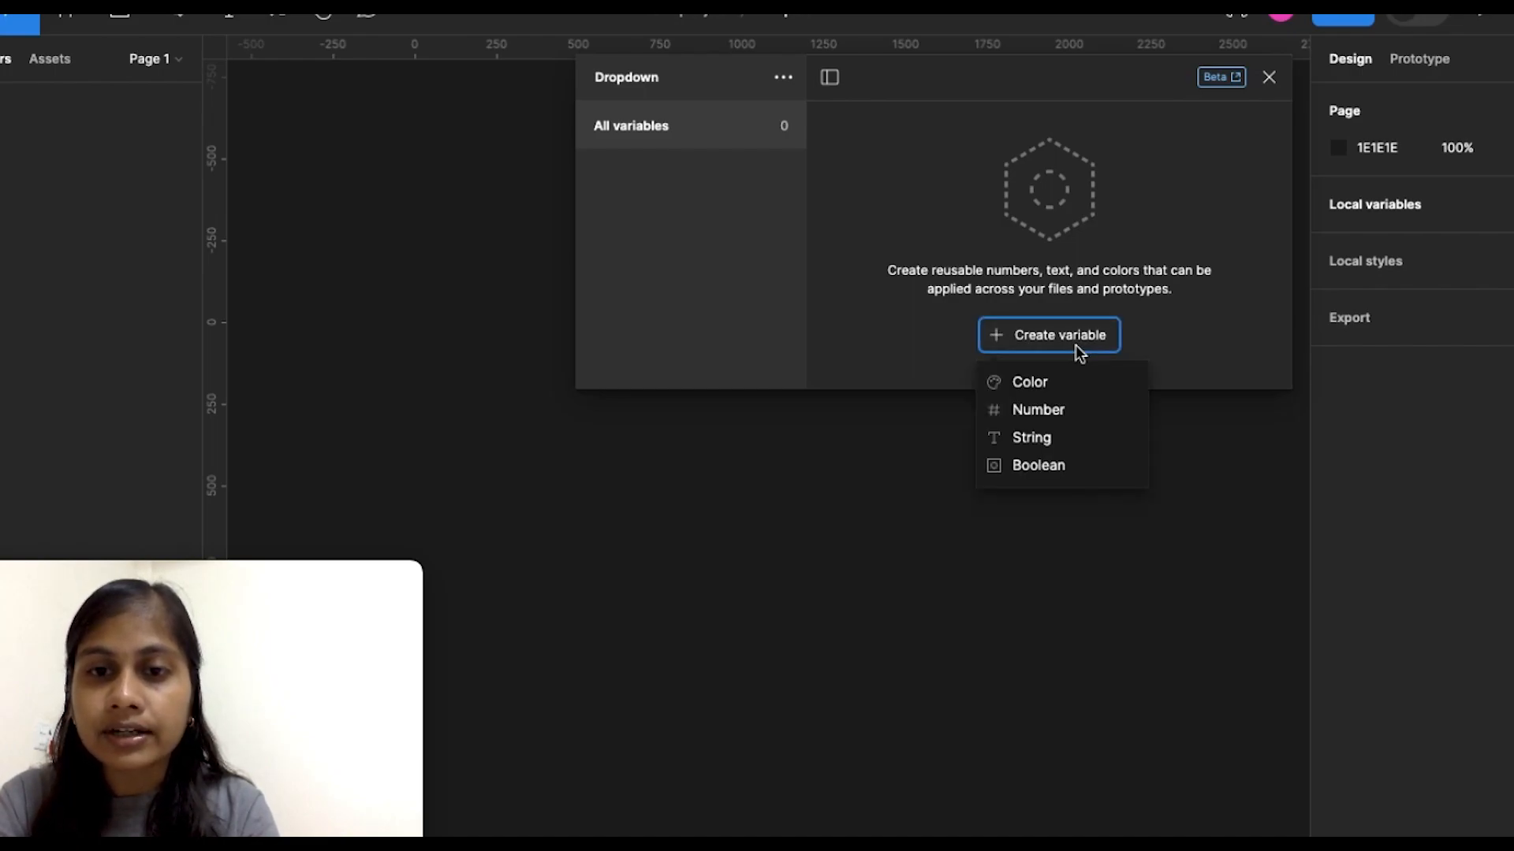
pyautogui.click(1061, 441)
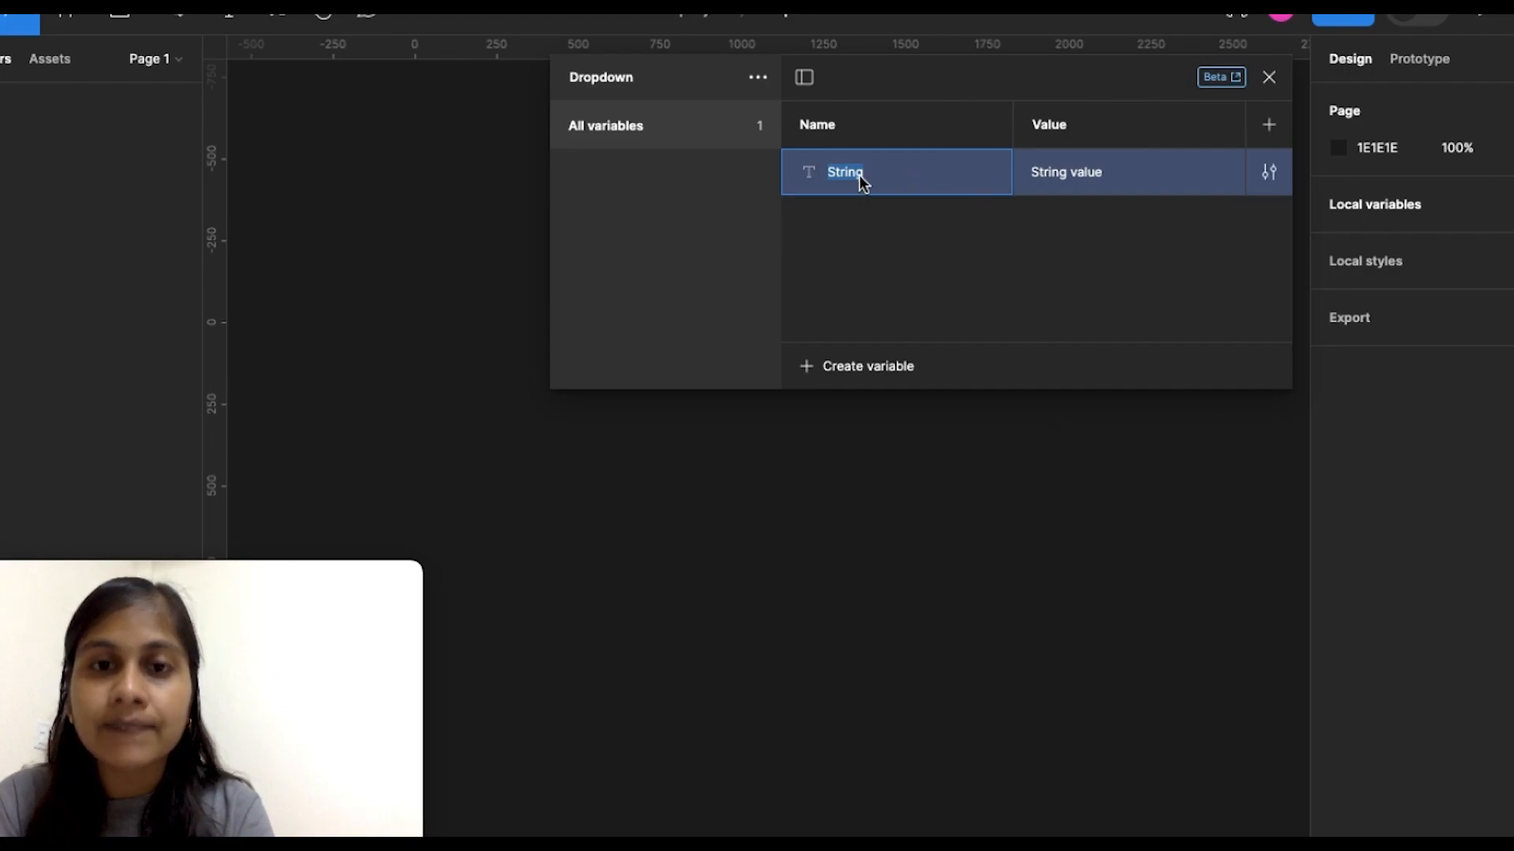
# Step: Name the new string variable Fruit 1 and set its value to Apple
pyautogui.press('BackSpace')
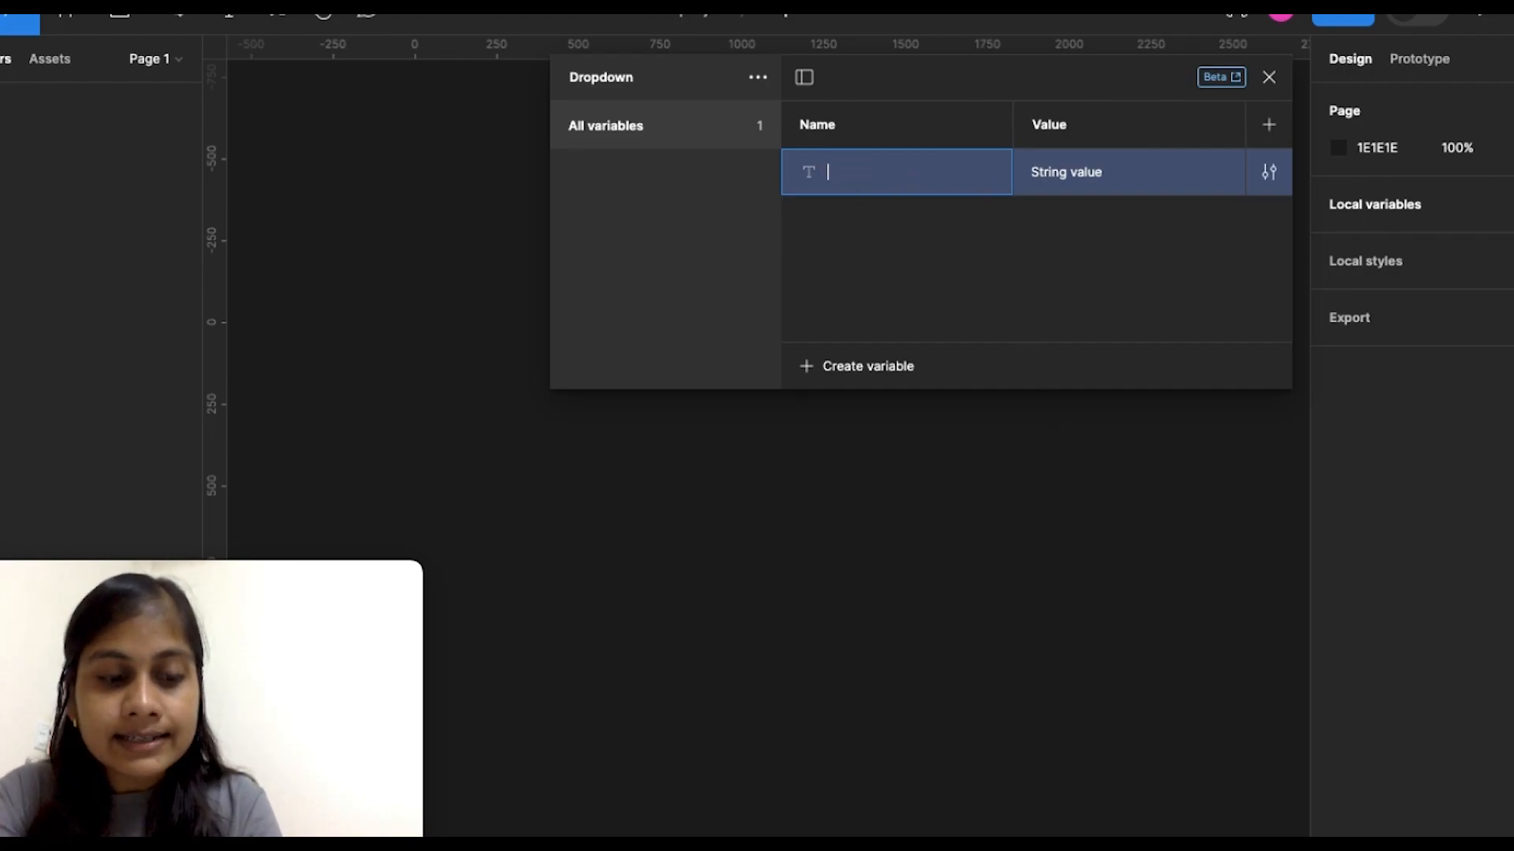
pyautogui.write('Frui')
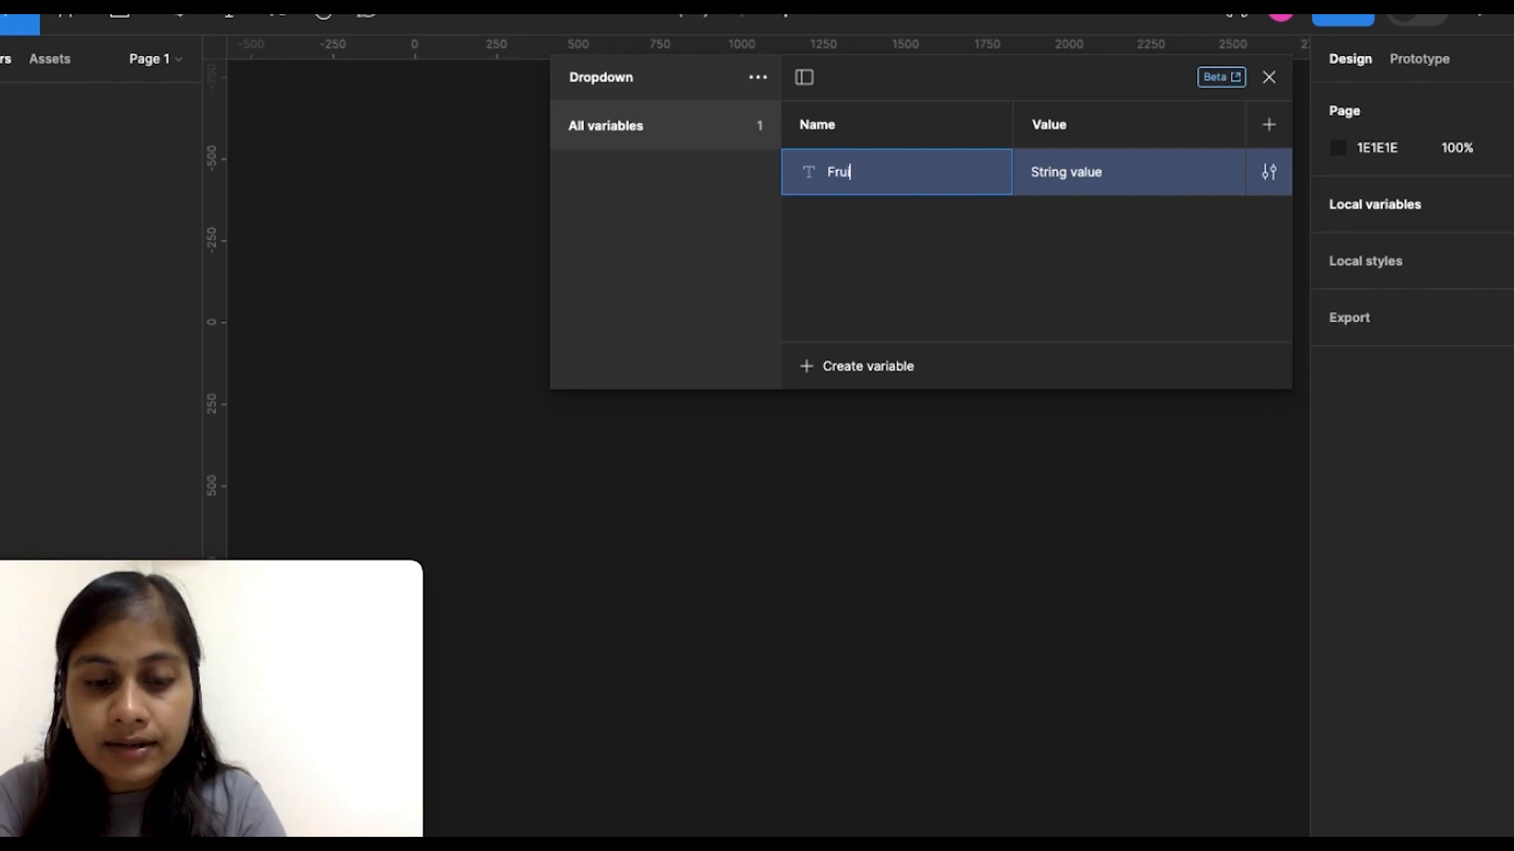
pyautogui.write('t 1')
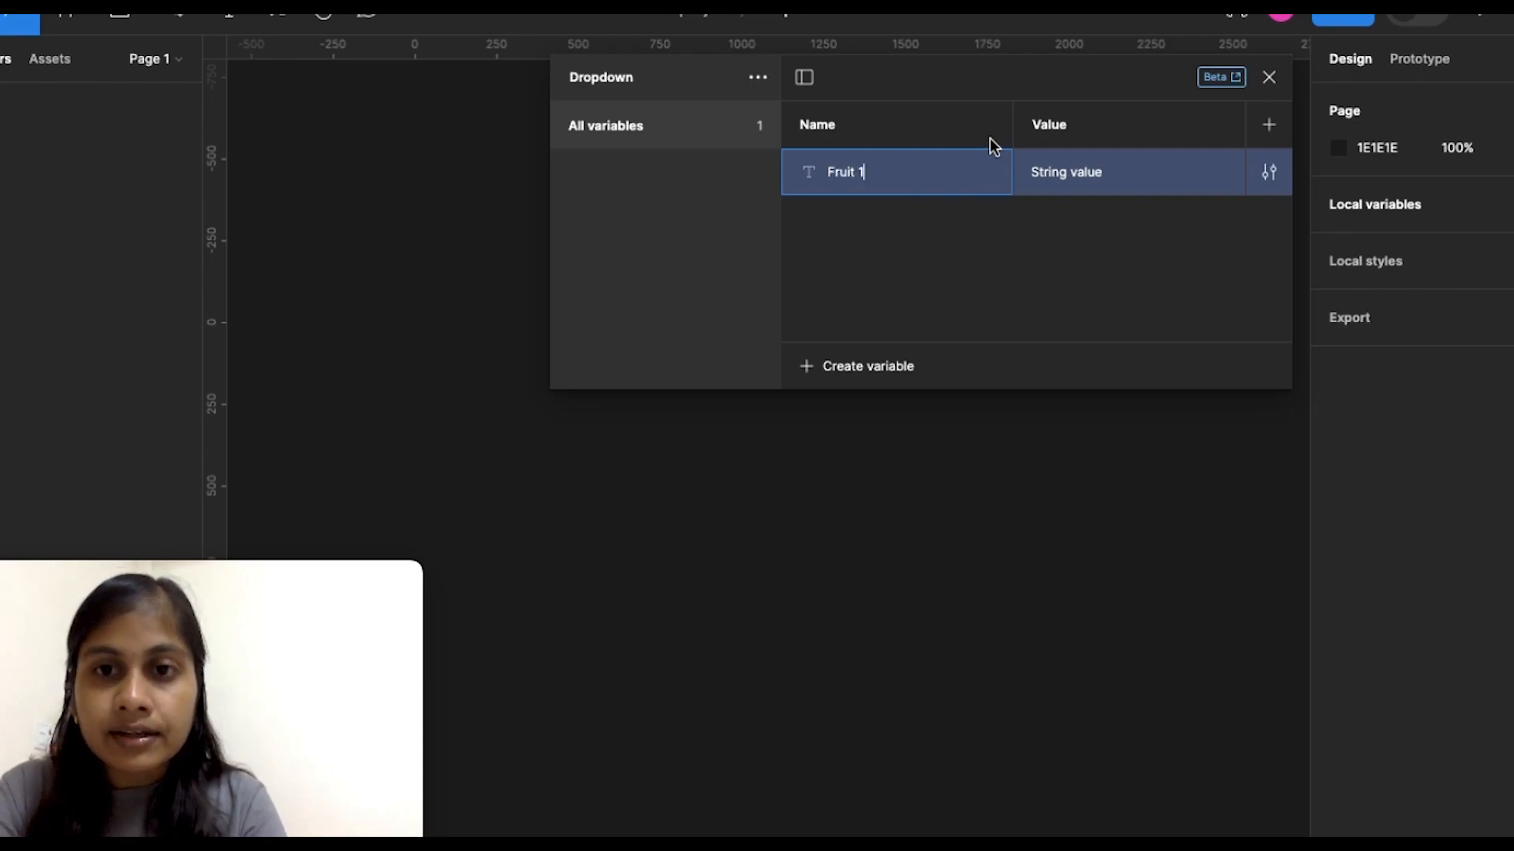
pyautogui.click(1084, 171)
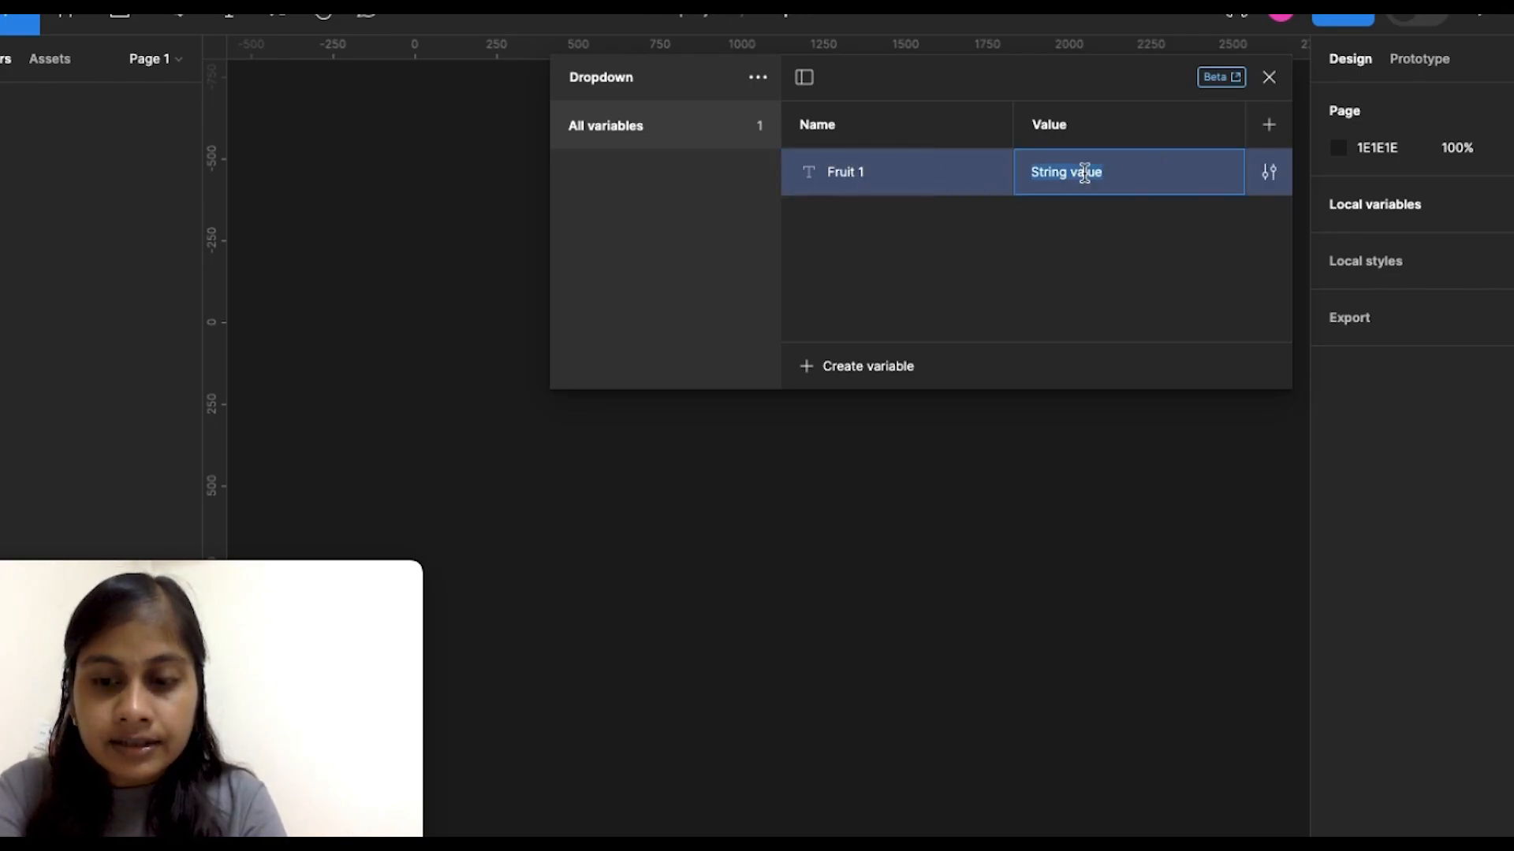
pyautogui.press('BackSpace')
pyautogui.write('Apple')
pyautogui.click(1004, 262)
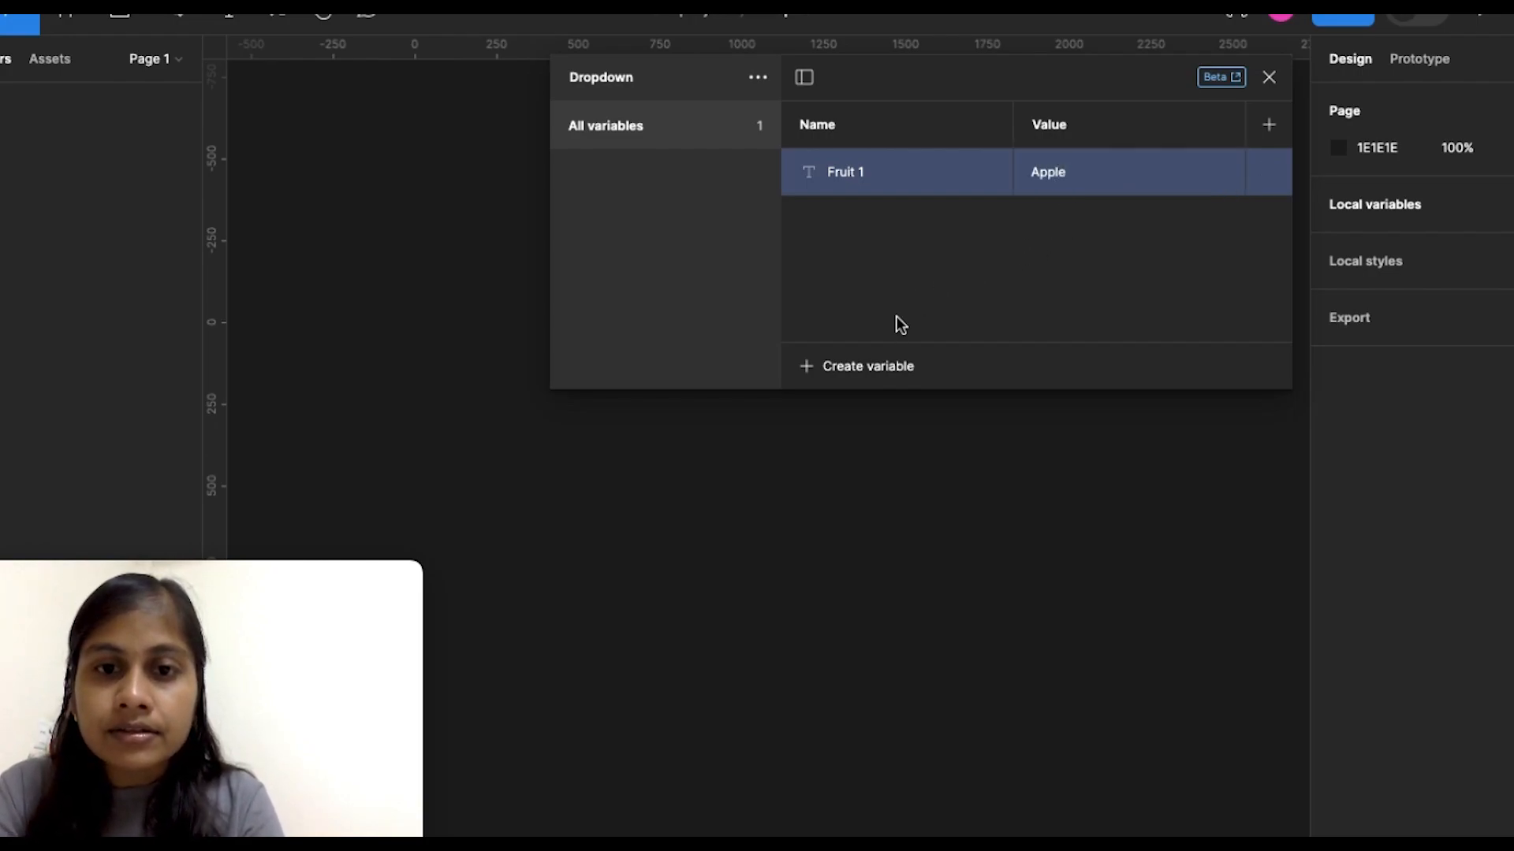
# Step: Add a second string variable named Fruit 2 with the value Banana
pyautogui.click(881, 380)
pyautogui.click(863, 467)
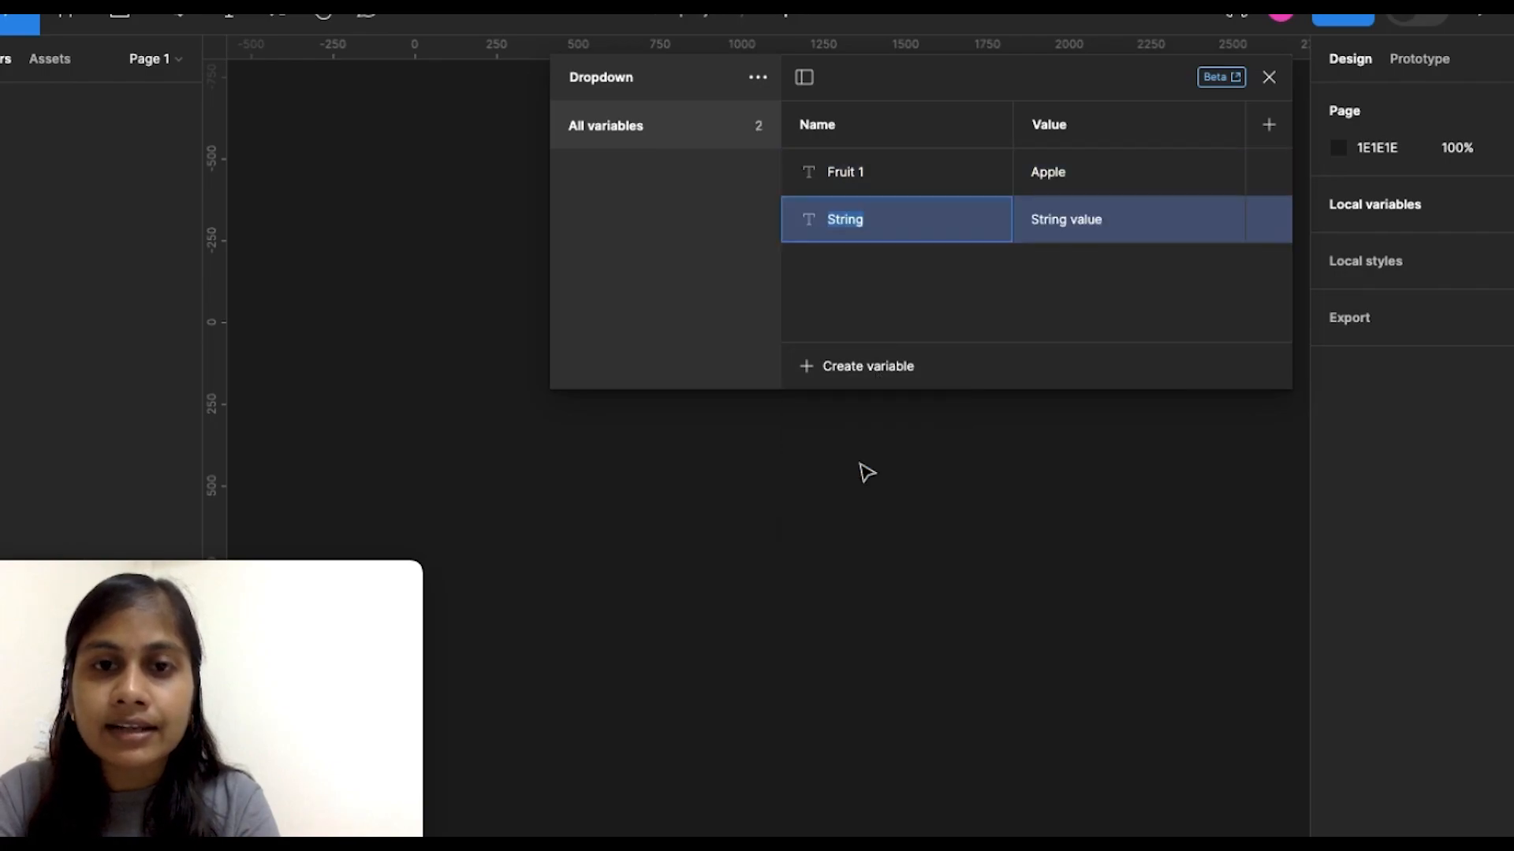
pyautogui.press('BackSpace')
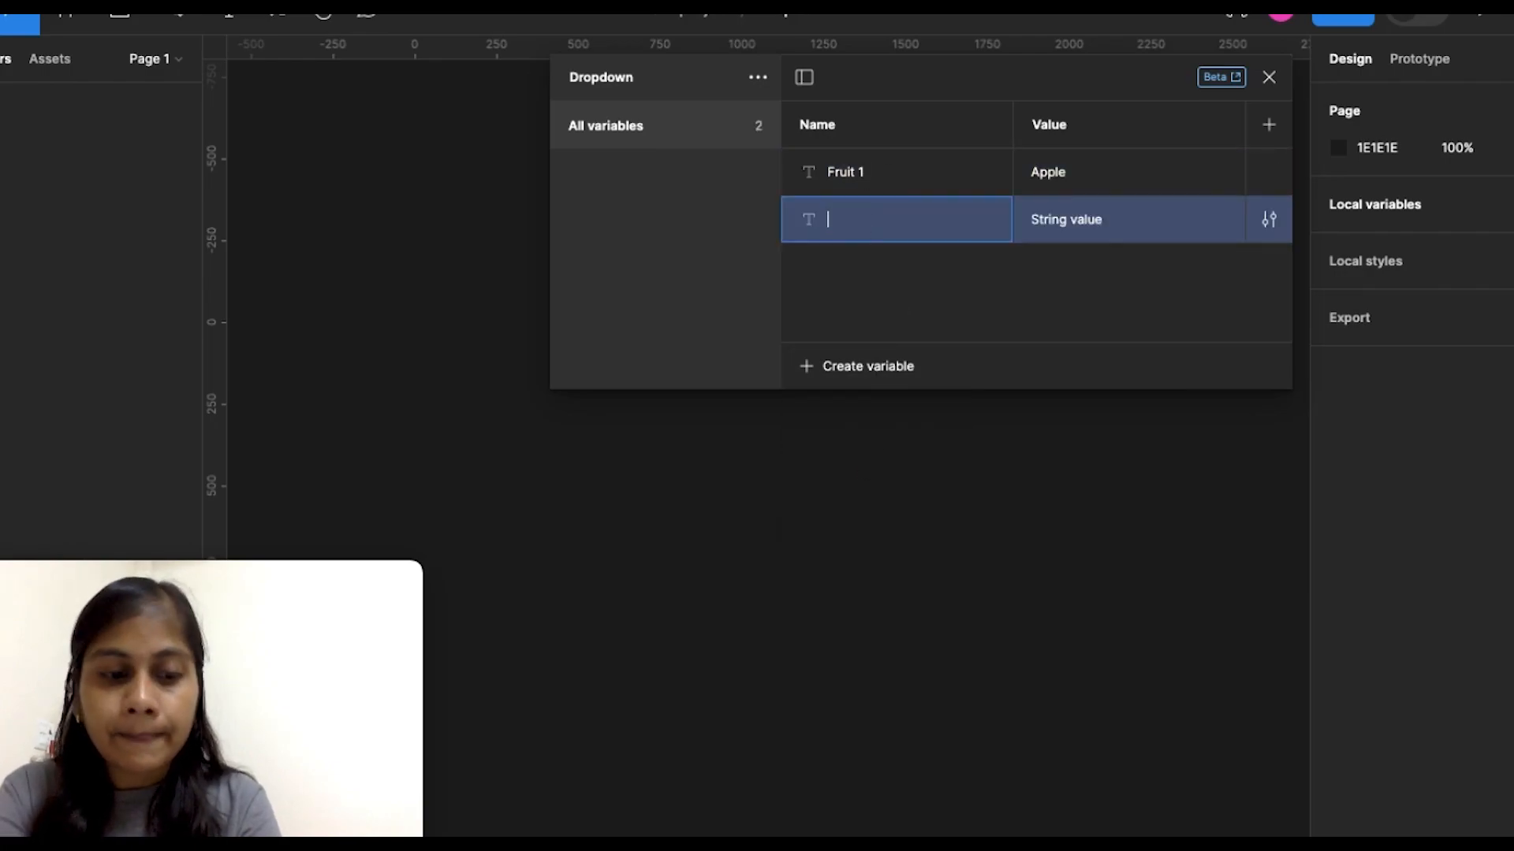
pyautogui.write('F')
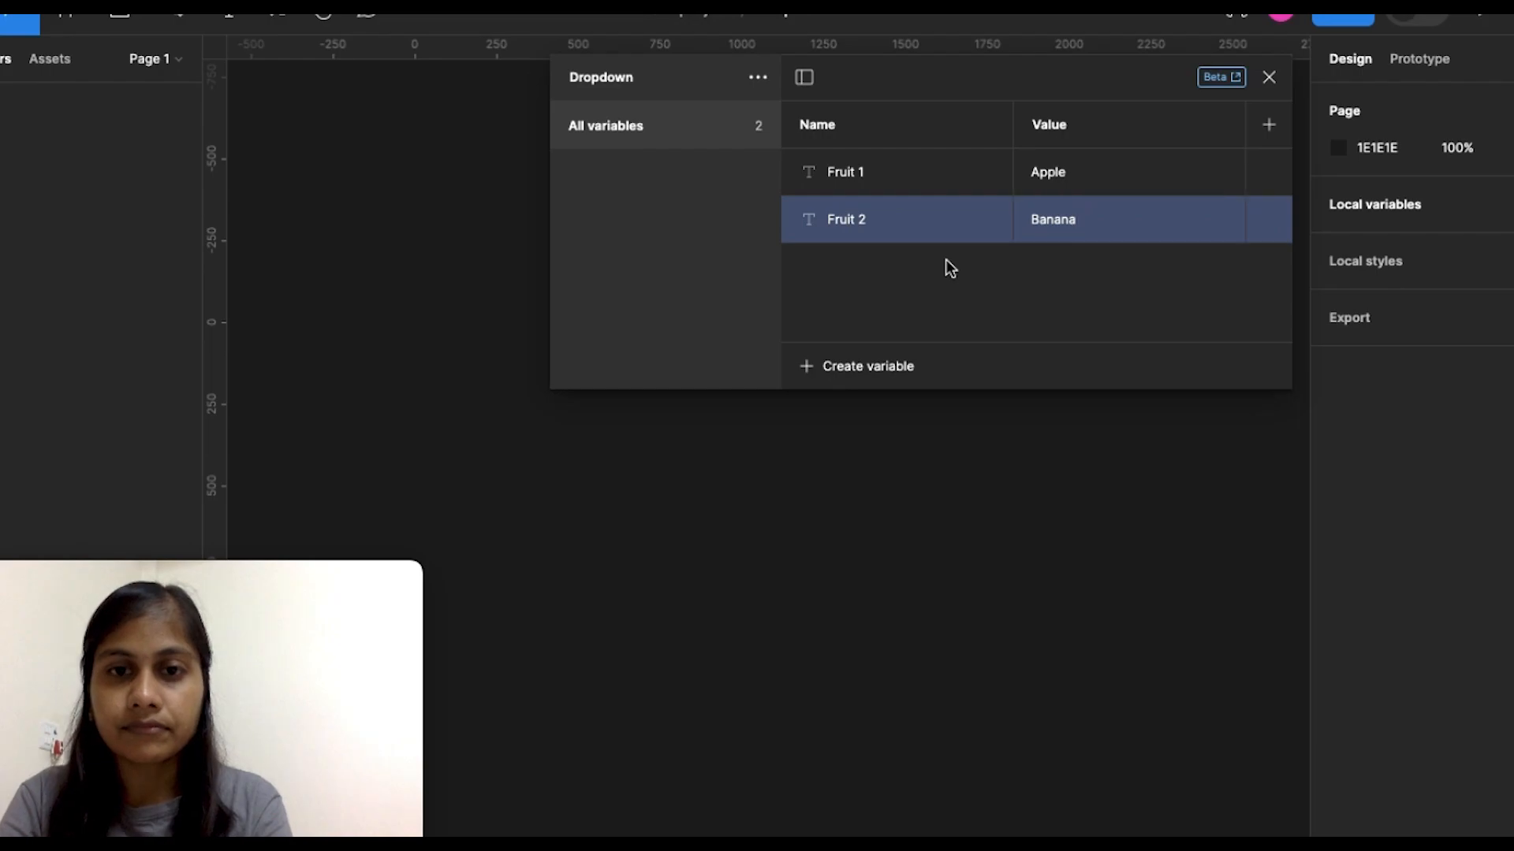
# Step: Add a third string variable named Fruit 3 with the value Orange
pyautogui.click(867, 367)
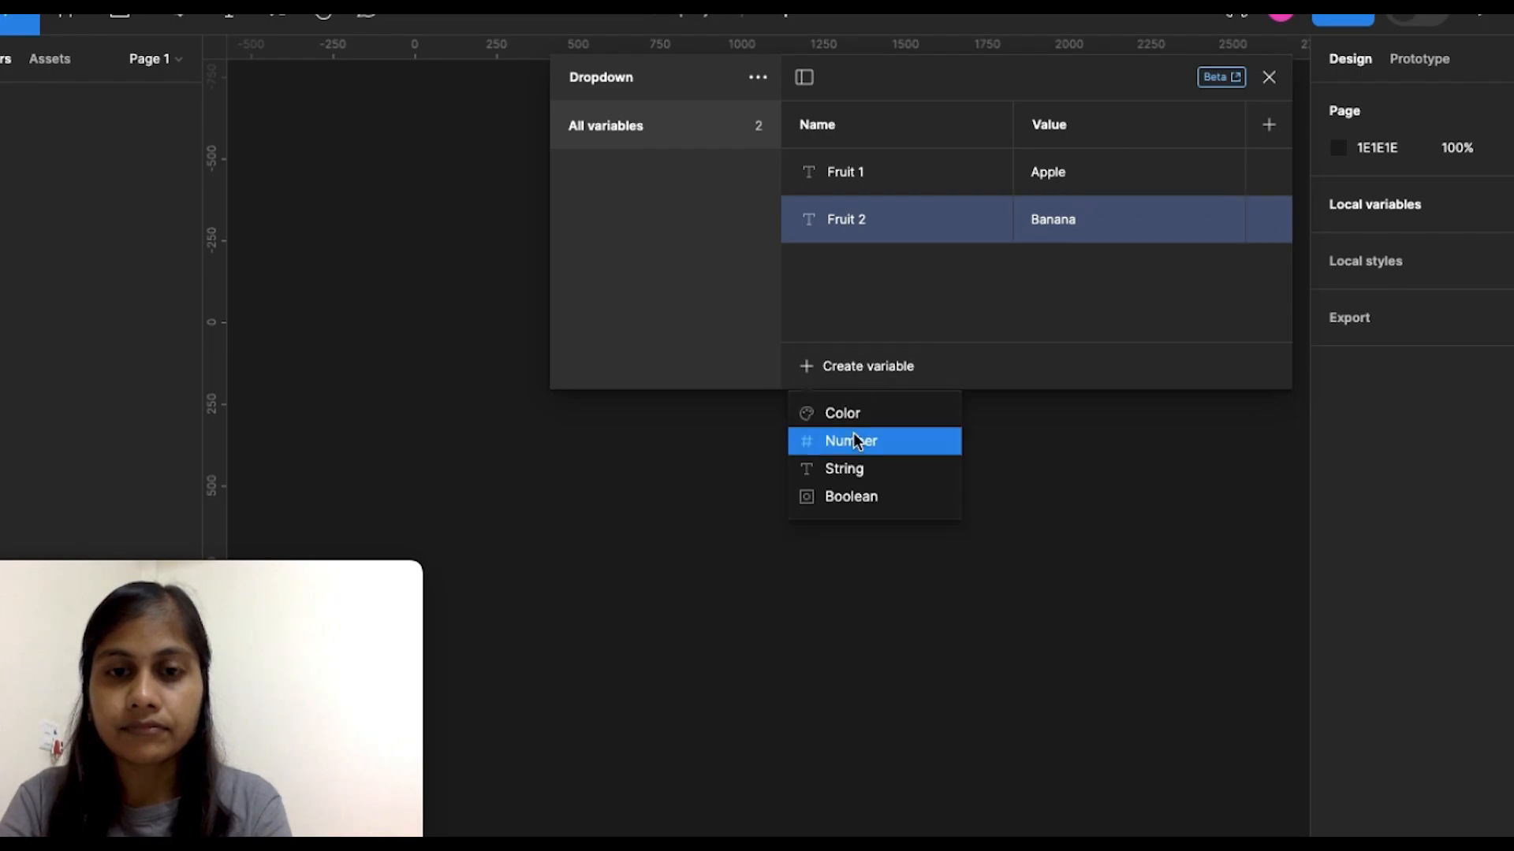
pyautogui.click(862, 468)
pyautogui.write('Fruit 3')
pyautogui.click(1075, 268)
pyautogui.write('Orange')
pyautogui.press('Return')
# Step: Add a fourth string variable named Fruit 4 with the value Kiwi
pyautogui.click(859, 367)
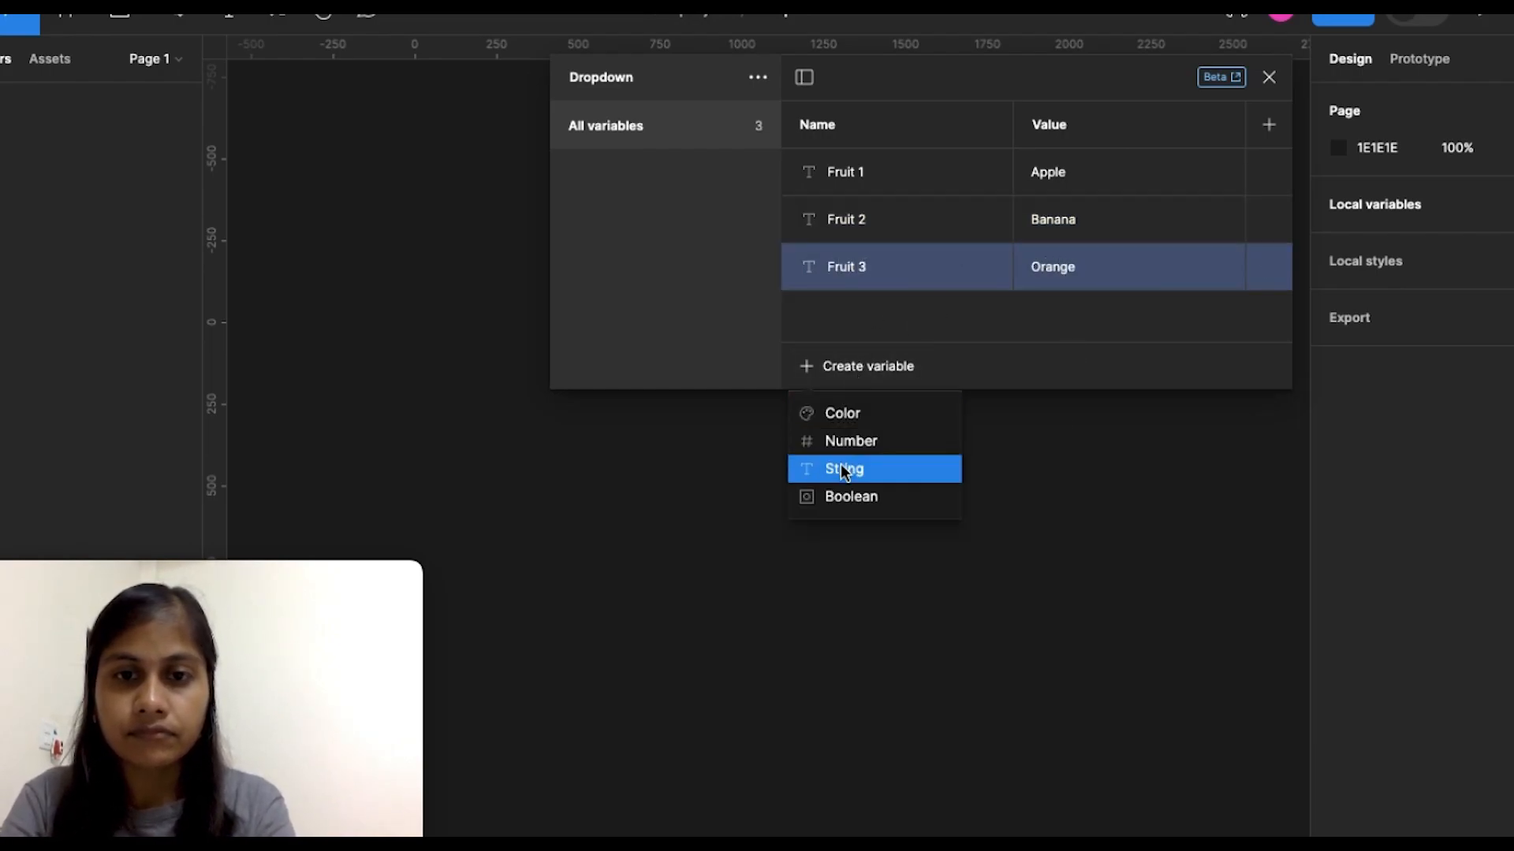
pyautogui.click(840, 468)
pyautogui.write('Fruit 4')
pyautogui.click(1091, 315)
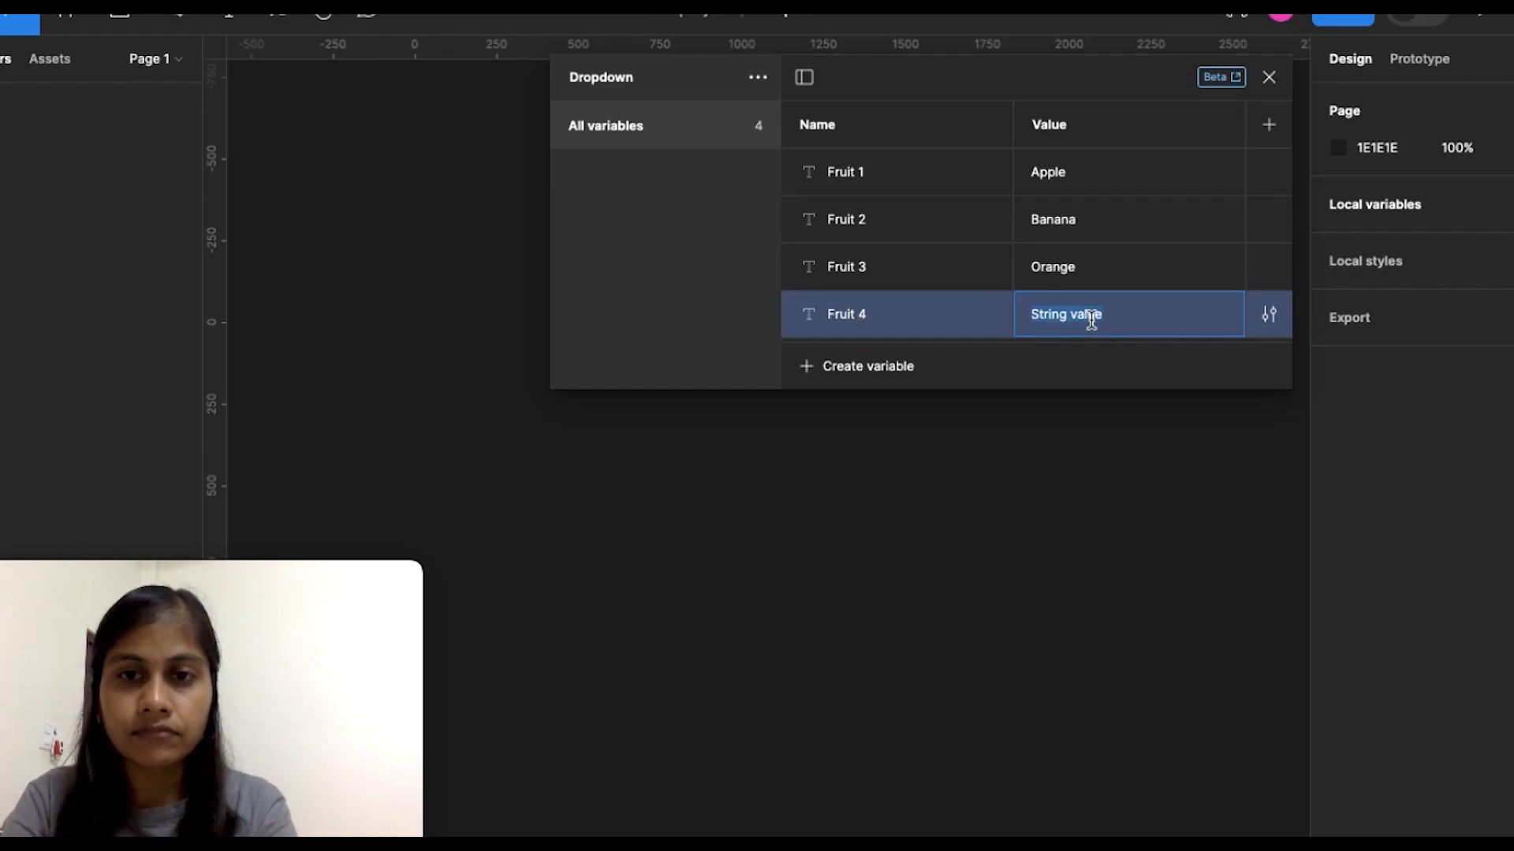
pyautogui.press('BackSpace')
pyautogui.write('Kiwi')
pyautogui.press('Return')
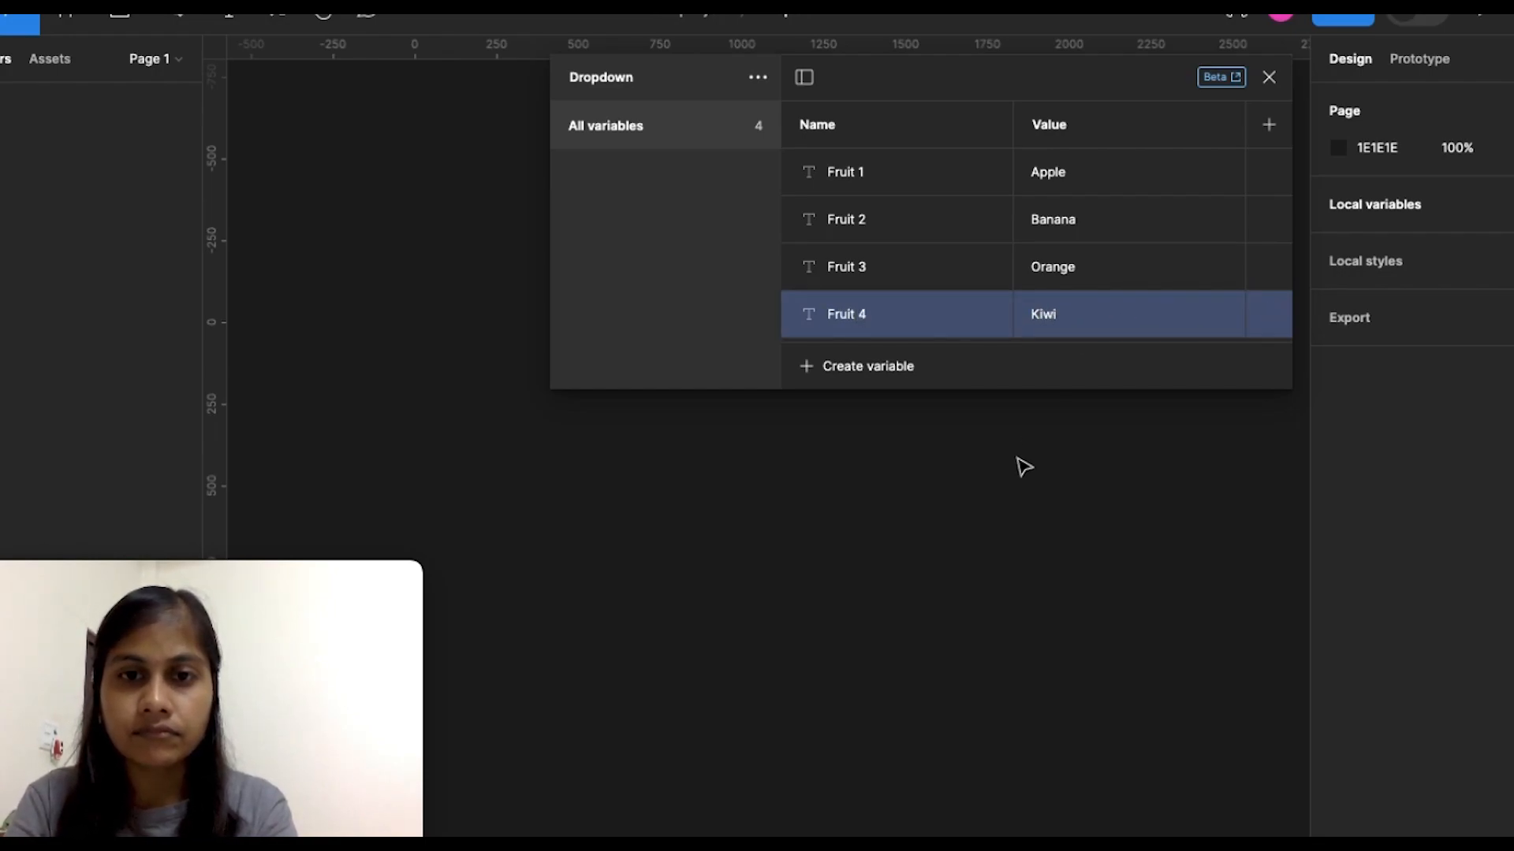
# Step: Add two color variables to the Dropdown collection and name the first one Primary
pyautogui.click(900, 372)
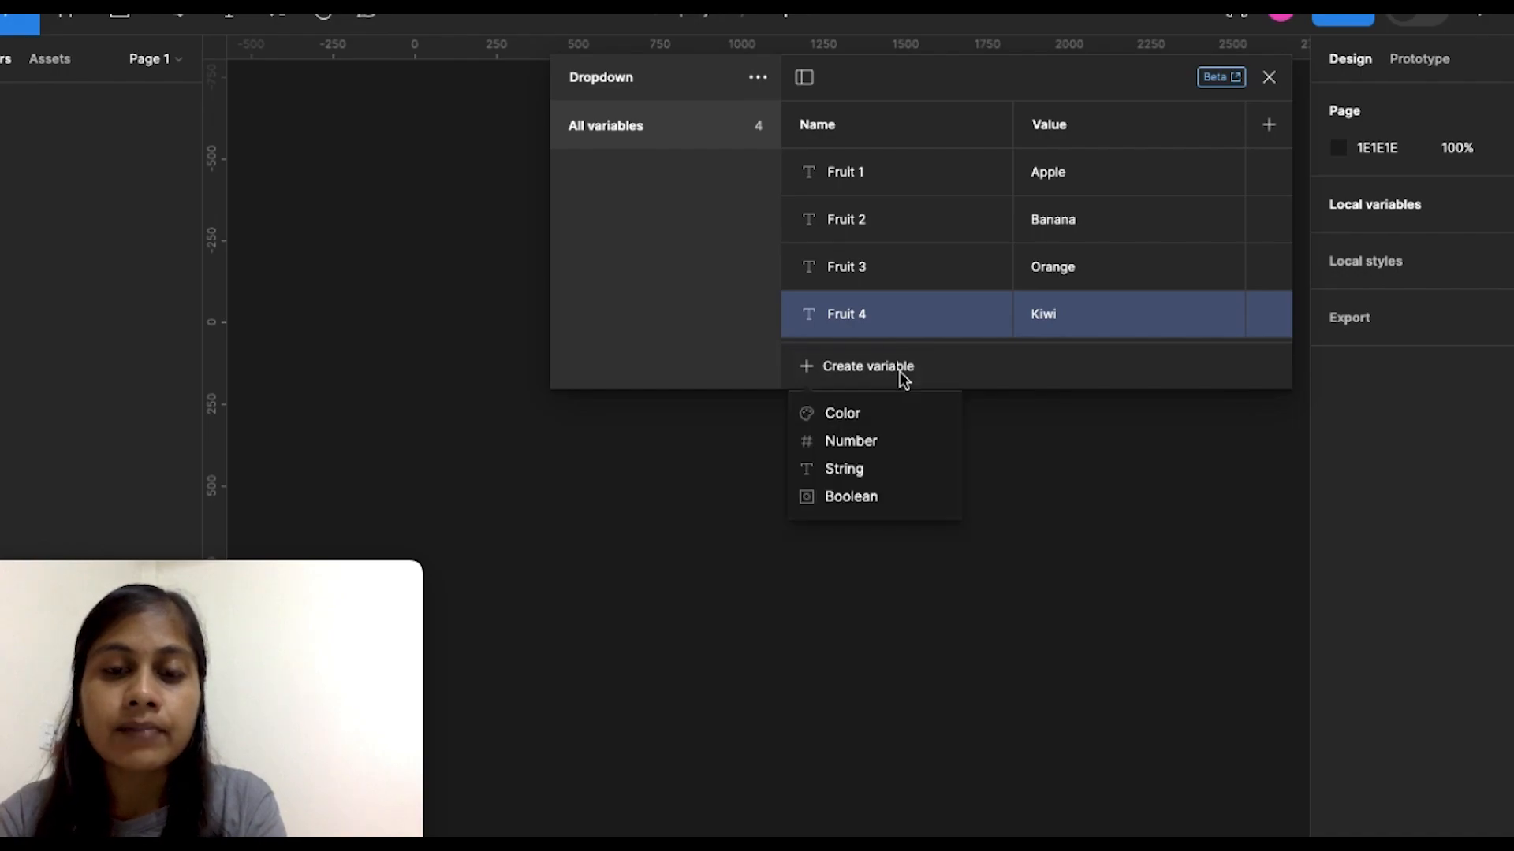
pyautogui.click(873, 419)
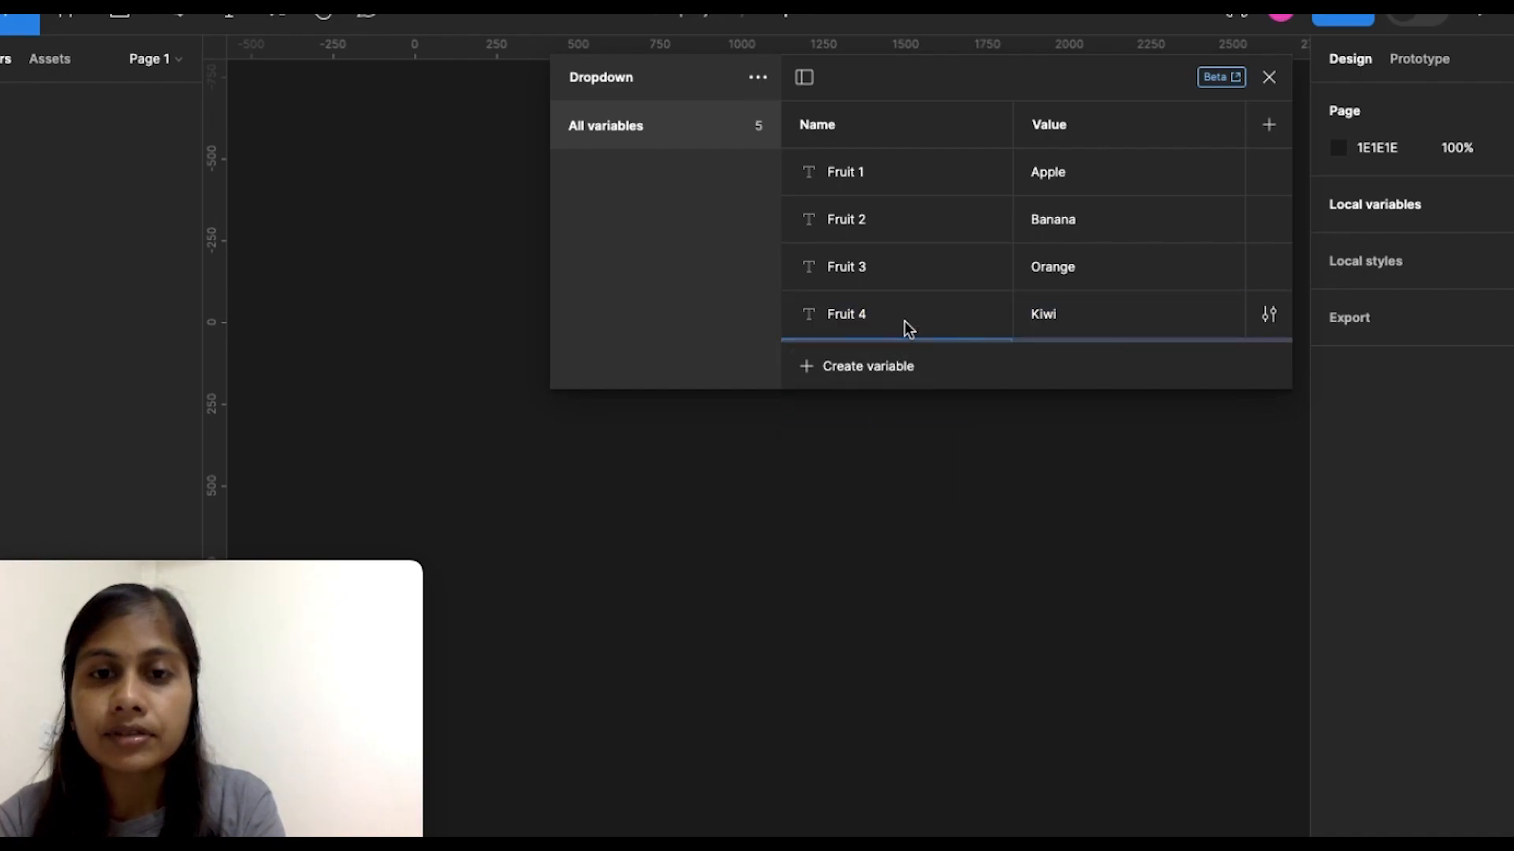
pyautogui.click(876, 362)
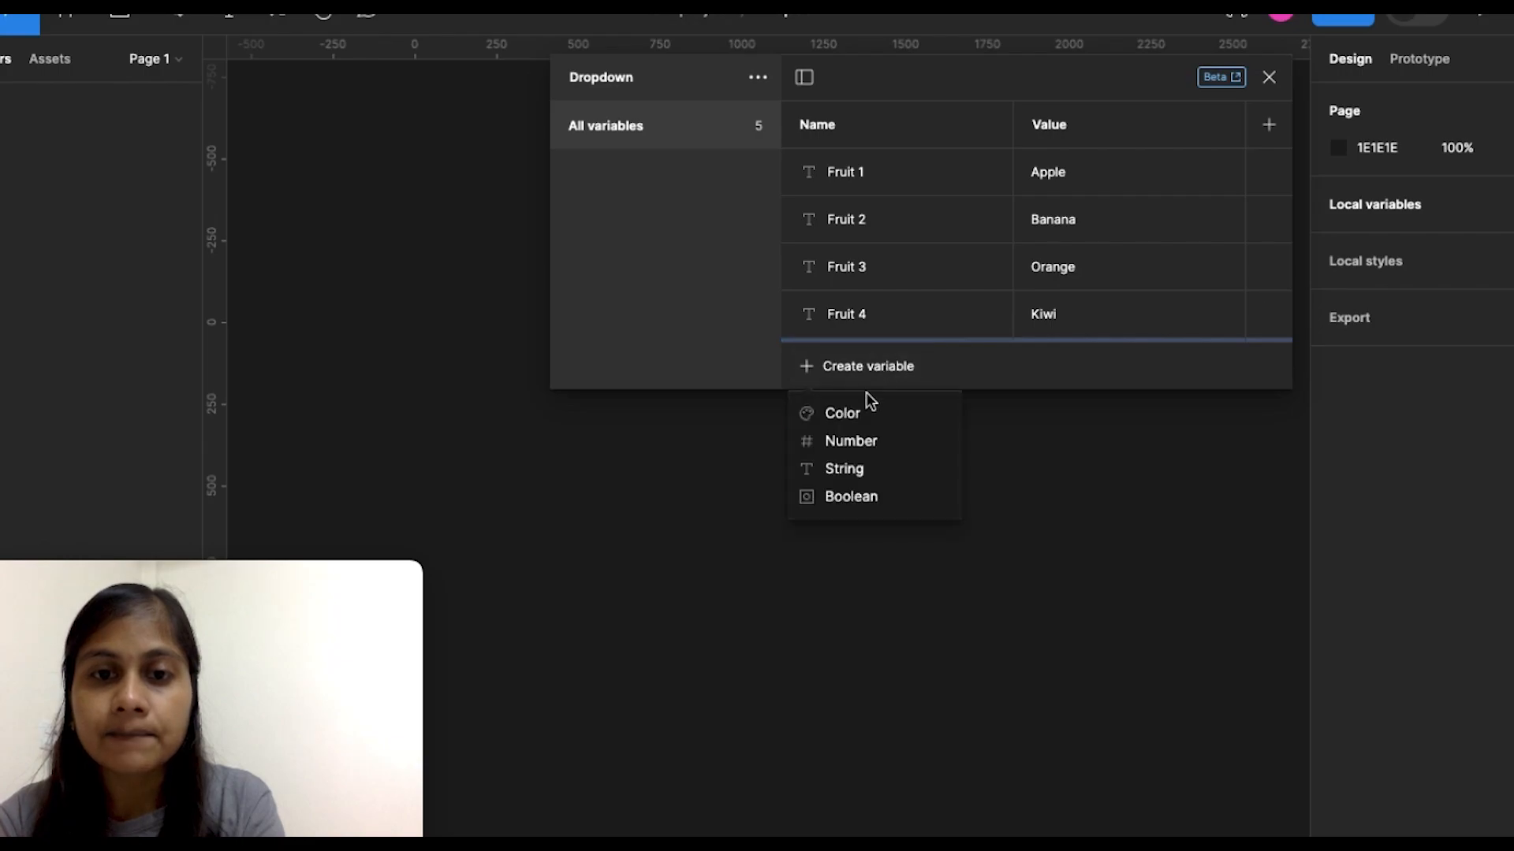
pyautogui.click(857, 419)
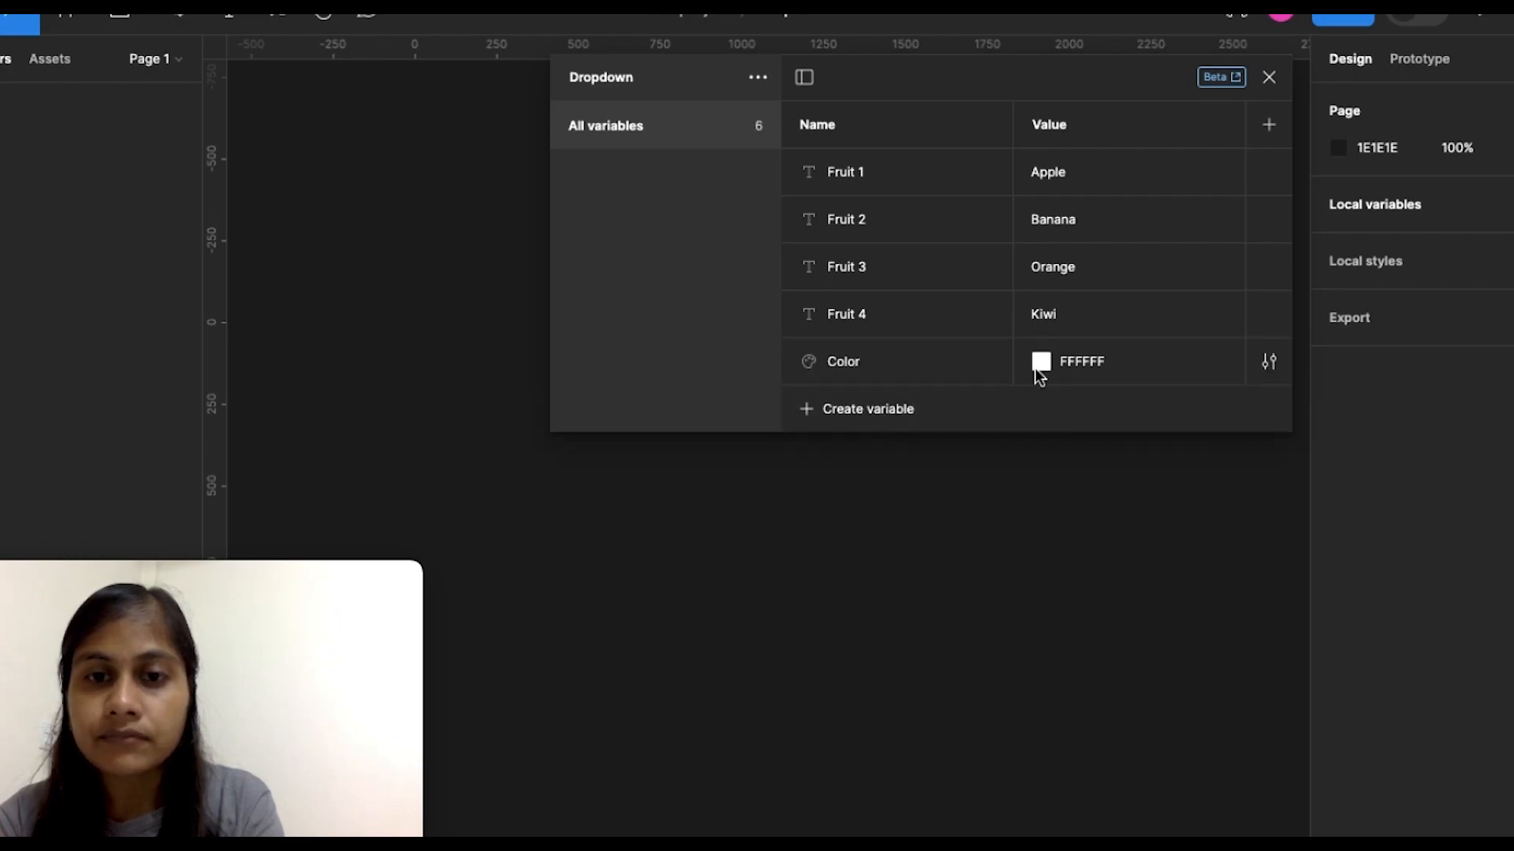
pyautogui.doubleClick(846, 380)
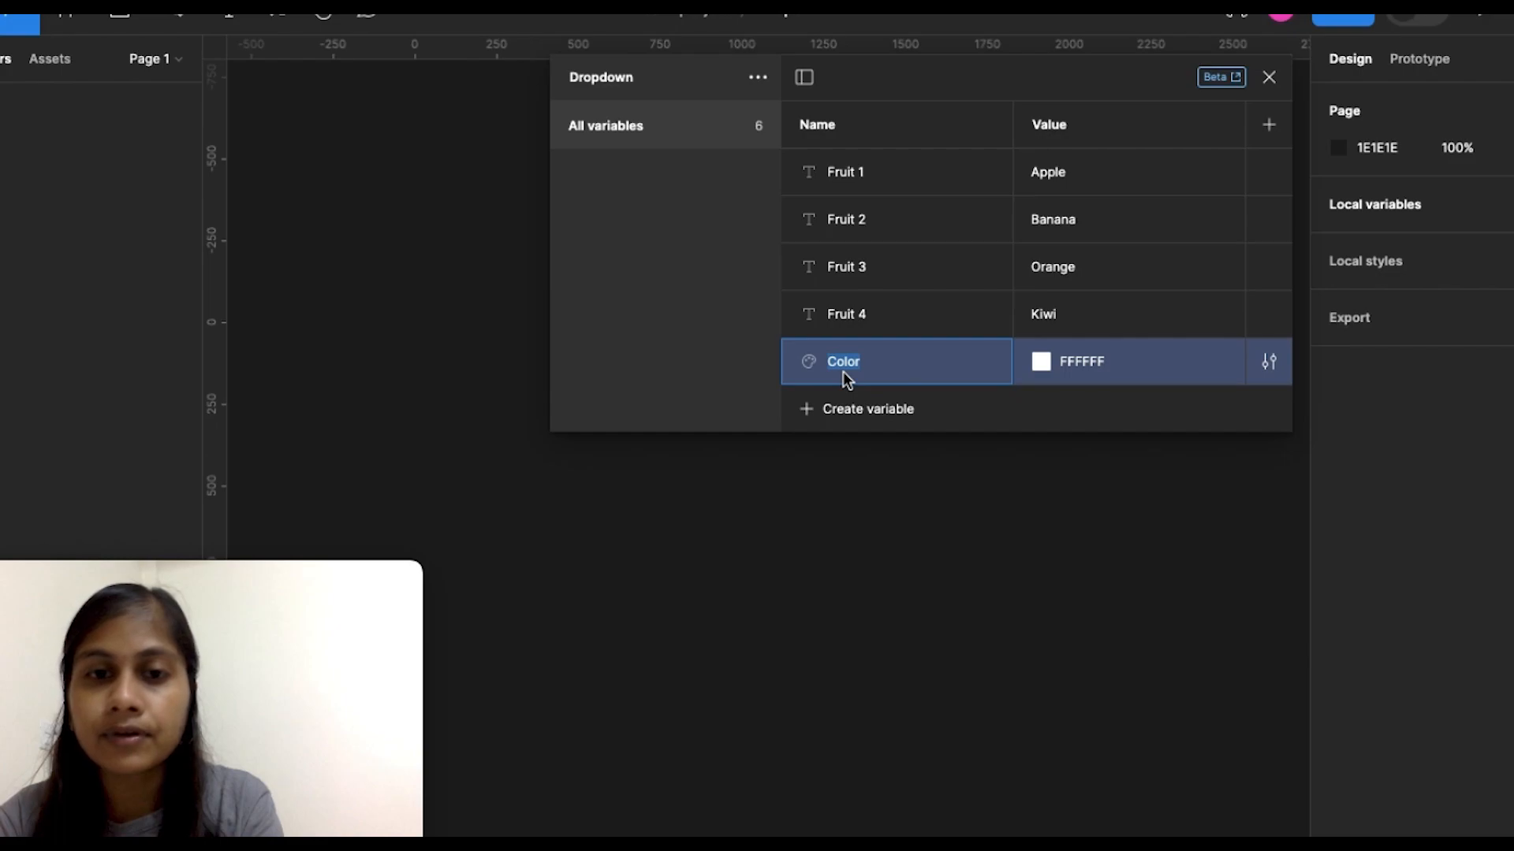
pyautogui.press('BackSpace')
pyautogui.write('Primary')
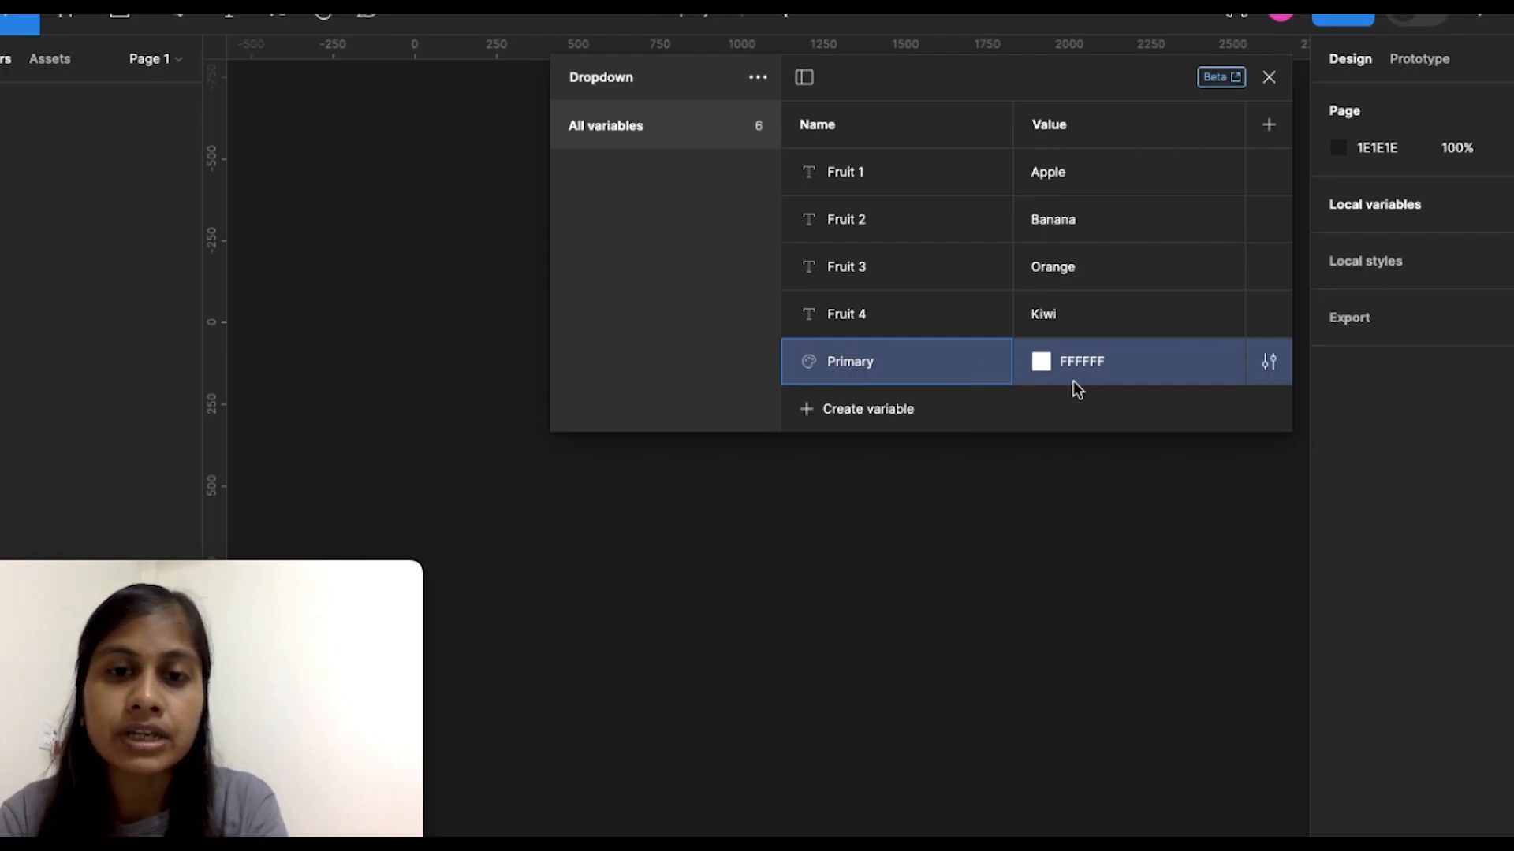
pyautogui.press('Return')
# Step: Add another color variable and rename the color variable directly below Primary to Font
pyautogui.click(905, 418)
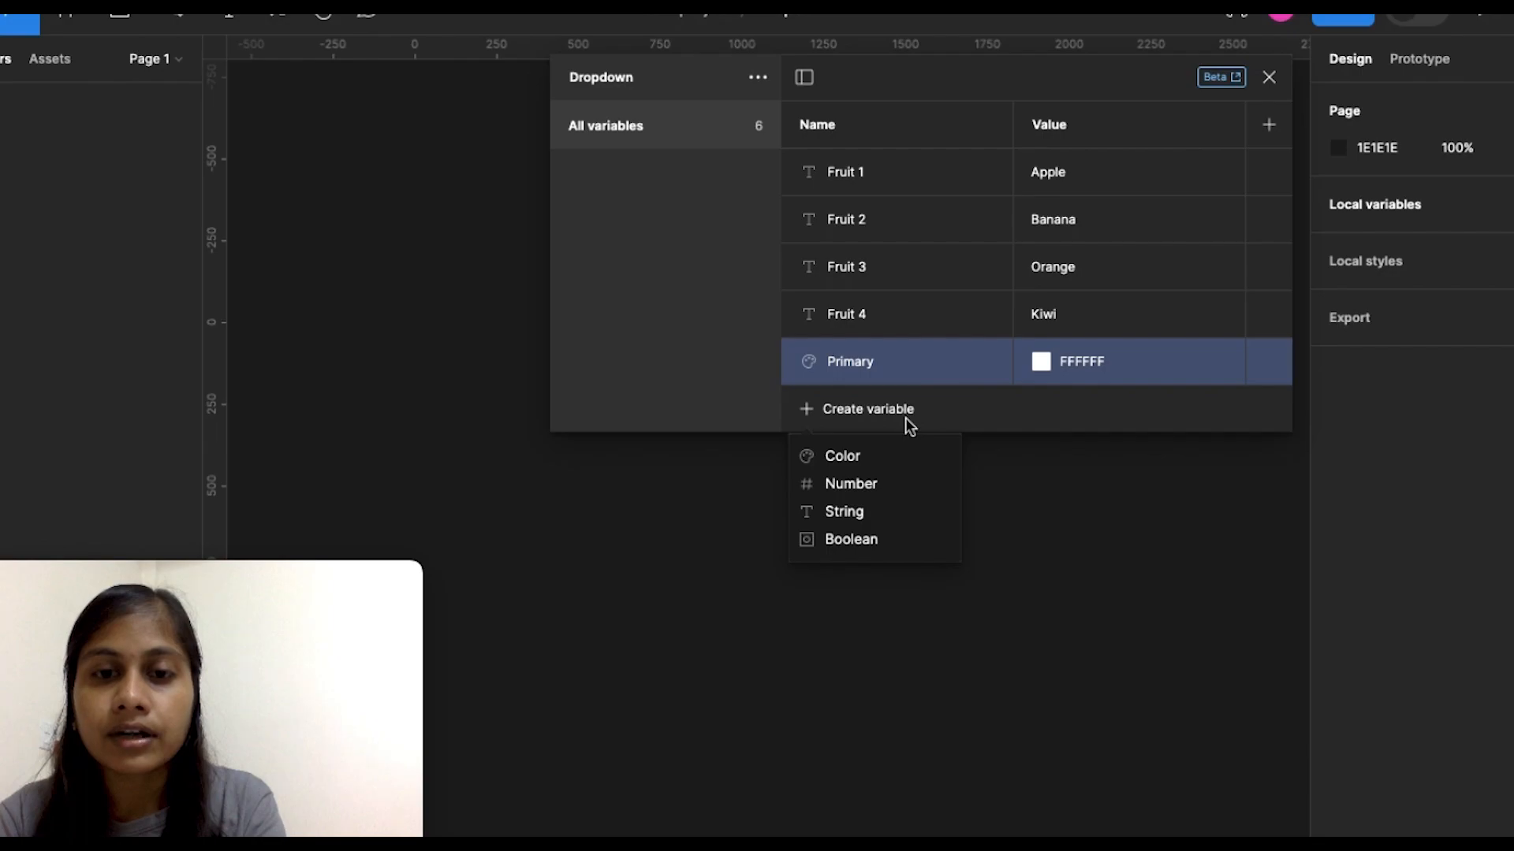
pyautogui.click(881, 457)
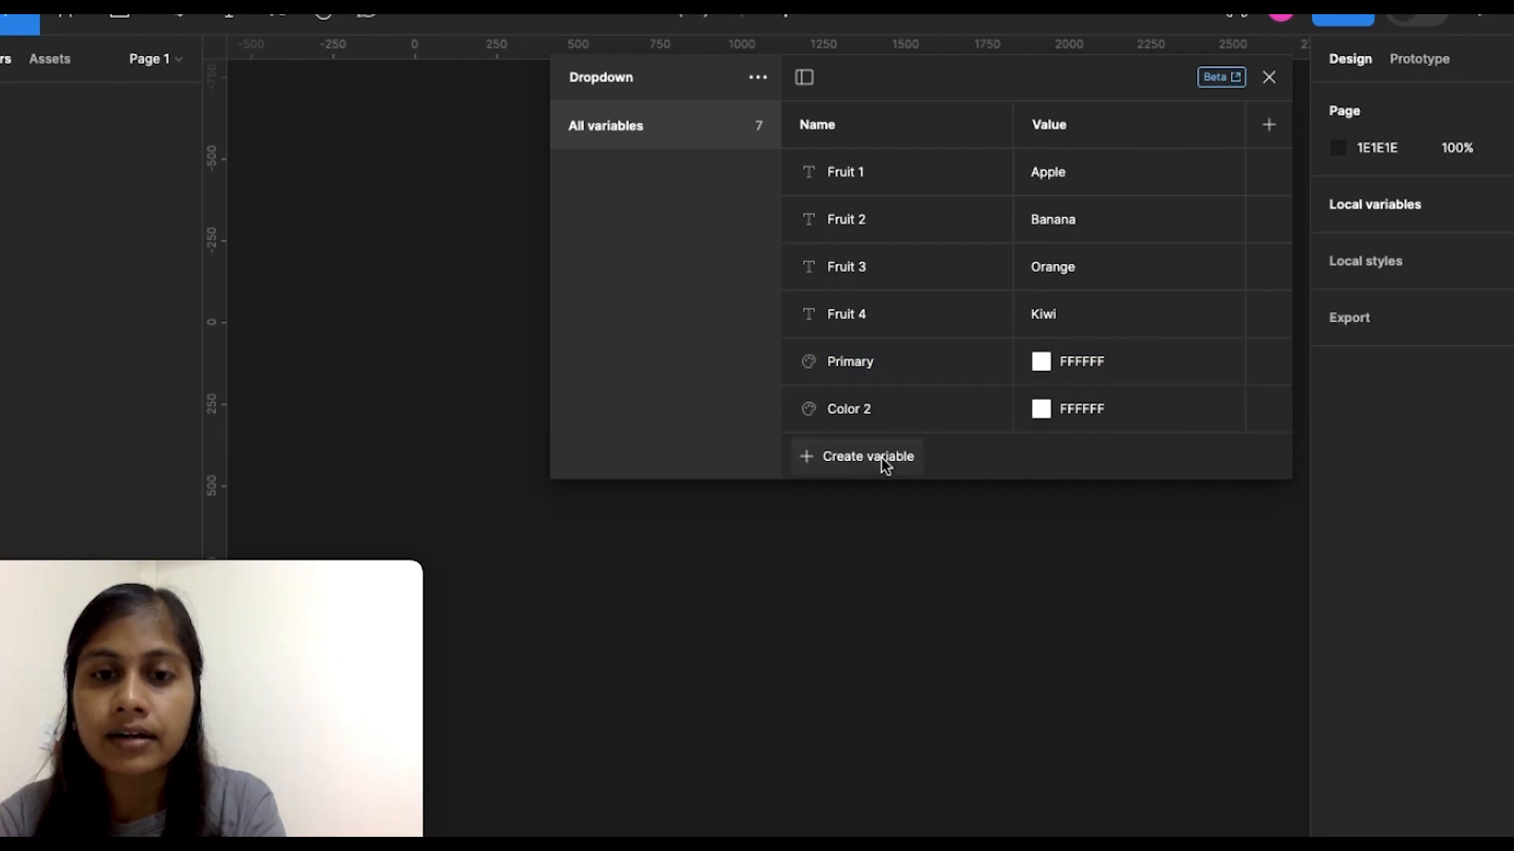
pyautogui.click(867, 416)
pyautogui.doubleClick(868, 410)
pyautogui.press('BackSpace')
pyautogui.write('Font')
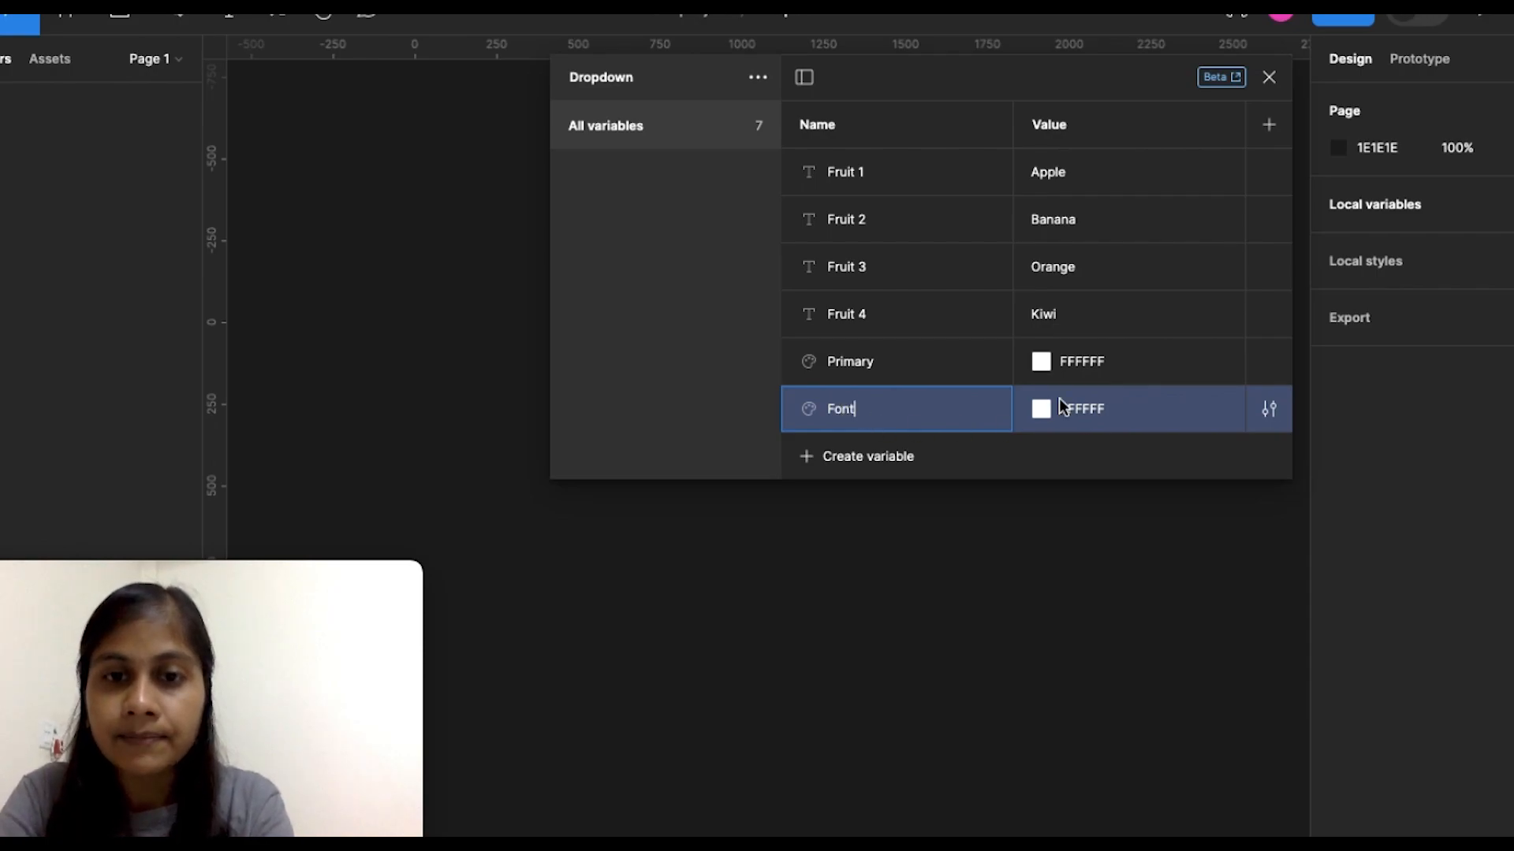
# Step: Set the Font variable's color to black, 000000
pyautogui.click(1041, 409)
pyautogui.moveTo(1042, 472); pyautogui.dragTo(1017, 558)
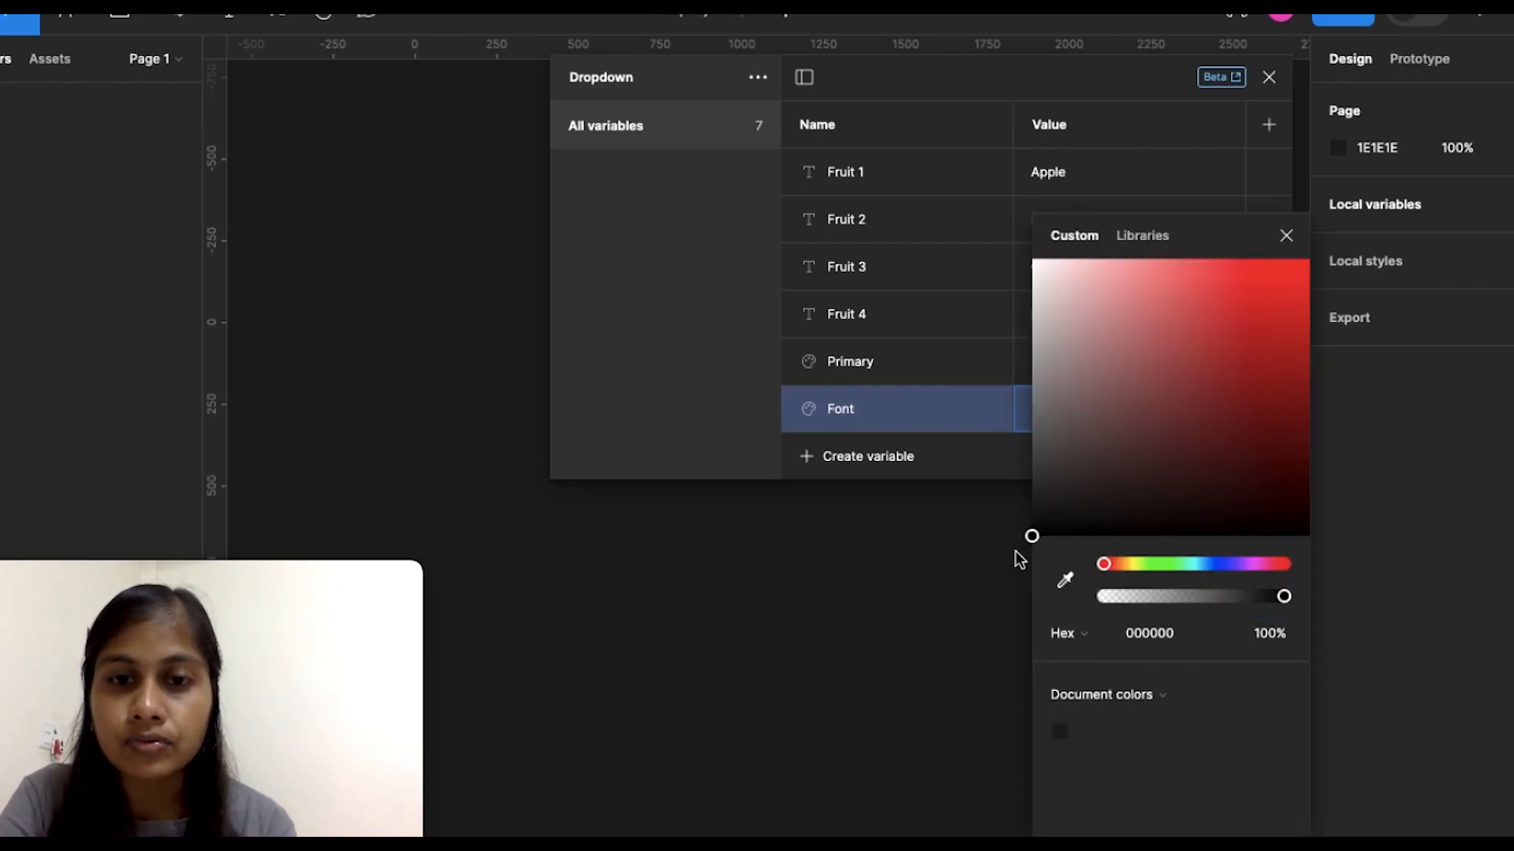
pyautogui.click(1285, 235)
# Step: Add another color variable and rename the color variable directly below Font to Hover
pyautogui.click(827, 459)
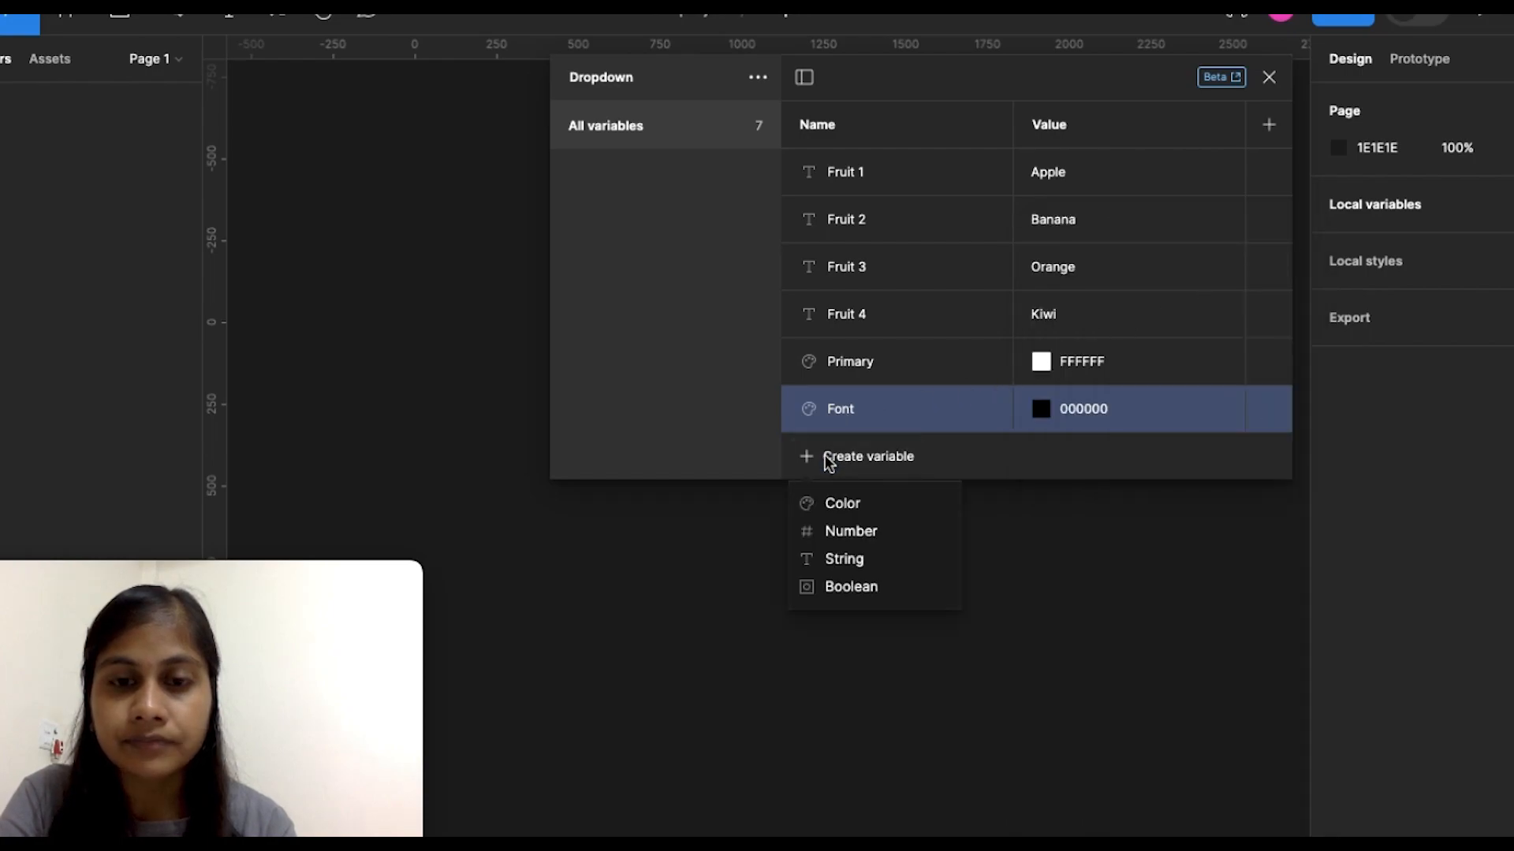
pyautogui.click(834, 508)
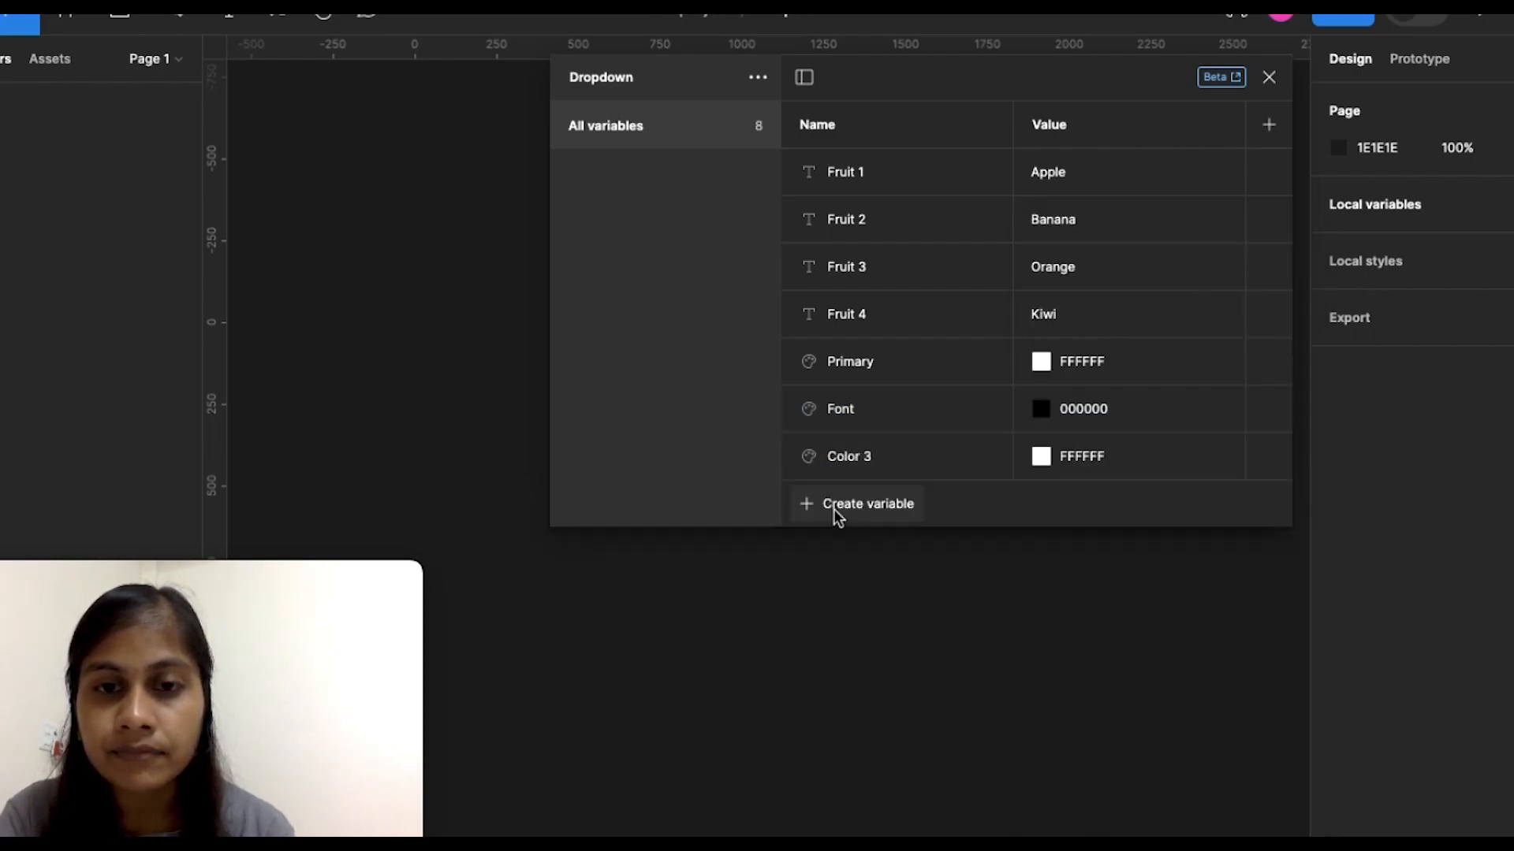
pyautogui.doubleClick(861, 461)
pyautogui.press('BackSpace')
pyautogui.write('Hover')
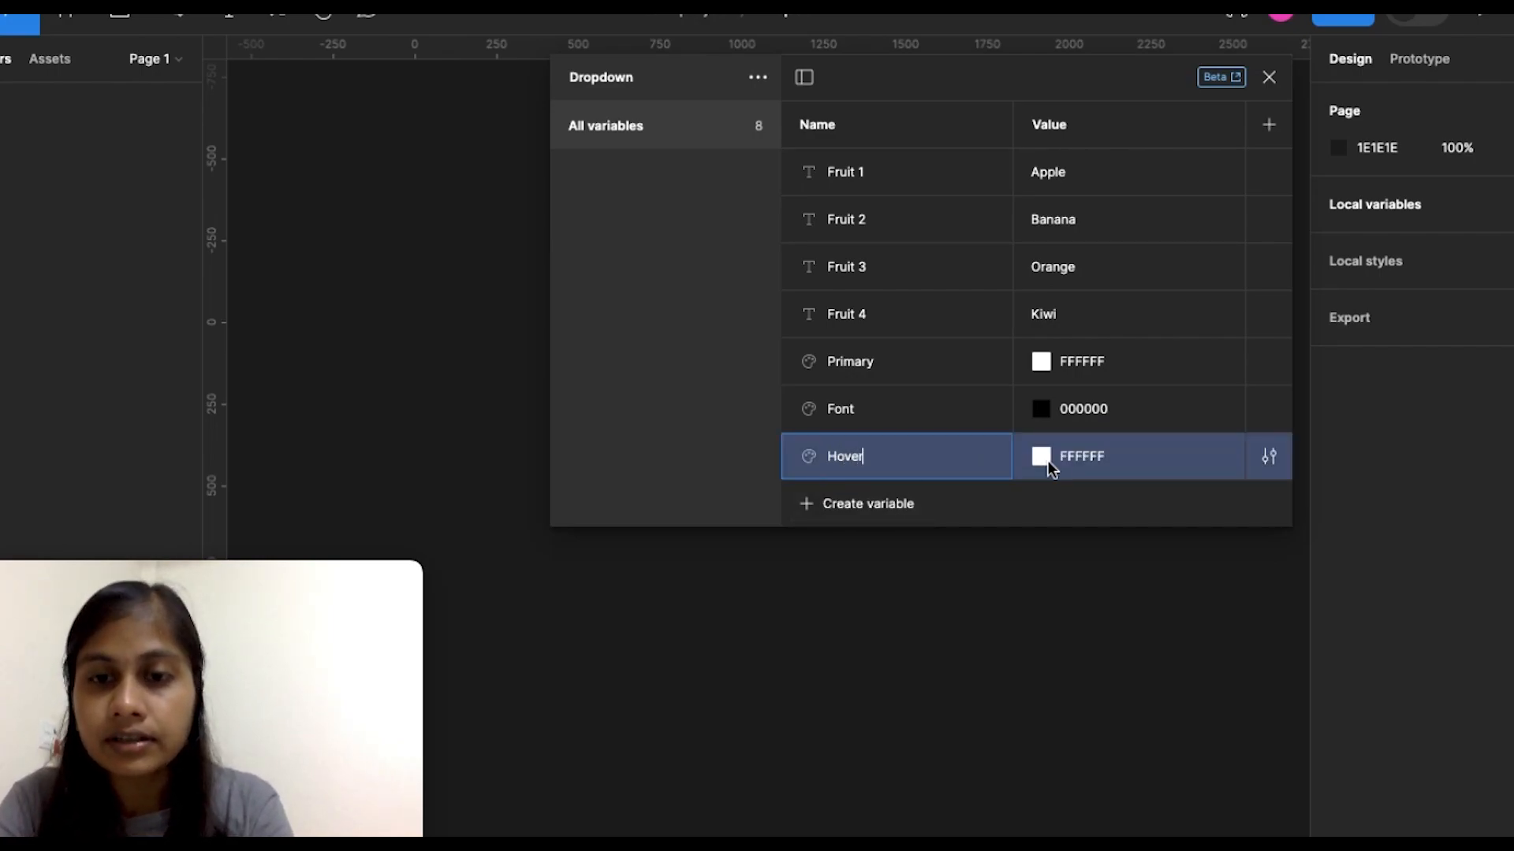
# Step: Set the Hover variable's color to light purple, C6A4FF
pyautogui.click(1040, 456)
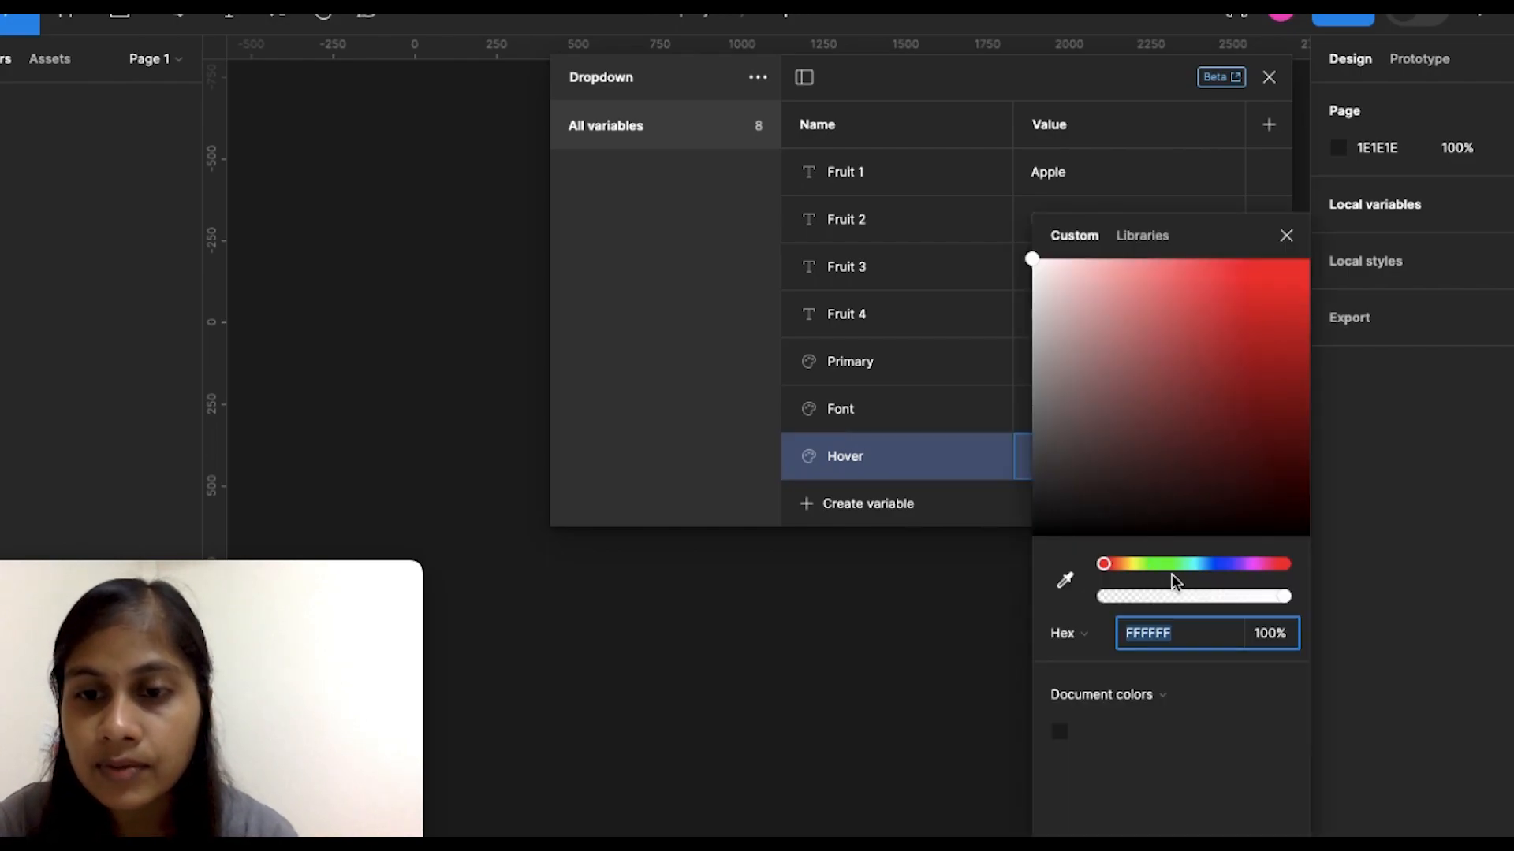
pyautogui.moveTo(1198, 565); pyautogui.dragTo(1236, 565)
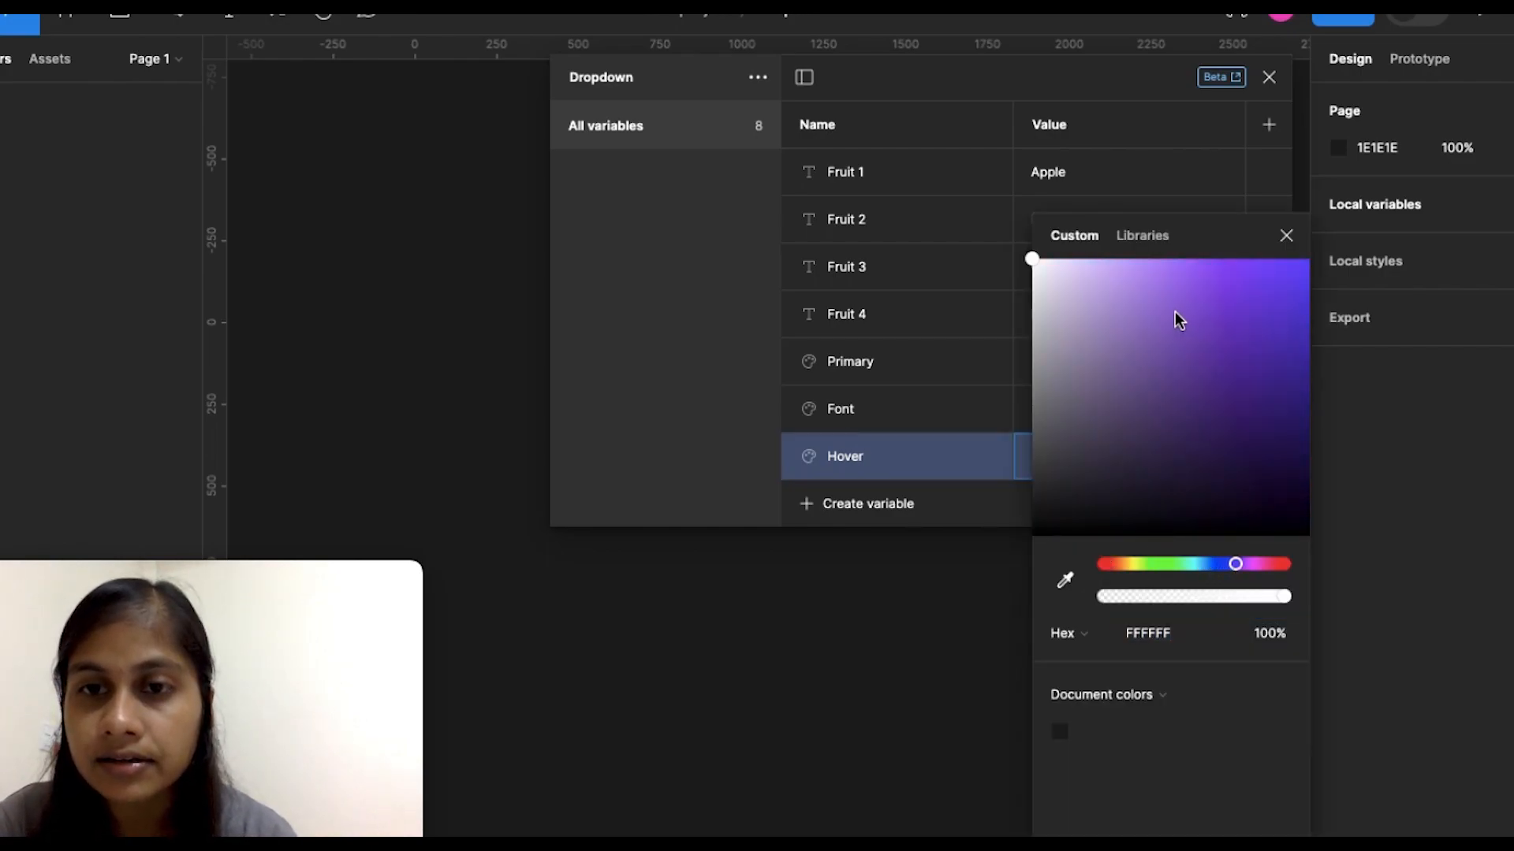
pyautogui.moveTo(1131, 270)
pyautogui.mouseDown()
pyautogui.moveTo(1157, 277)
pyautogui.moveTo(1132, 265)
pyautogui.mouseUp()
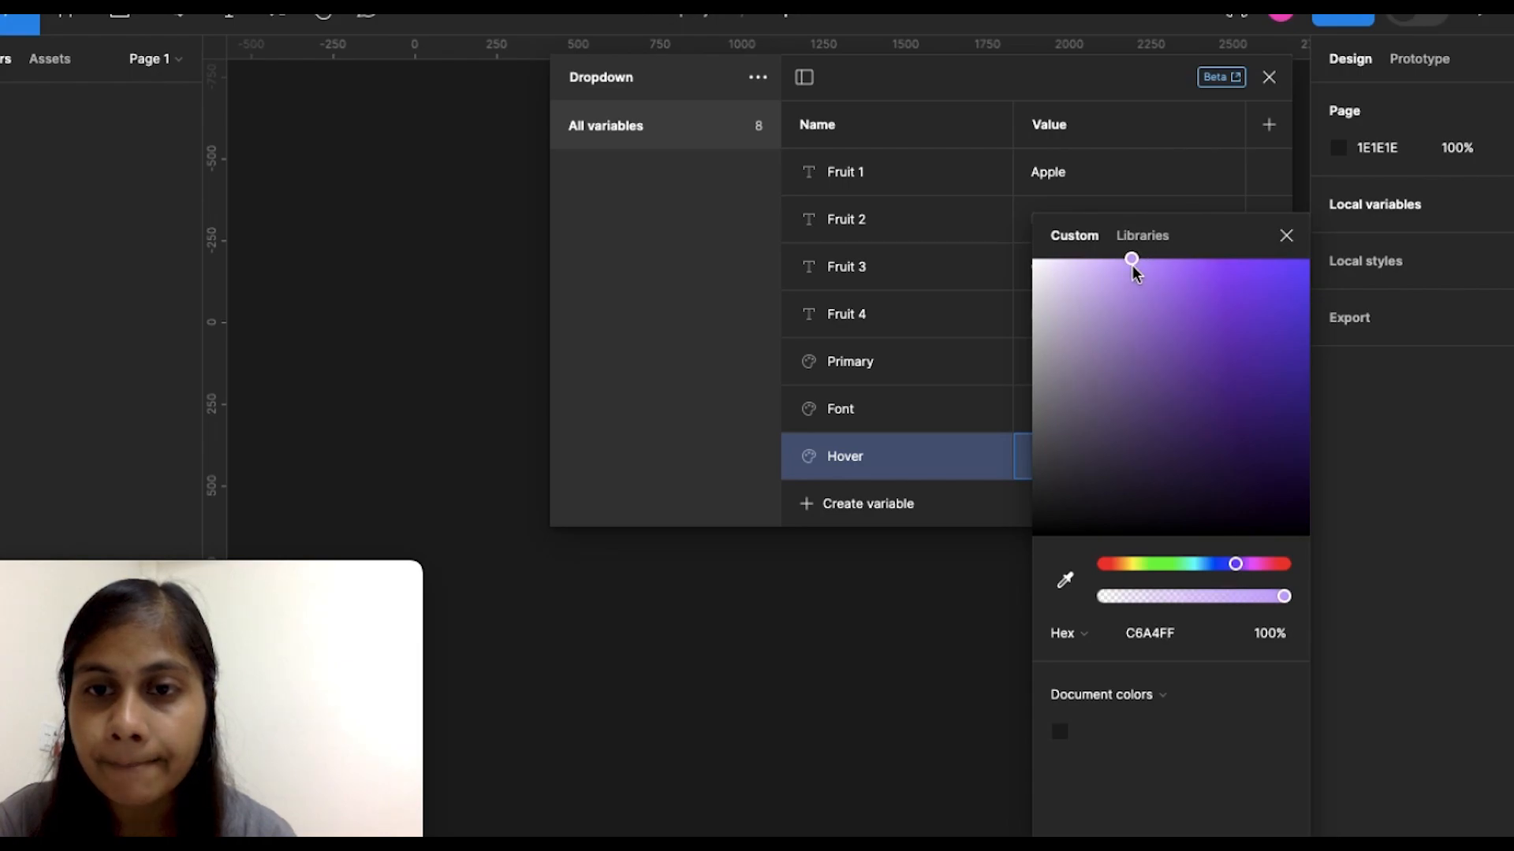
pyautogui.click(1287, 236)
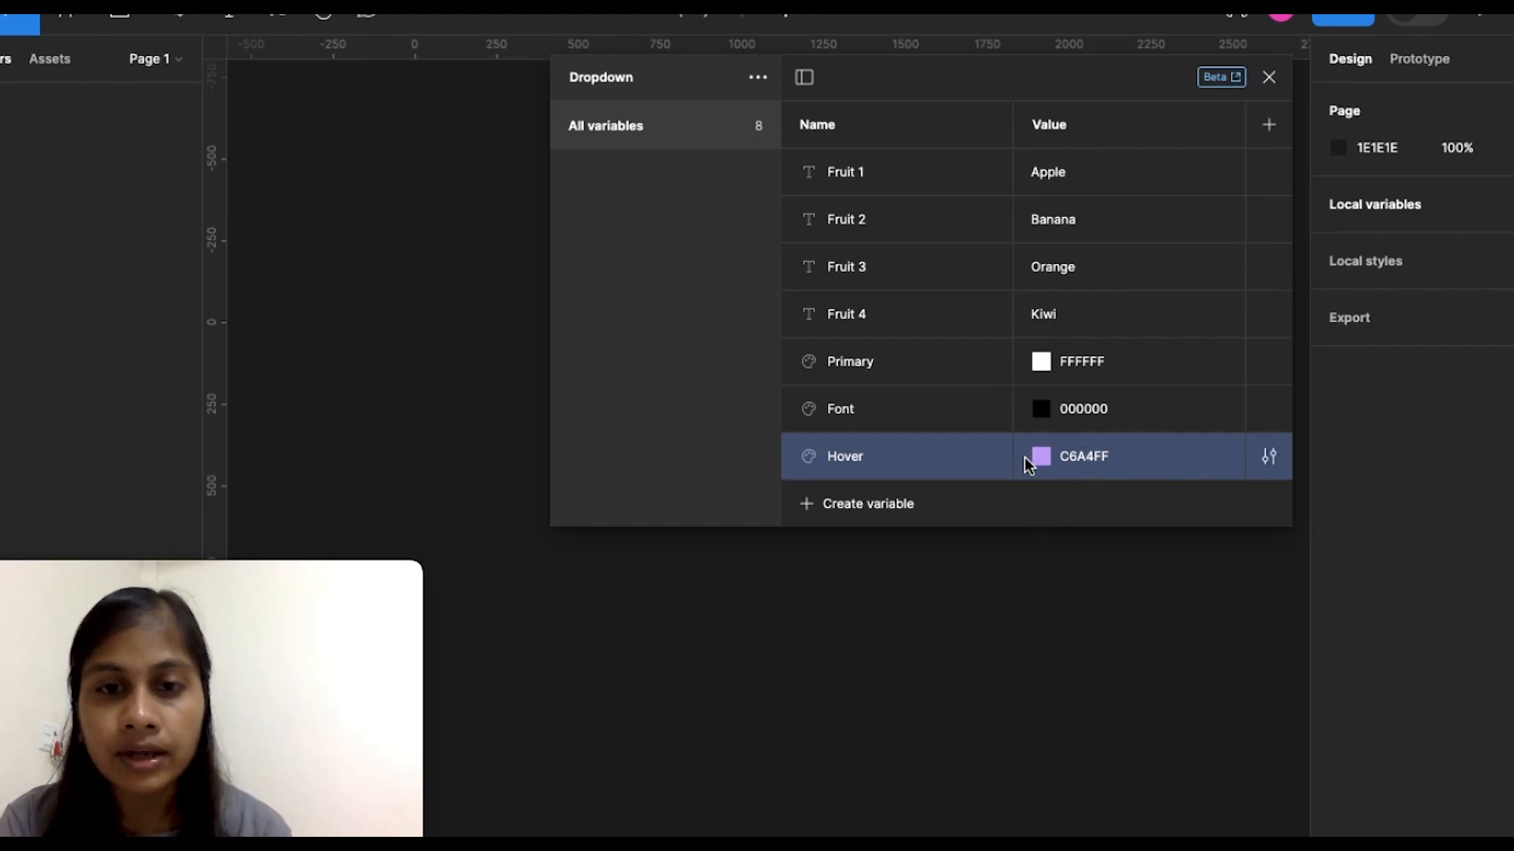
pyautogui.click(886, 505)
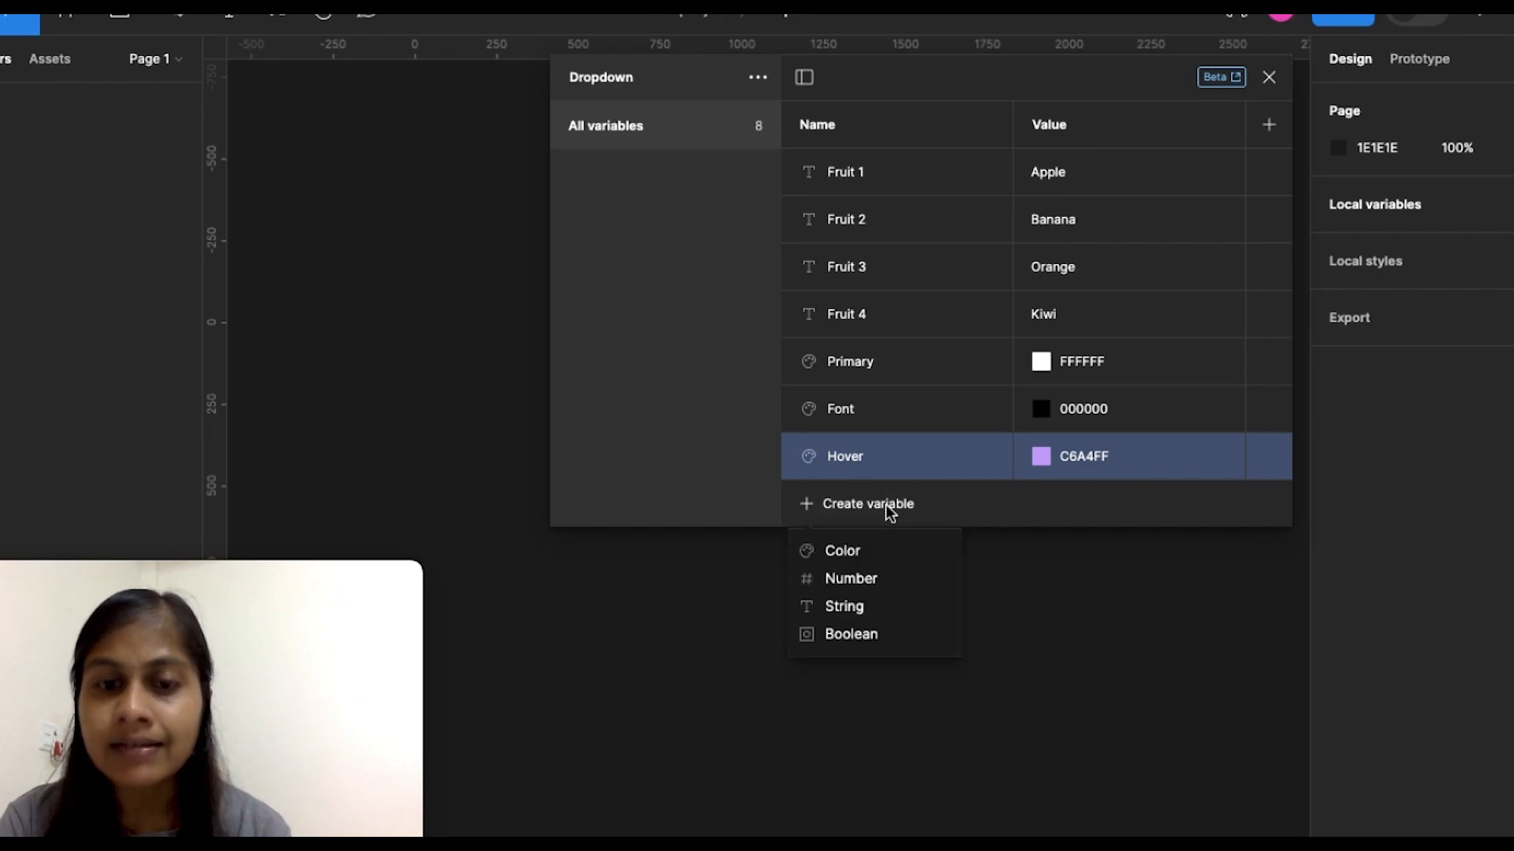
pyautogui.click(859, 607)
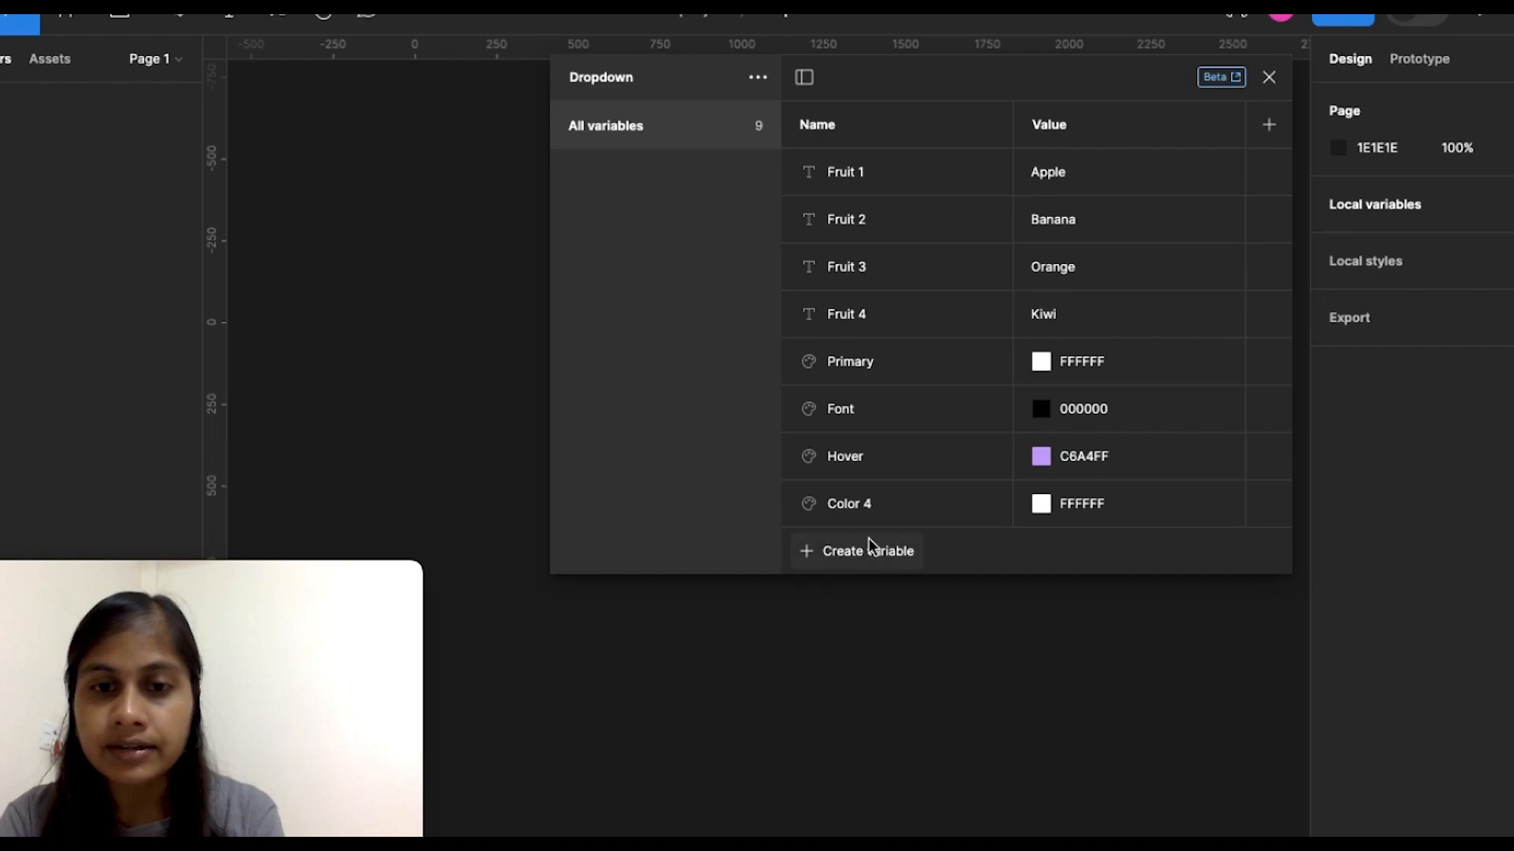
pyautogui.click(870, 505)
pyautogui.doubleClick(843, 503)
pyautogui.press('BackSpace')
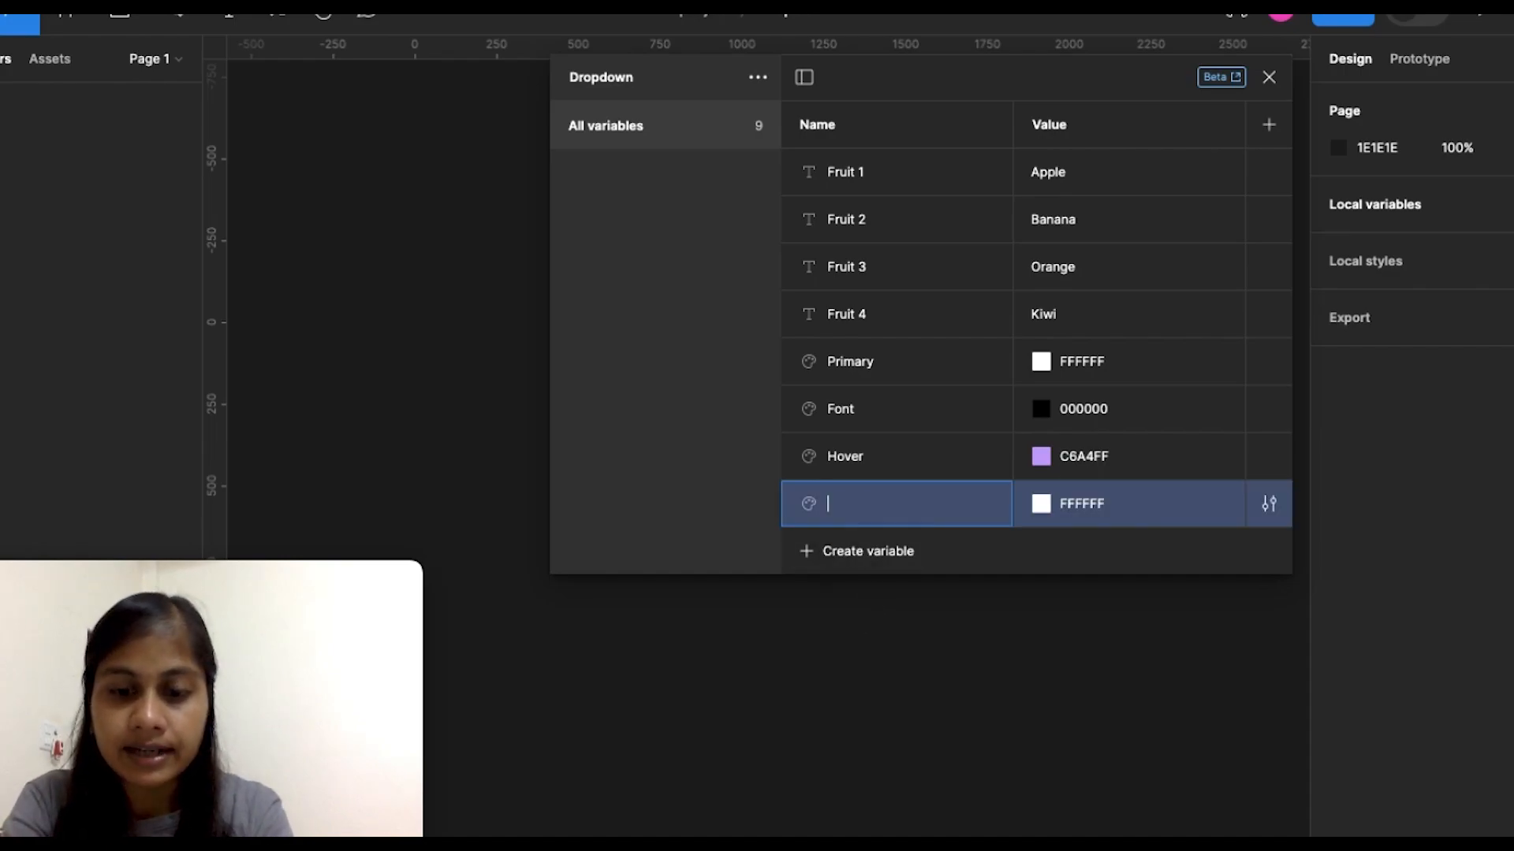
pyautogui.write('option')
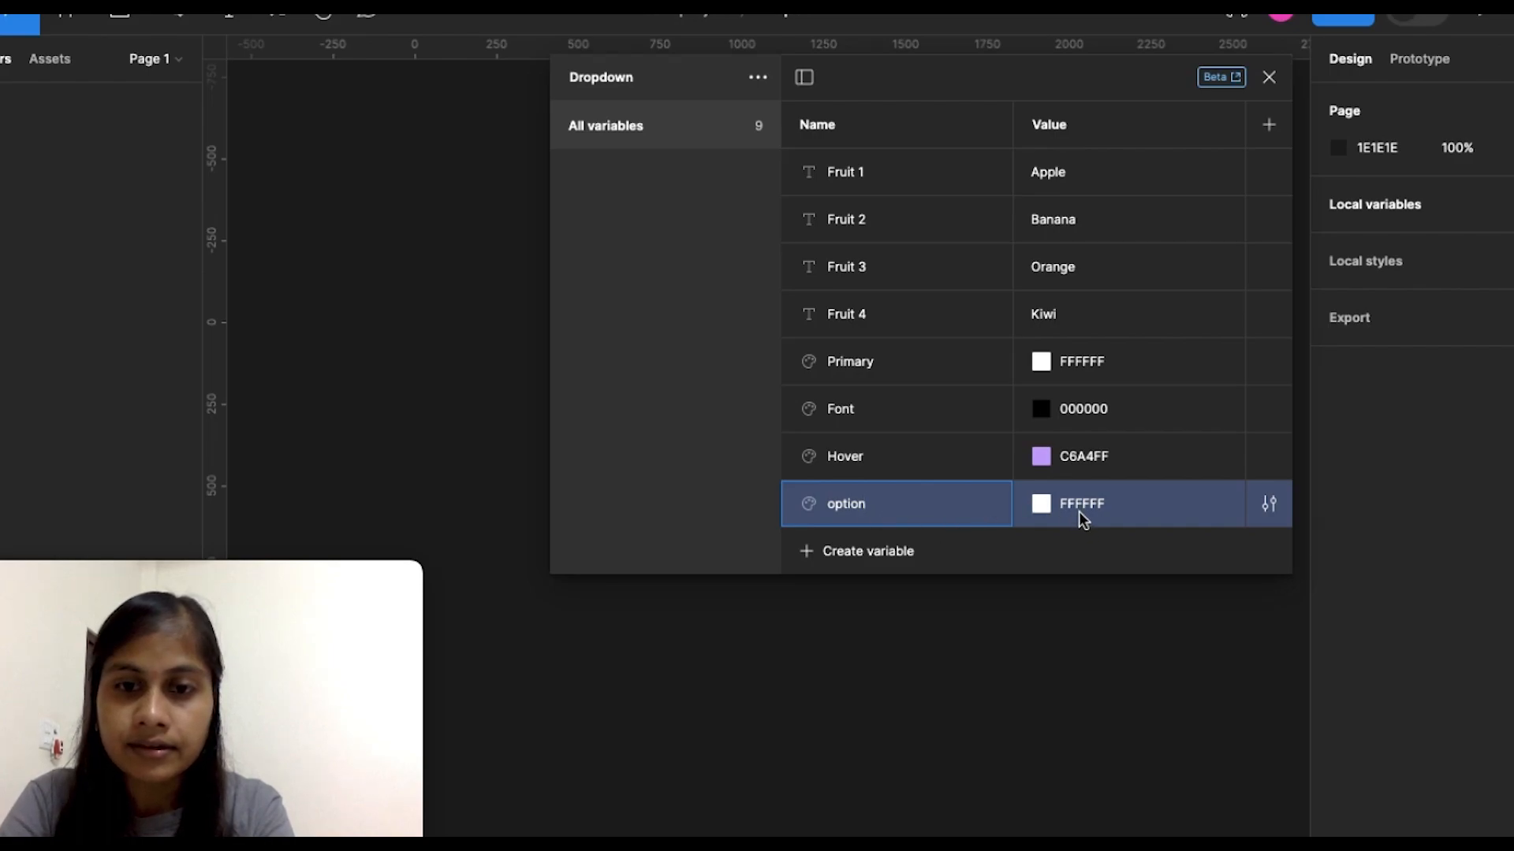
pyautogui.rightClick(967, 501)
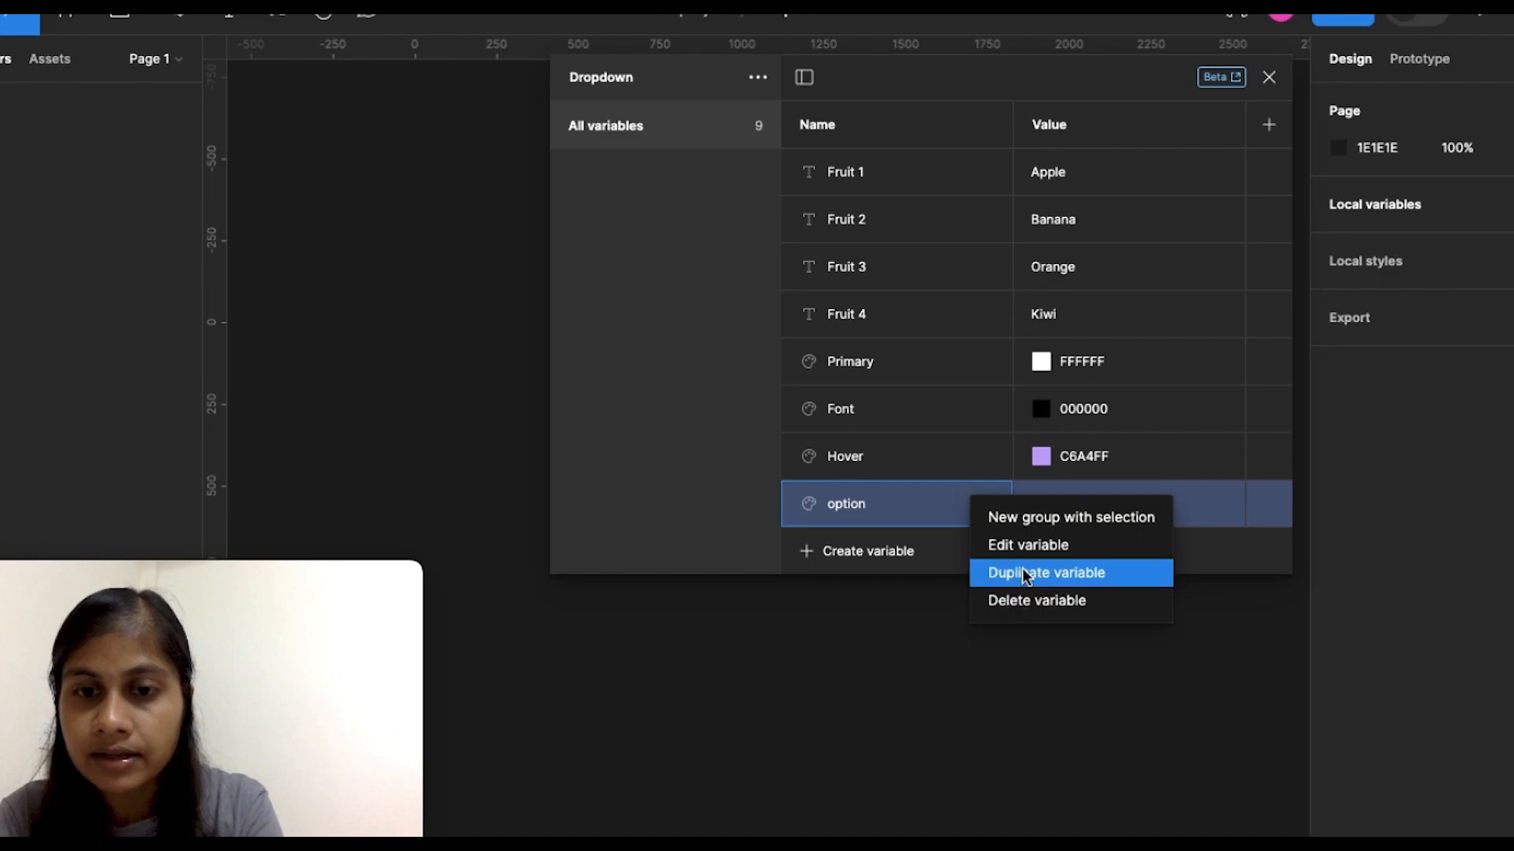
pyautogui.click(1013, 600)
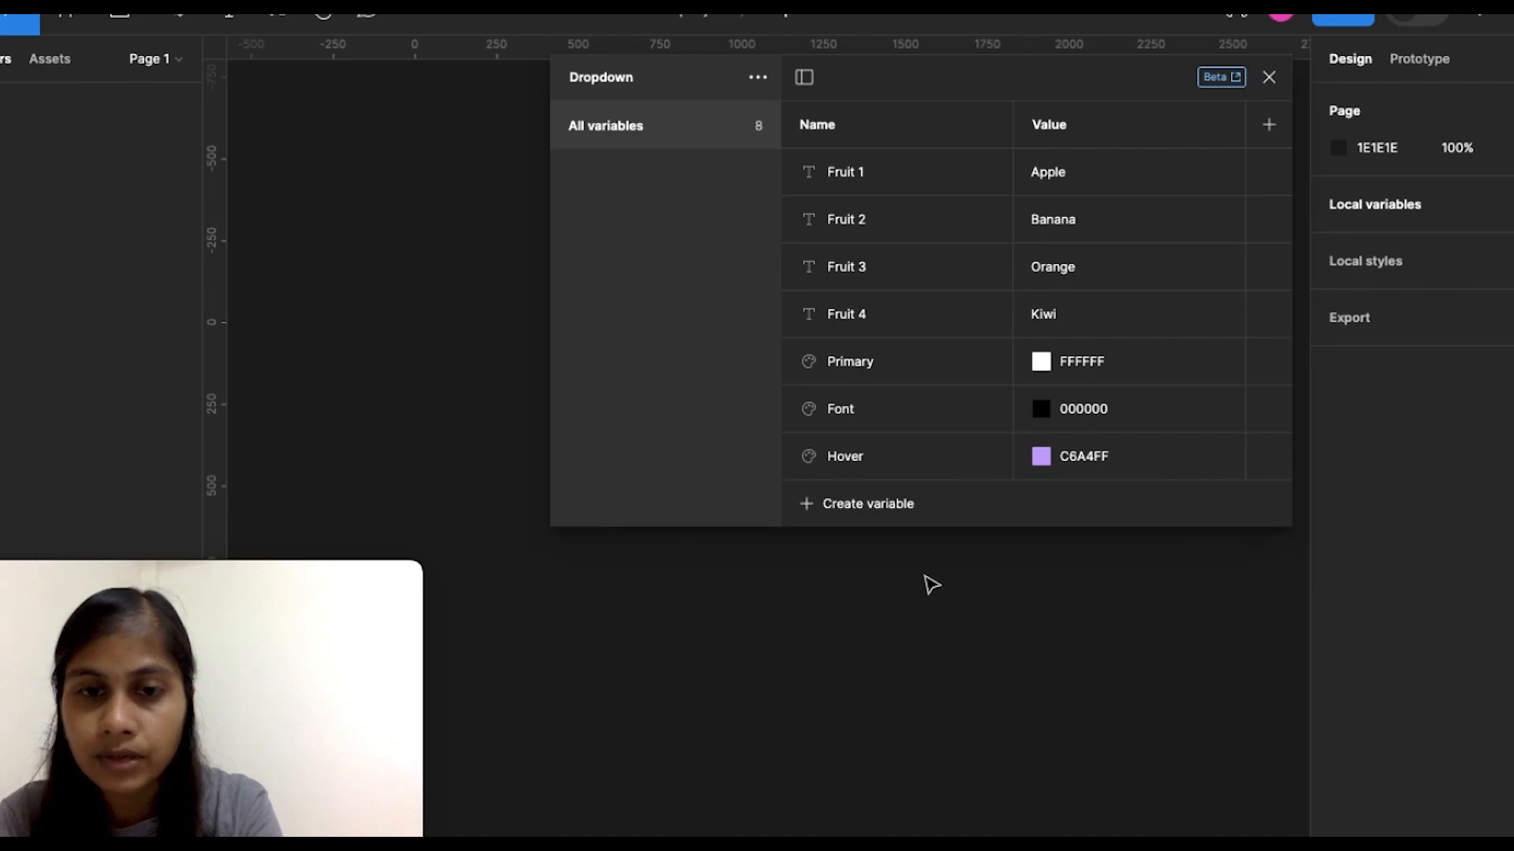
# Step: Add a string variable to the Dropdown collection and name it Option
pyautogui.click(867, 513)
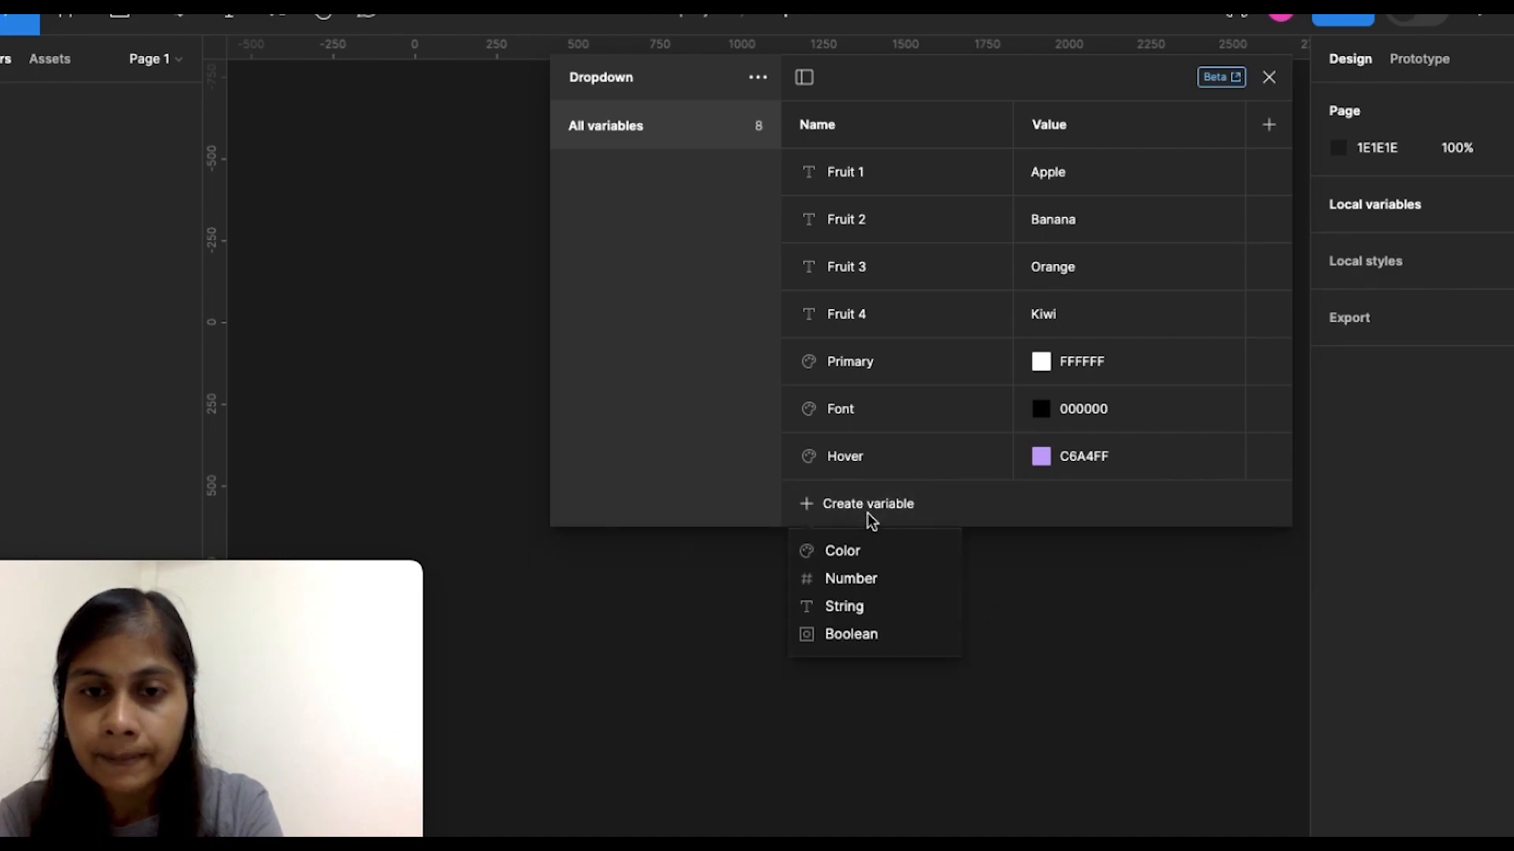
pyautogui.click(845, 609)
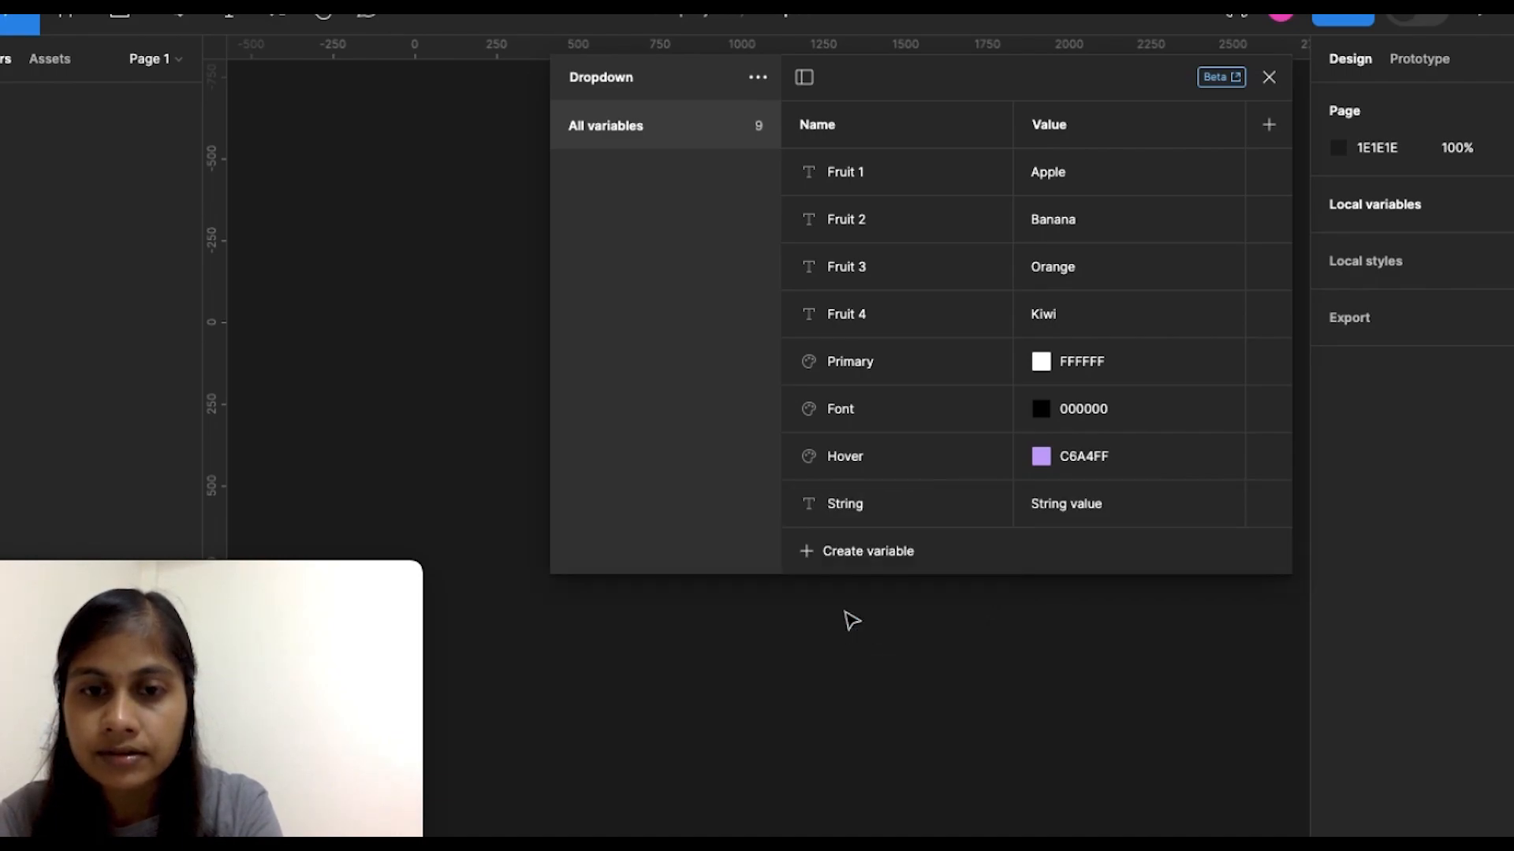
pyautogui.doubleClick(846, 508)
pyautogui.write('O')
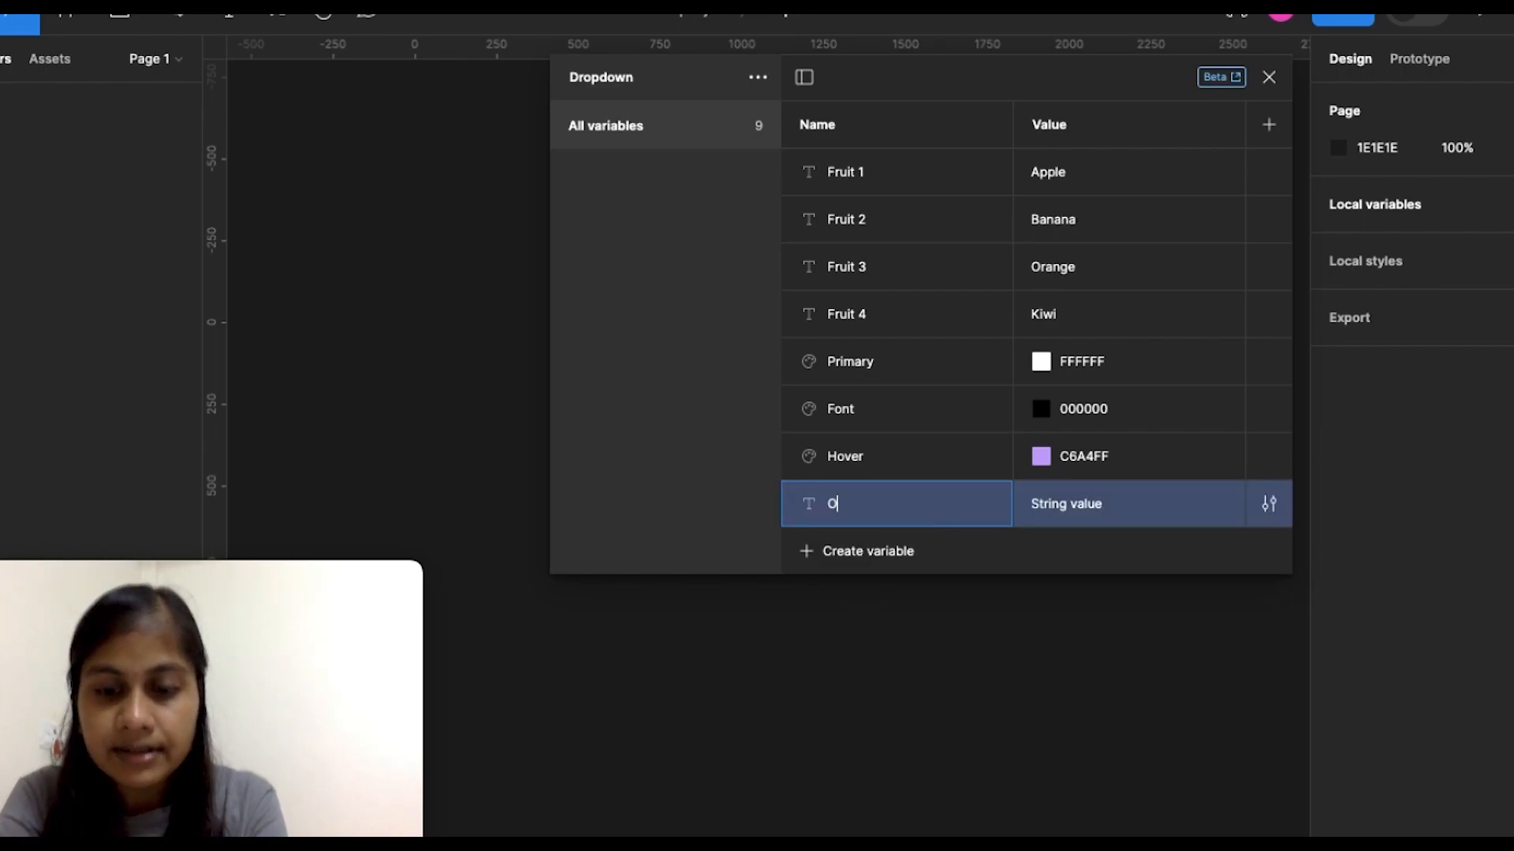
pyautogui.write('ption')
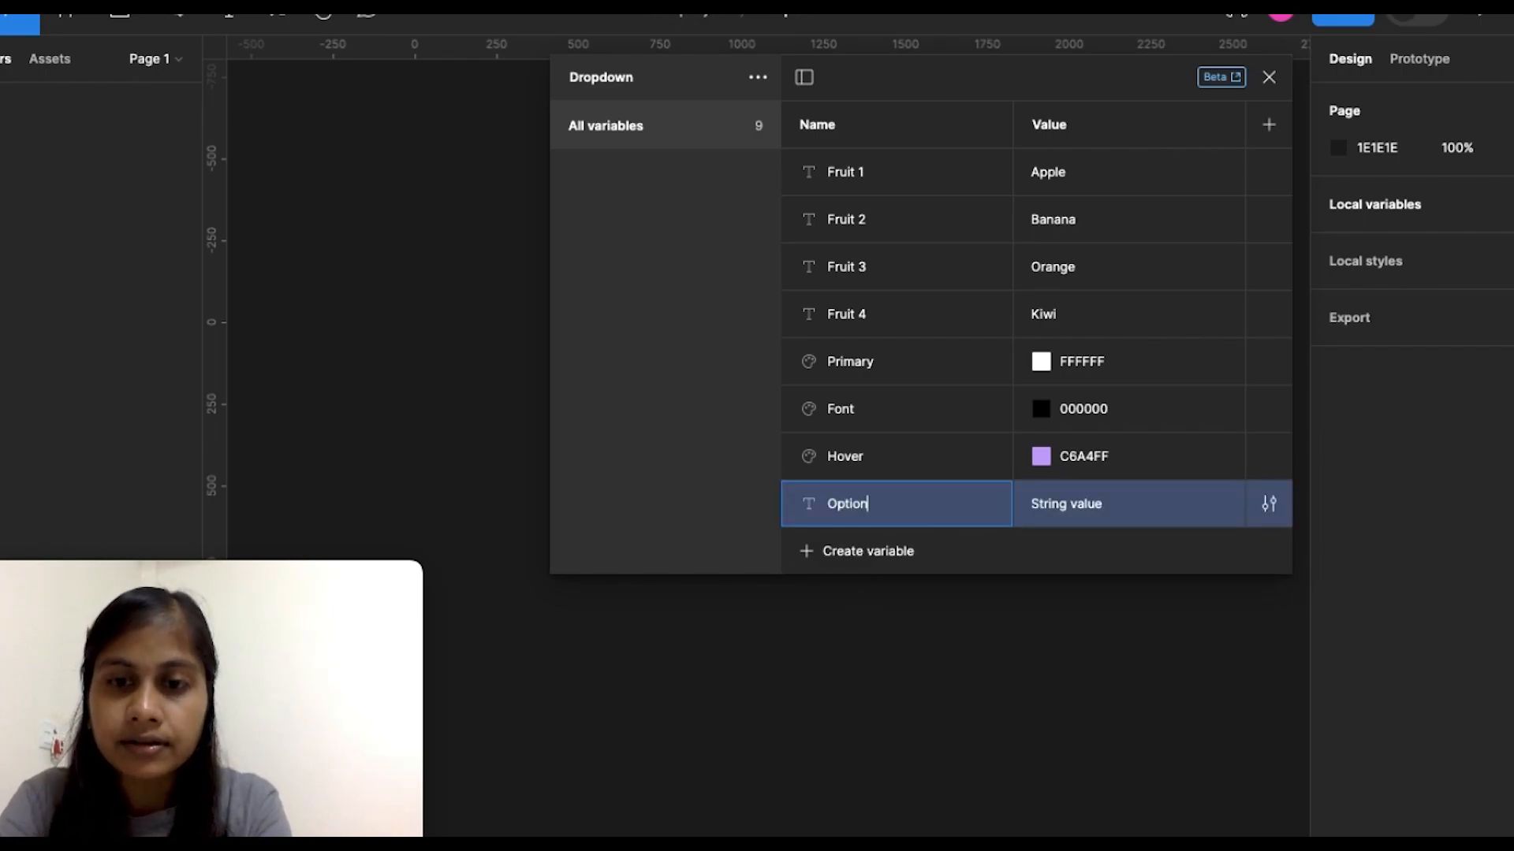
# Step: Set the Option variable's value to "Select fruit"
pyautogui.doubleClick(1034, 508)
pyautogui.press('BackSpace')
pyautogui.write('Select')
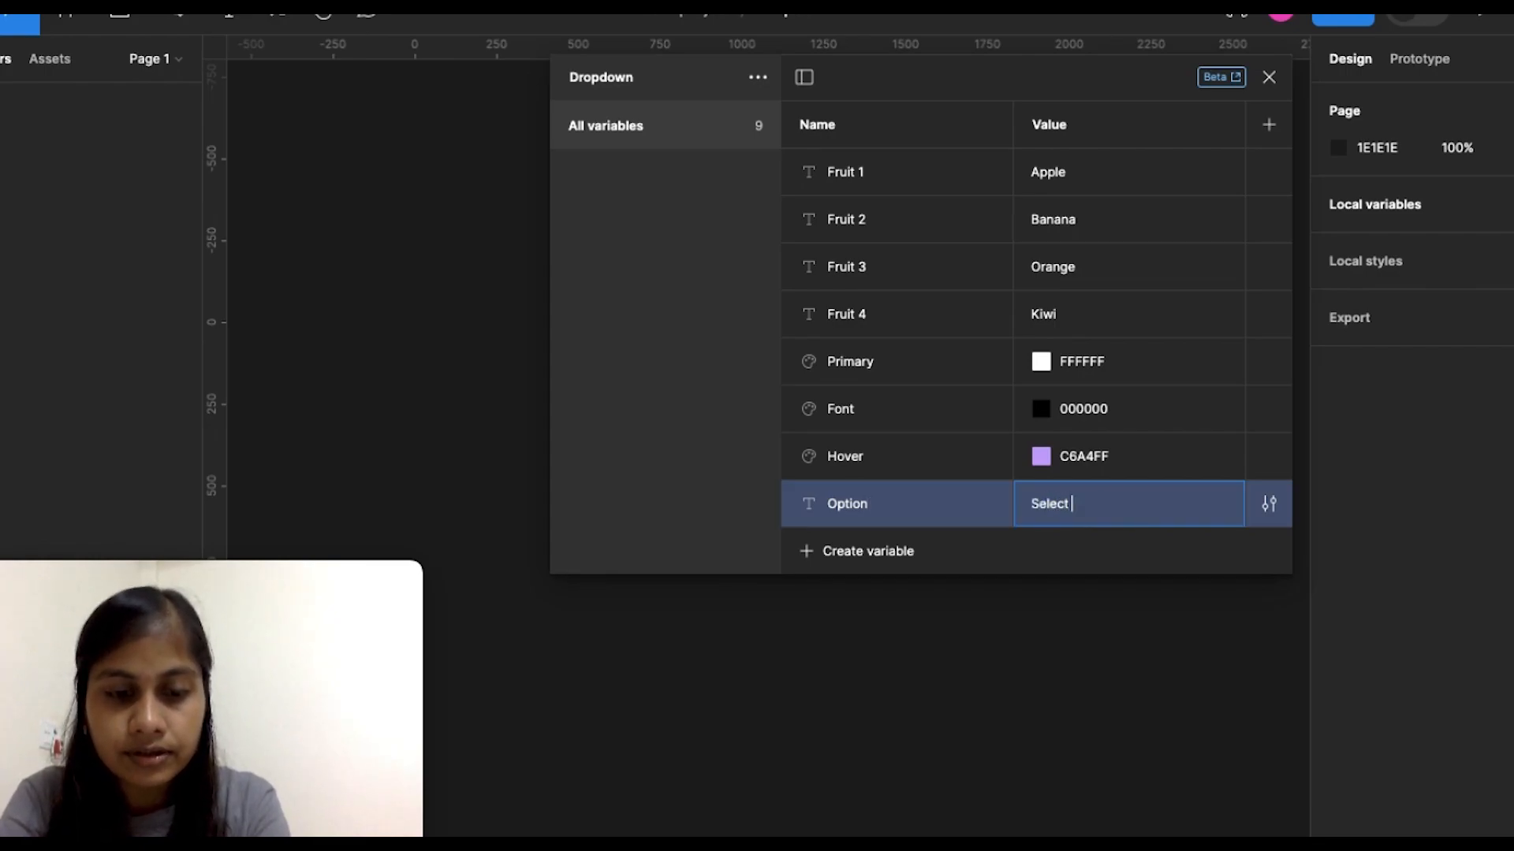
pyautogui.write(' fruit')
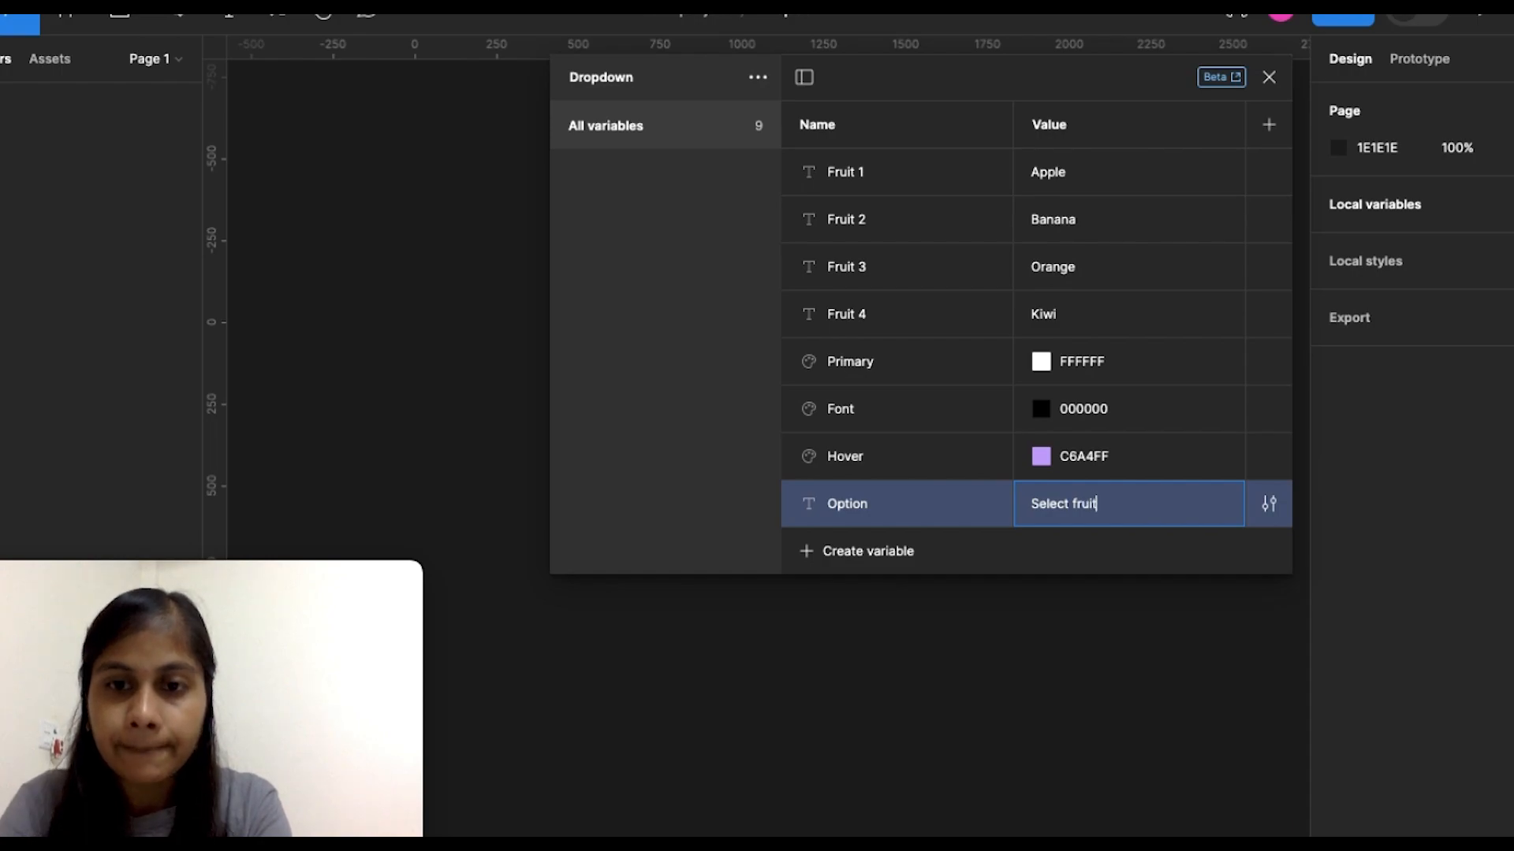
pyautogui.press('Return')
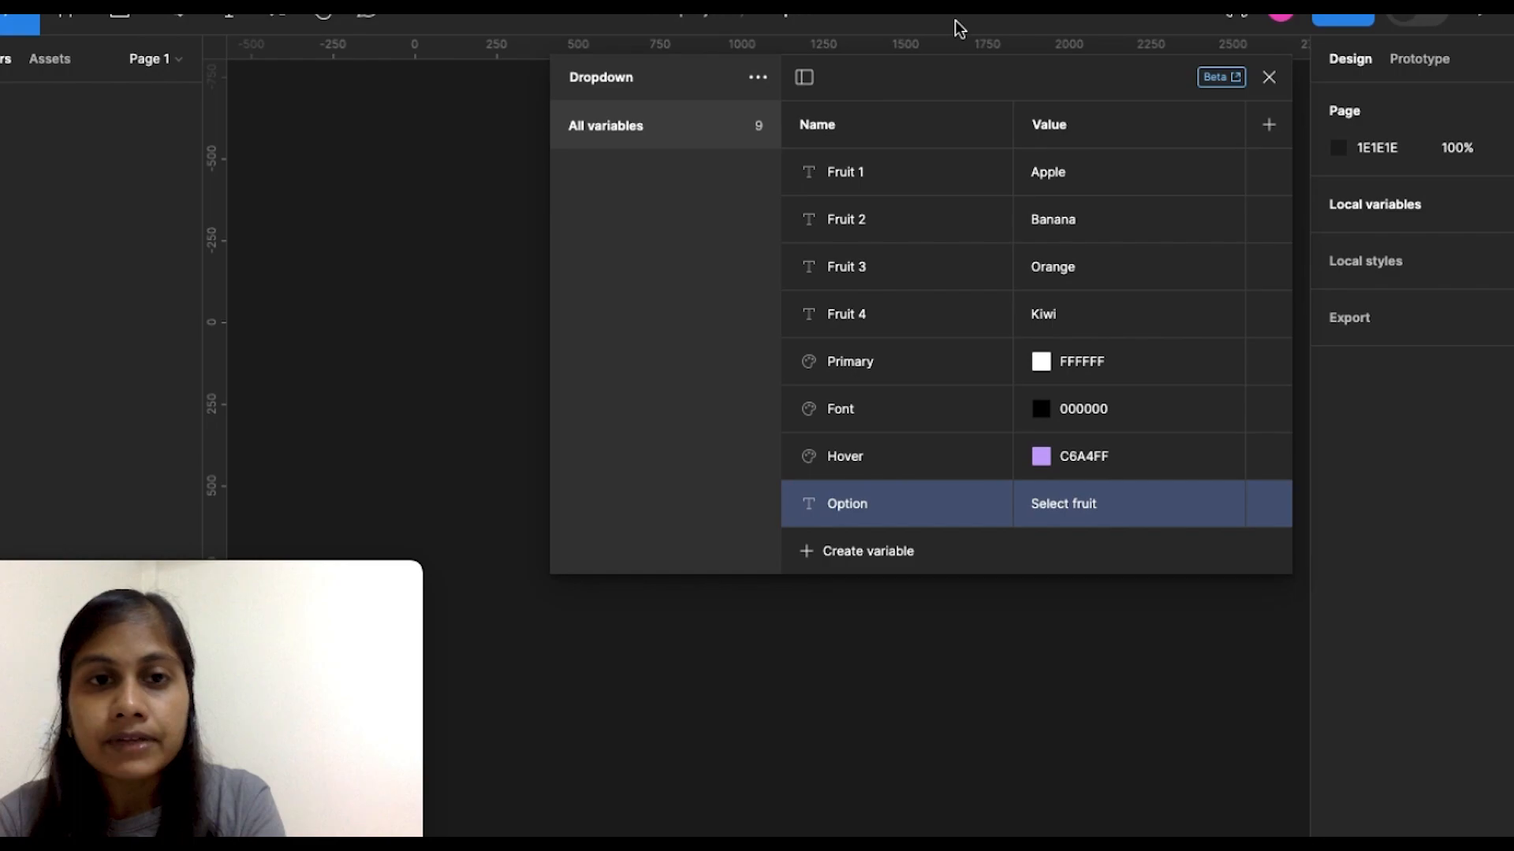
# Step: Put the four variables Fruit 1 through Fruit 4 together in a new group
pyautogui.click(1072, 176)
pyautogui.click(907, 172)
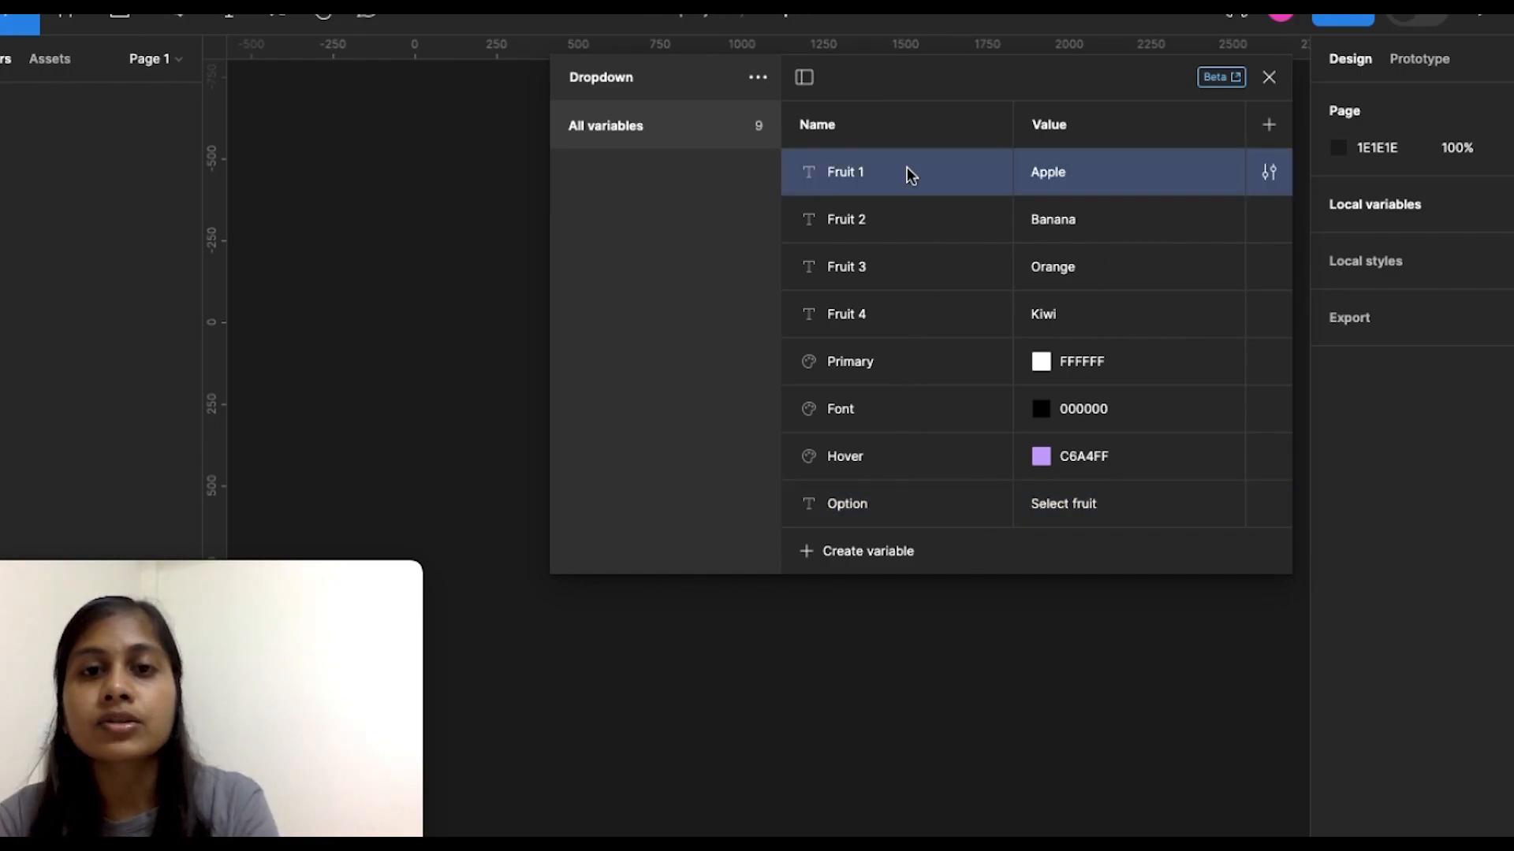
pyautogui.keyDown('shift'); pyautogui.click(910, 217); pyautogui.keyUp('shift')
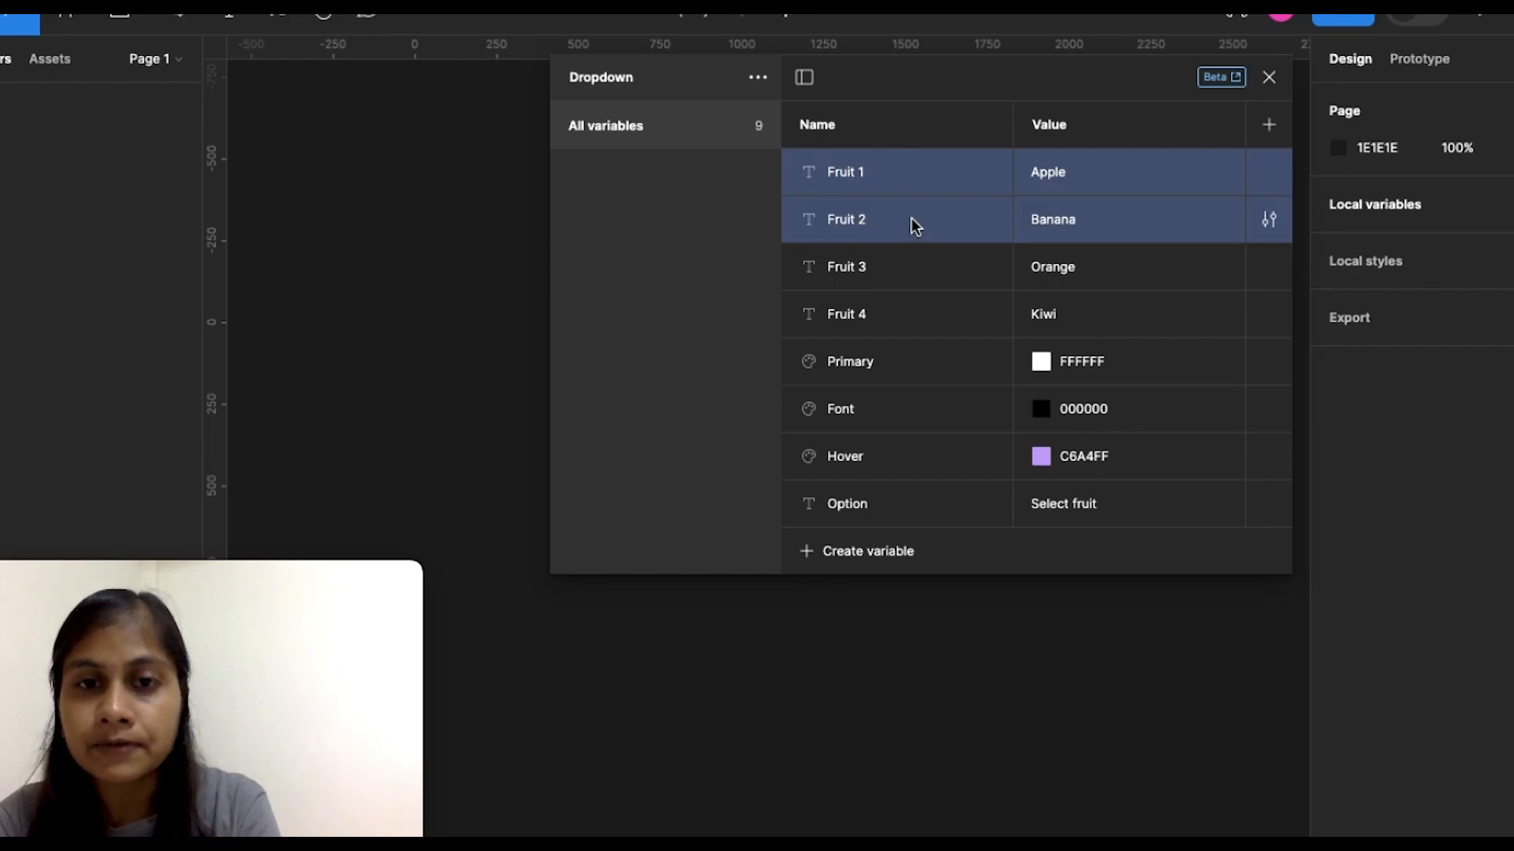
pyautogui.keyDown('shift'); pyautogui.click(900, 263); pyautogui.keyUp('shift')
pyautogui.keyDown('shift'); pyautogui.click(901, 326); pyautogui.keyUp('shift')
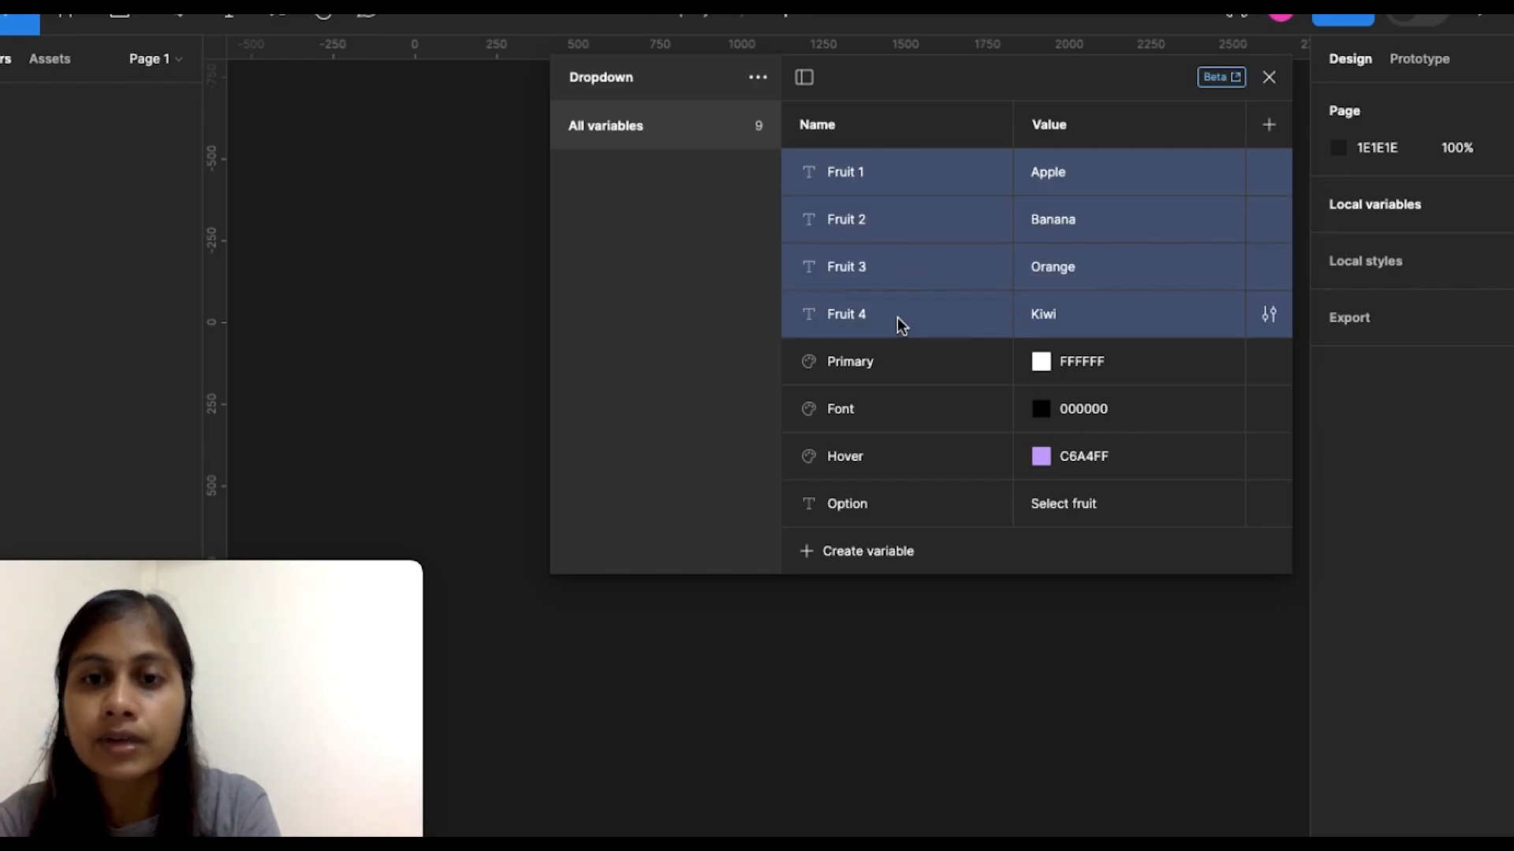
pyautogui.rightClick(901, 325)
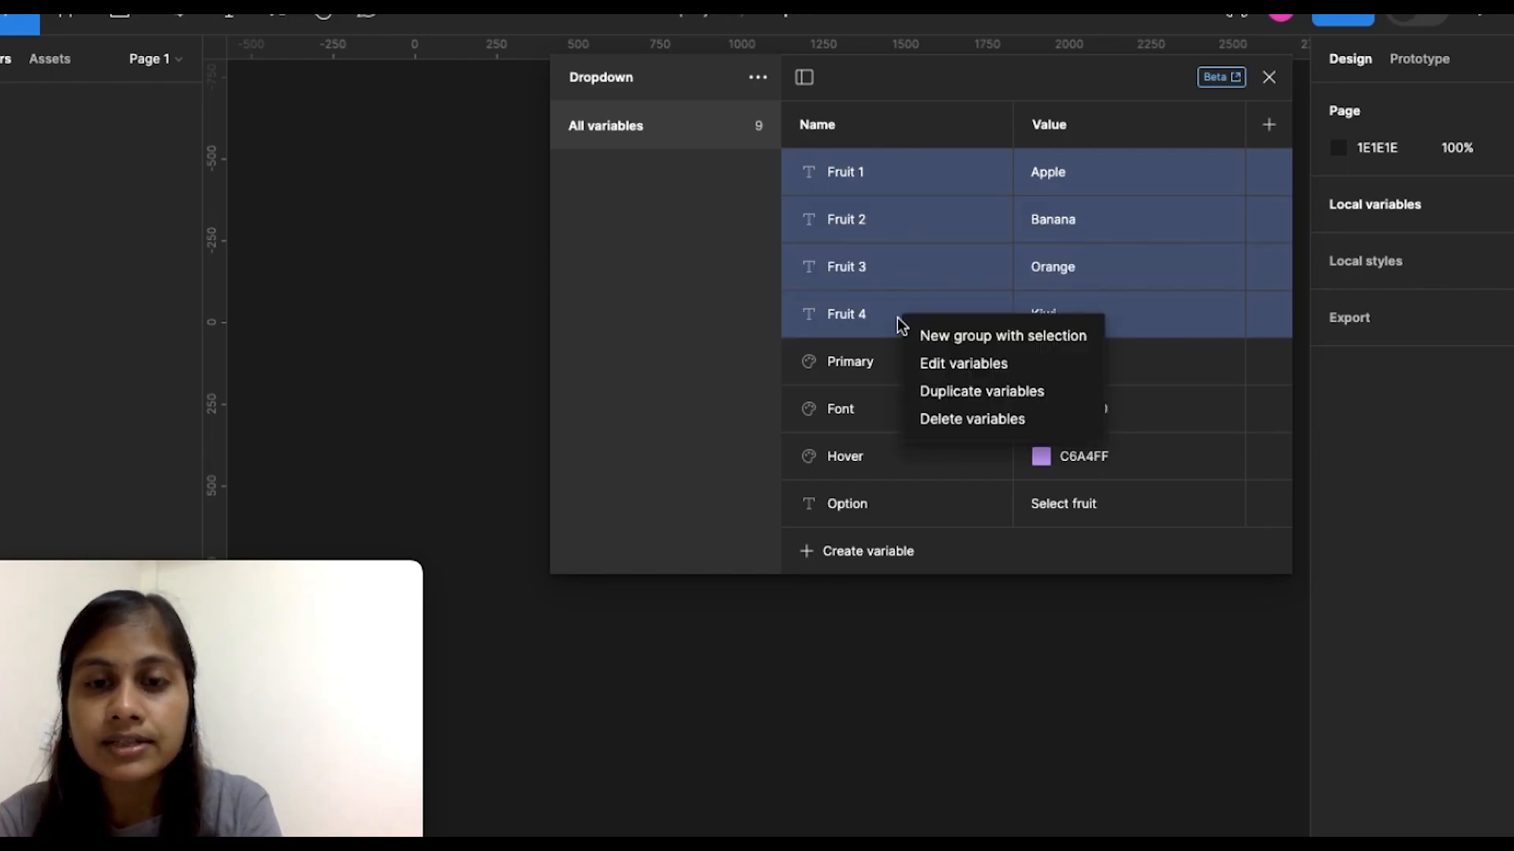
pyautogui.click(927, 345)
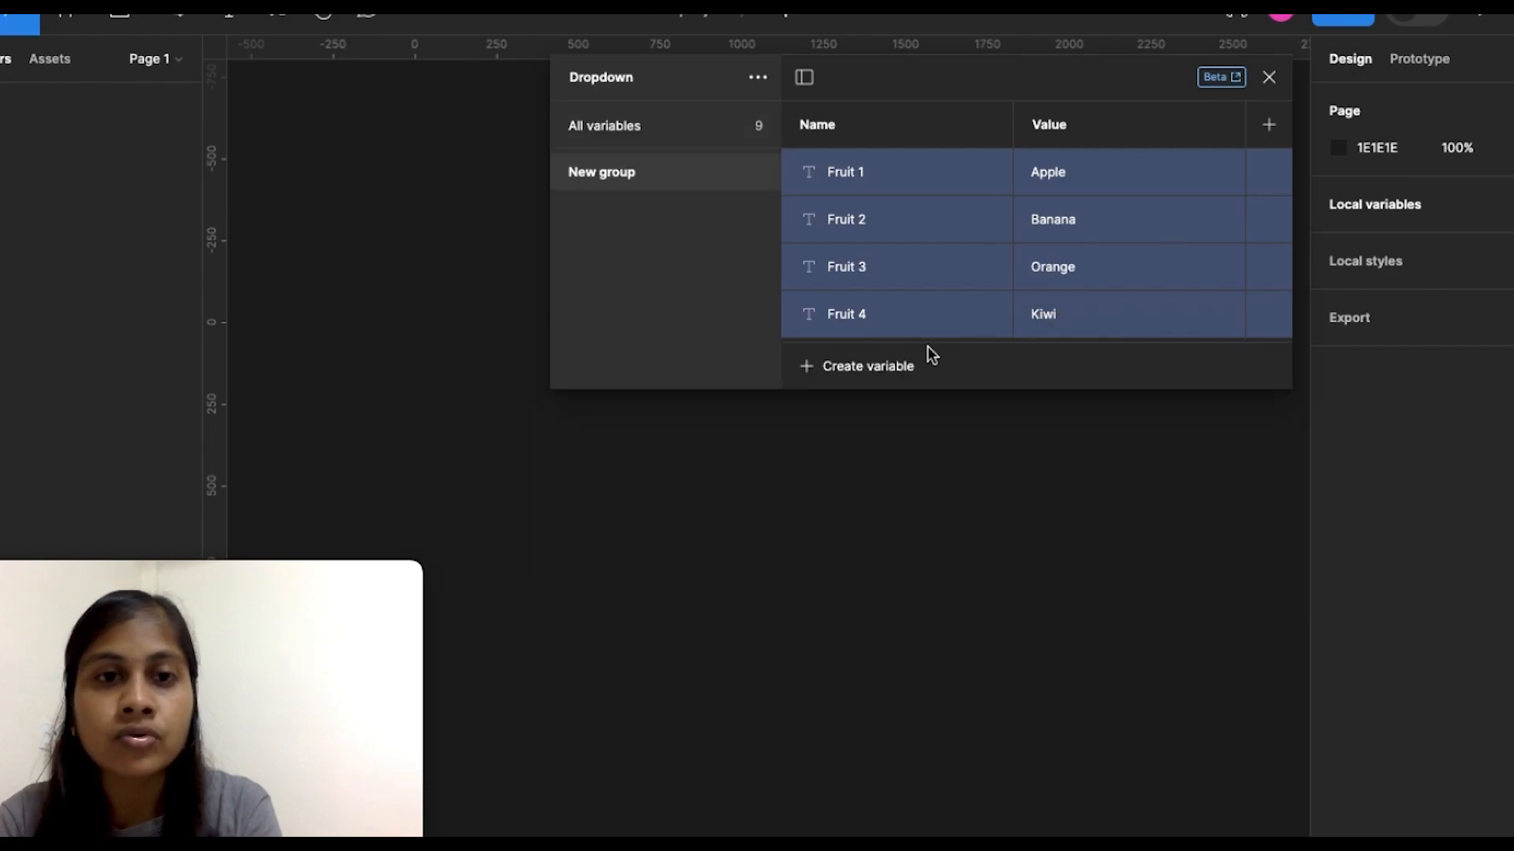
# Step: Rename the new group of fruit variables to Fruits
pyautogui.doubleClick(603, 179)
pyautogui.press('BackSpace')
pyautogui.write('Fruits')
pyautogui.press('Return')
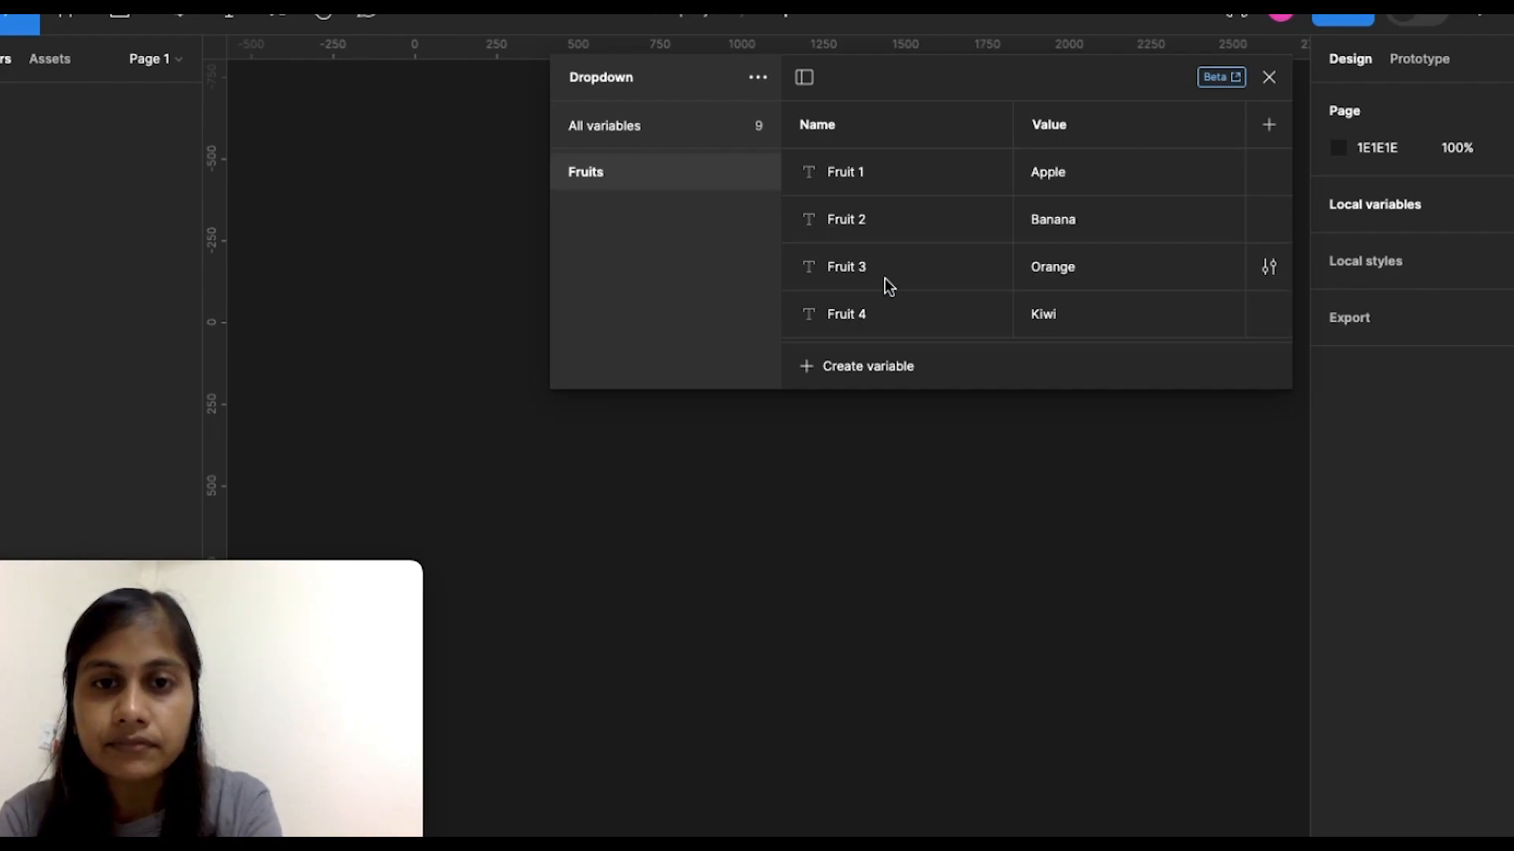
# Step: From the list of all variables, put Primary, Font and Hover together in a new group
pyautogui.click(619, 123)
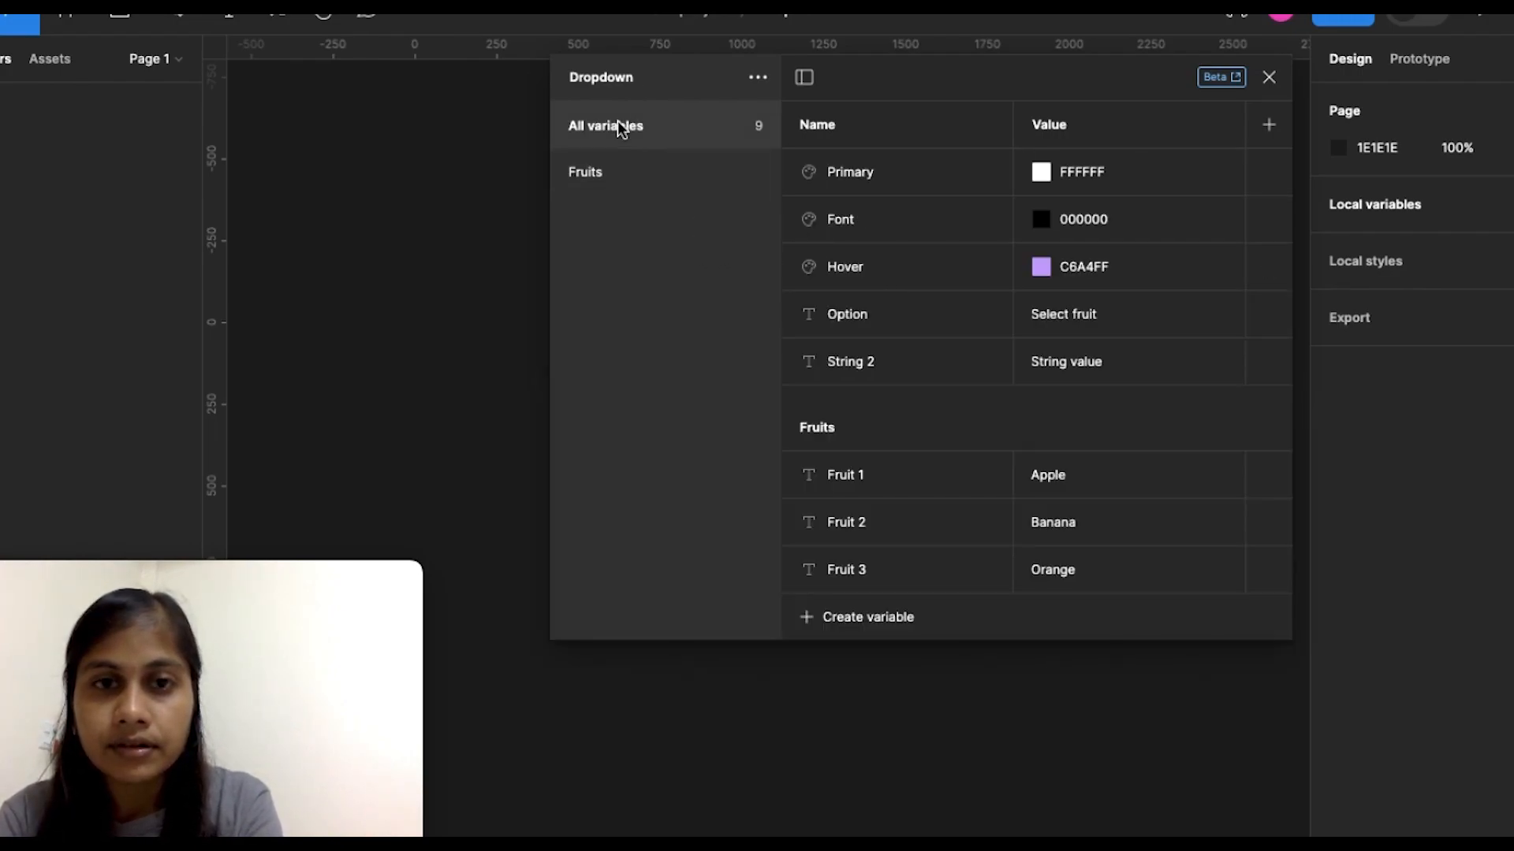
pyautogui.click(892, 180)
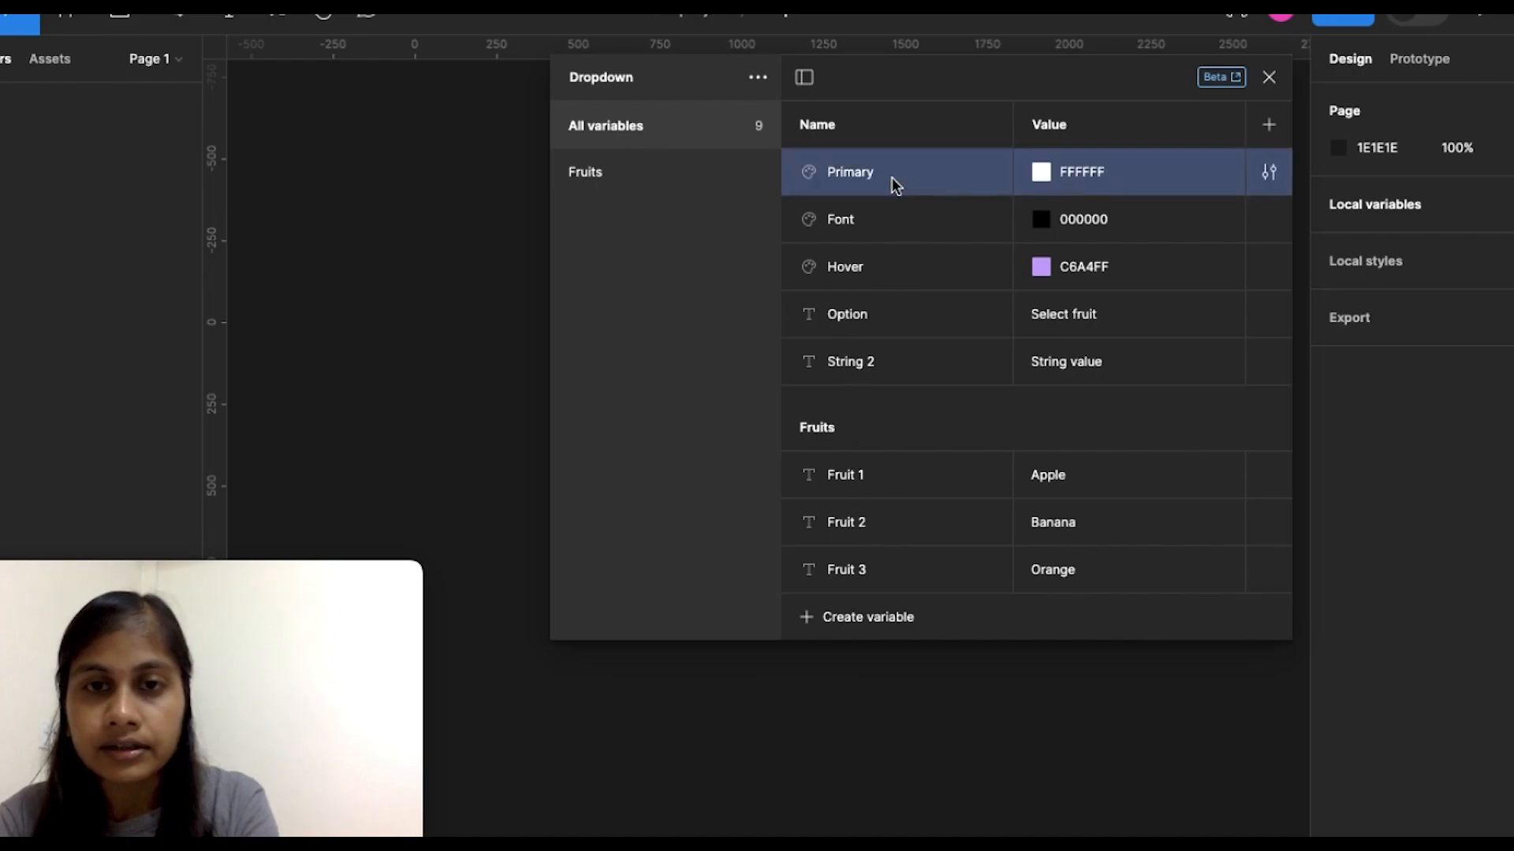
pyautogui.keyDown('shift'); pyautogui.click(867, 226); pyautogui.keyUp('shift')
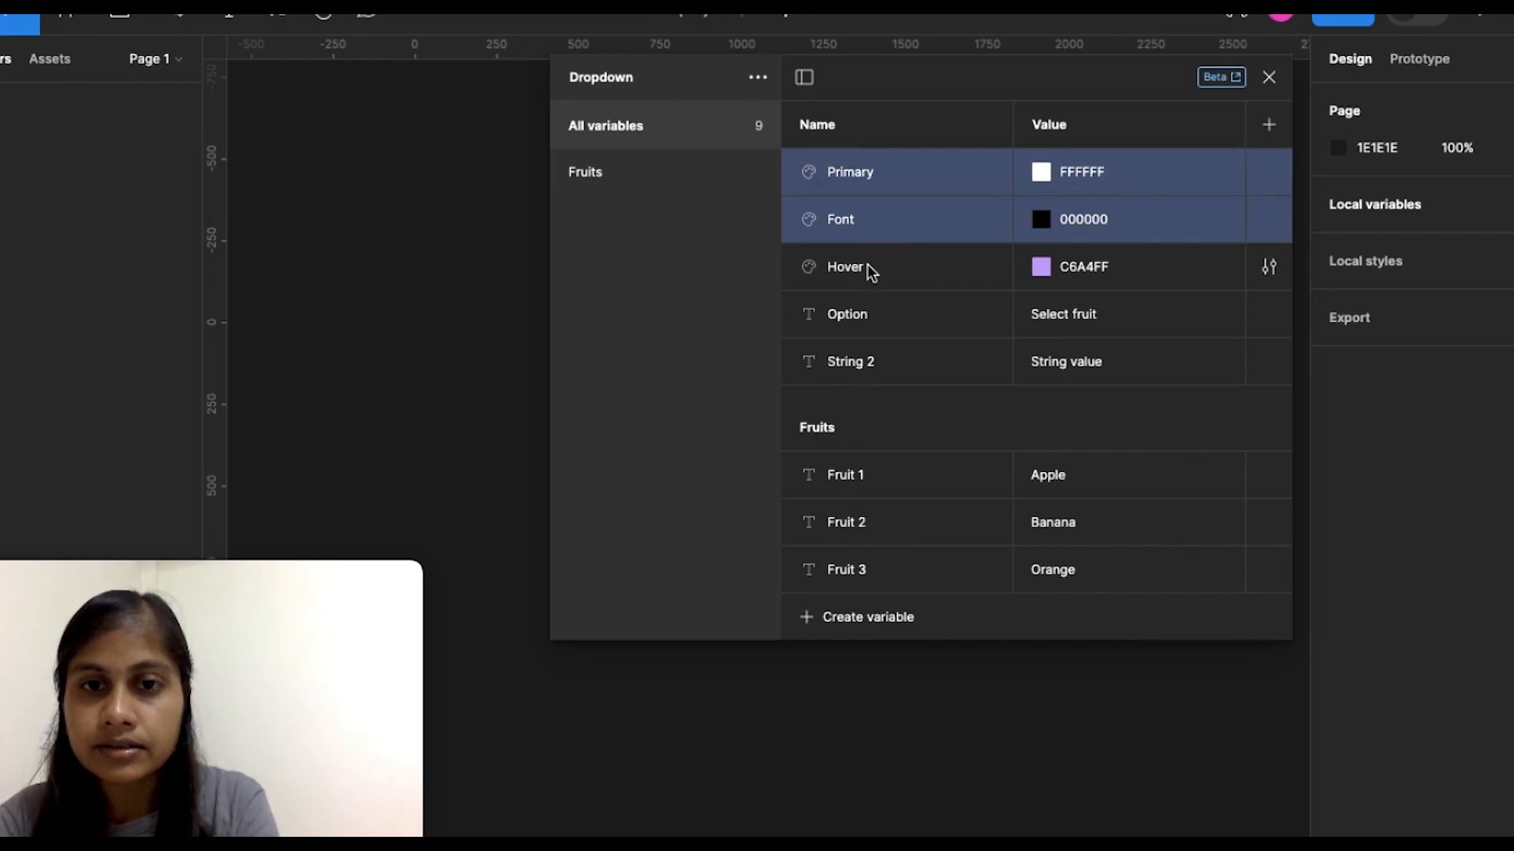
pyautogui.keyDown('shift'); pyautogui.click(868, 263); pyautogui.keyUp('shift')
pyautogui.rightClick(867, 263)
pyautogui.click(1188, 755)
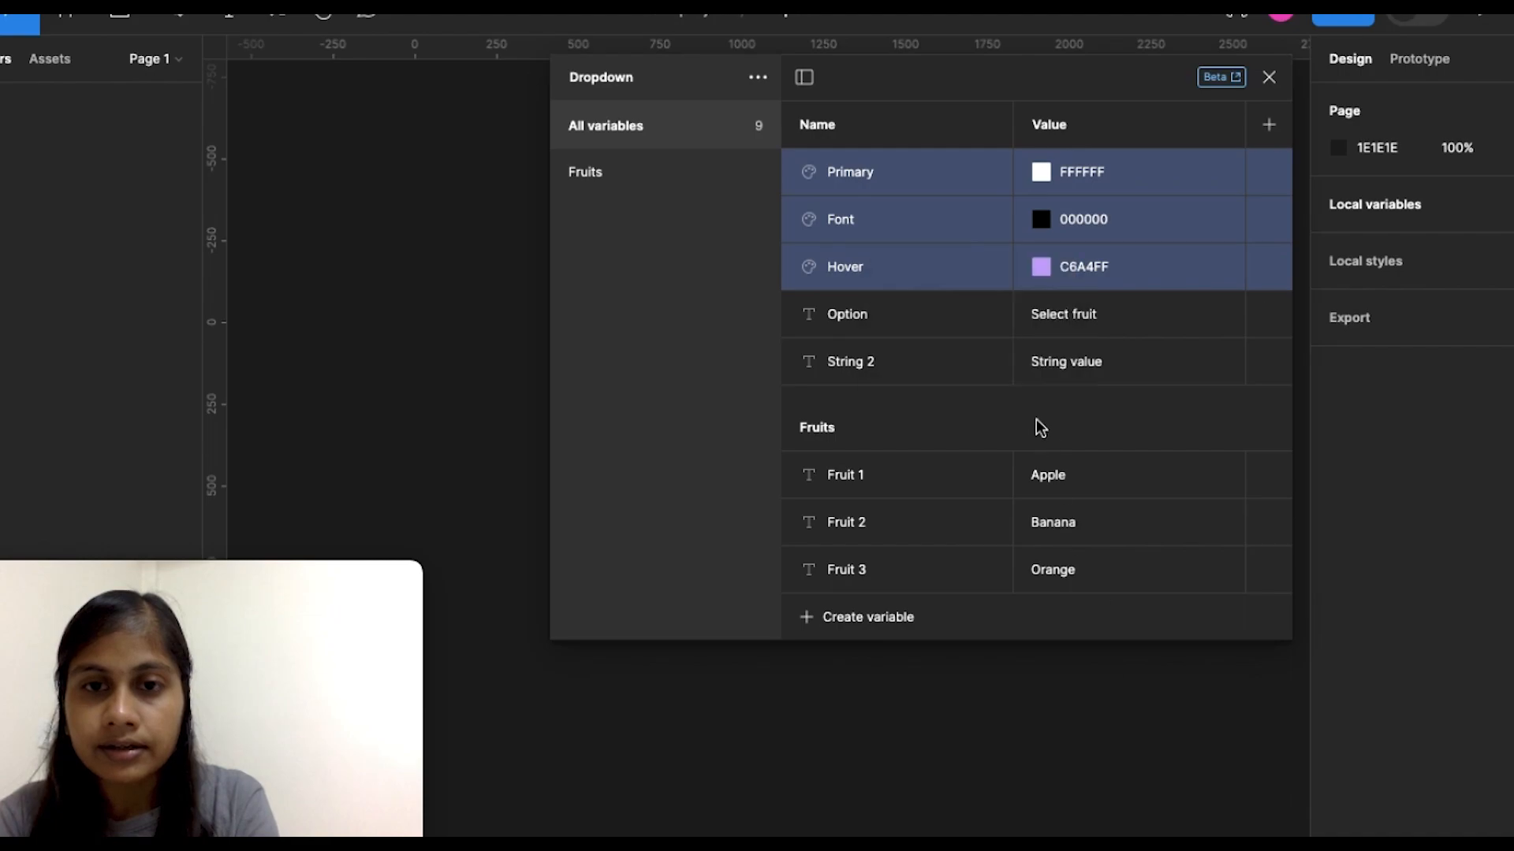
pyautogui.rightClick(939, 263)
pyautogui.click(993, 287)
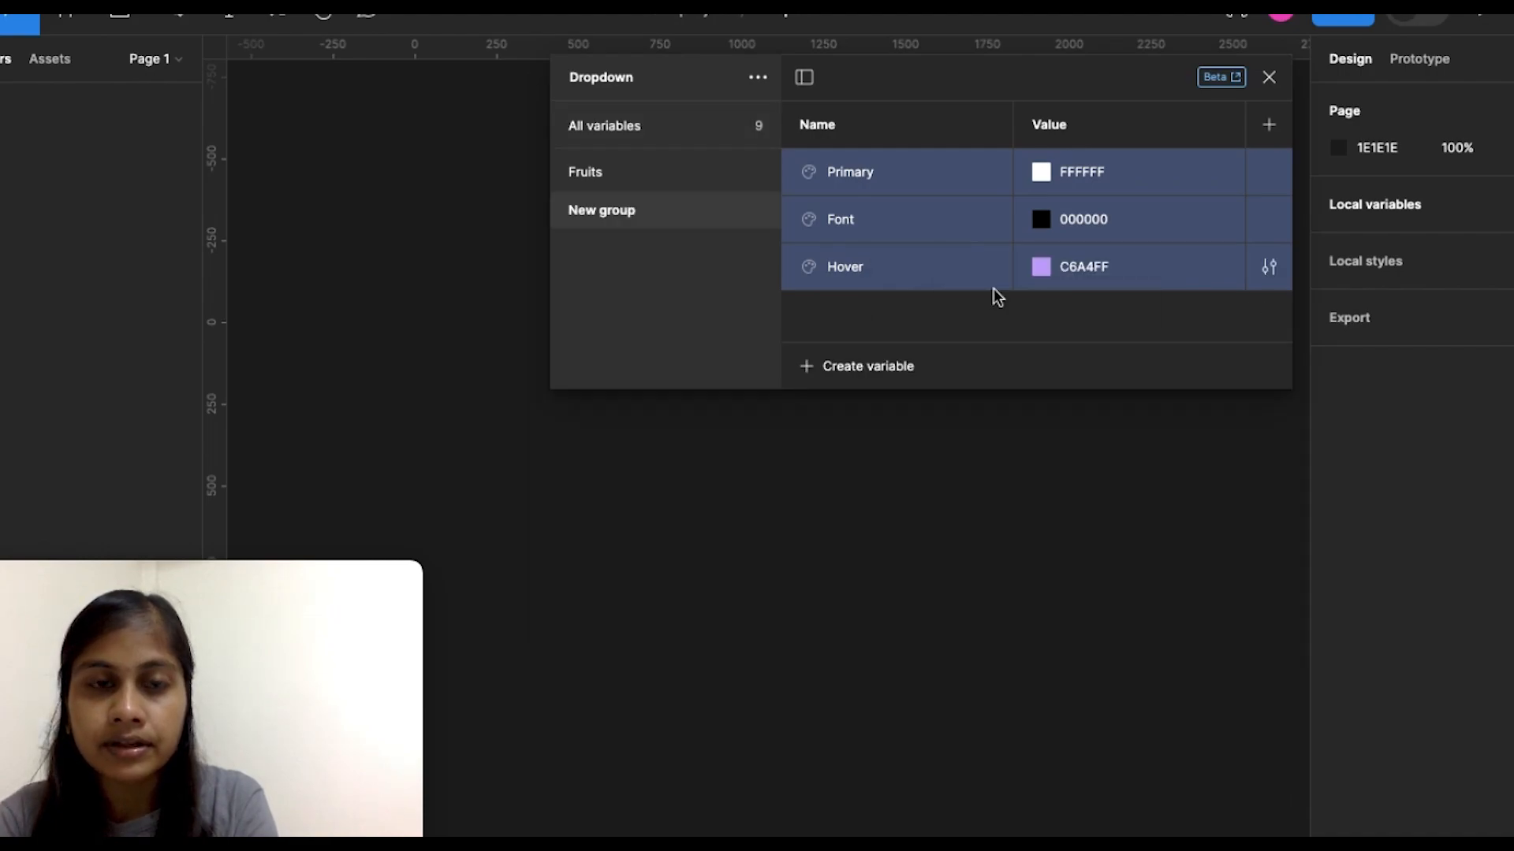
# Step: Rename the new group of Primary, Font and Hover variables to color
pyautogui.doubleClick(629, 211)
pyautogui.press('BackSpace')
pyautogui.write('color')
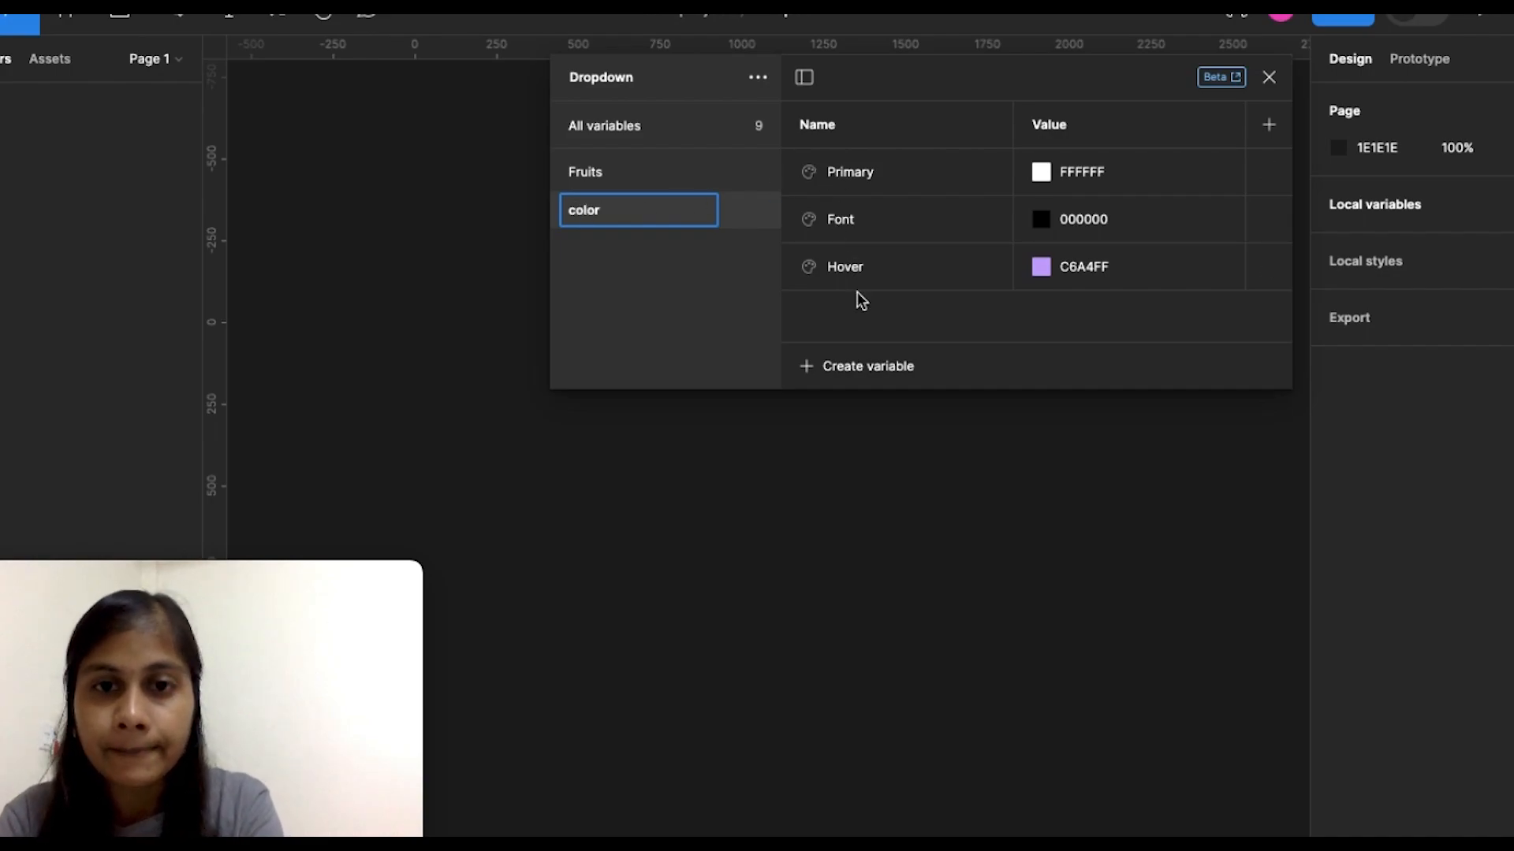
pyautogui.press('Return')
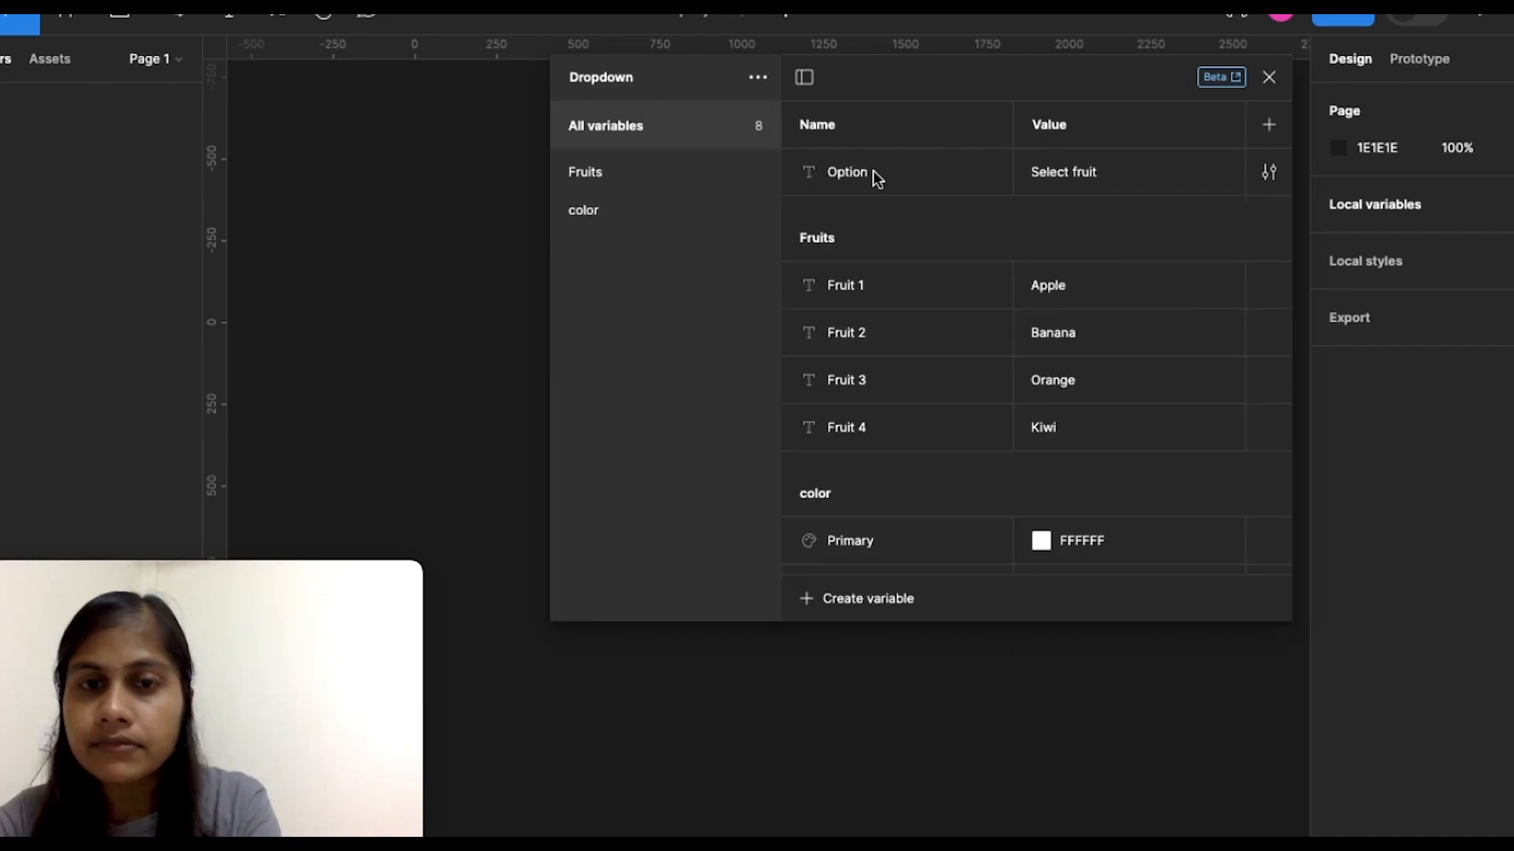
# Step: Put the Option variable in a new group named Select Variable, and close the variables window after showing all variables
pyautogui.rightClick(875, 177)
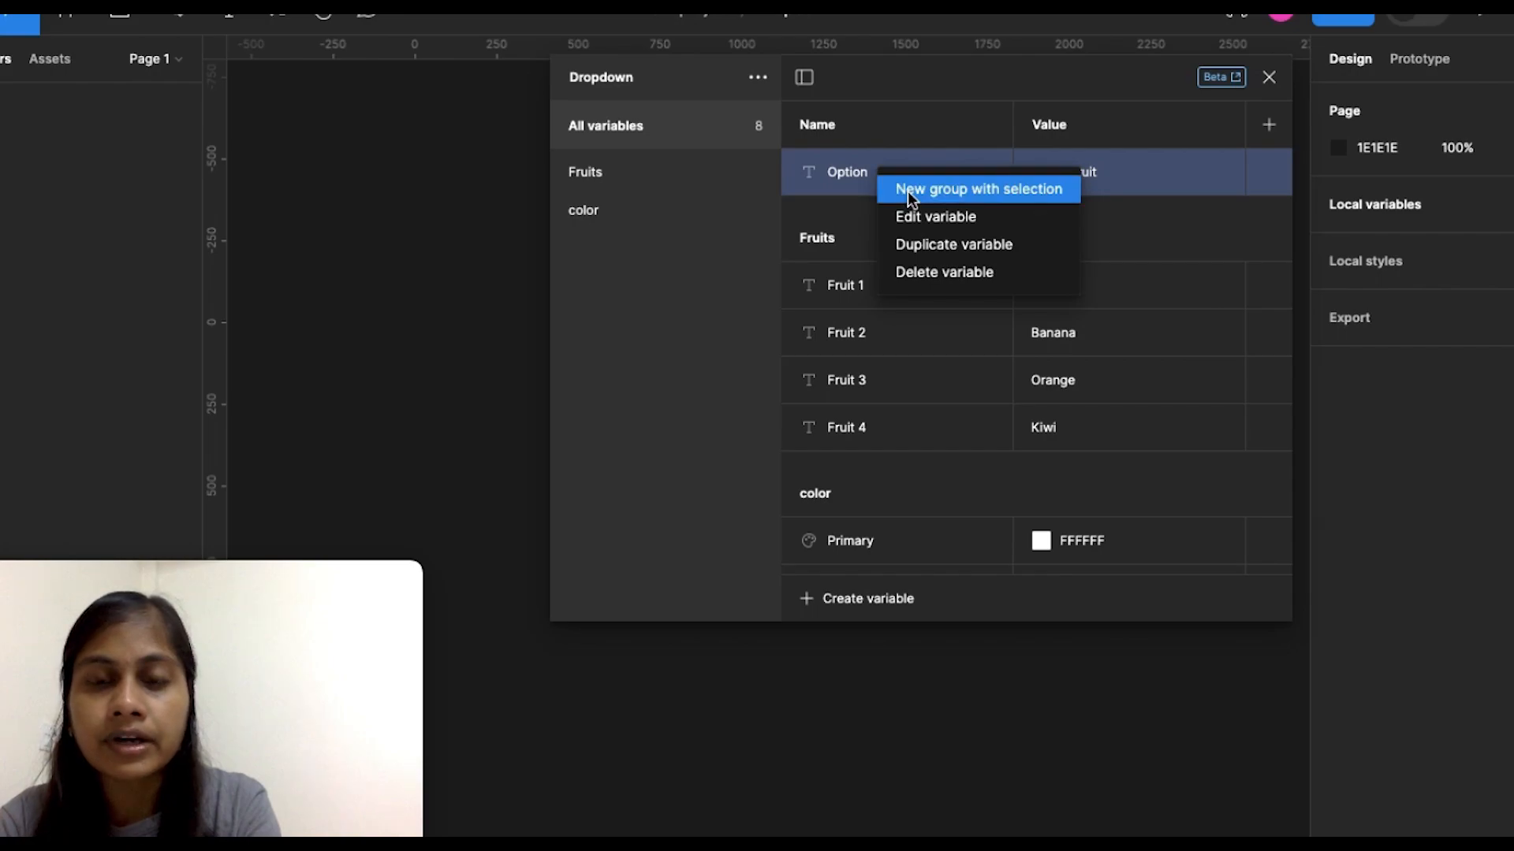
pyautogui.click(907, 191)
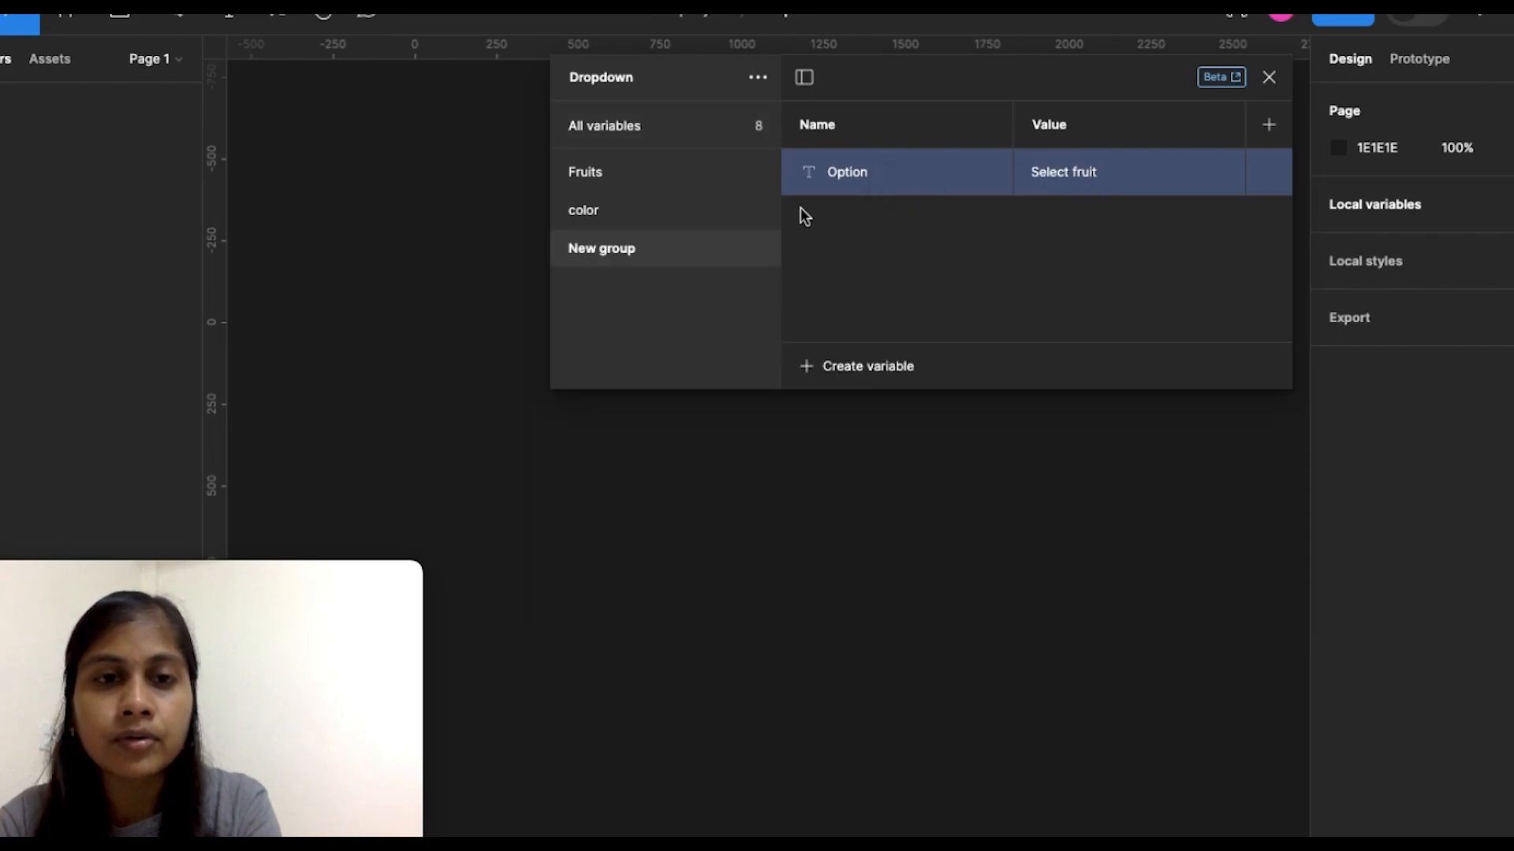
pyautogui.doubleClick(607, 249)
pyautogui.press('BackSpace')
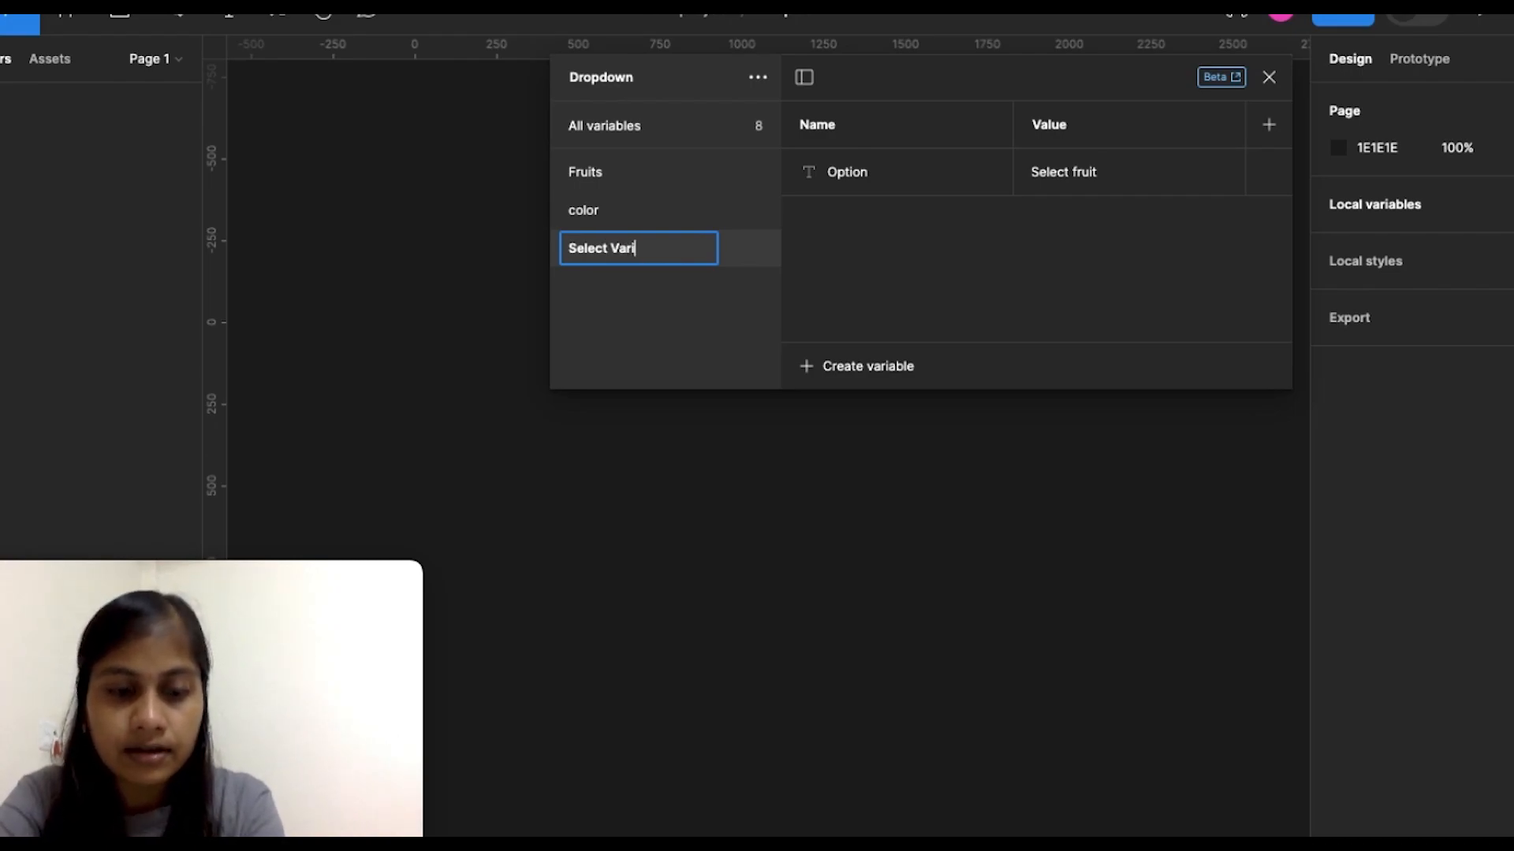
pyautogui.click(868, 277)
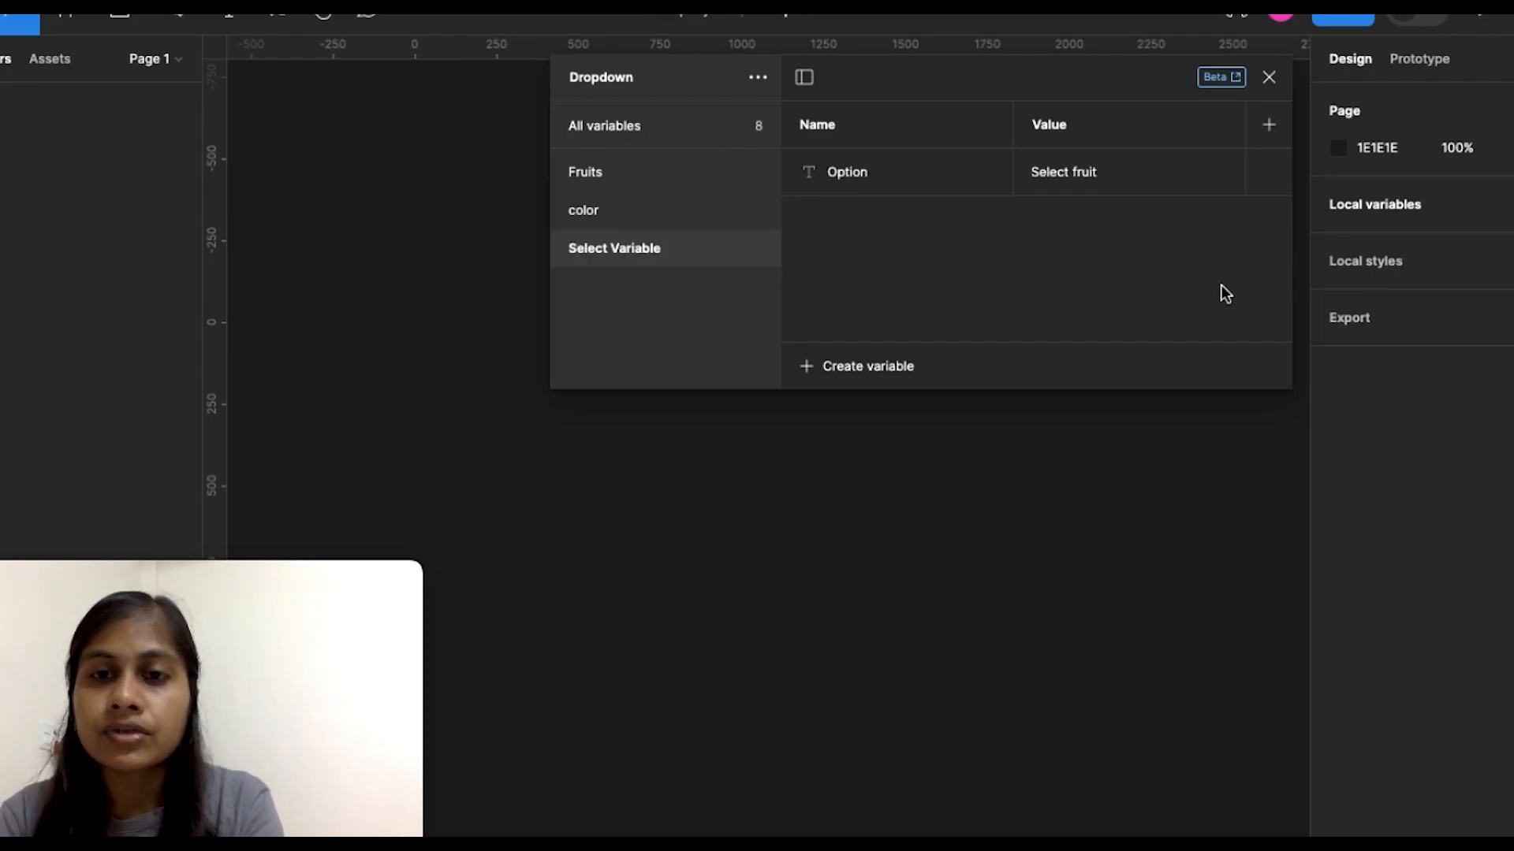
pyautogui.click(626, 142)
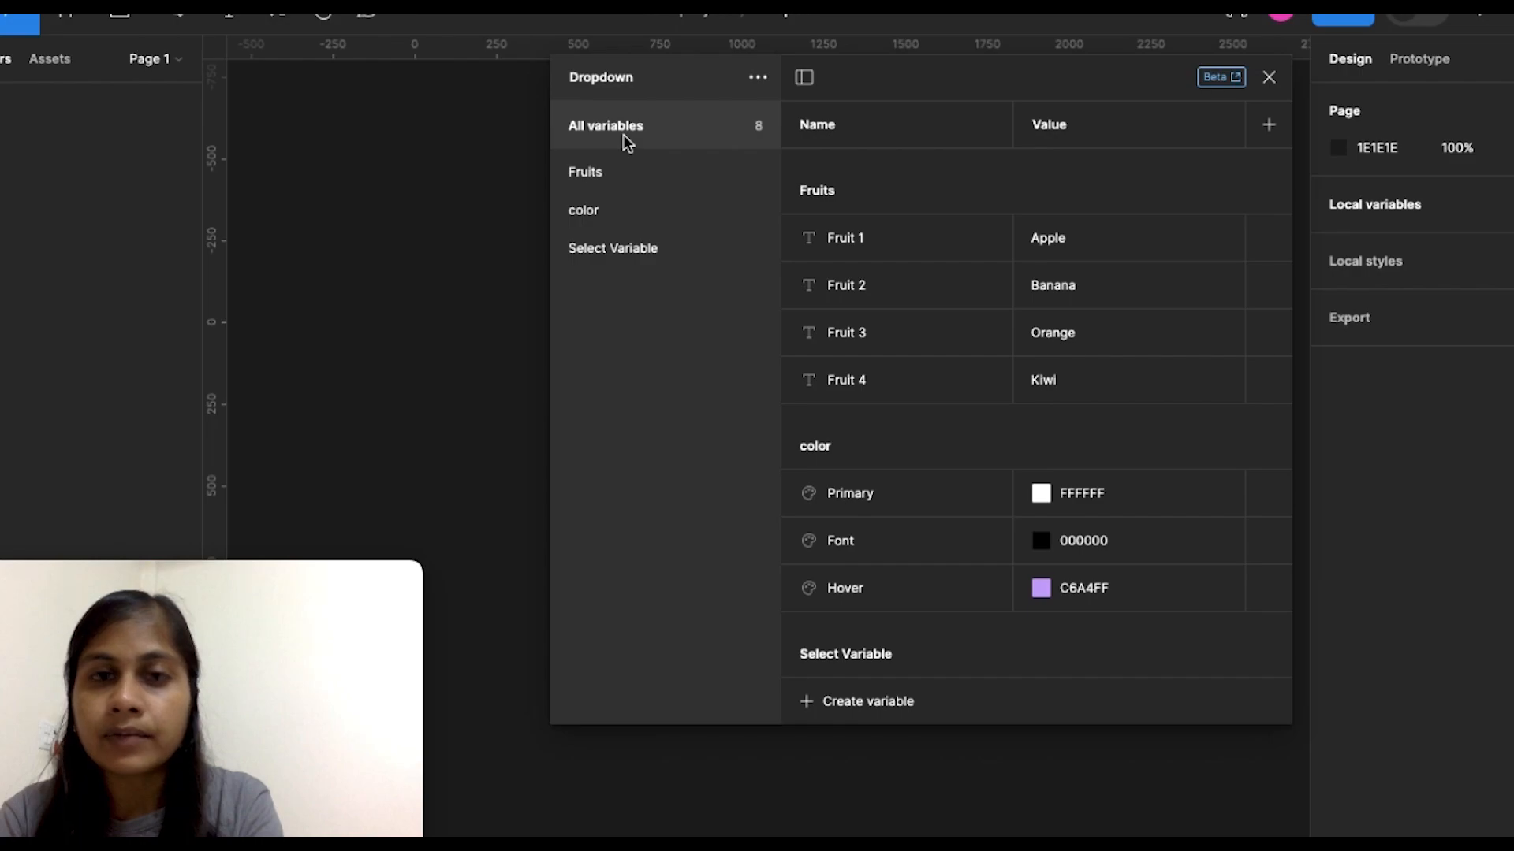
pyautogui.click(1268, 78)
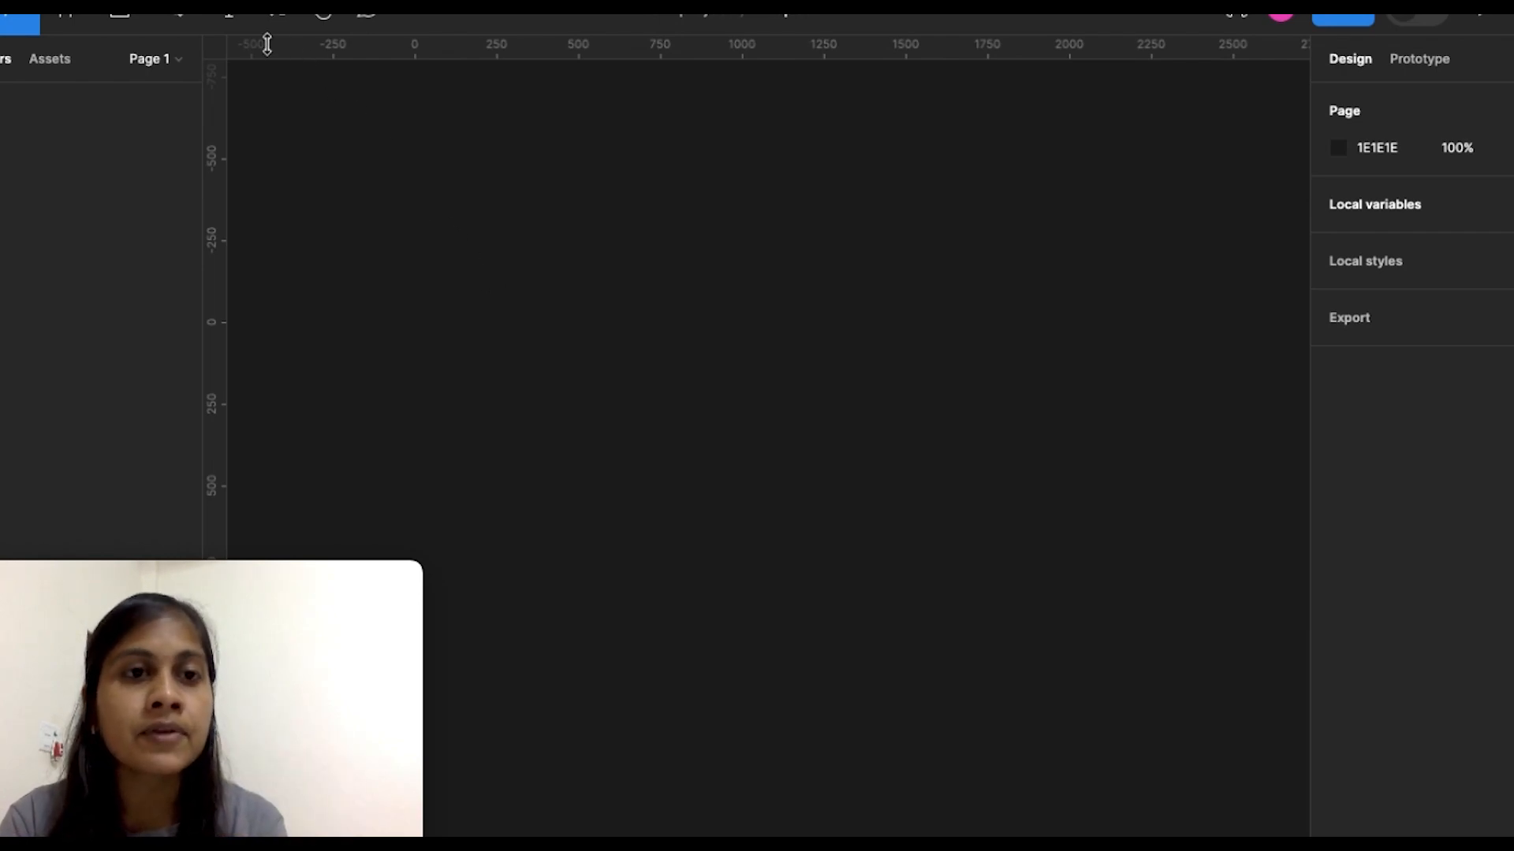
# Step: Add a text layer reading Button to the canvas and set its font size to 24
pyautogui.click(230, 19)
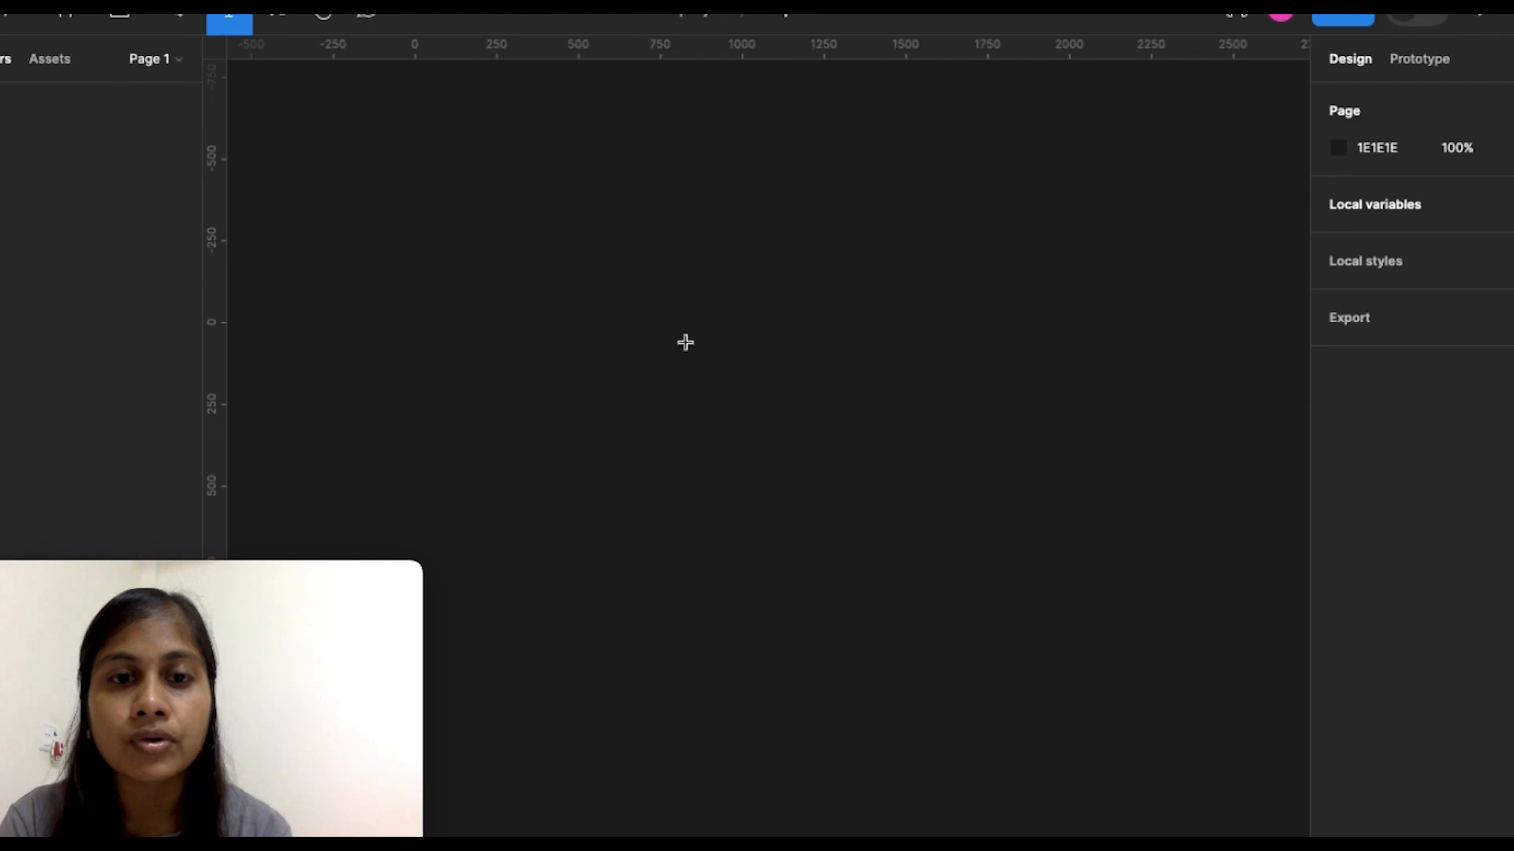
pyautogui.click(685, 342)
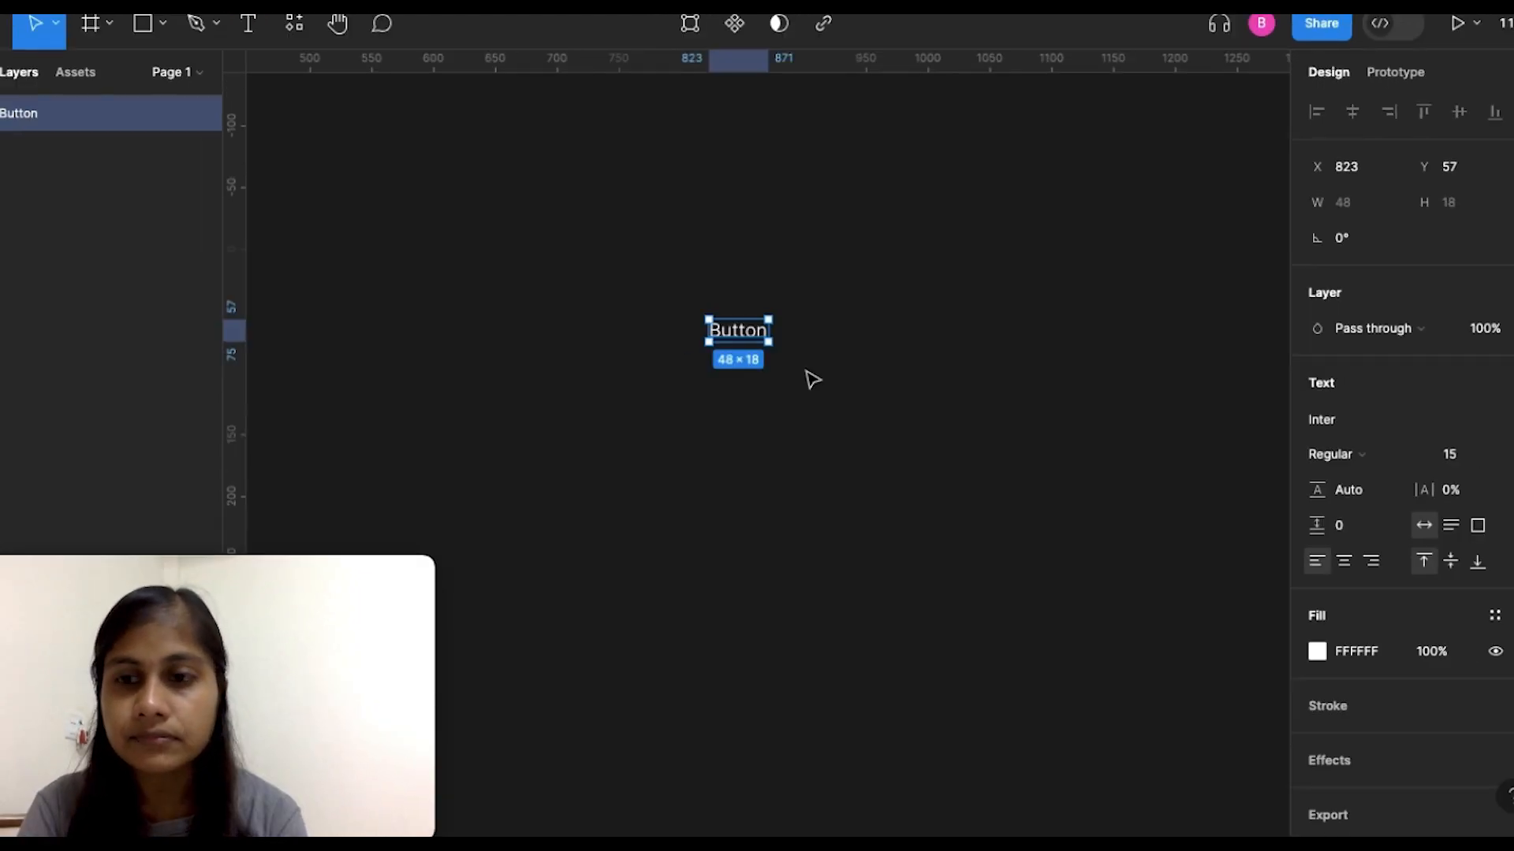
pyautogui.click(1508, 452)
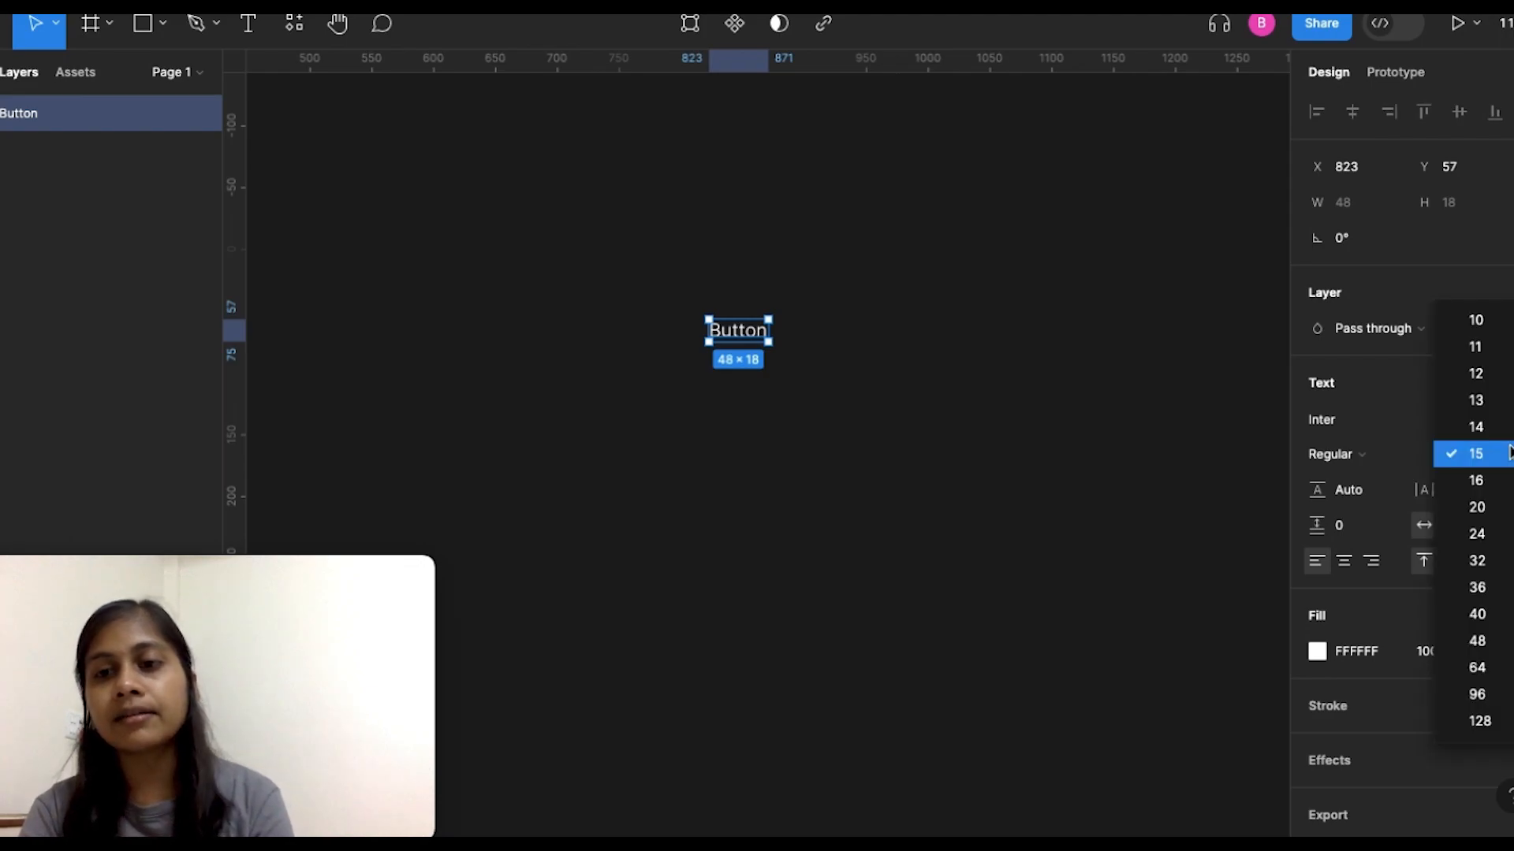
pyautogui.click(1478, 535)
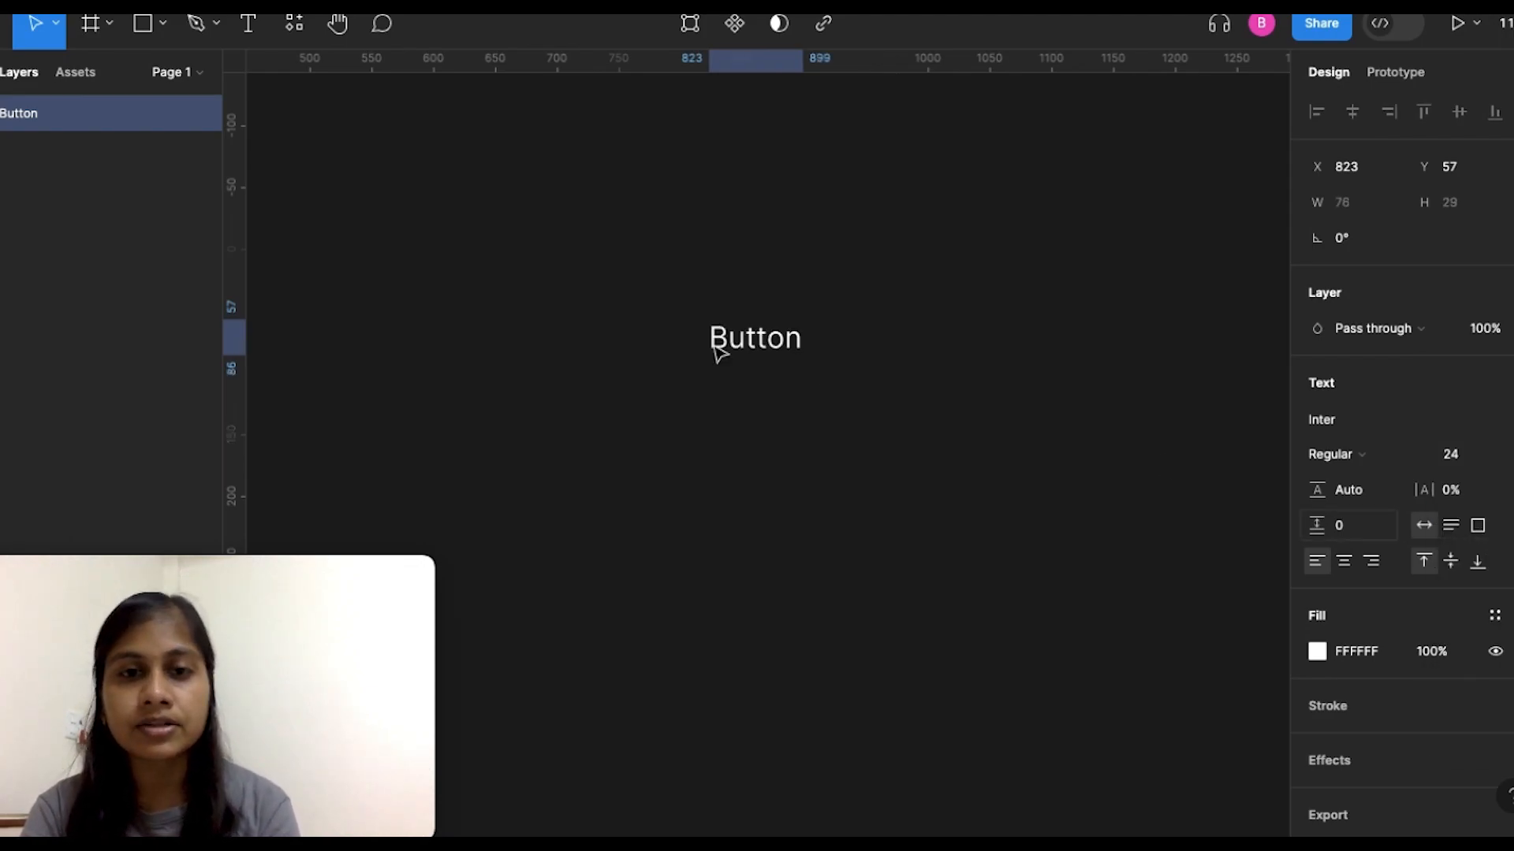
pyautogui.click(706, 468)
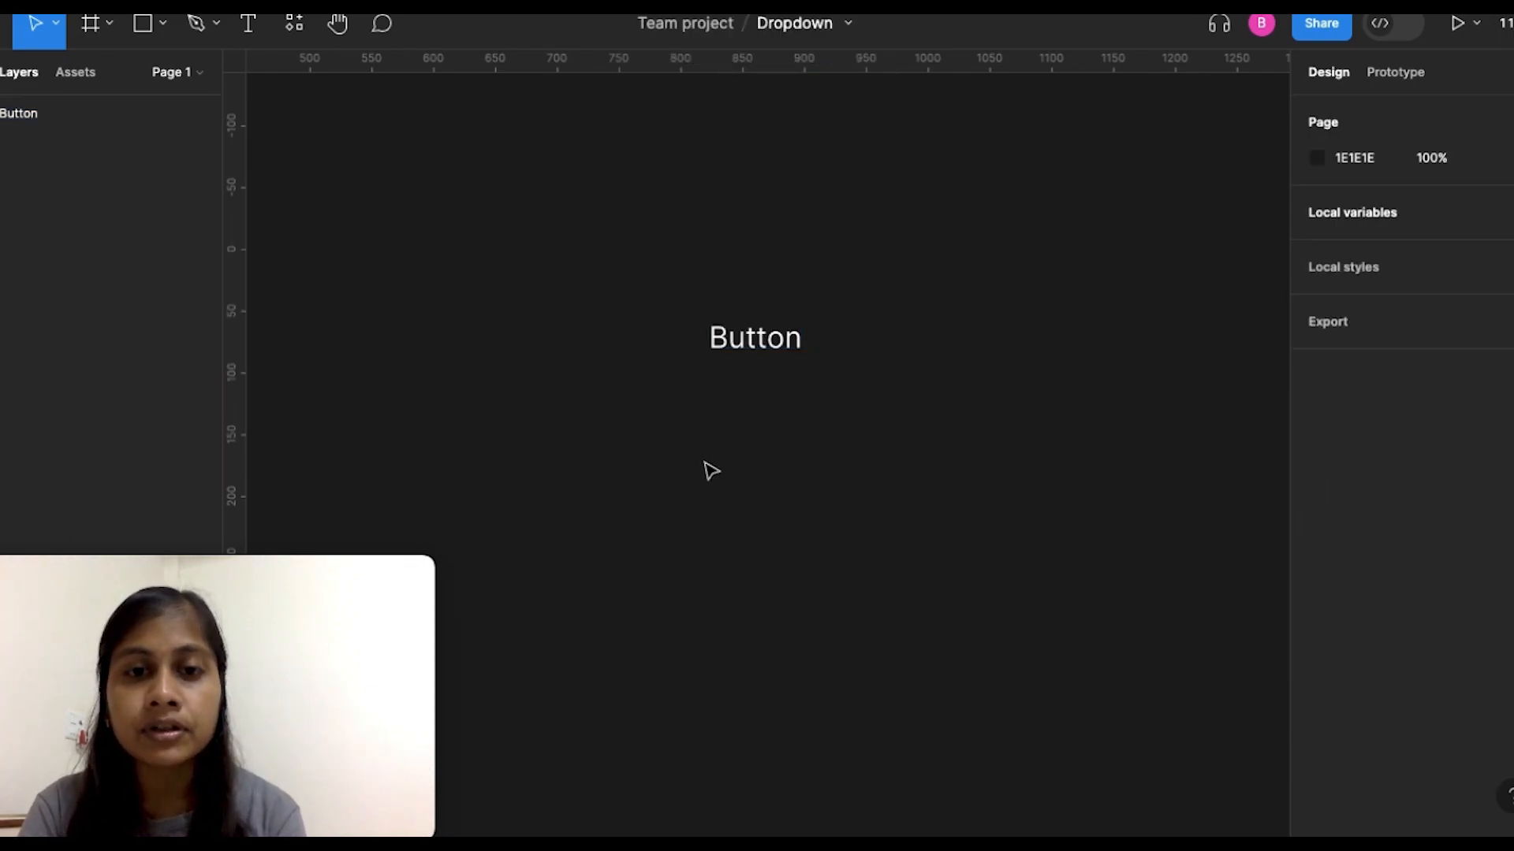
# Step: Wrap the Button text in an auto layout frame and turn that frame into a component
pyautogui.click(755, 358)
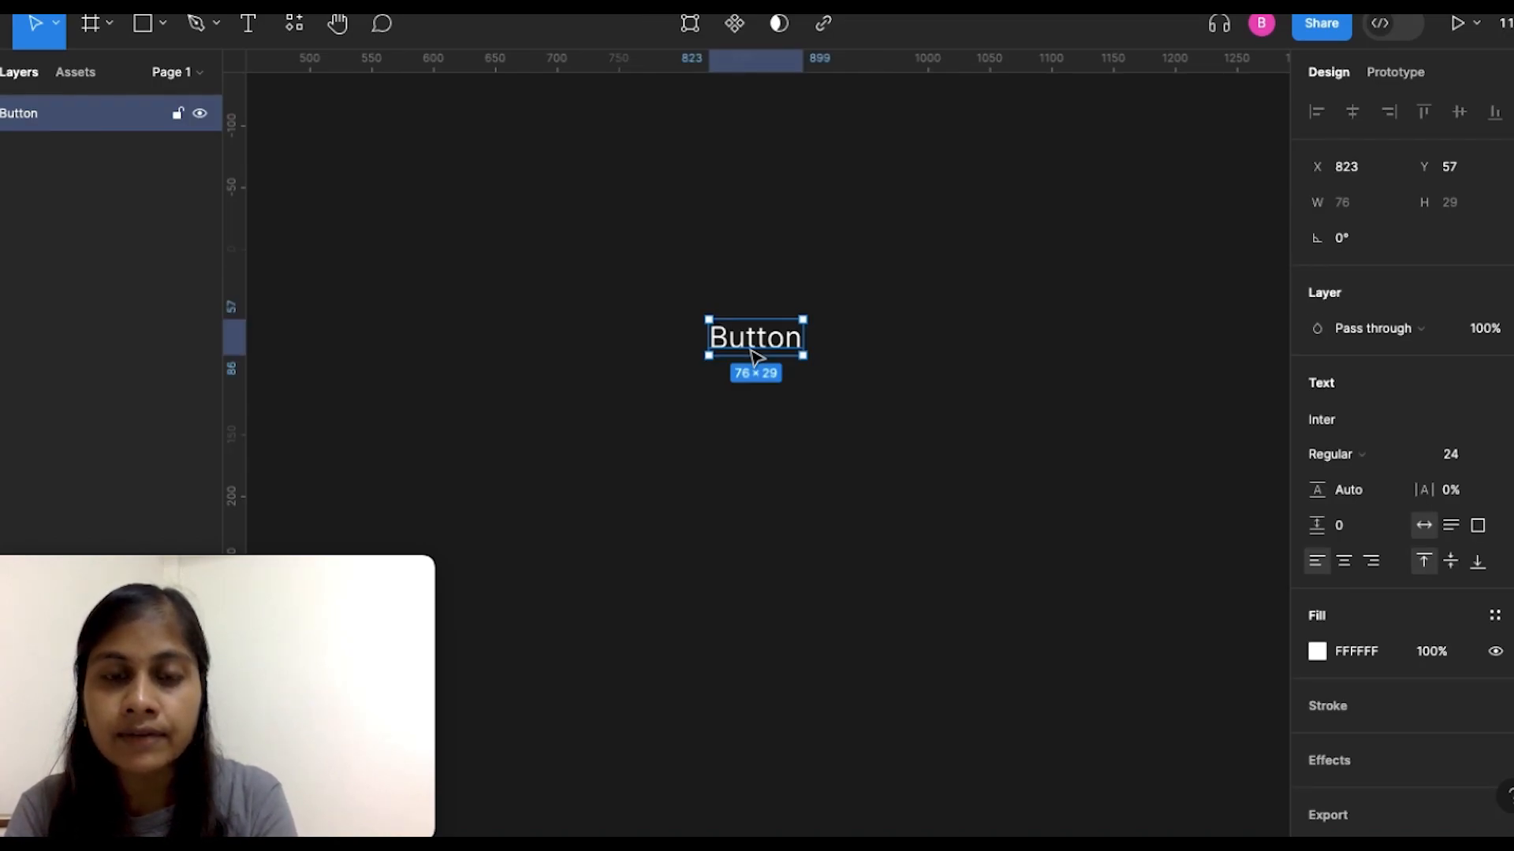
pyautogui.hotkey('shift', 'a')
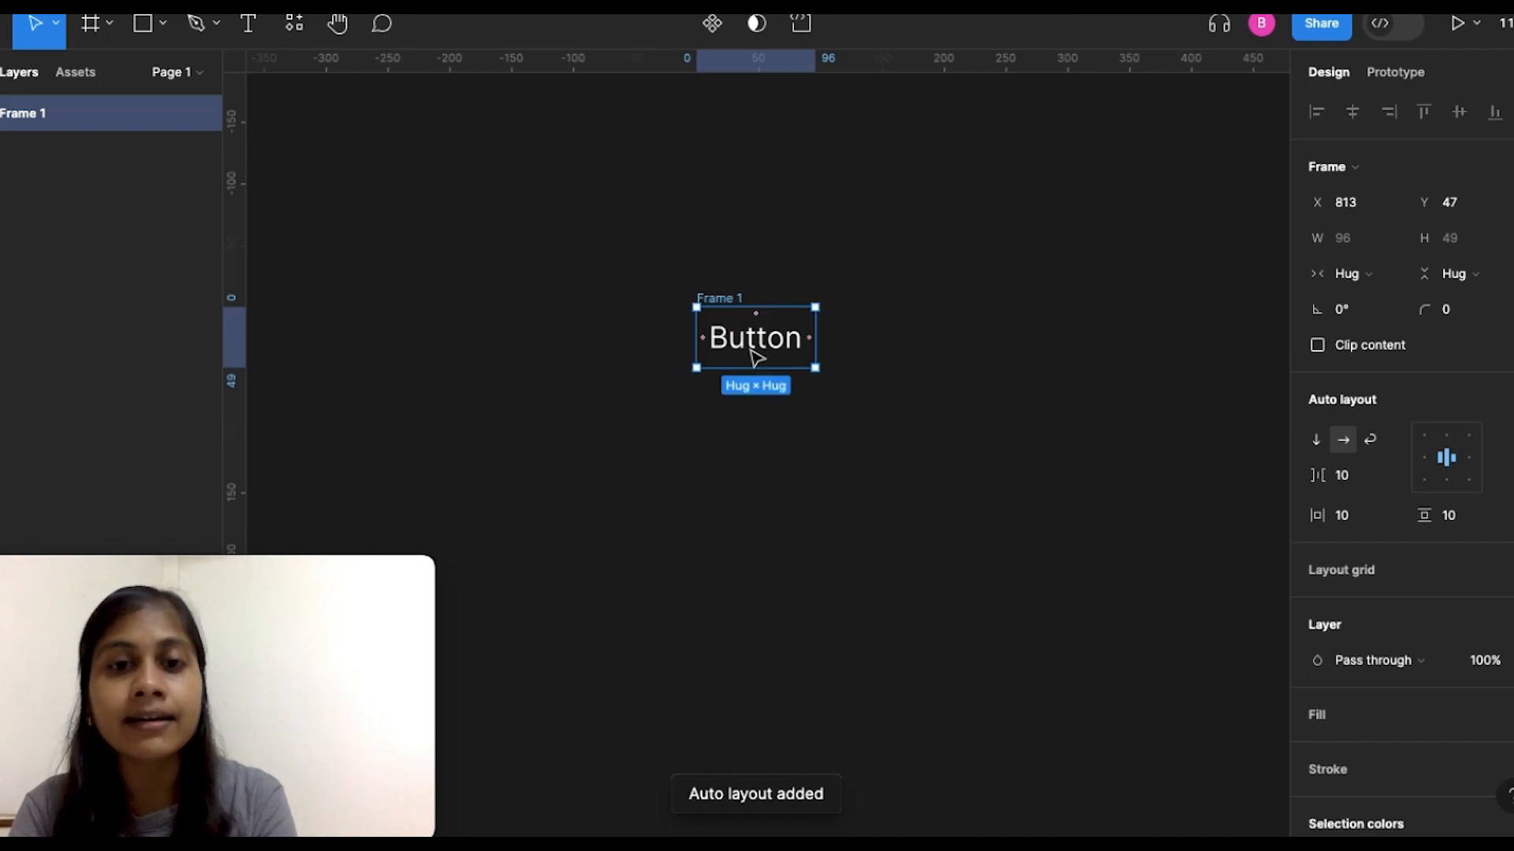
pyautogui.click(710, 35)
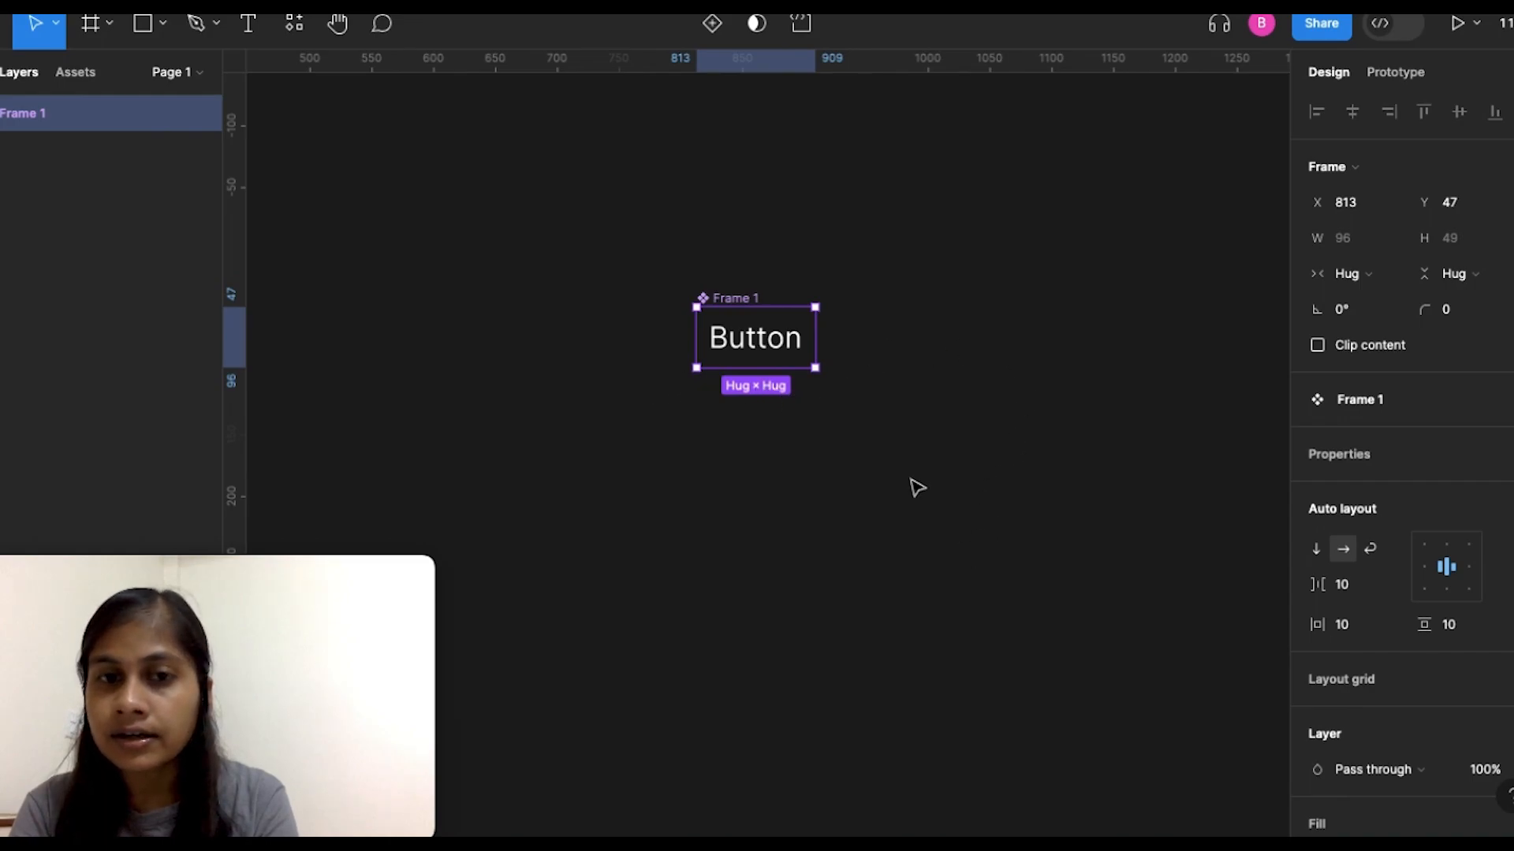
# Step: Fill the button component with the Primary color variable
pyautogui.scroll(-4, 1439, 776)
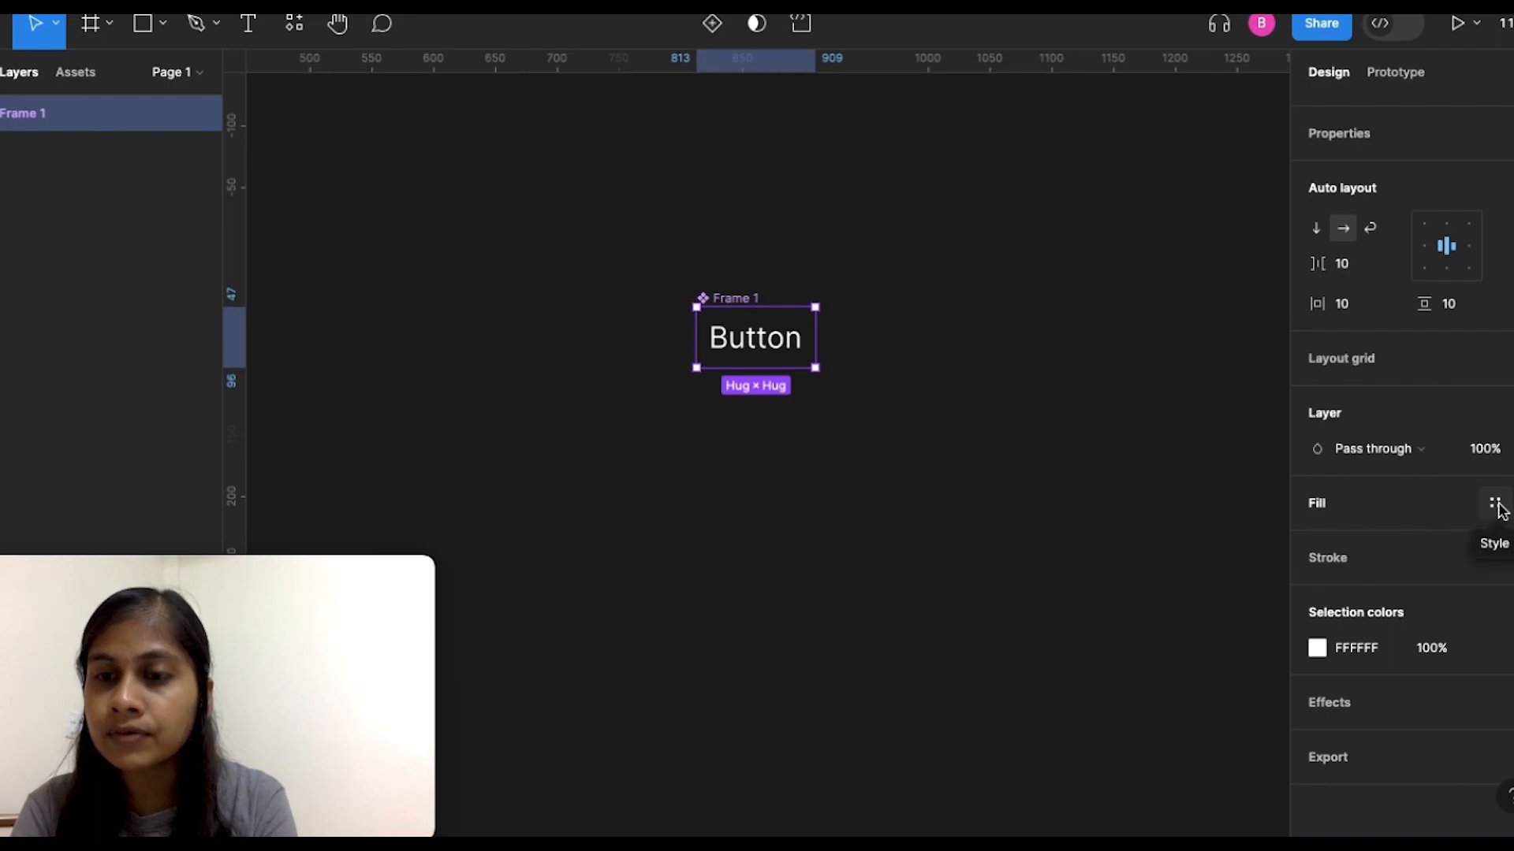
pyautogui.click(1496, 509)
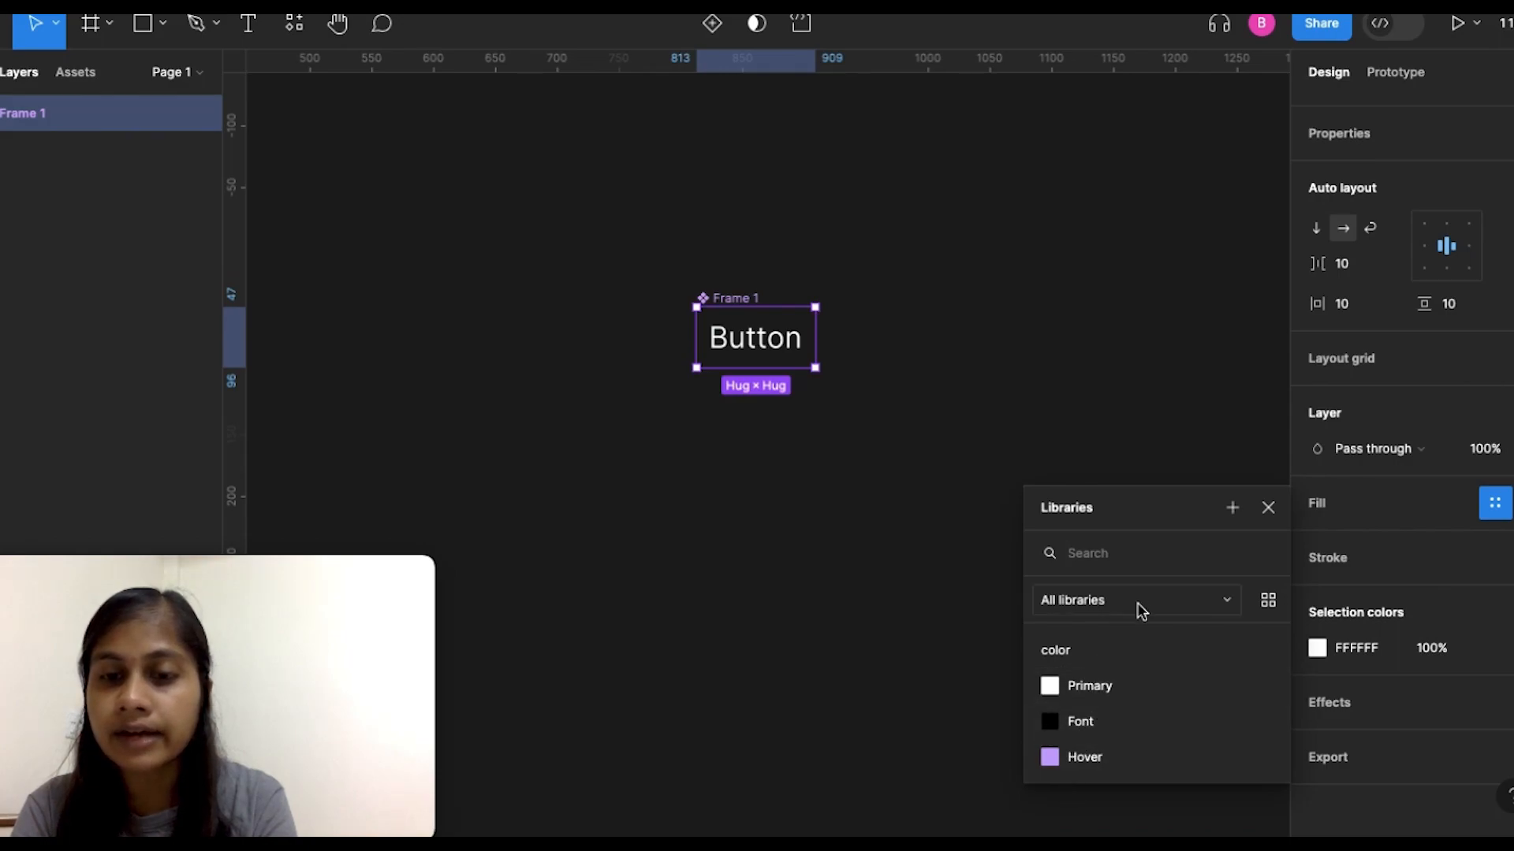
pyautogui.click(1097, 694)
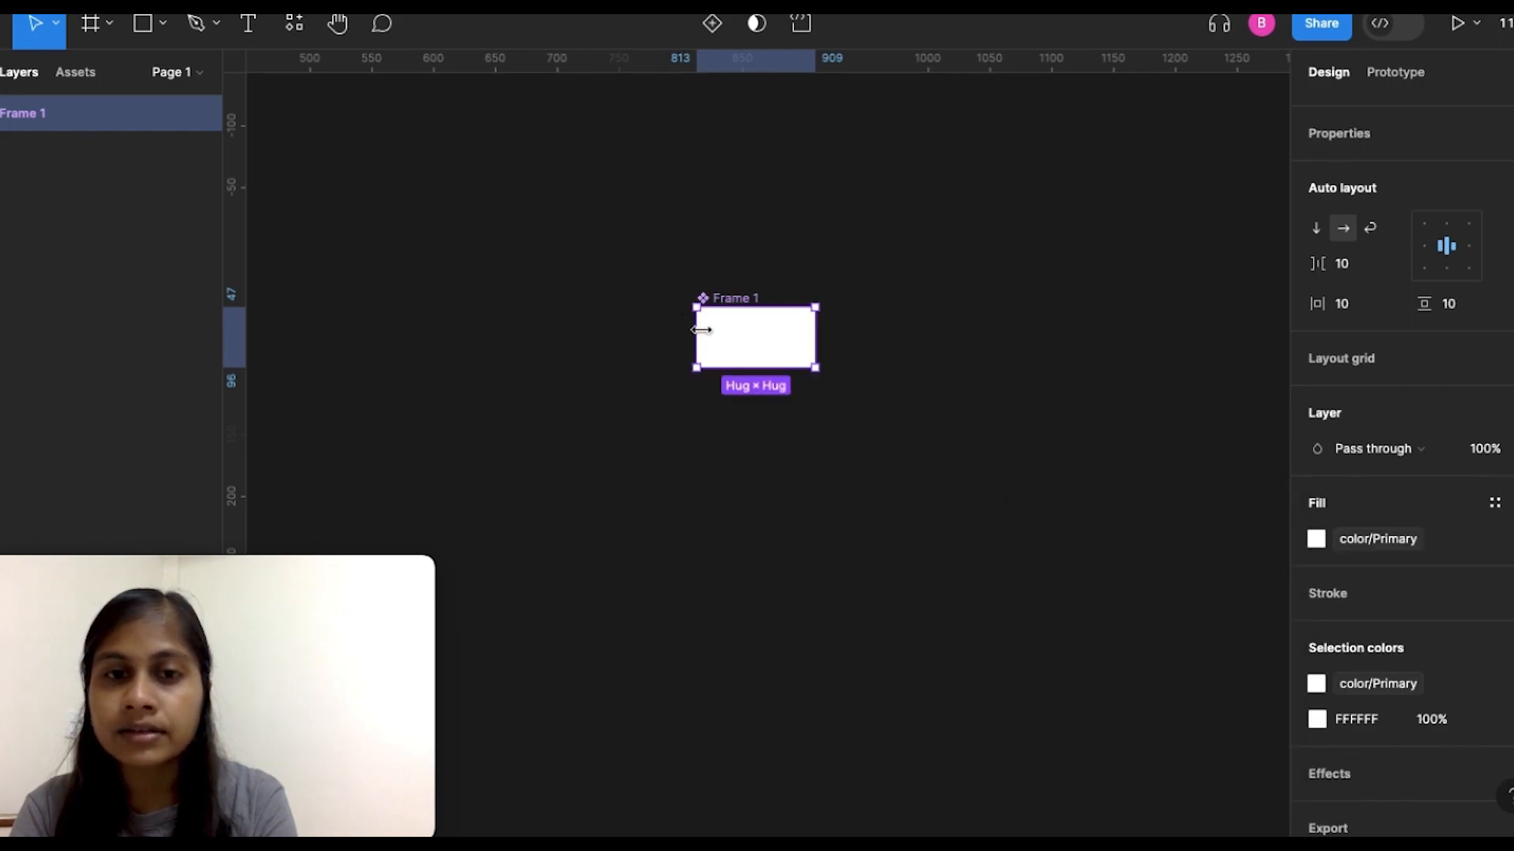
# Step: Apply the Font color variable as the fill of the Button text inside the component
pyautogui.click(749, 345)
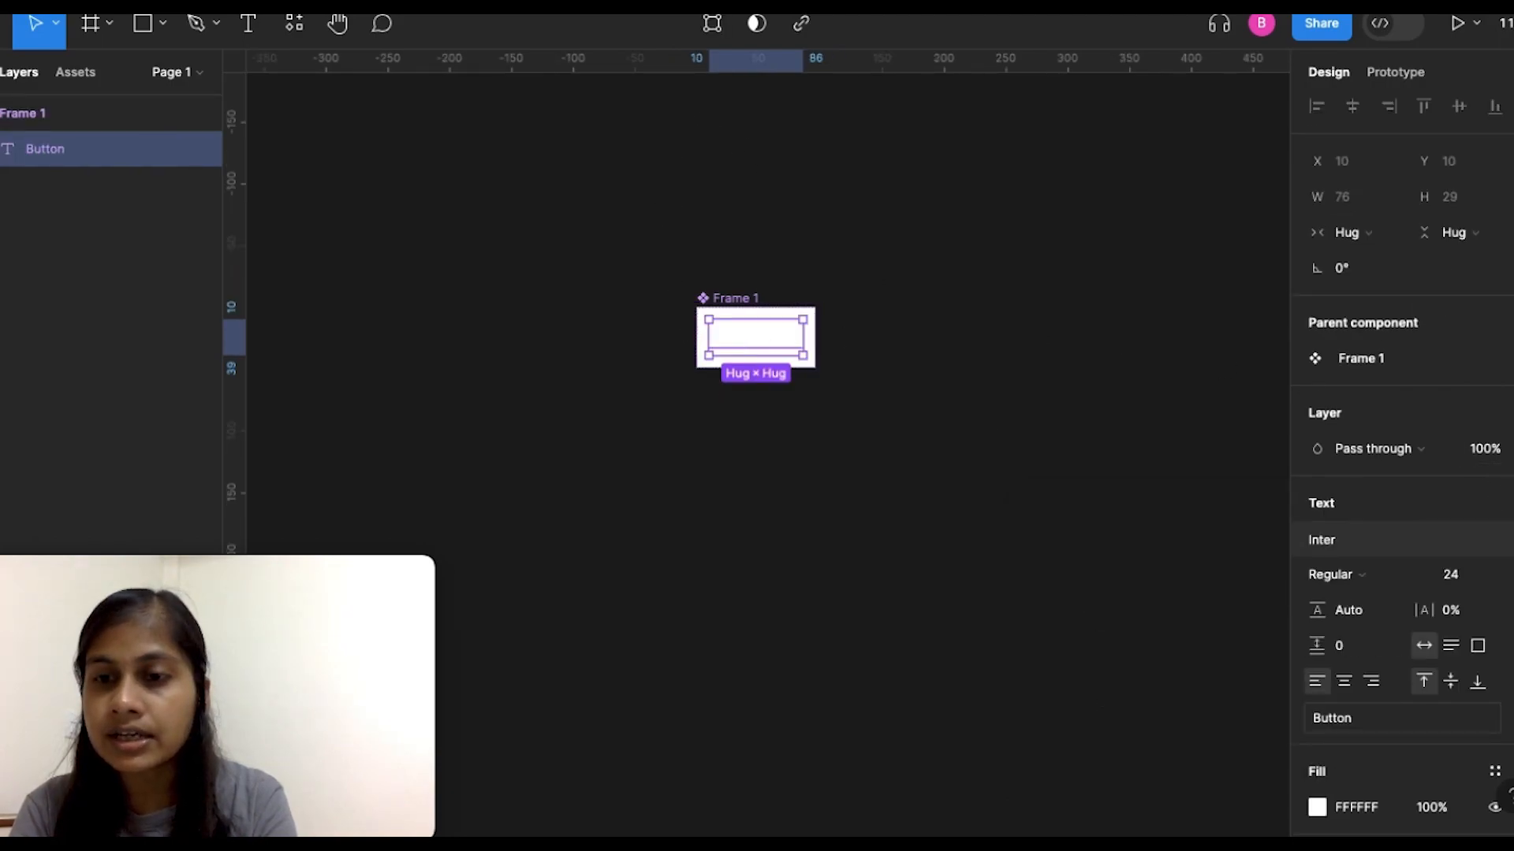
pyautogui.click(1512, 503)
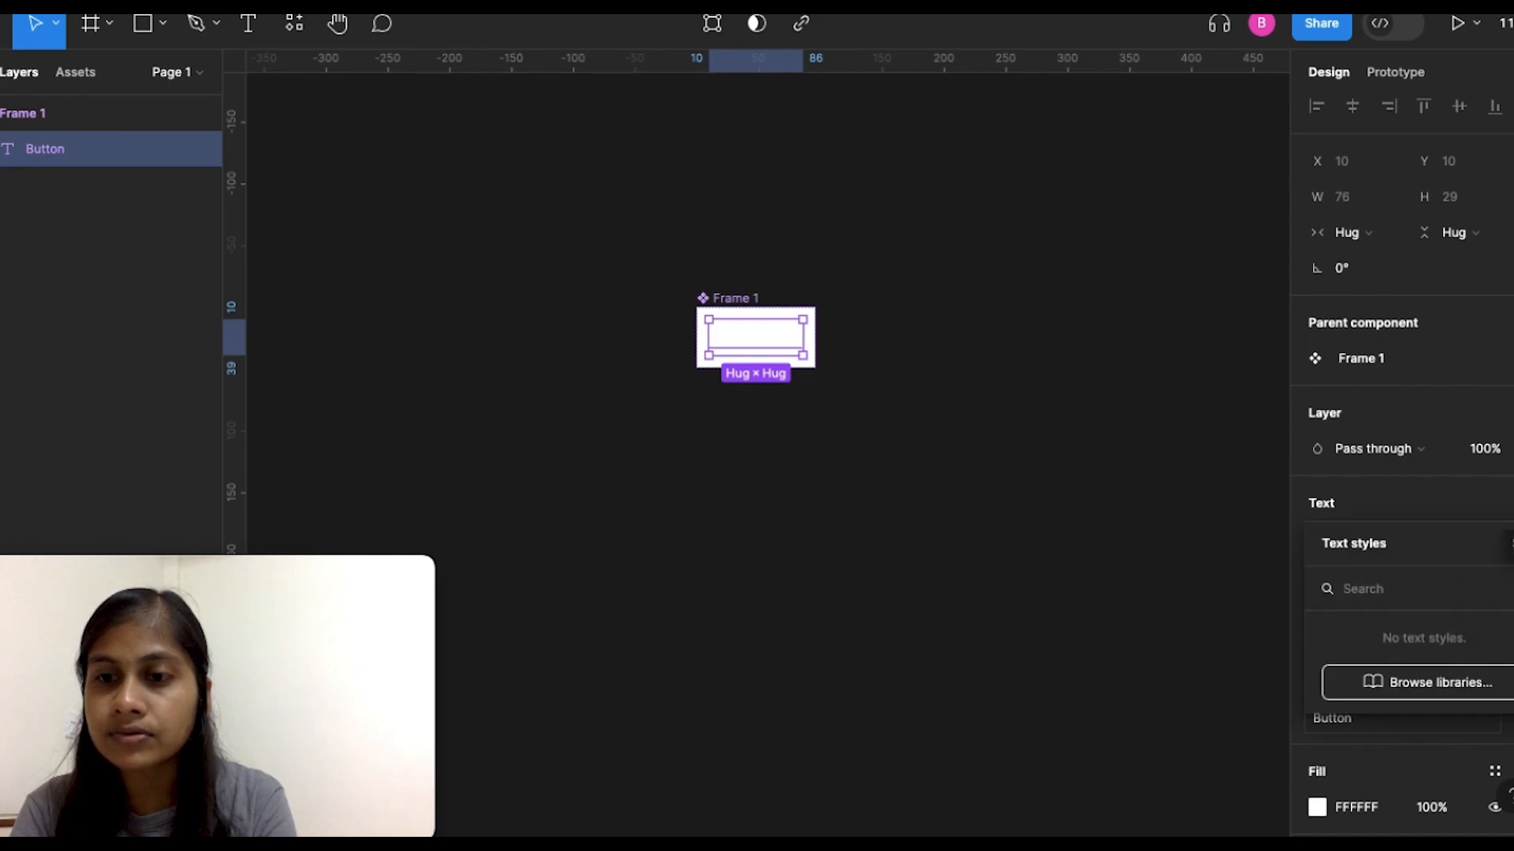
pyautogui.press('Escape')
pyautogui.scroll(-3, 1402, 473)
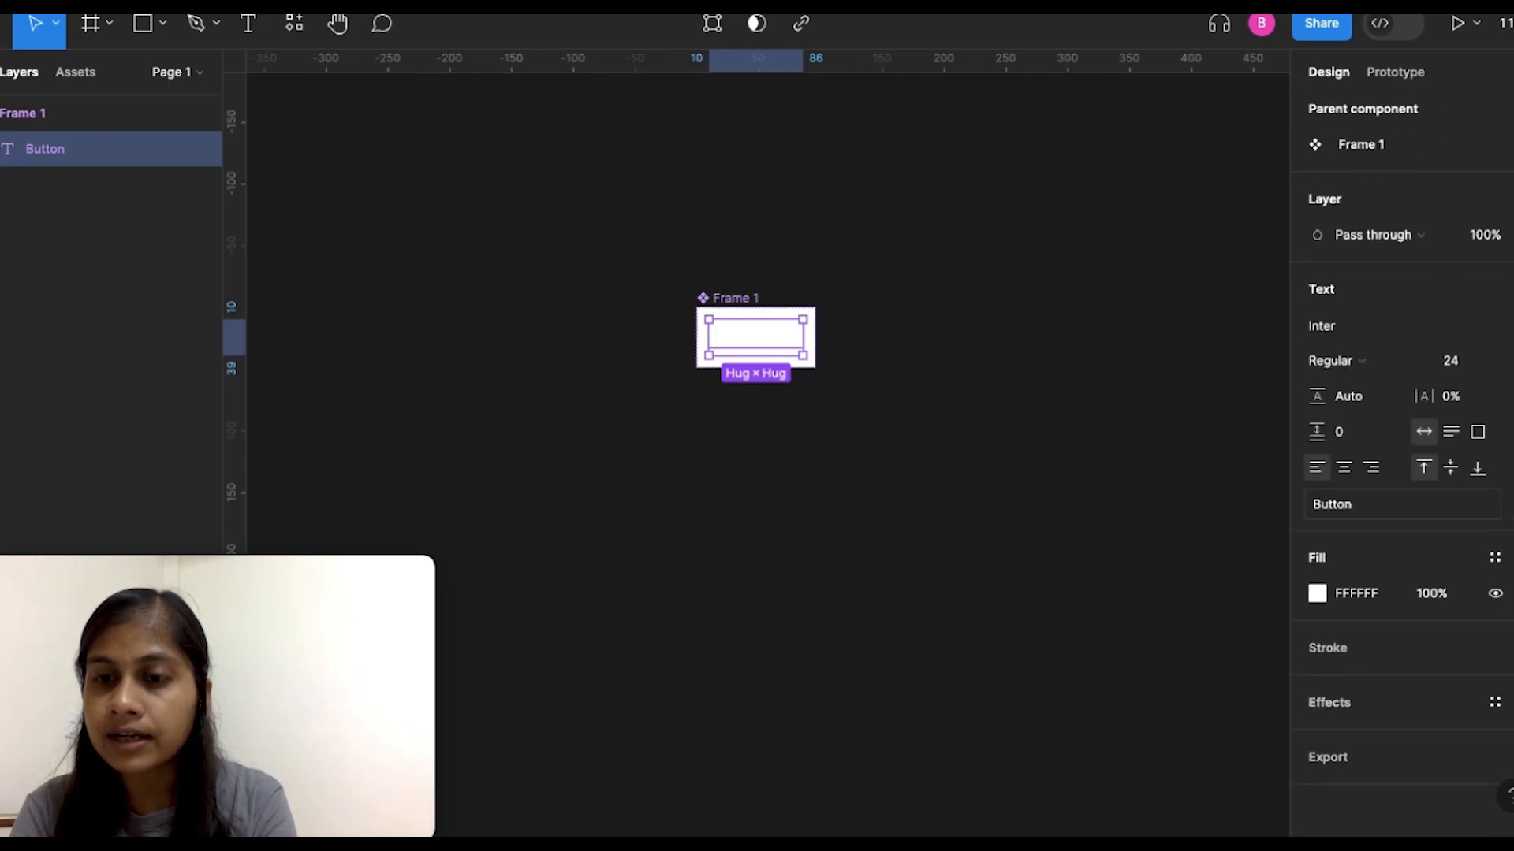
pyautogui.click(1494, 561)
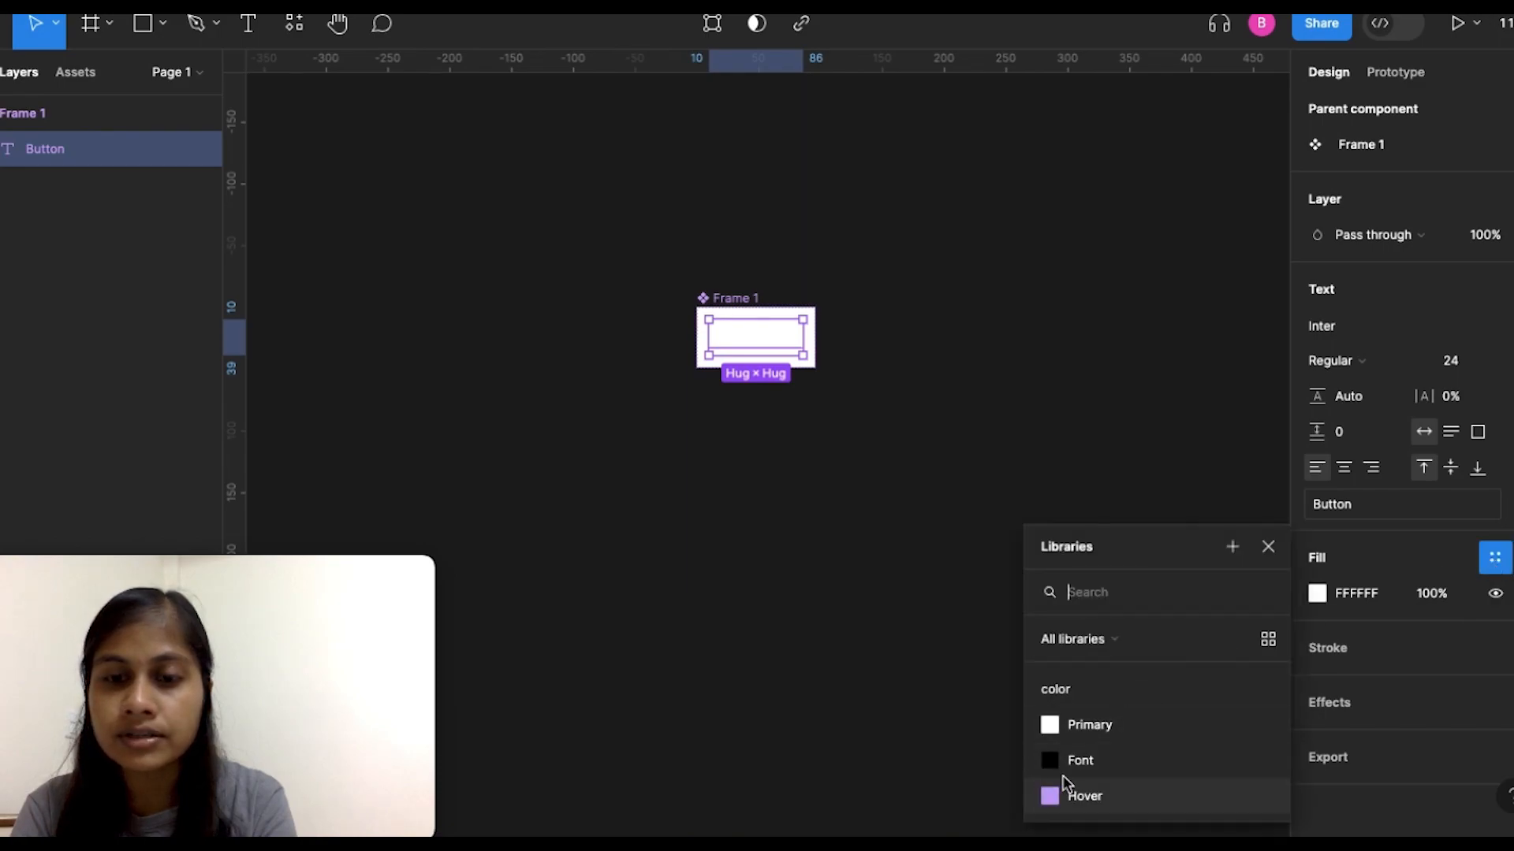
pyautogui.click(1504, 562)
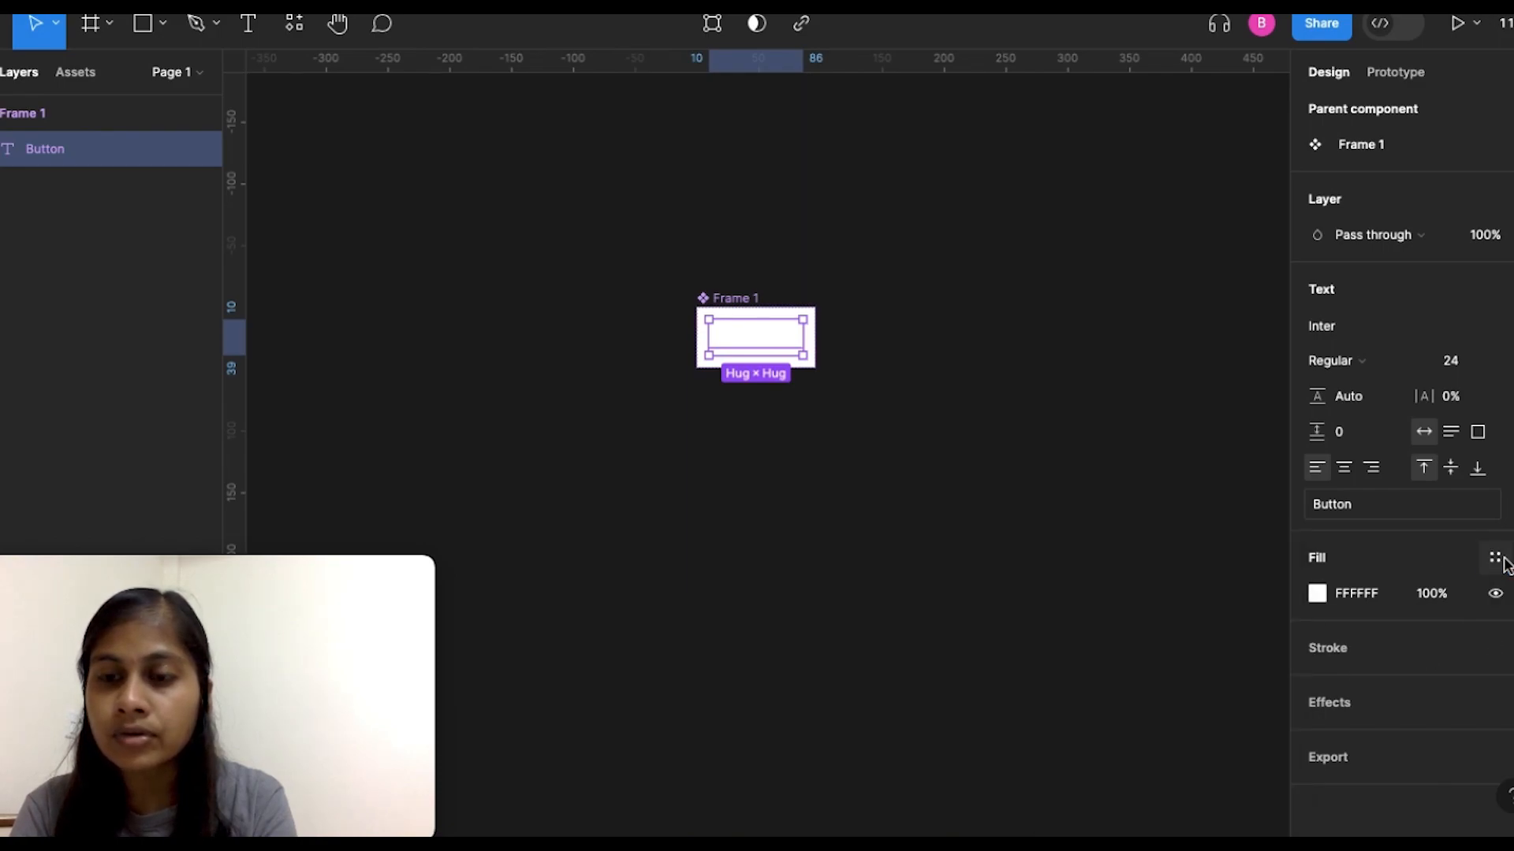
pyautogui.click(1496, 560)
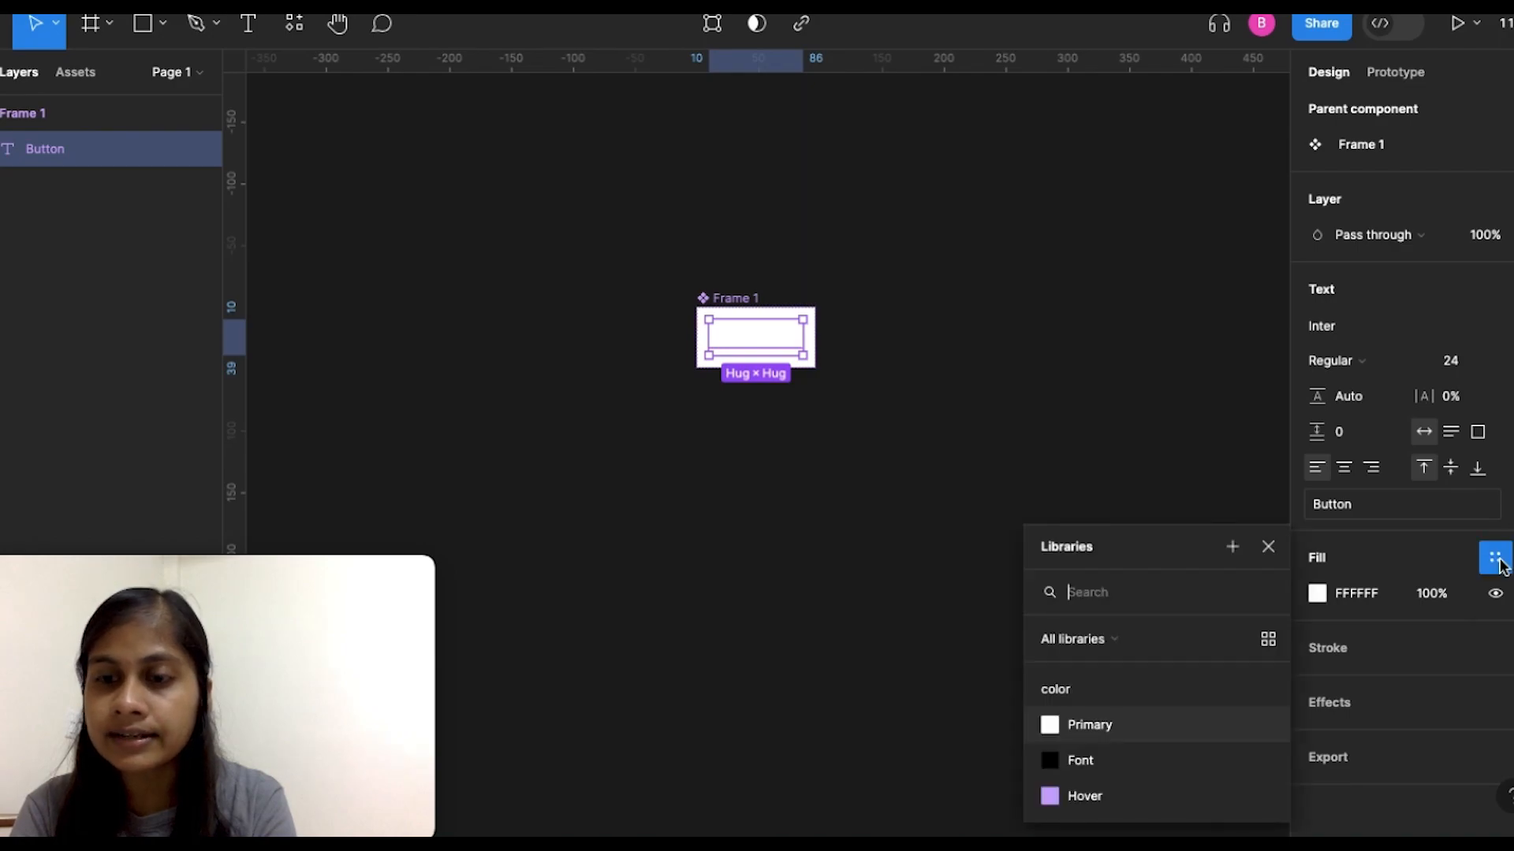
pyautogui.click(1071, 764)
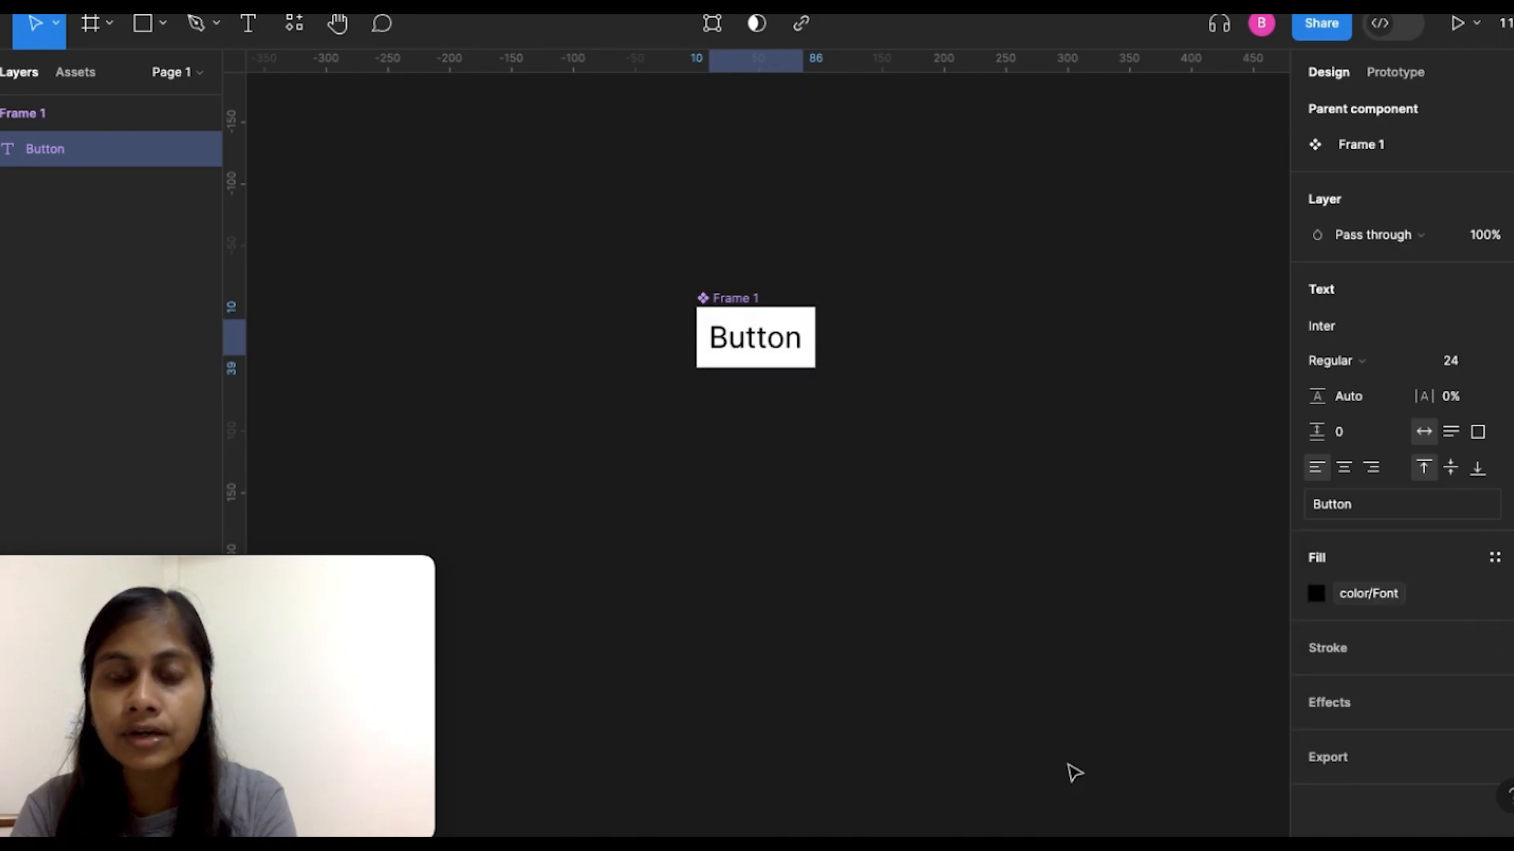
# Step: Set the corner radius of the button component to 4
pyautogui.click(701, 300)
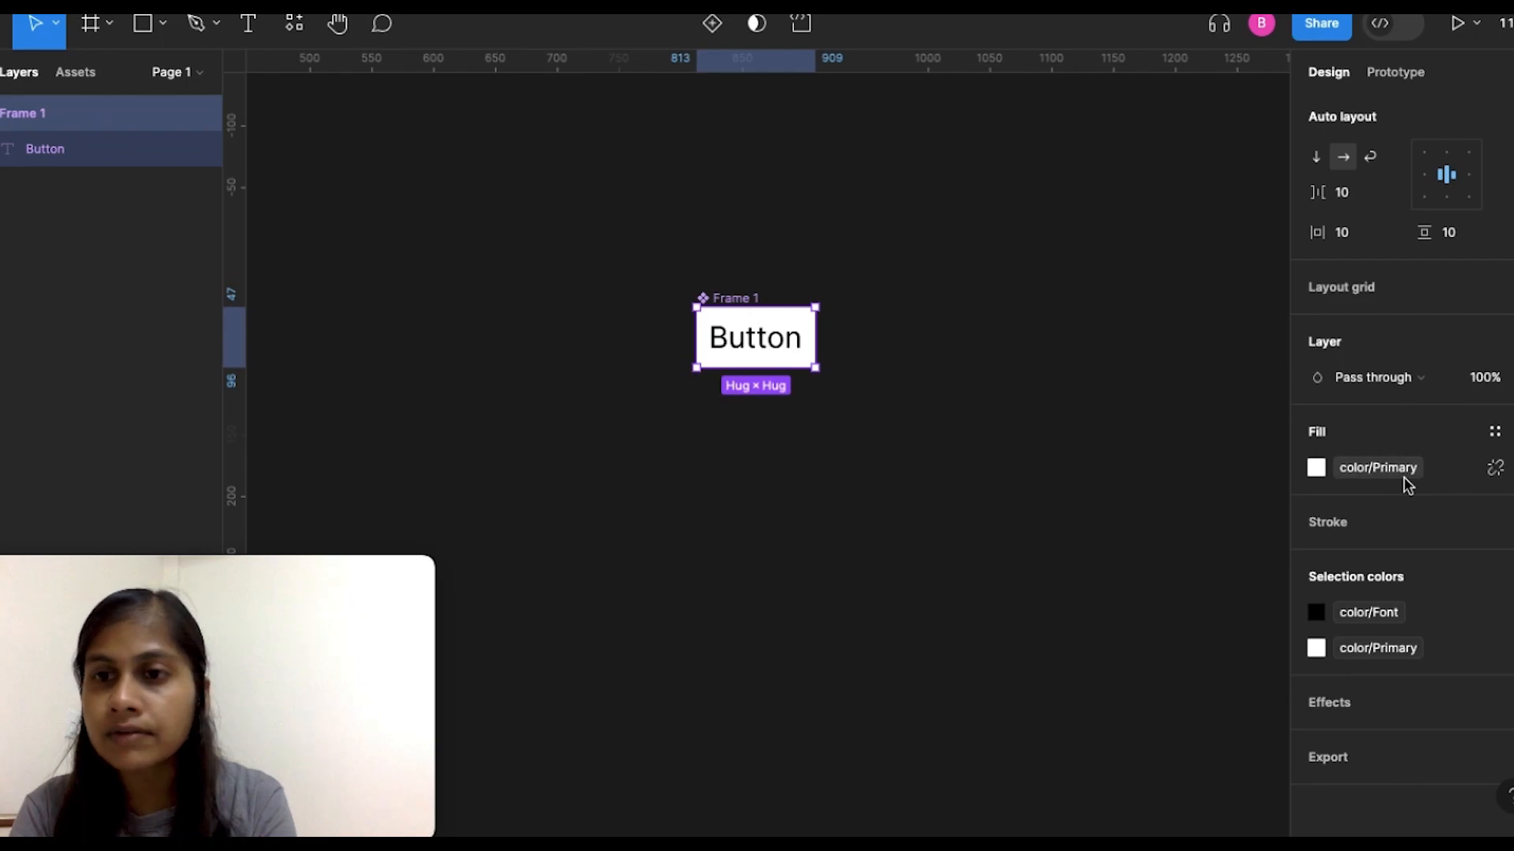
pyautogui.scroll(4, 1403, 476)
pyautogui.click(1481, 226)
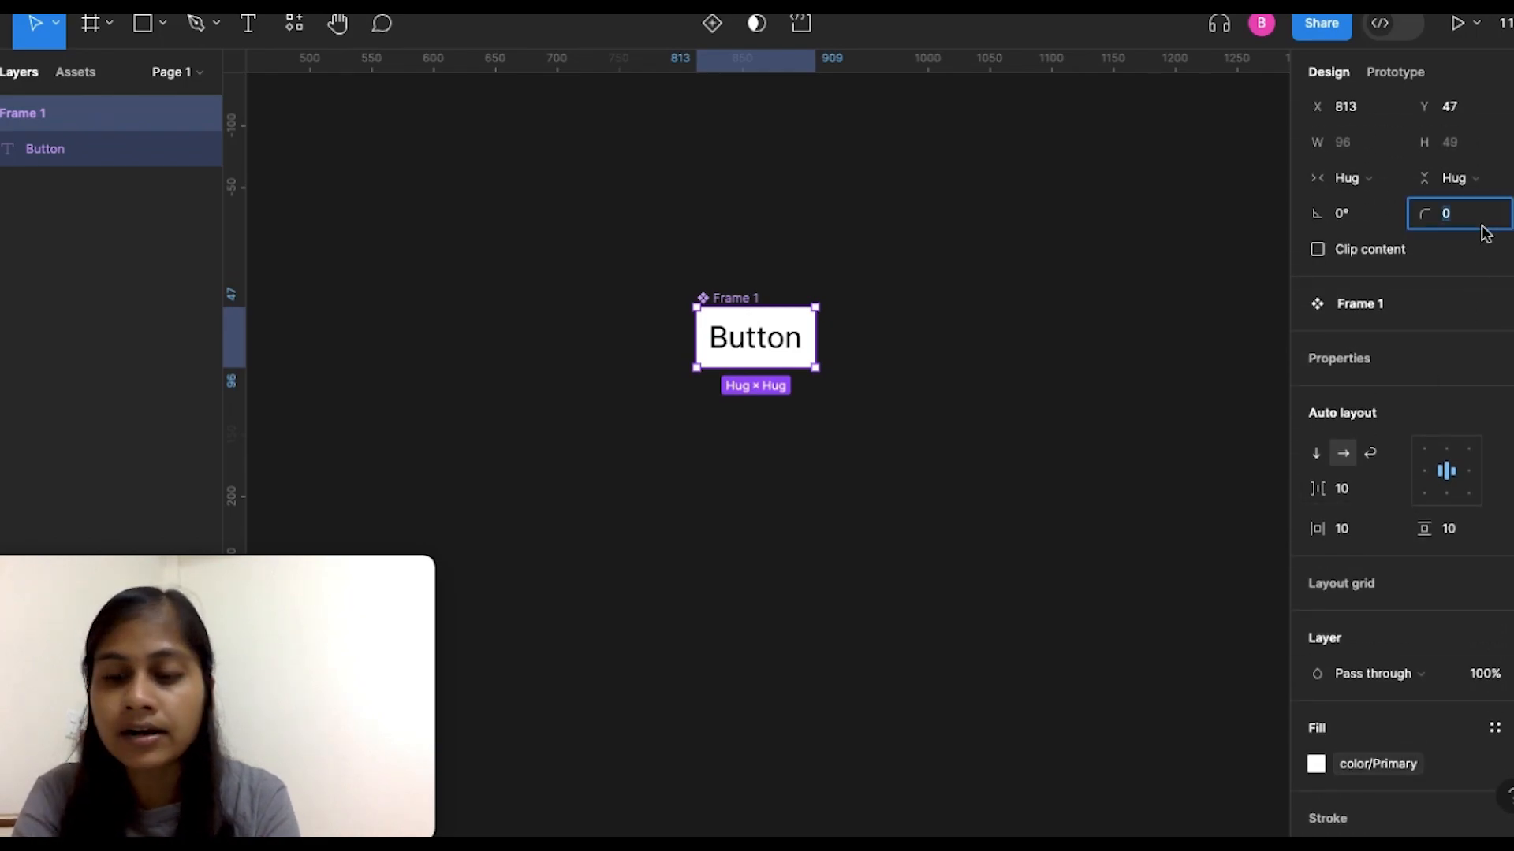
pyautogui.write('4')
pyautogui.press('Return')
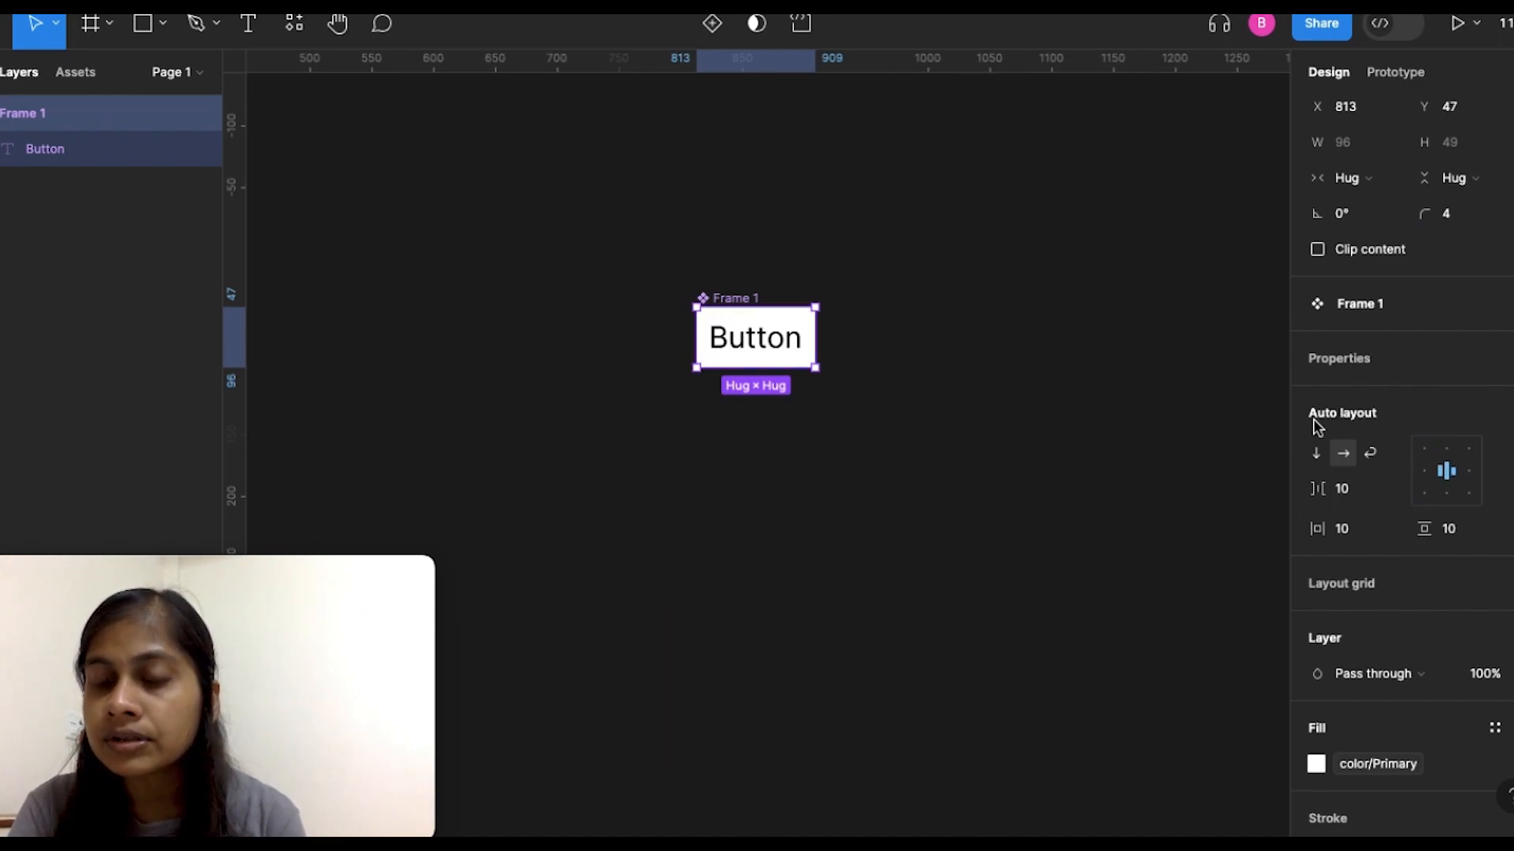
# Step: Left-align the content of the button component and widen the component to about 153
pyautogui.click(1419, 480)
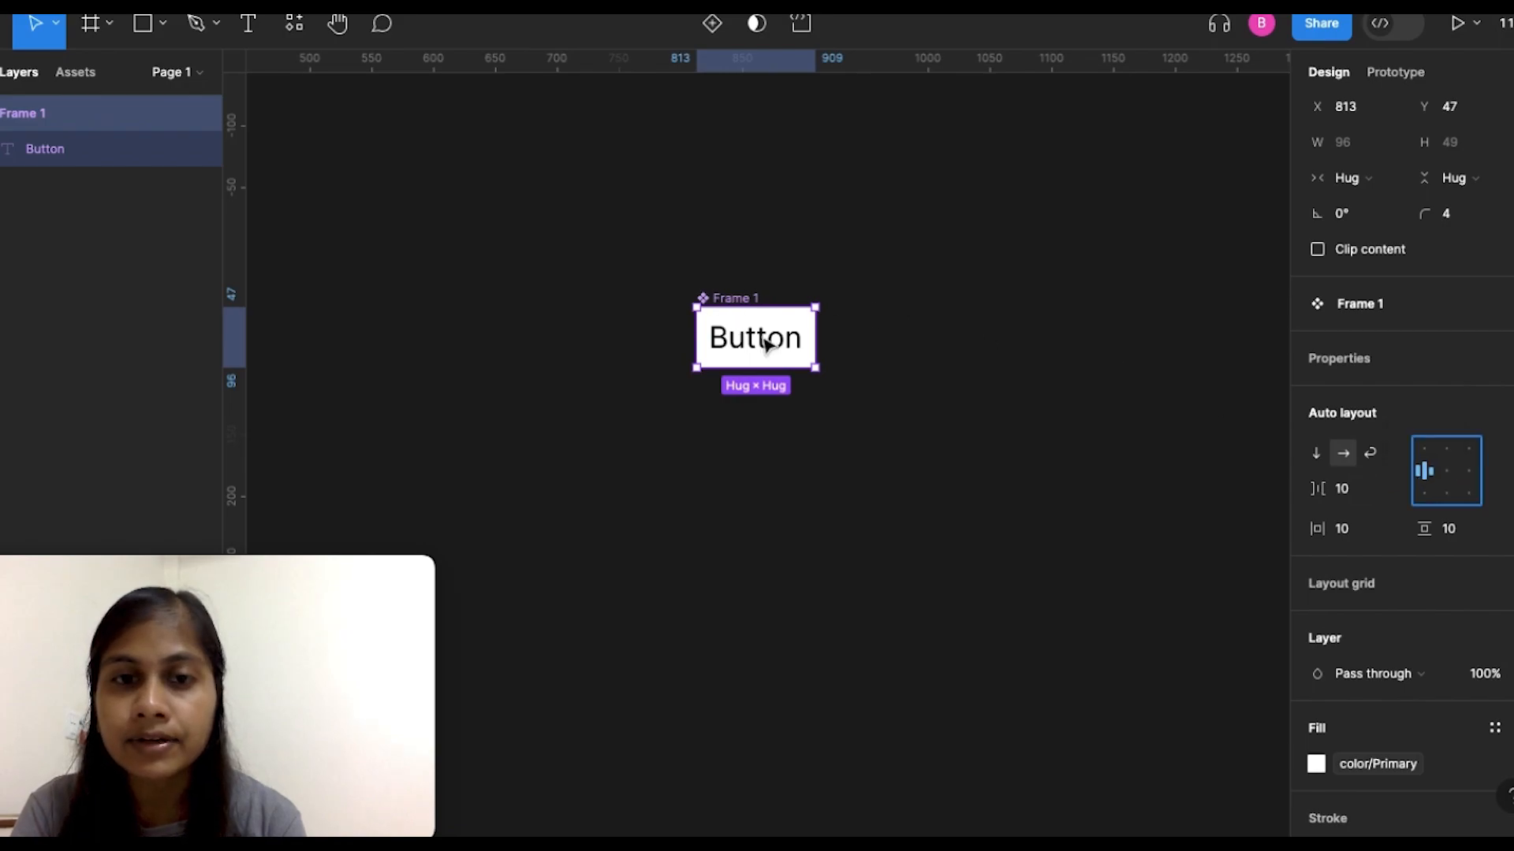
pyautogui.moveTo(817, 339); pyautogui.dragTo(888, 346)
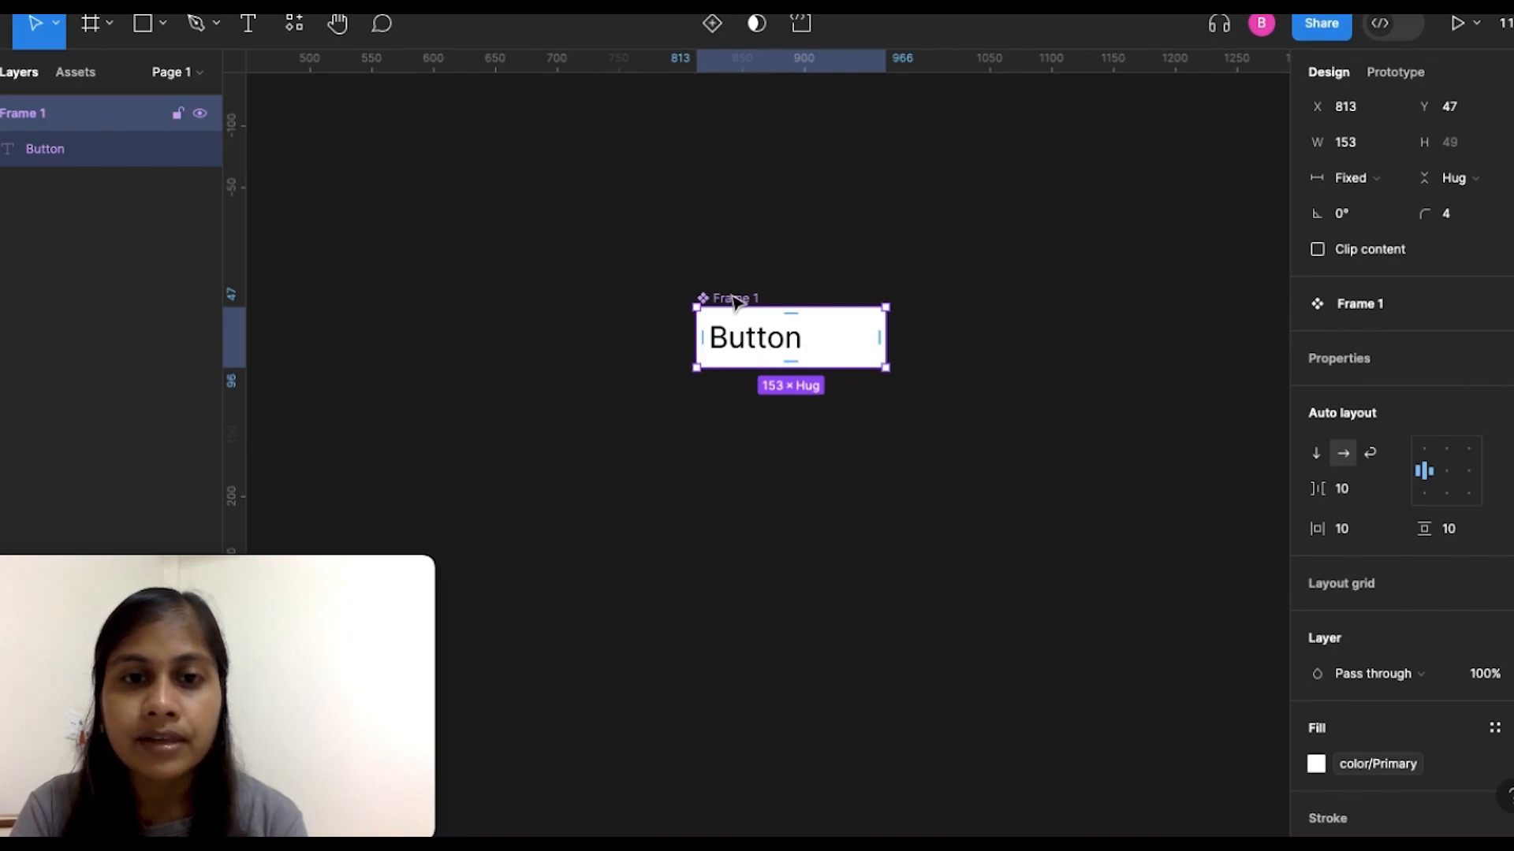
# Step: Add a second variant to the button component and name it Hover
pyautogui.click(712, 26)
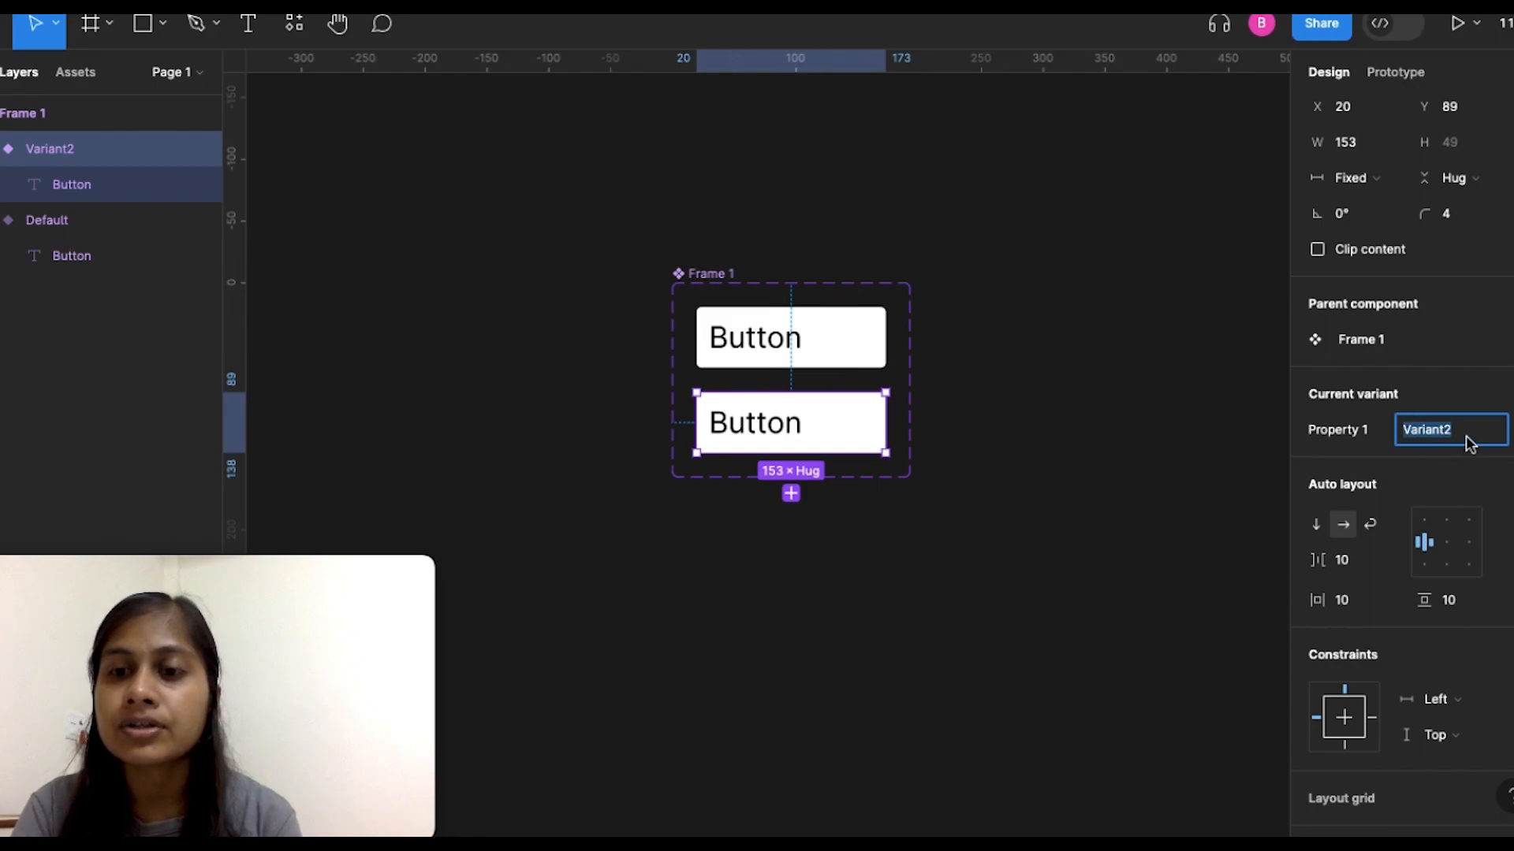
pyautogui.press('BackSpace')
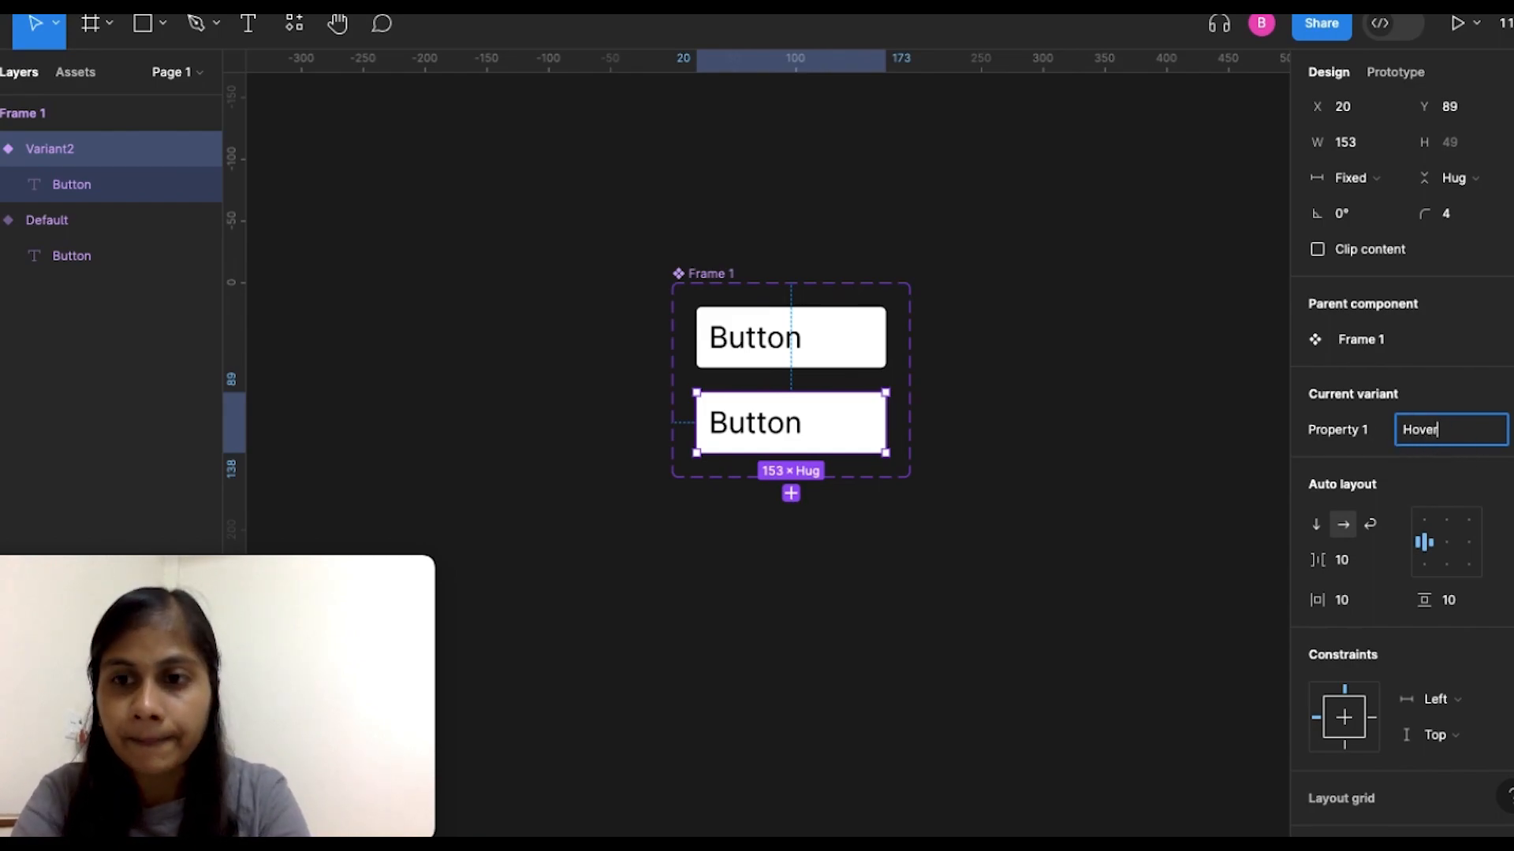
pyautogui.click(927, 393)
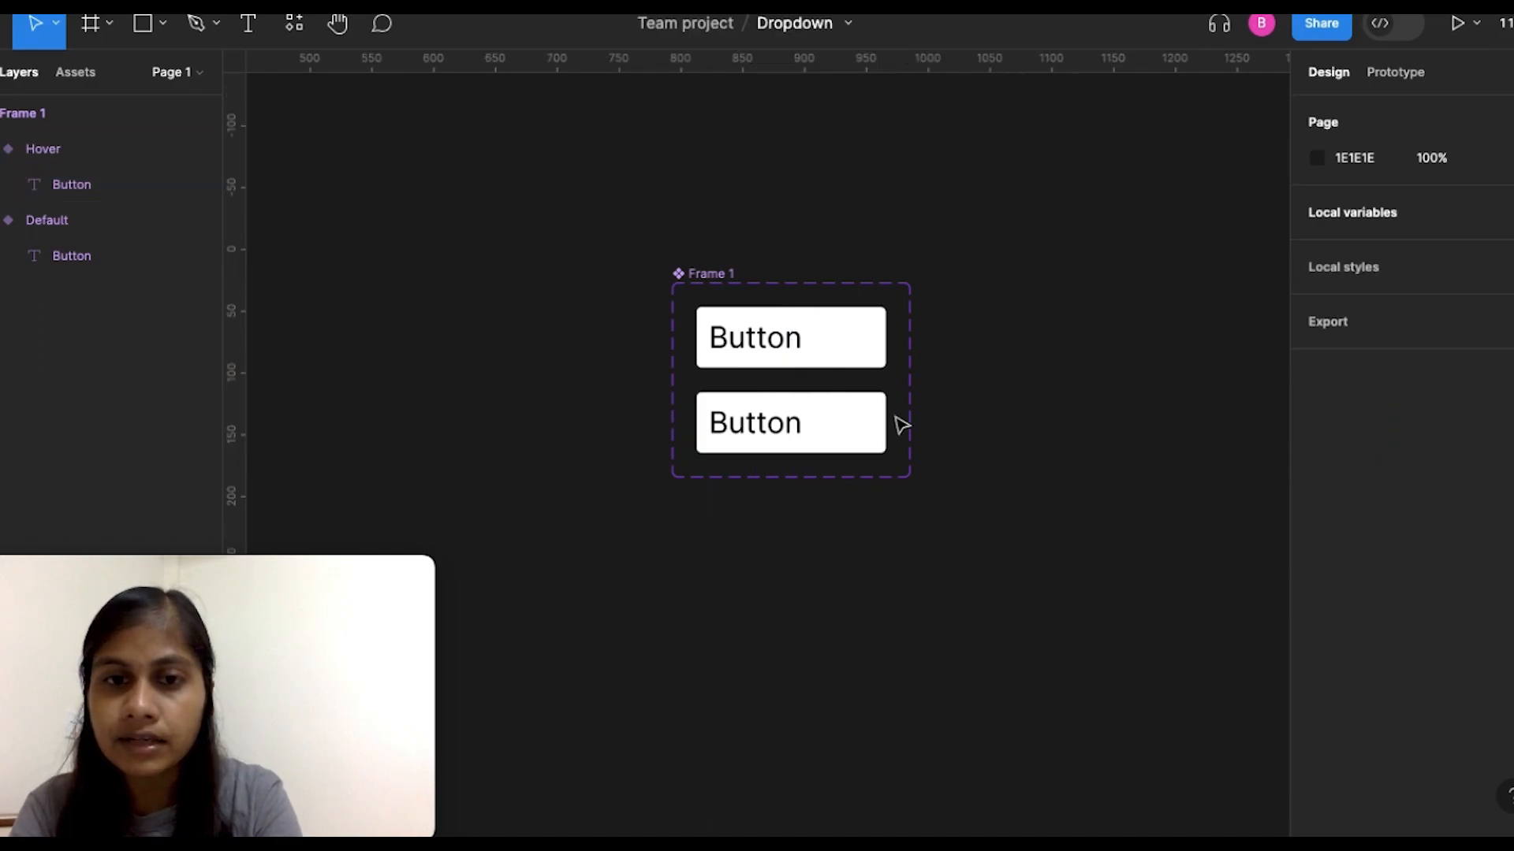
# Step: Change the fill of the Hover variant to the Hover color variable
pyautogui.click(875, 432)
pyautogui.scroll(-5, 1425, 707)
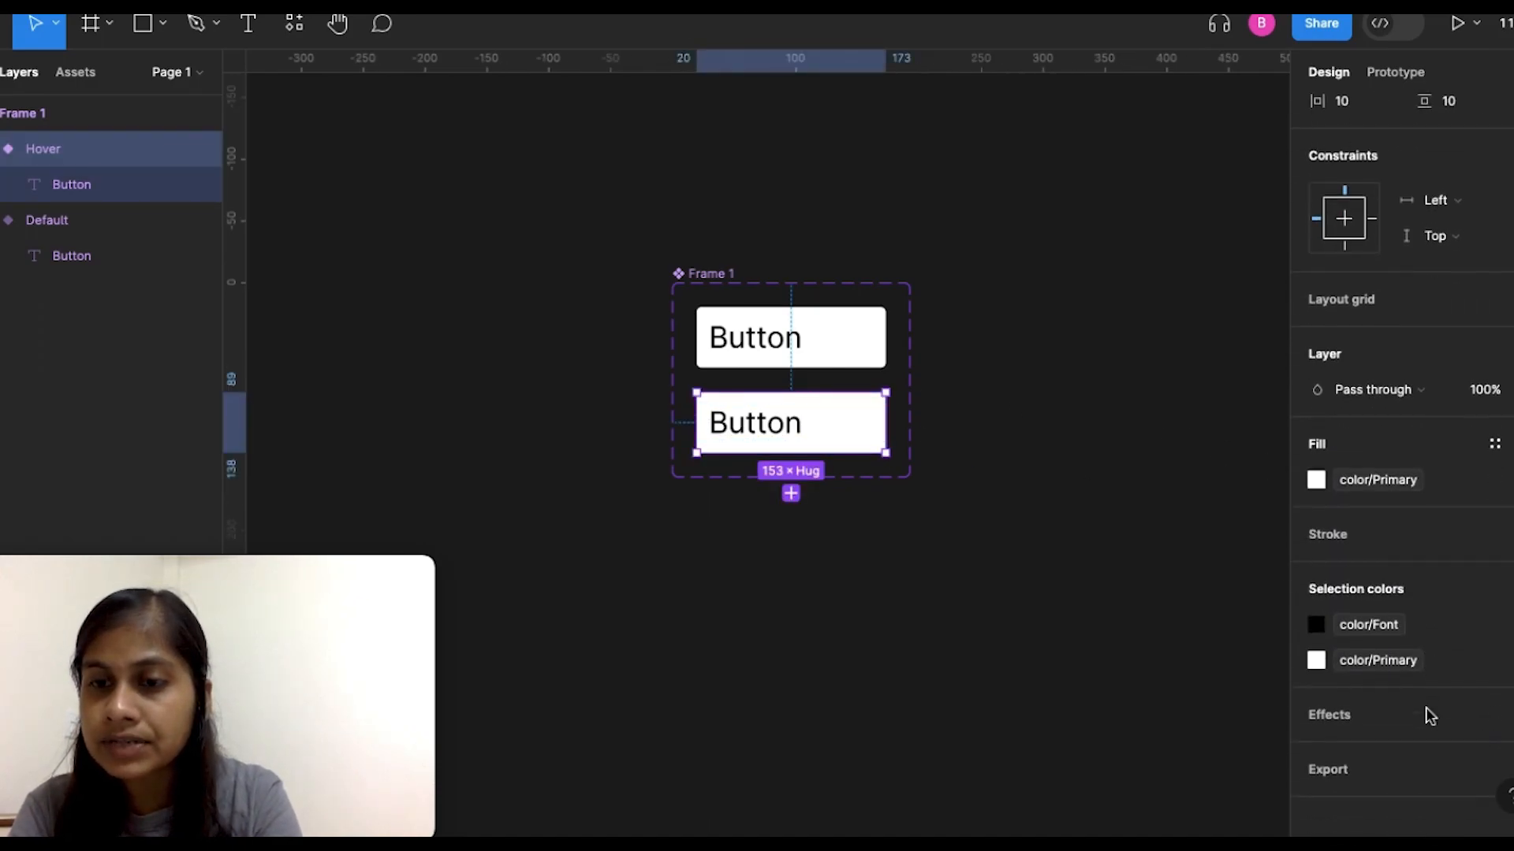
pyautogui.click(1494, 444)
pyautogui.click(1104, 702)
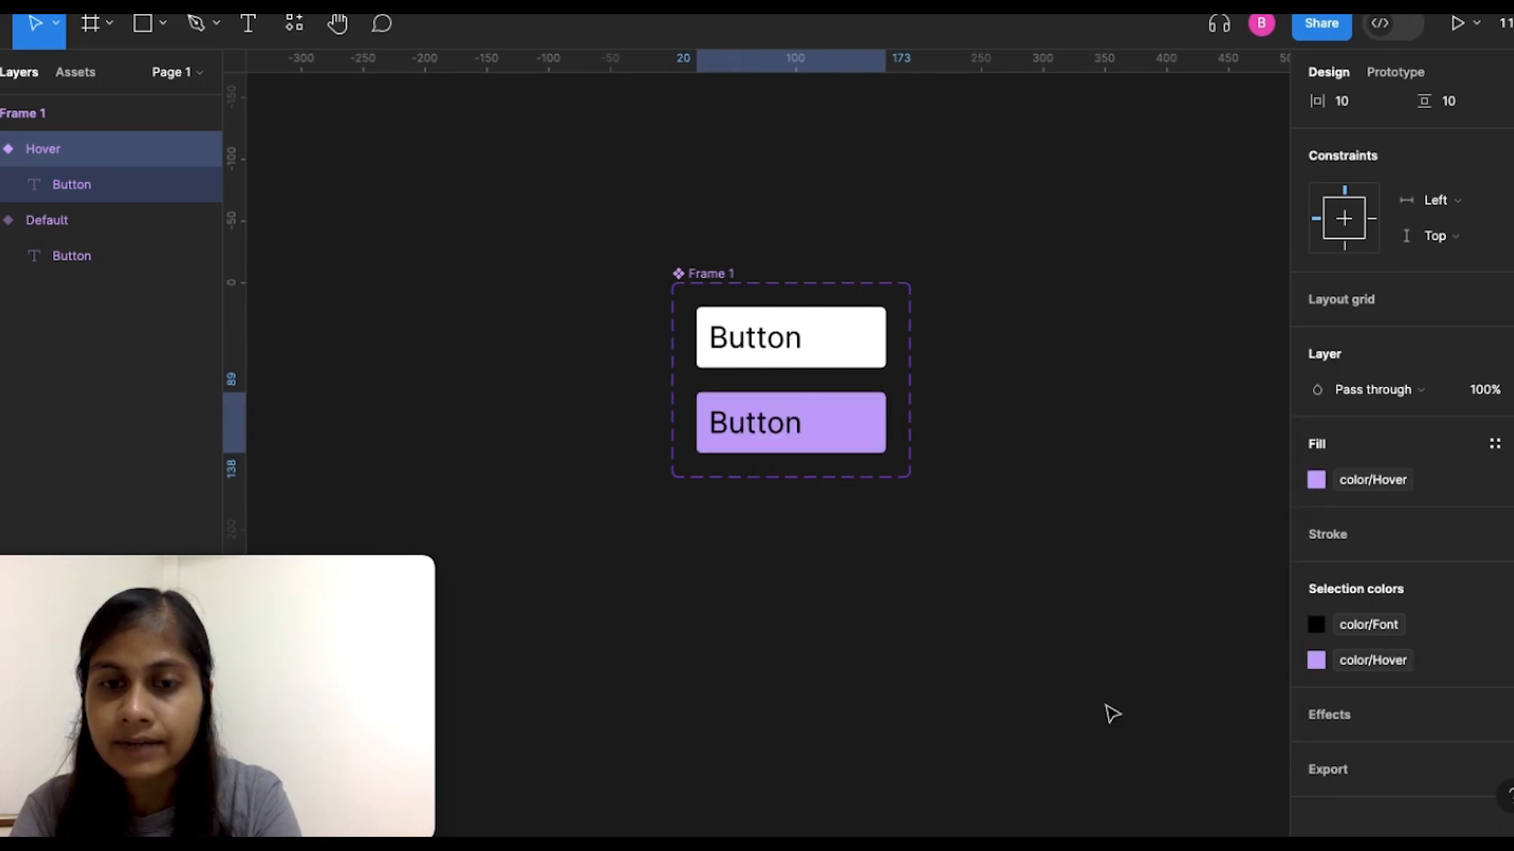
pyautogui.click(1017, 455)
# Step: Rename the component set holding both button variants to Button List
pyautogui.hscroll(3, 1017, 455)
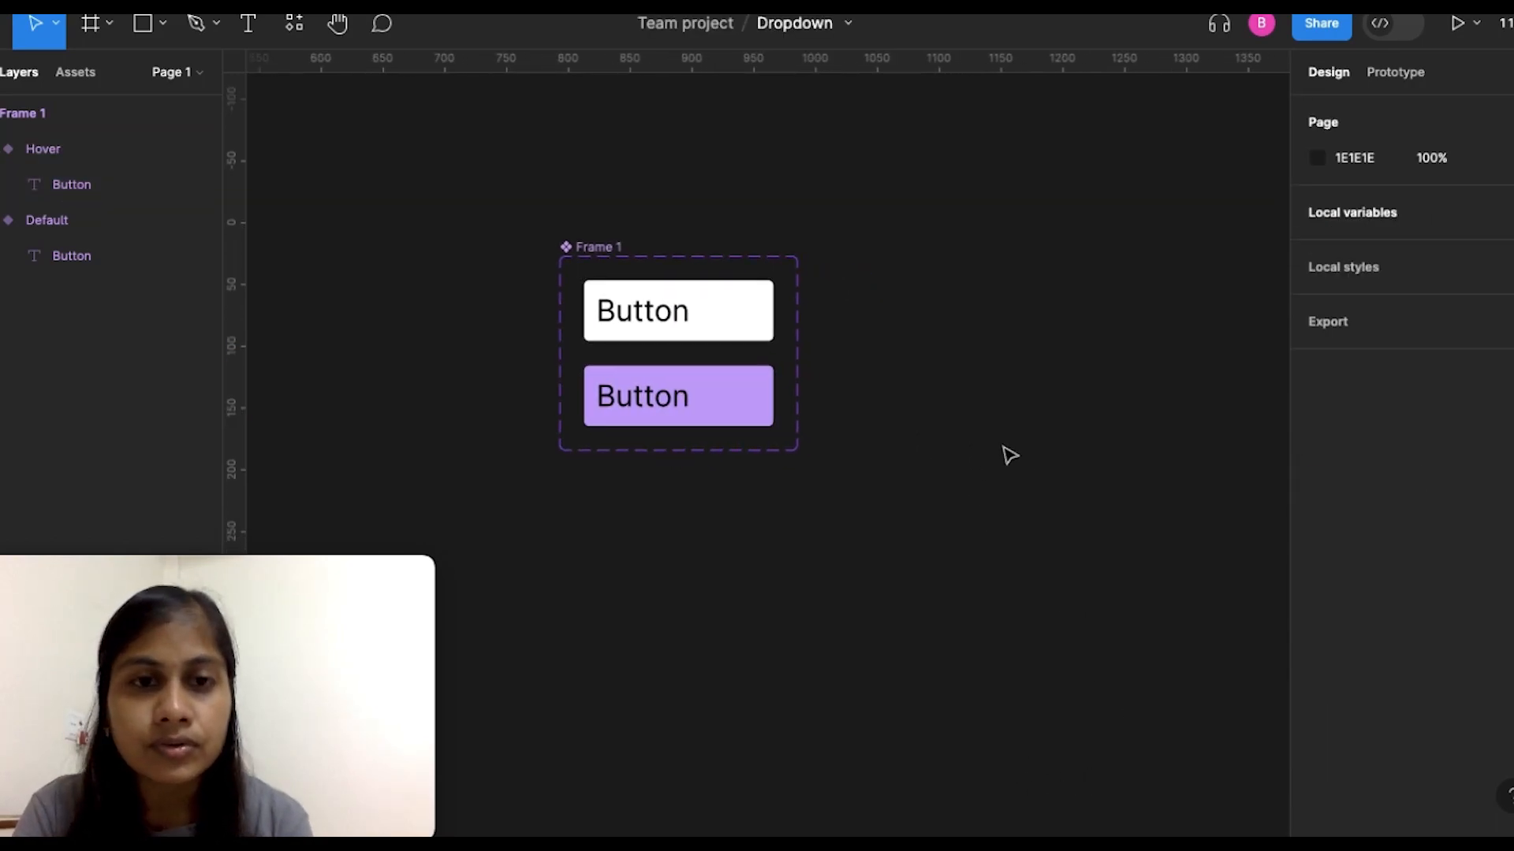
pyautogui.click(587, 247)
pyautogui.doubleClick(587, 247)
pyautogui.write('But')
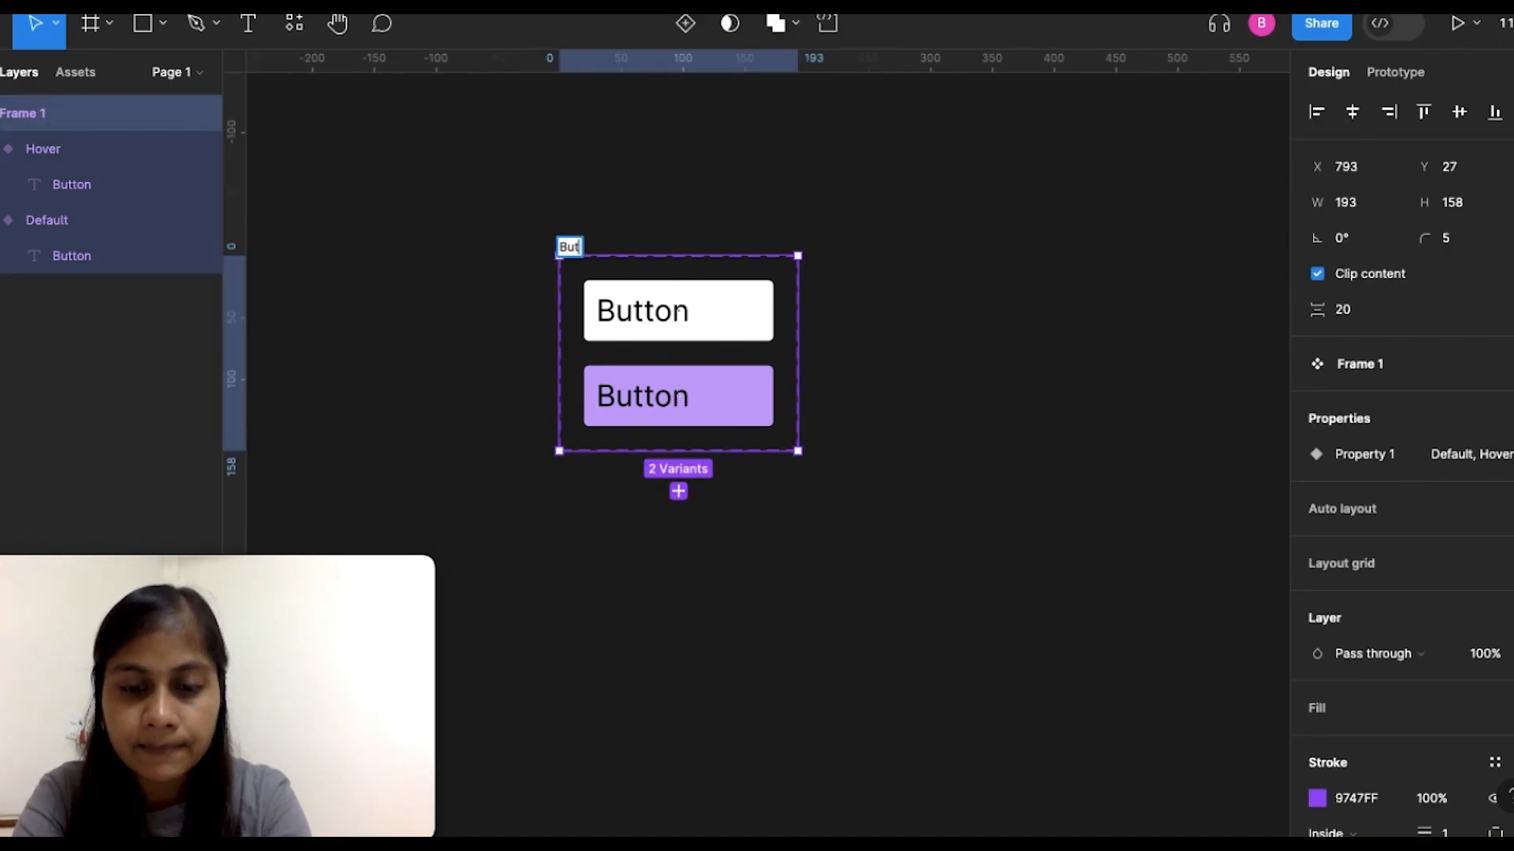
pyautogui.write('ton List')
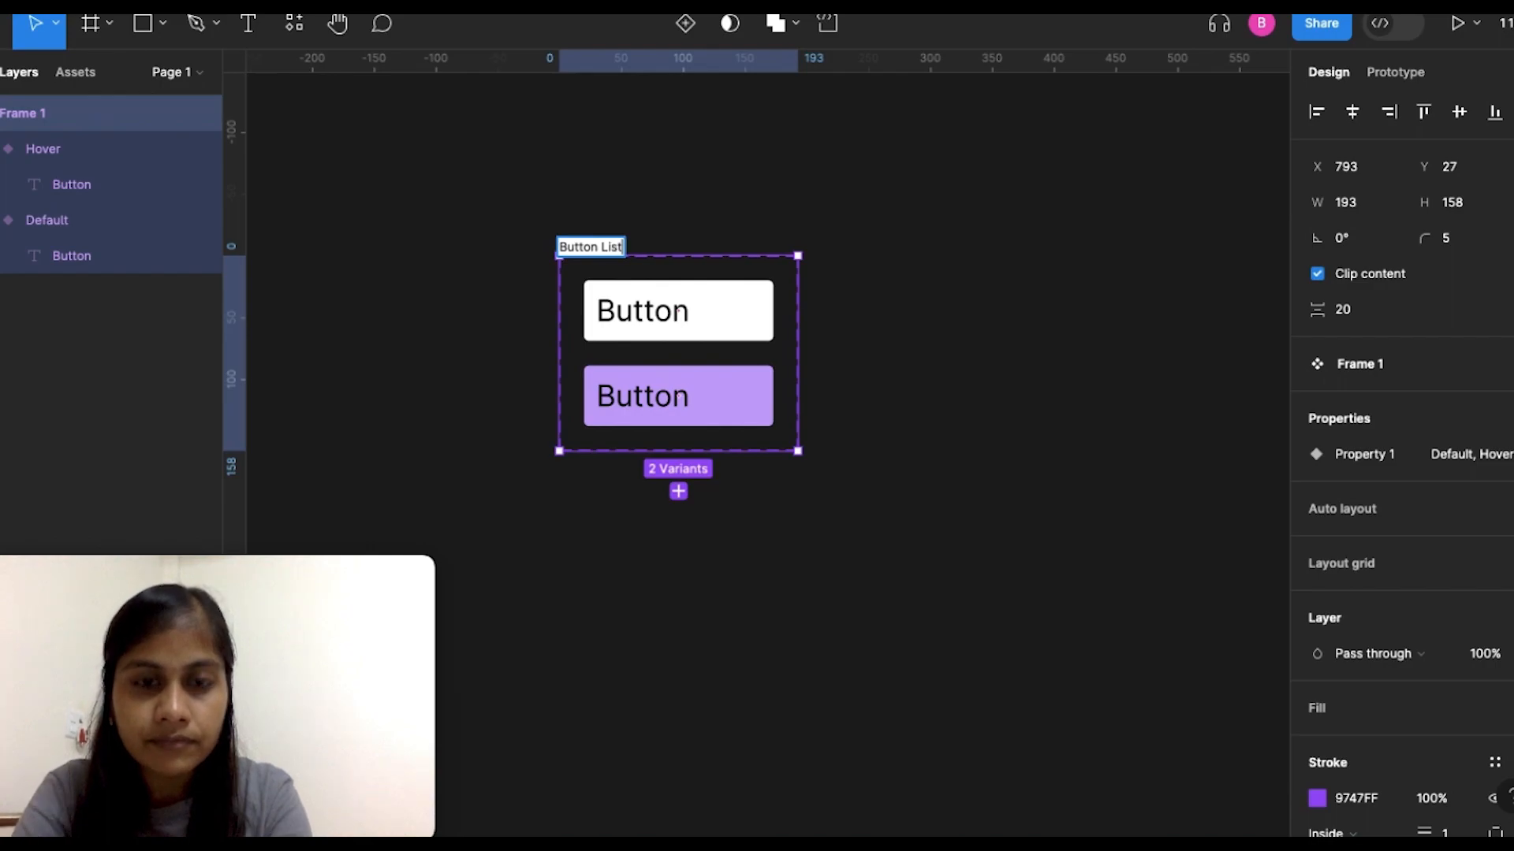
pyautogui.click(832, 615)
# Step: Duplicate the Default button variant and move the copy out of the Button List set, beside its right edge
pyautogui.keyDown('ctrl'); pyautogui.scroll(-5, 834, 614); pyautogui.keyUp('ctrl')
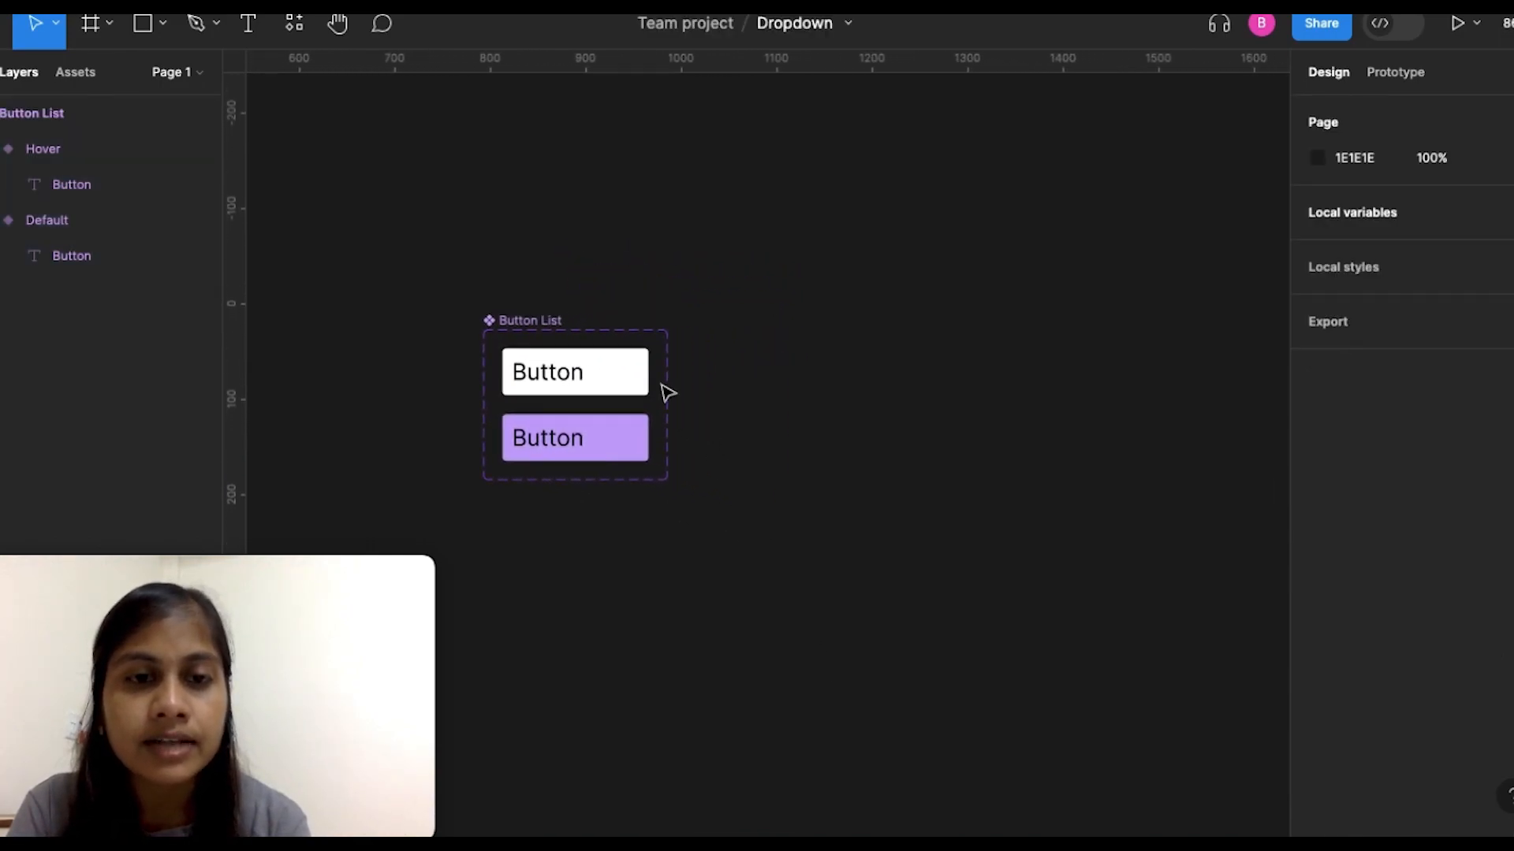
pyautogui.click(626, 381)
pyautogui.hotkey('ctrl', 'd')
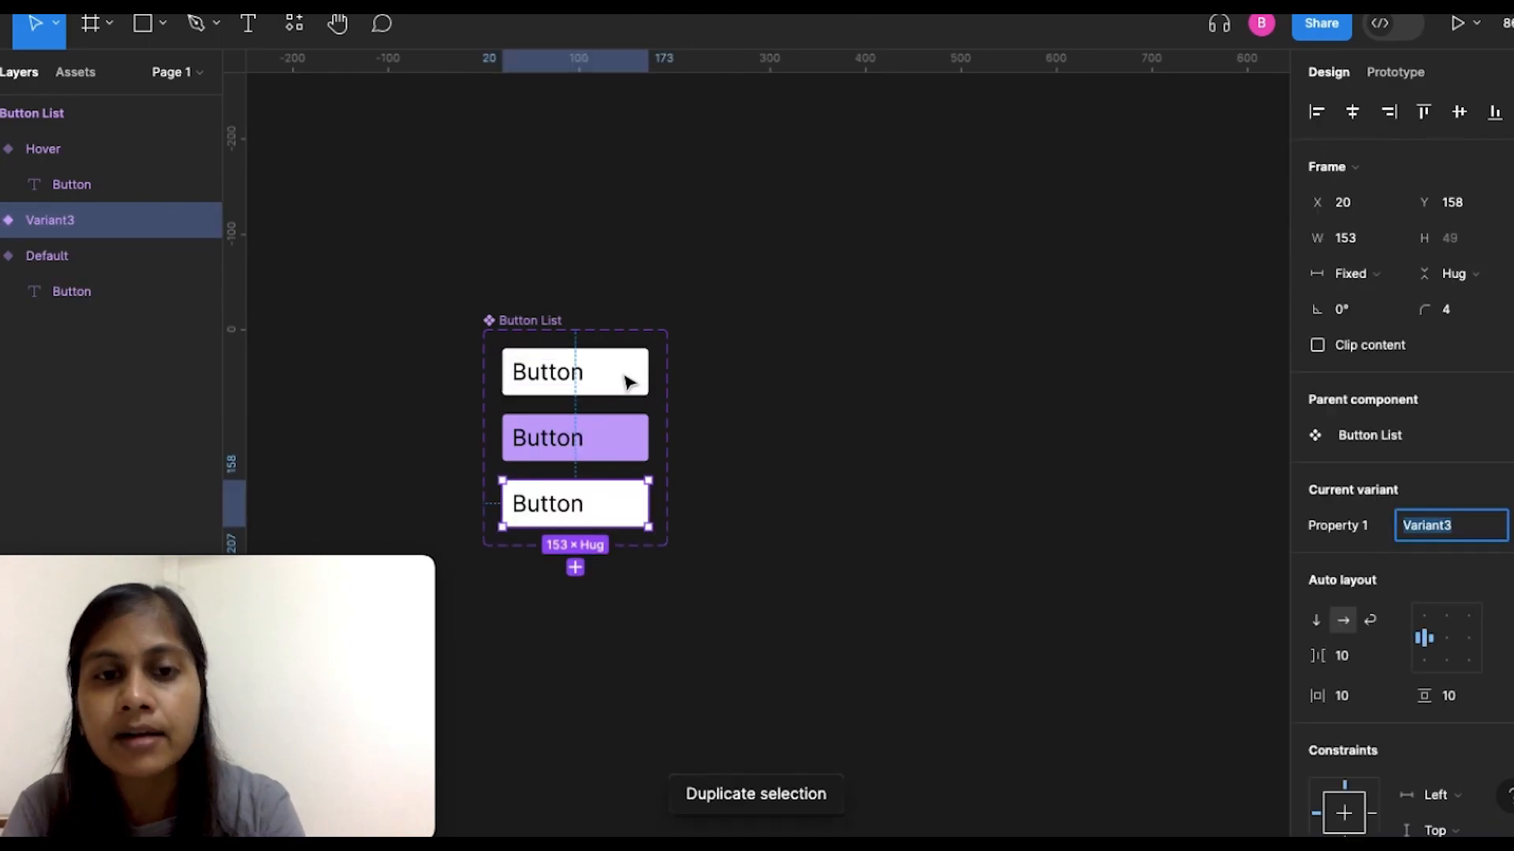
pyautogui.moveTo(628, 515); pyautogui.dragTo(808, 385)
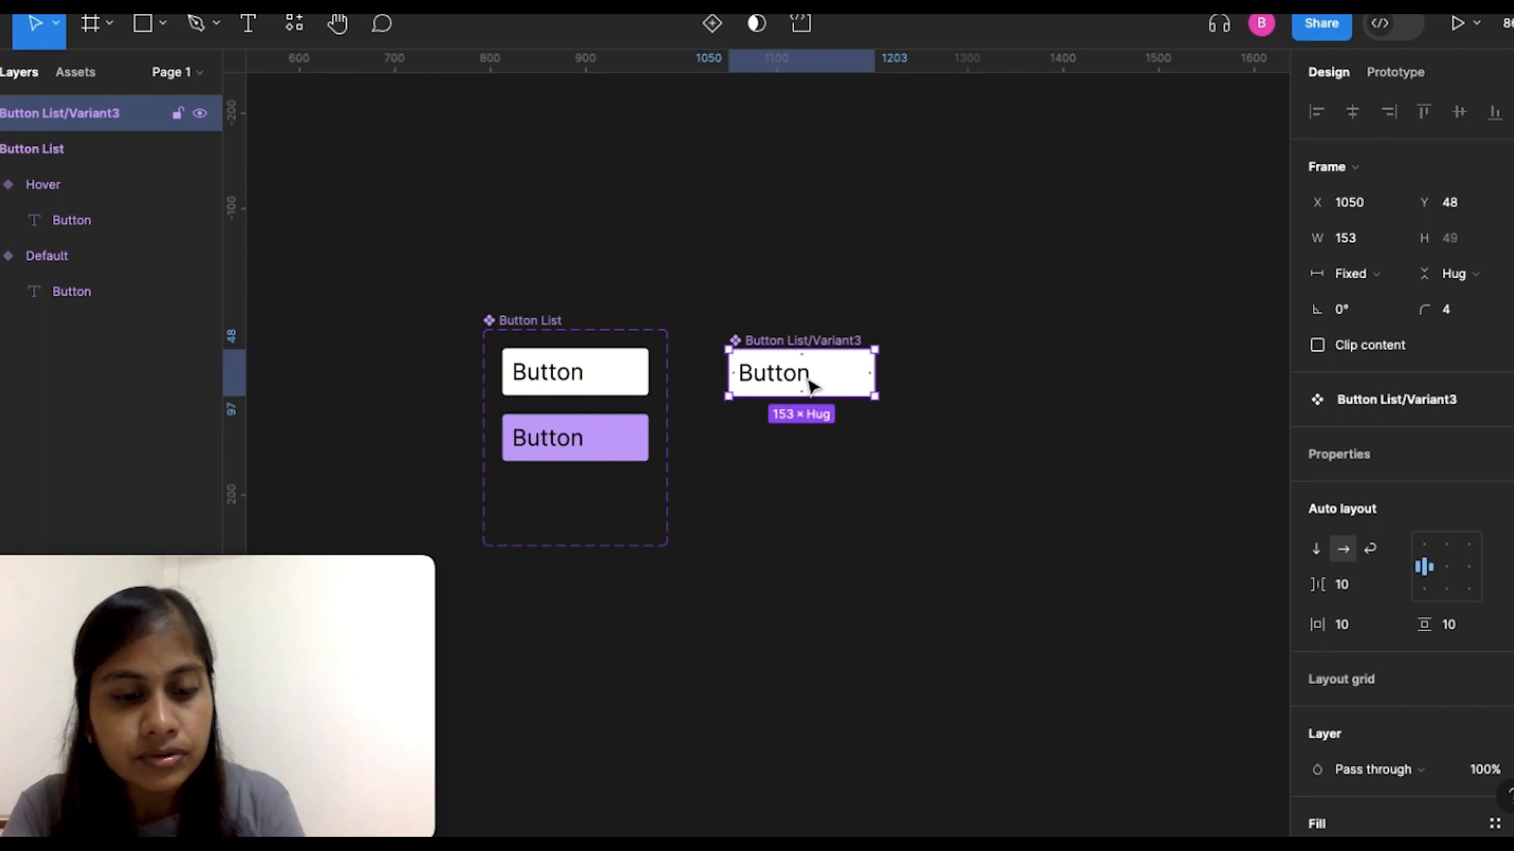
# Step: Duplicate the standalone button and move the copy down 50 so it sits just beneath the first one
pyautogui.hotkey('ctrl', 'd')
pyautogui.hotkey('shift', 'Down')
pyautogui.hotkey('shift', 'Down')
pyautogui.hotkey('shift', 'Down')
pyautogui.hotkey('shift', 'Down')
pyautogui.hotkey('shift', 'Down')
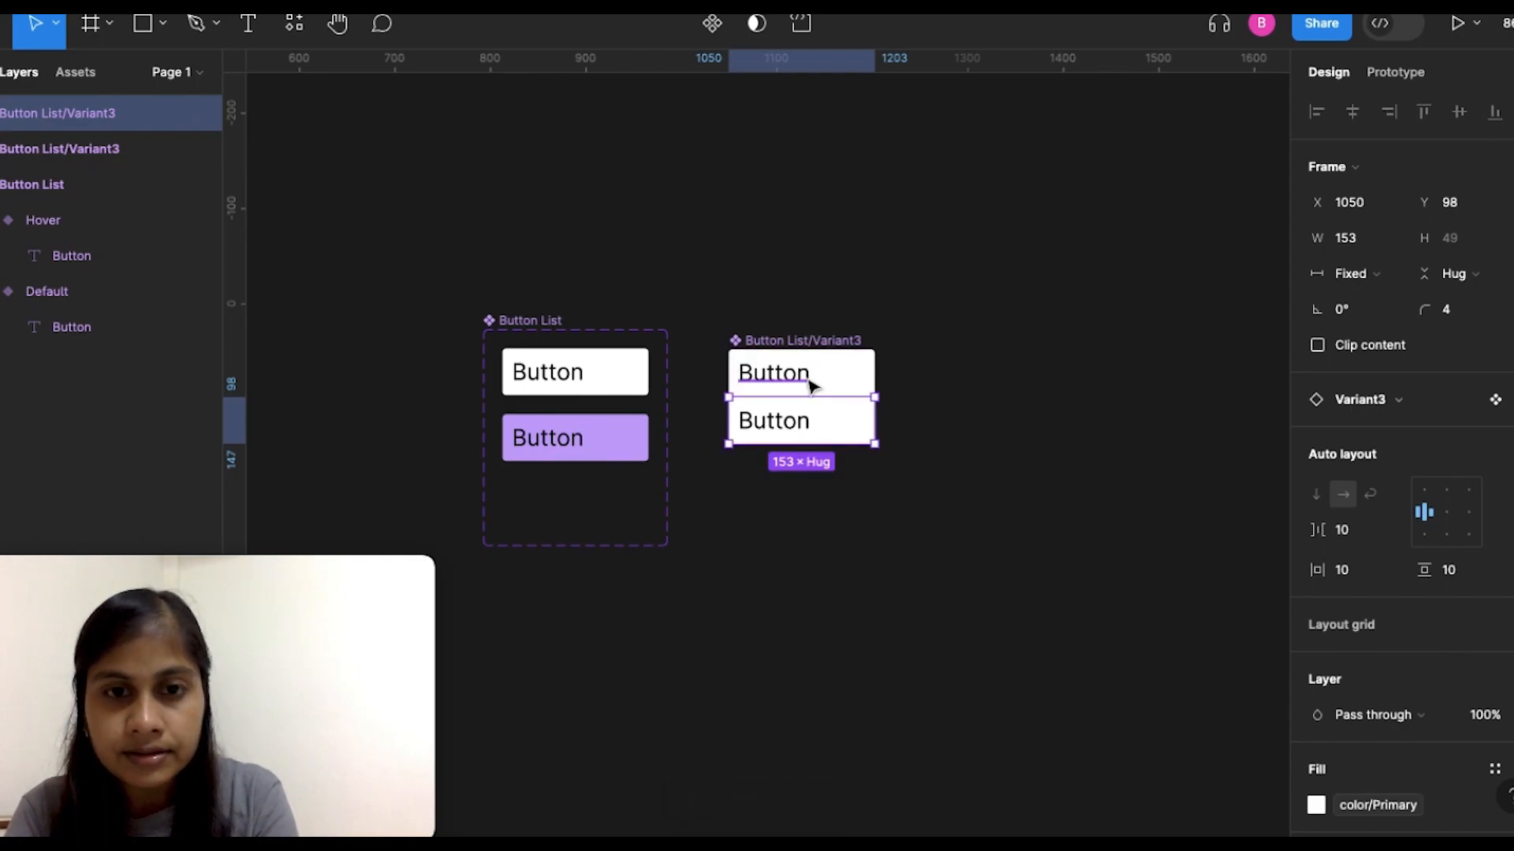
# Step: Duplicate the standalone button twice more and group all four stacked buttons in a vertical auto layout frame
pyautogui.hotkey('ctrl', 'd')
pyautogui.hotkey('ctrl', 'd')
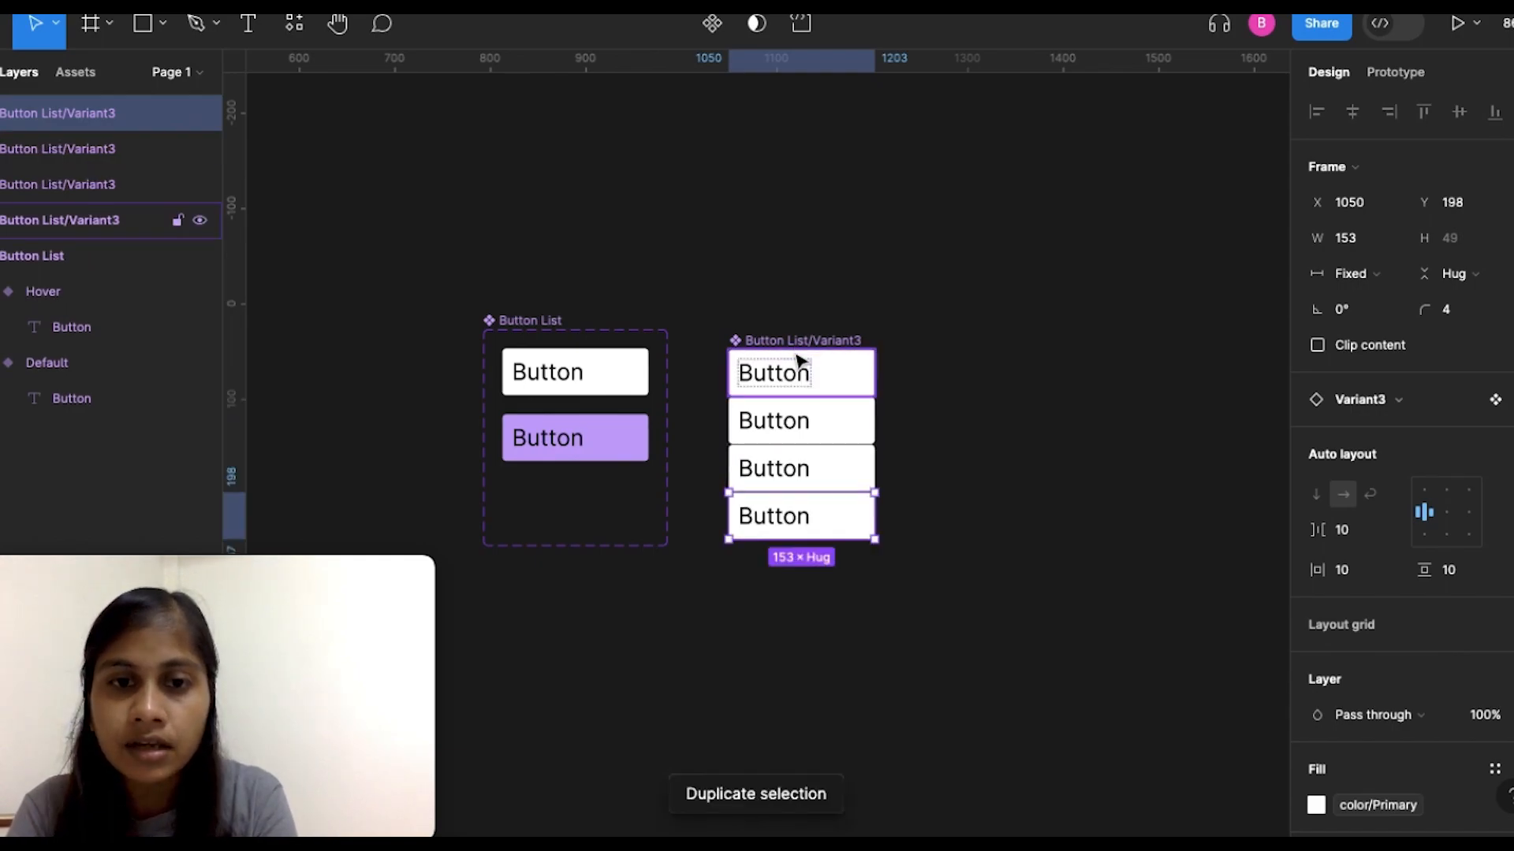
pyautogui.click(797, 366)
pyautogui.keyDown('shift'); pyautogui.click(842, 436); pyautogui.keyUp('shift')
pyautogui.keyDown('shift'); pyautogui.click(823, 485); pyautogui.keyUp('shift')
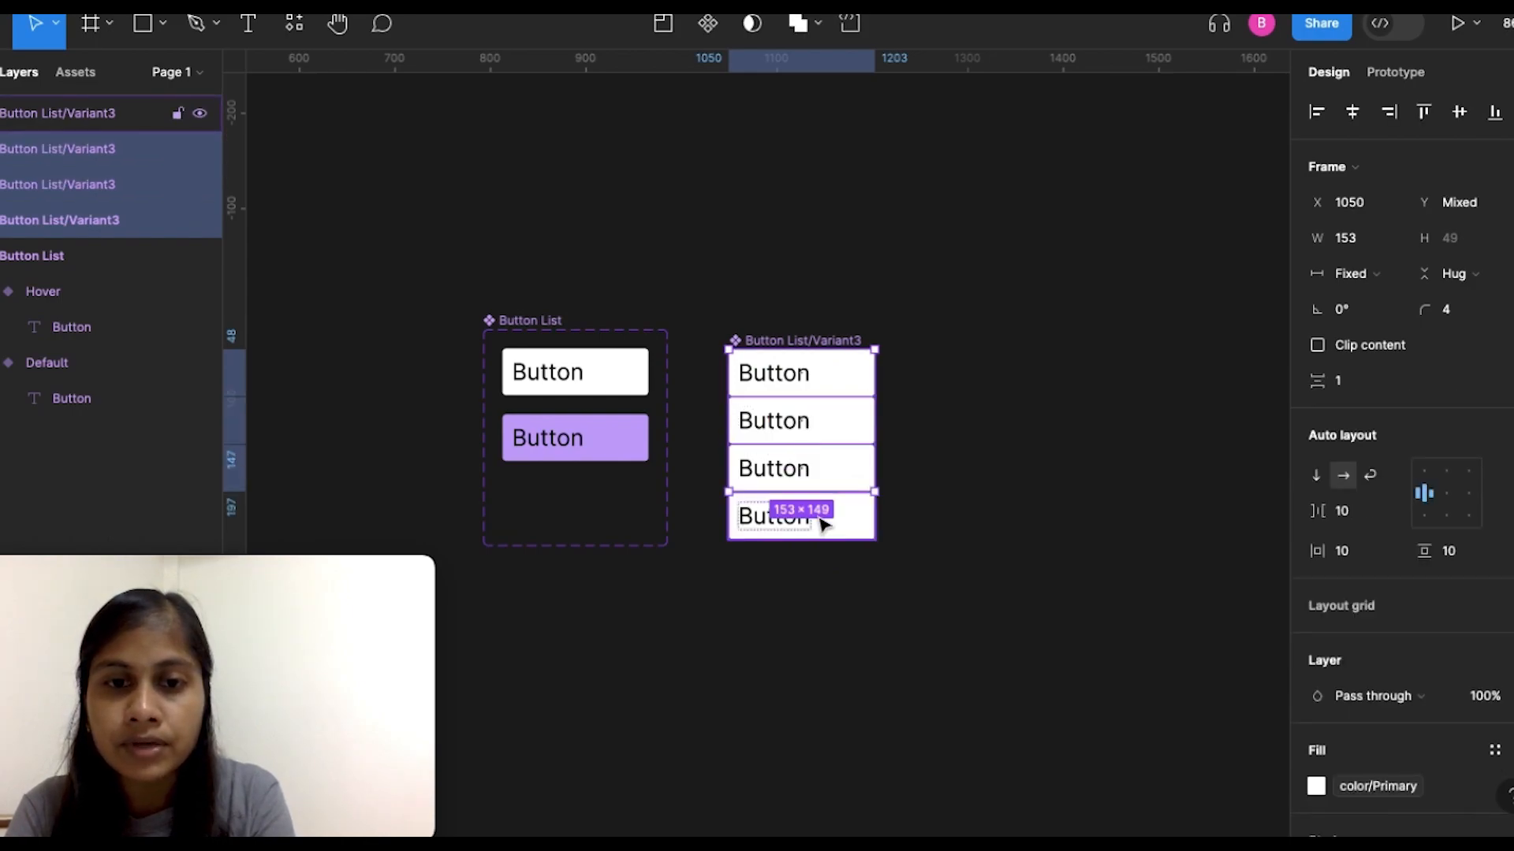
pyautogui.keyDown('shift'); pyautogui.click(822, 524); pyautogui.keyUp('shift')
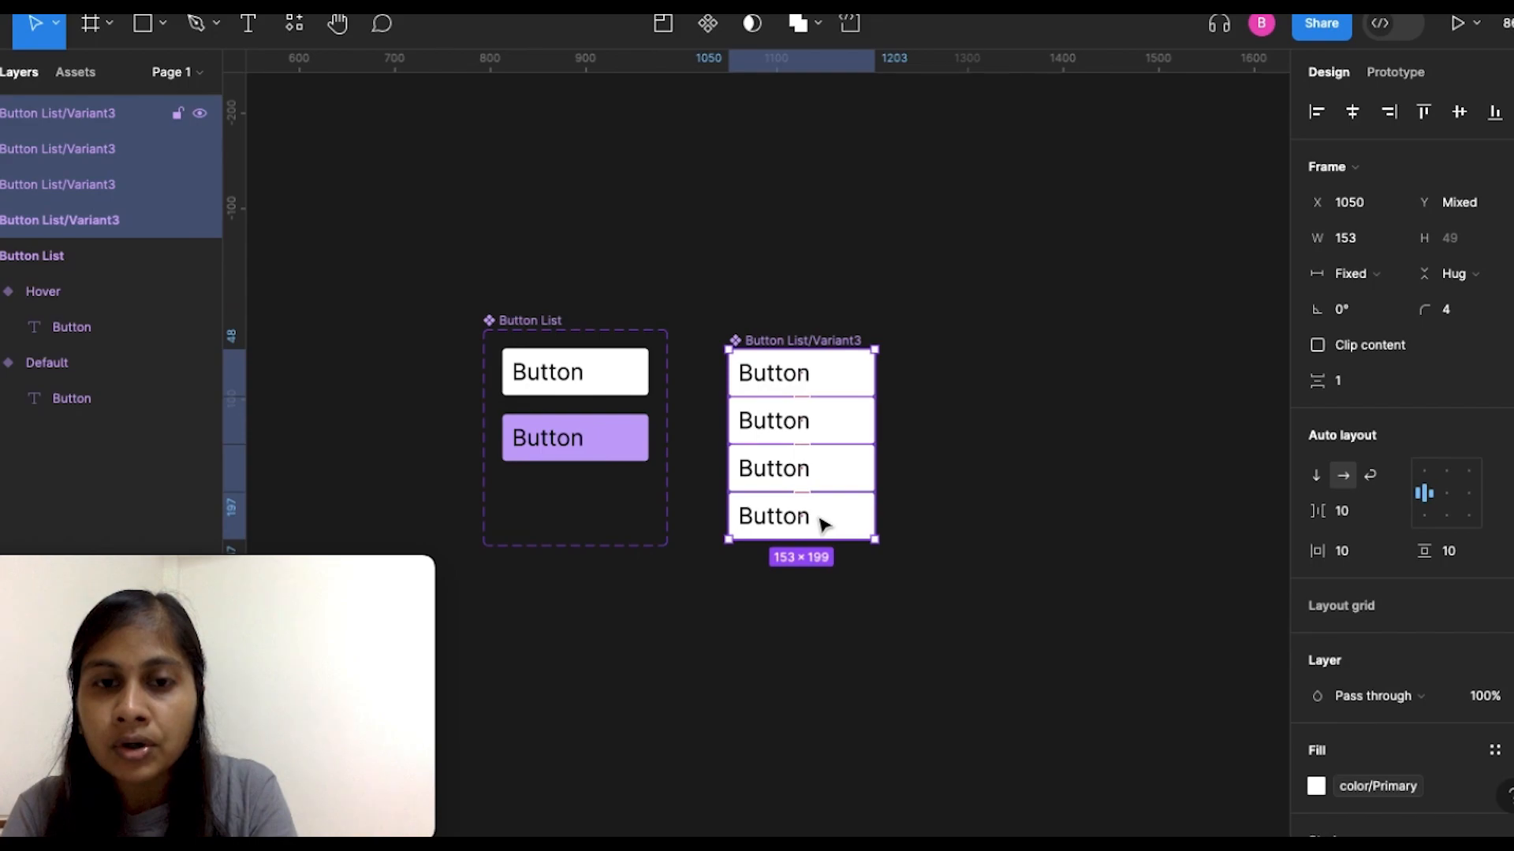
pyautogui.hotkey('shift', 'a')
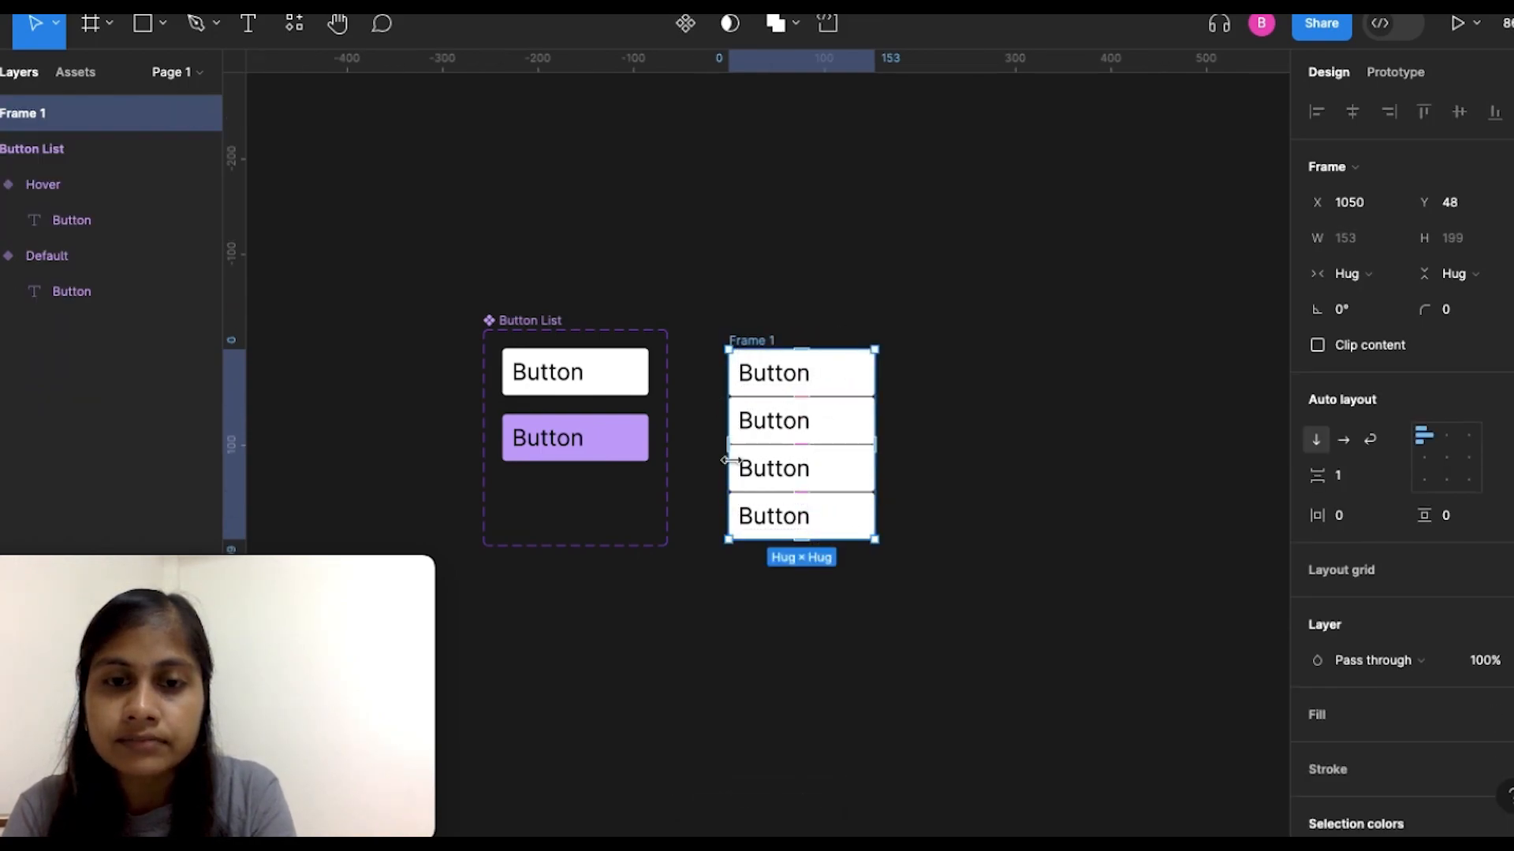
# Step: Turn the stacked button frame into a component and delete the leftover Button List/Variant3 component beside it
pyautogui.click(694, 30)
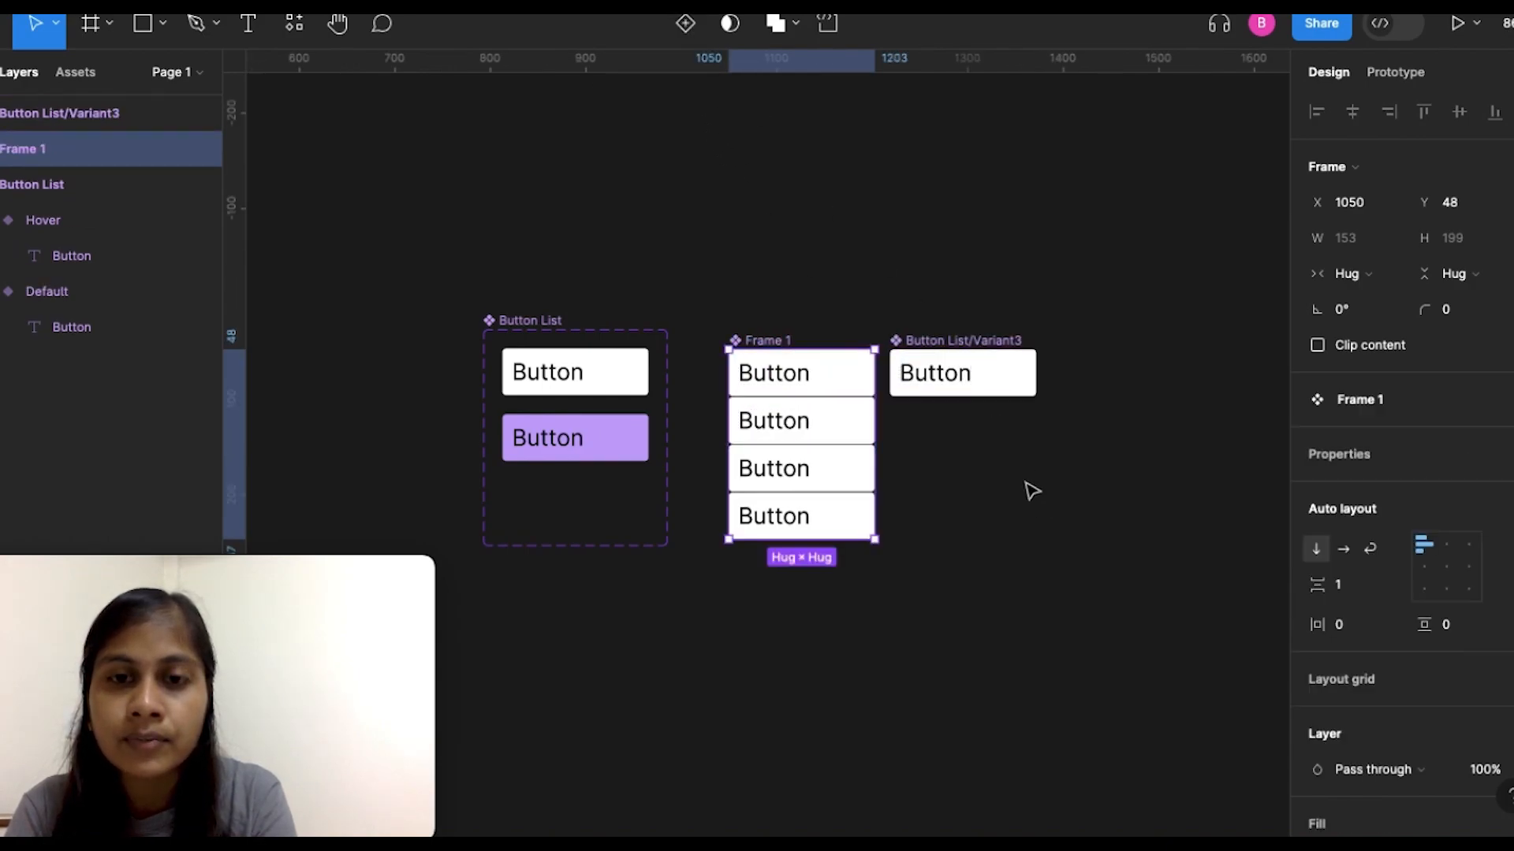
pyautogui.click(944, 342)
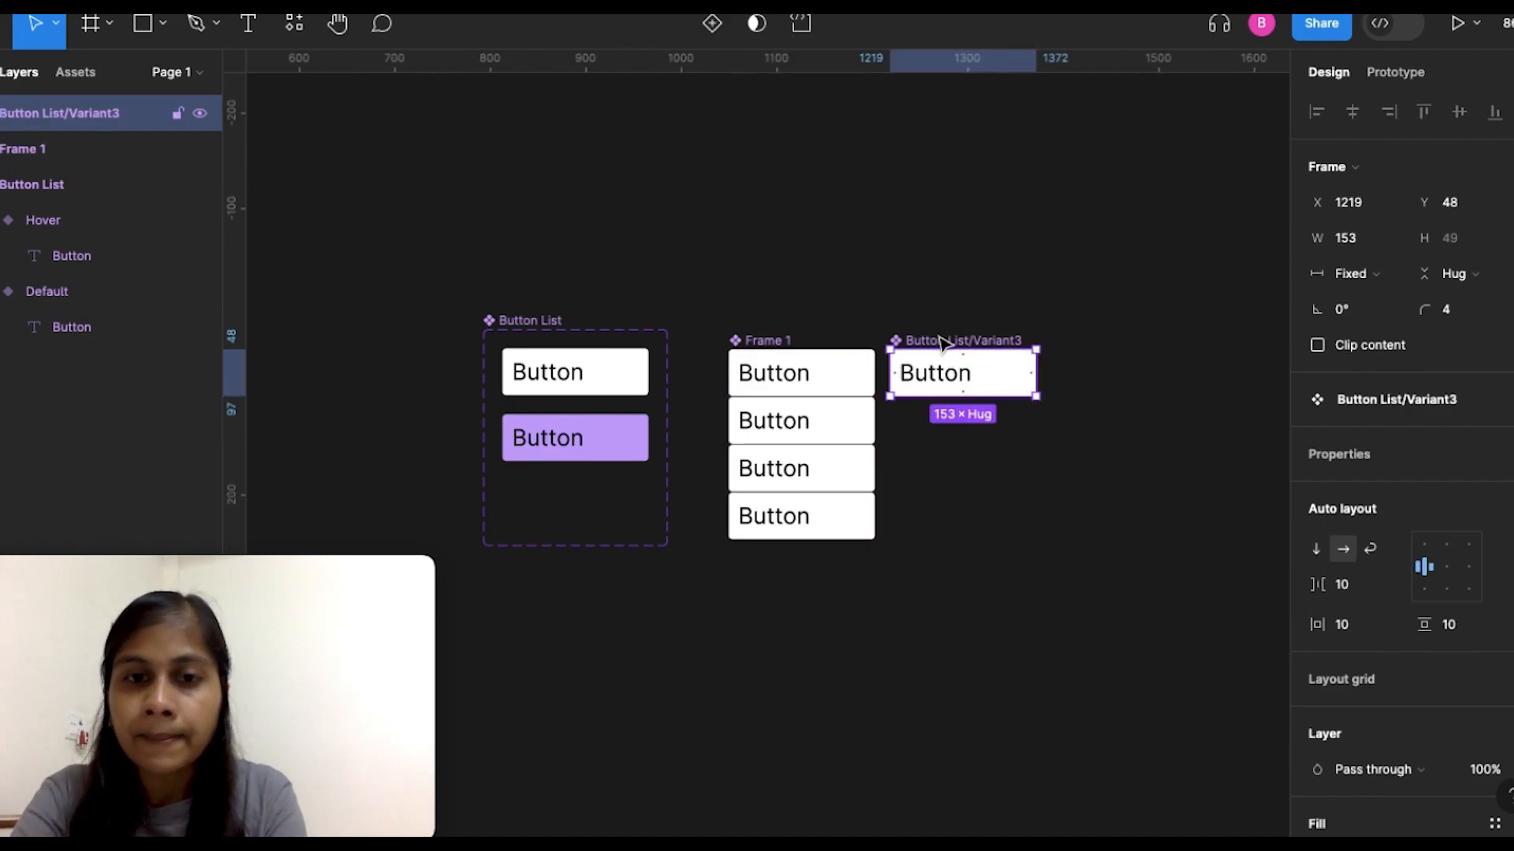
pyautogui.press('Delete')
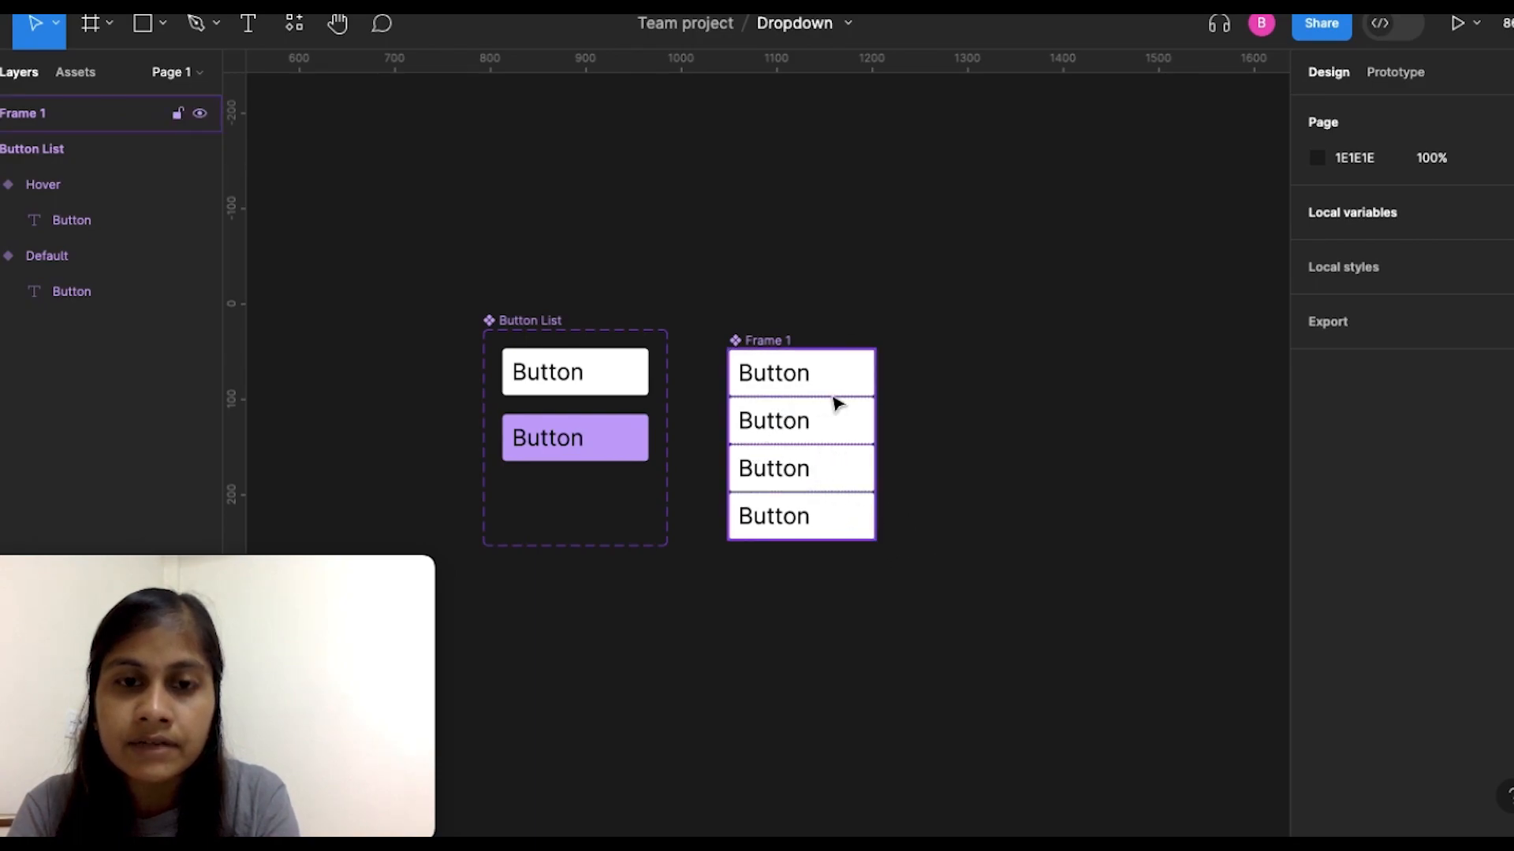
pyautogui.click(990, 503)
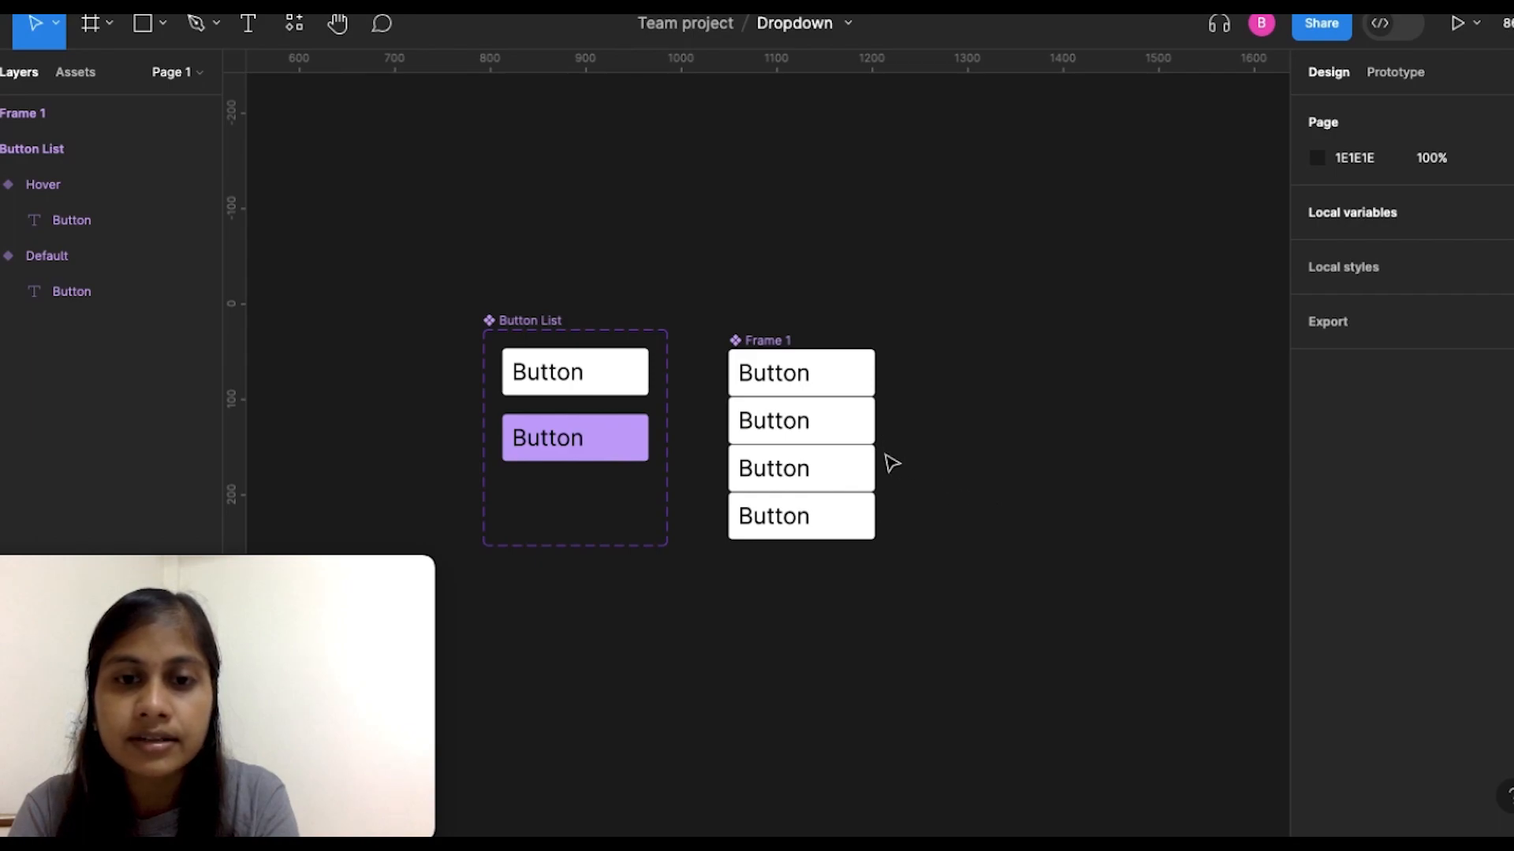
# Step: Apply the Primary color variable as the fill of the stacked button component
pyautogui.click(775, 351)
pyautogui.scroll(-5, 1504, 737)
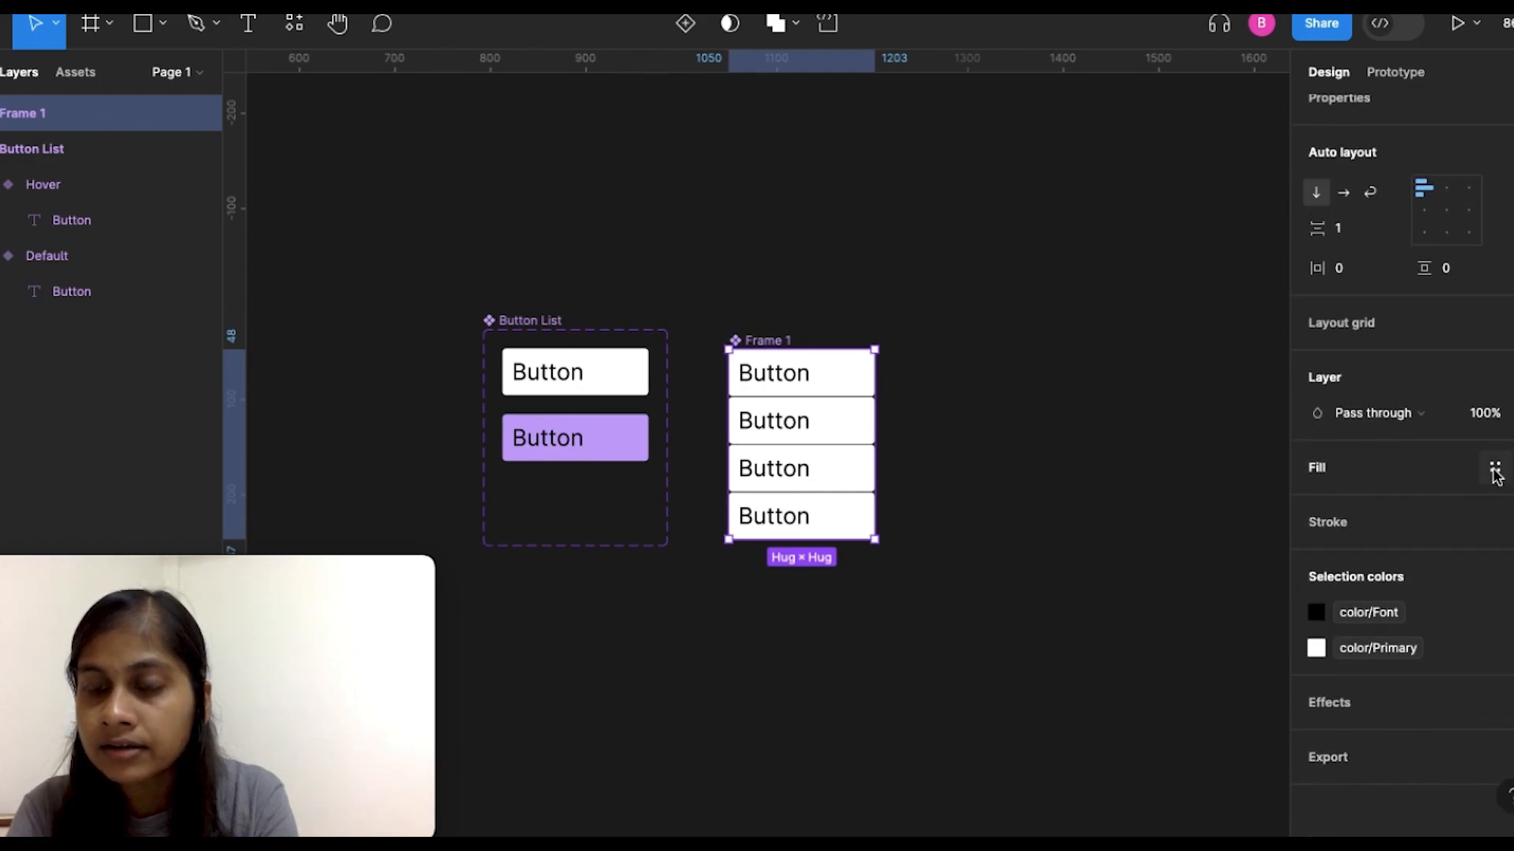
pyautogui.click(1495, 471)
pyautogui.click(1115, 655)
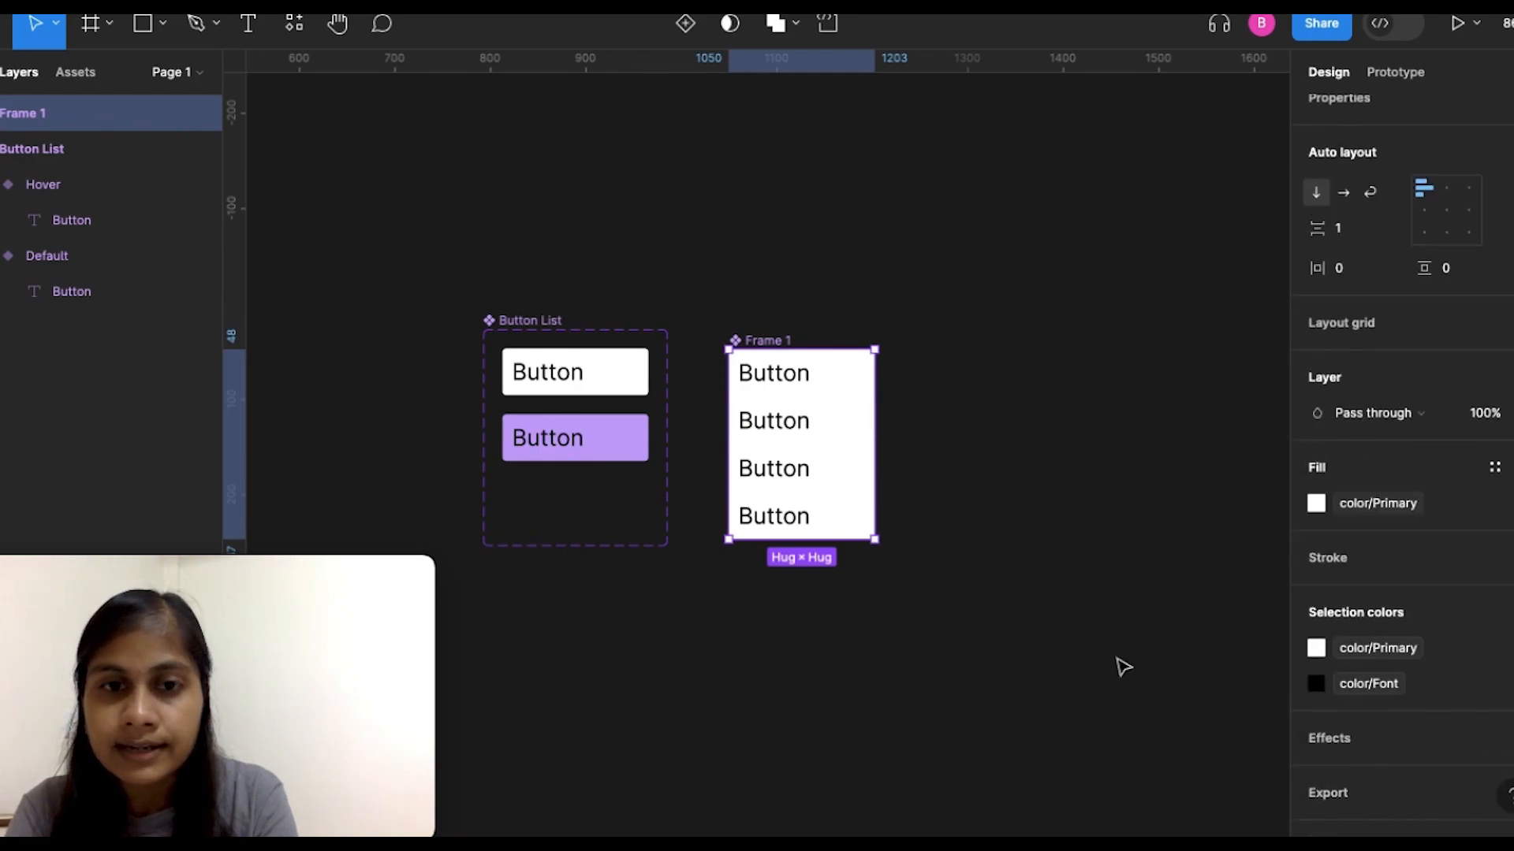
pyautogui.click(1035, 545)
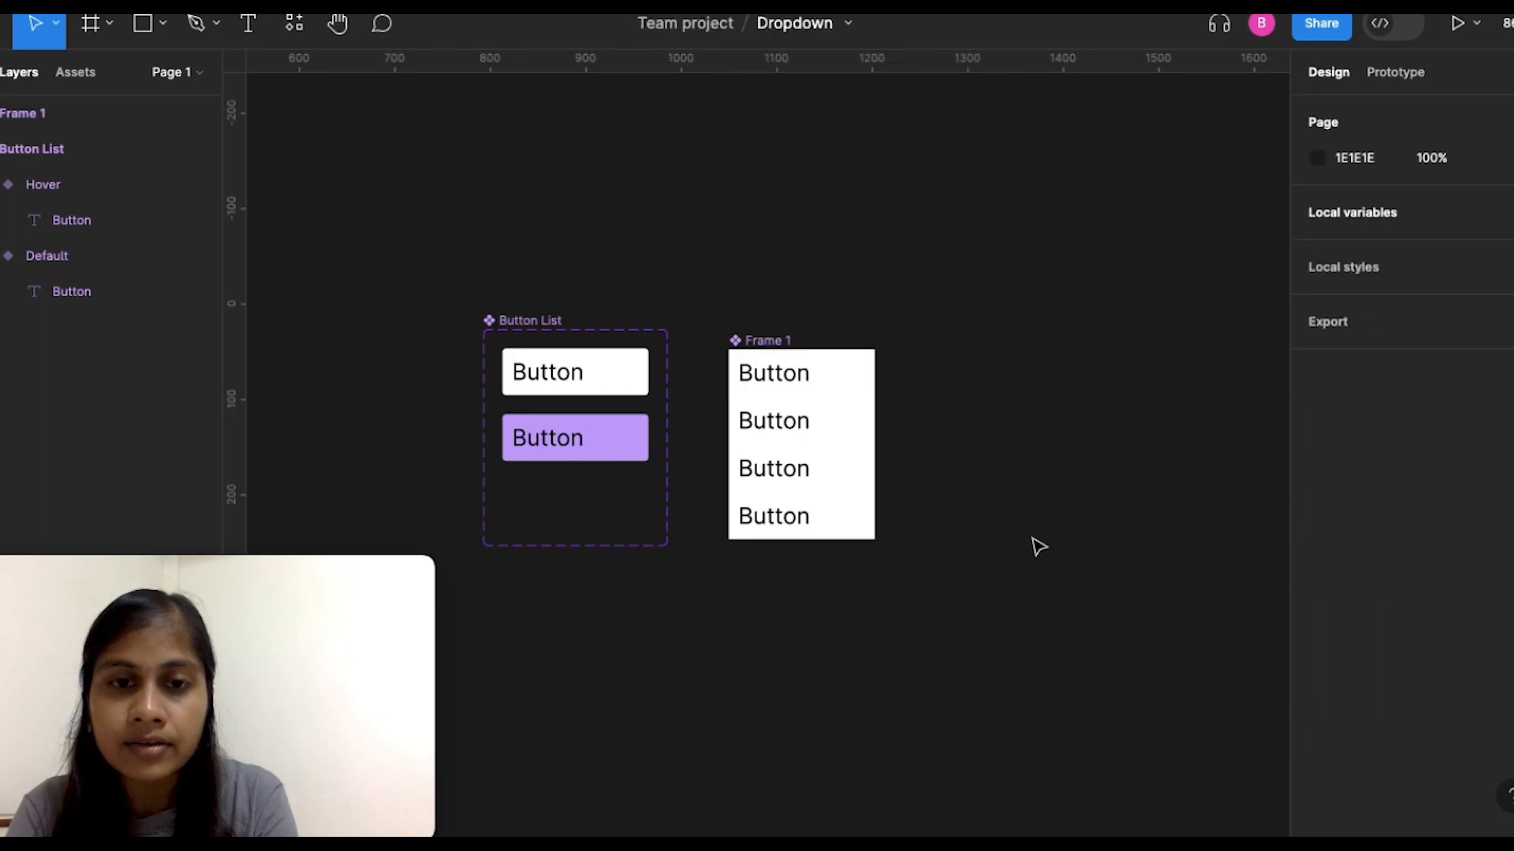
# Step: Set the corner radius of the stacked button component to 4
pyautogui.click(781, 344)
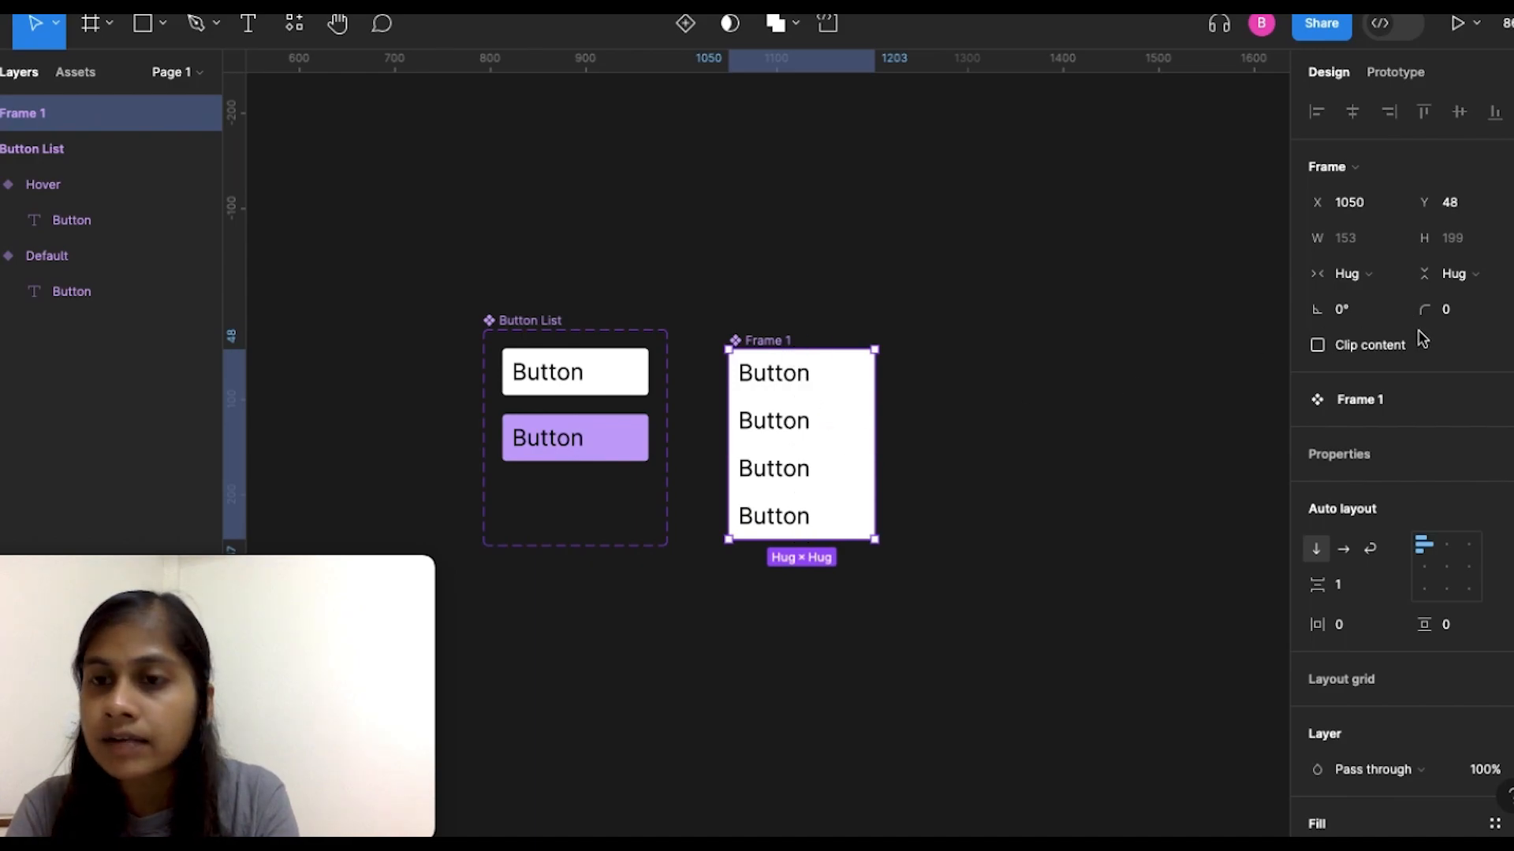
pyautogui.click(1465, 318)
pyautogui.press('BackSpace')
pyautogui.write('4')
pyautogui.press('Return')
pyautogui.click(1017, 469)
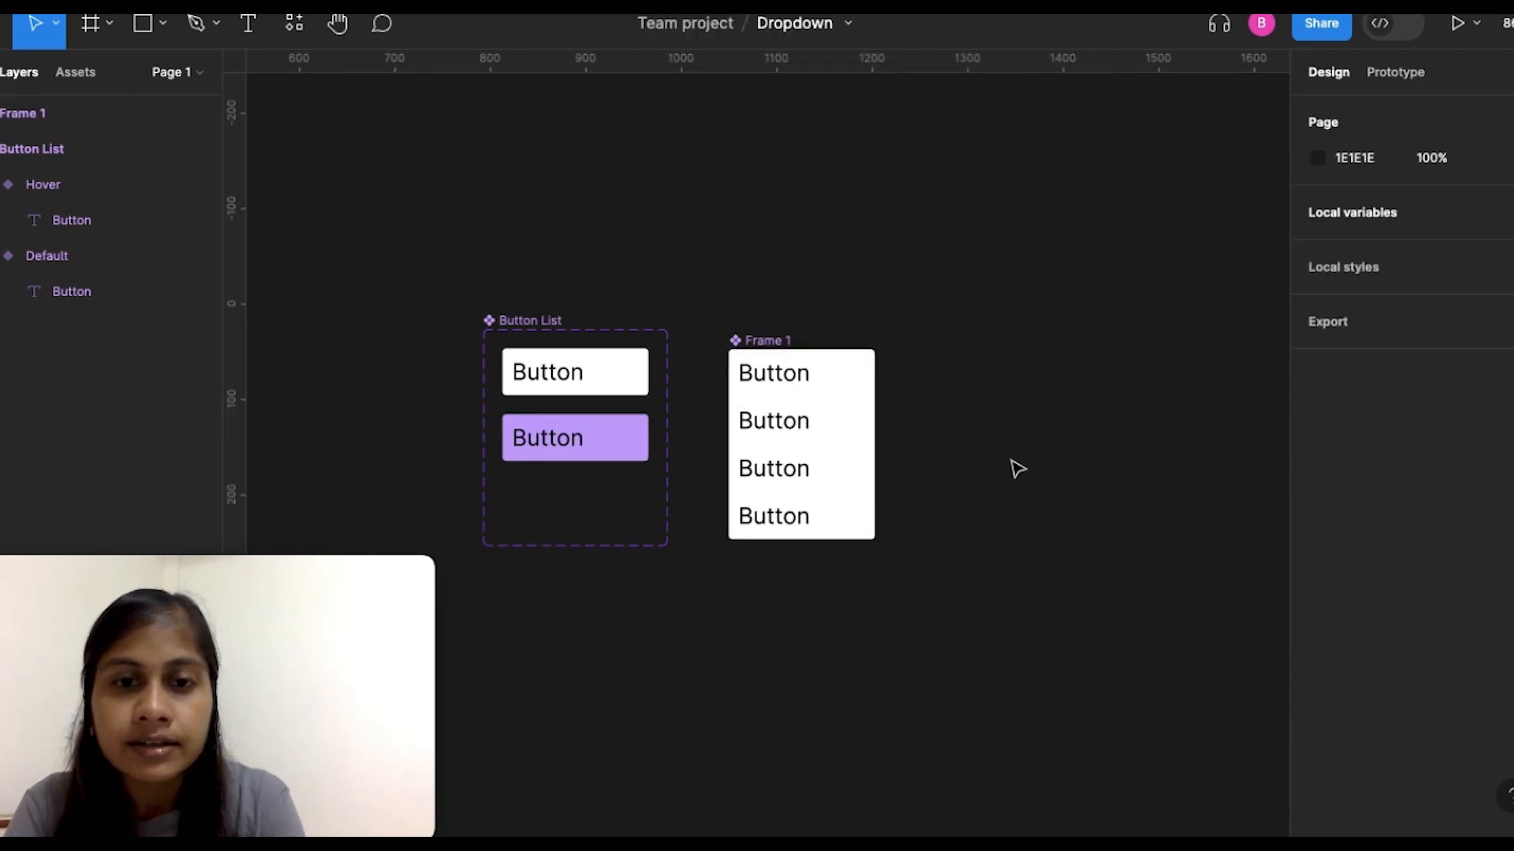
# Step: Rename the stacked button component to Full list
pyautogui.doubleClick(765, 341)
pyautogui.press('BackSpace')
pyautogui.write('F')
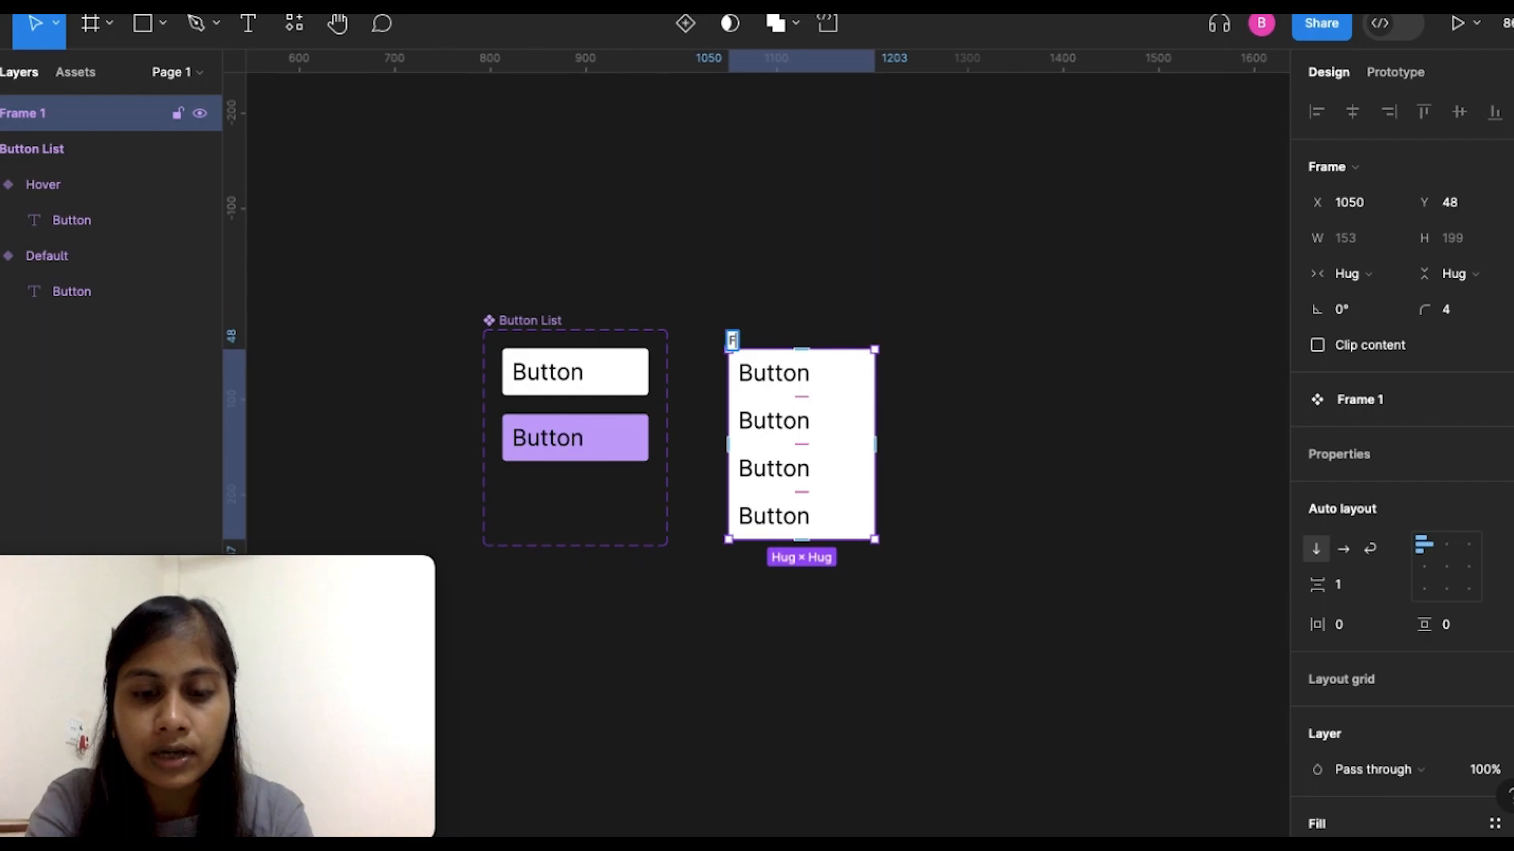
pyautogui.write('ull list')
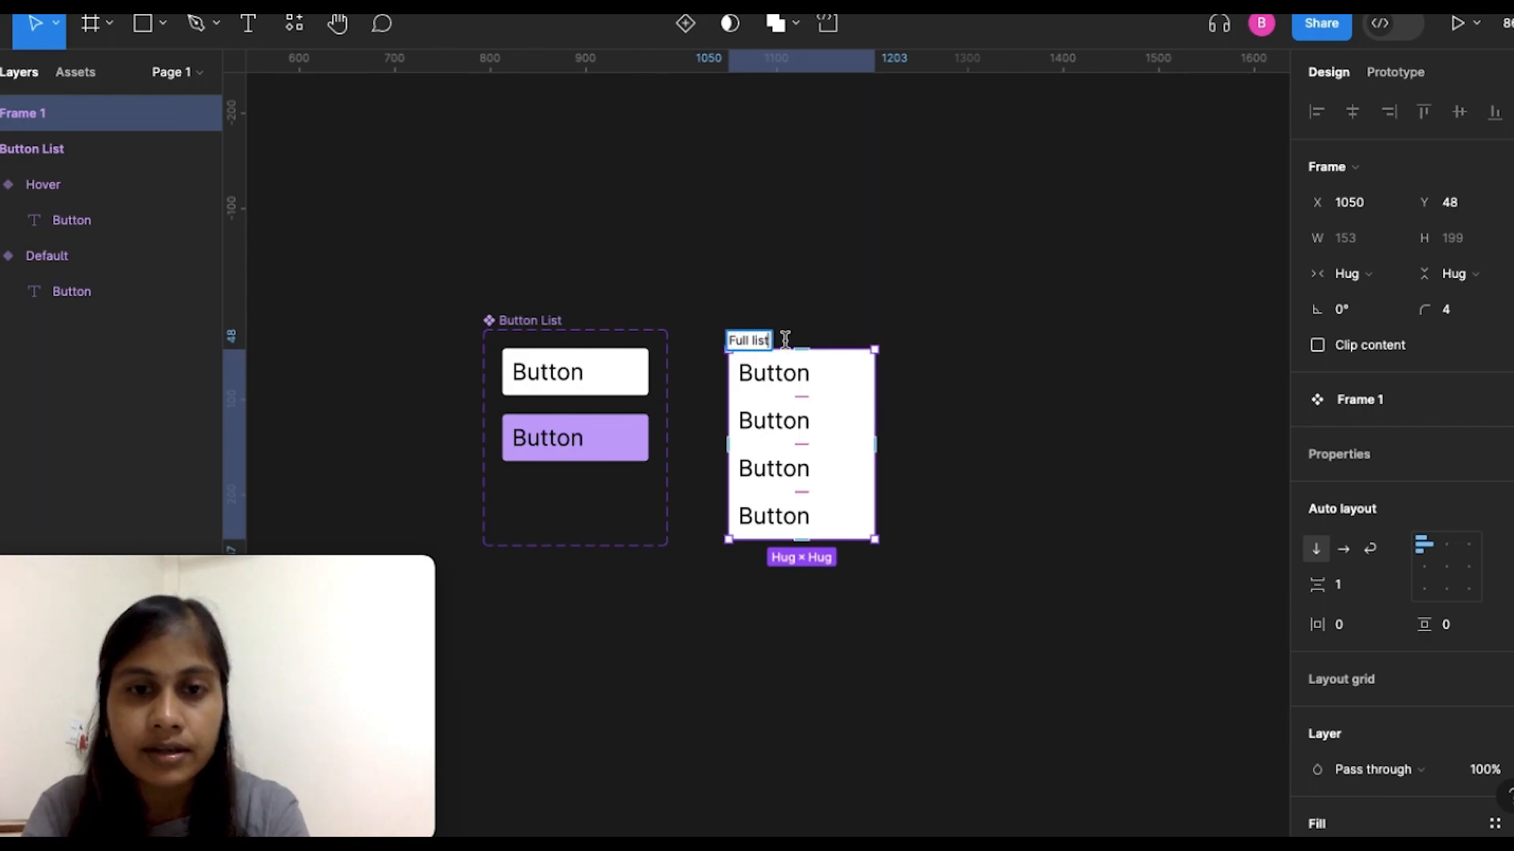
pyautogui.click(1068, 410)
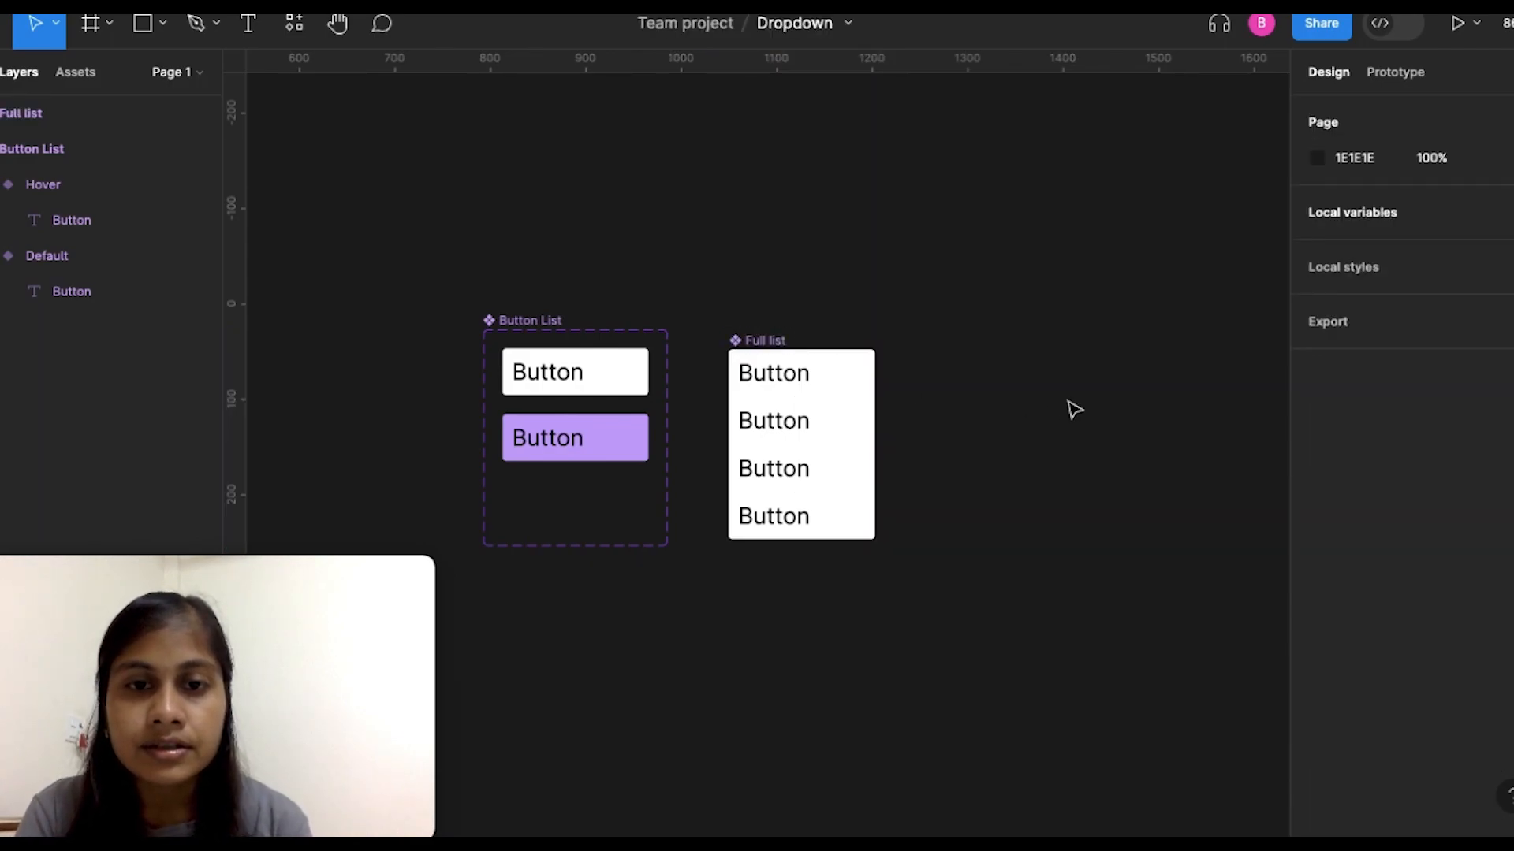
# Step: Link the four button texts in Full list, in order, to the variables Fruit 1, Fruit 2, Fruit 3 and Fruit 4
pyautogui.doubleClick(790, 384)
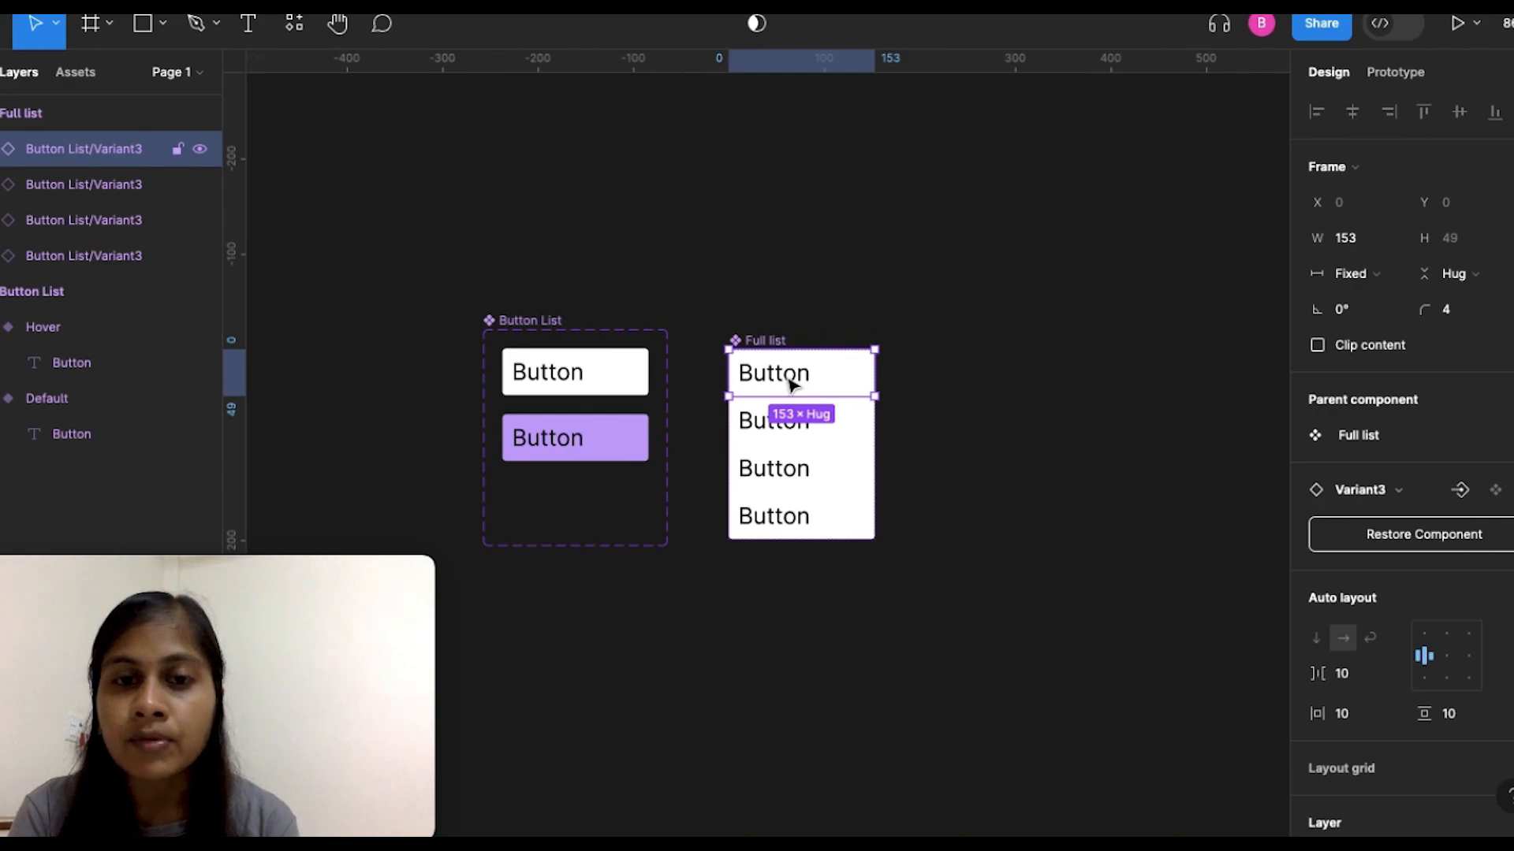
pyautogui.doubleClick(791, 384)
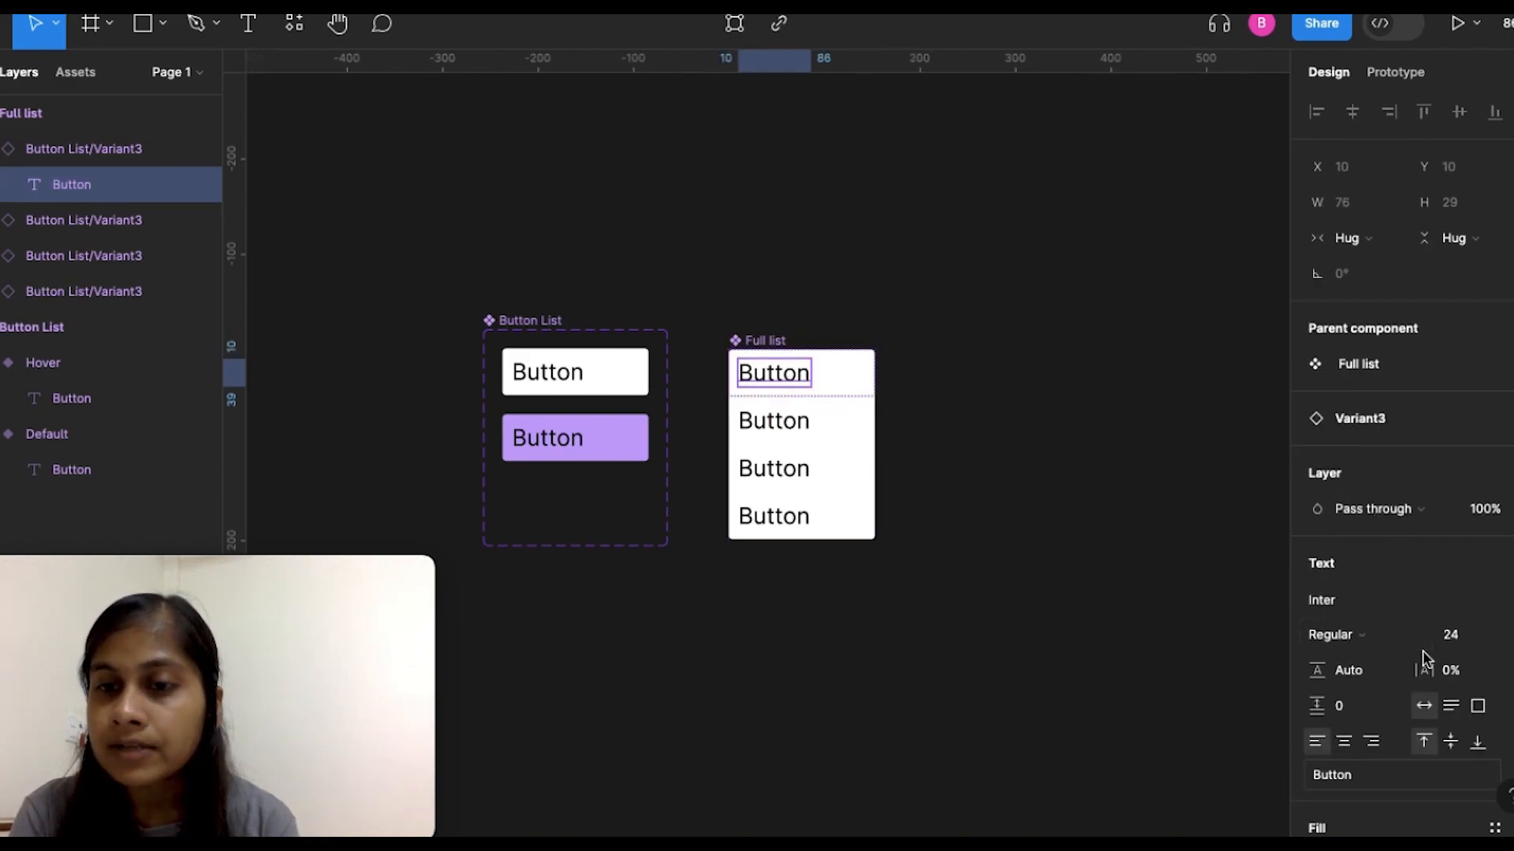
pyautogui.scroll(-2, 1422, 650)
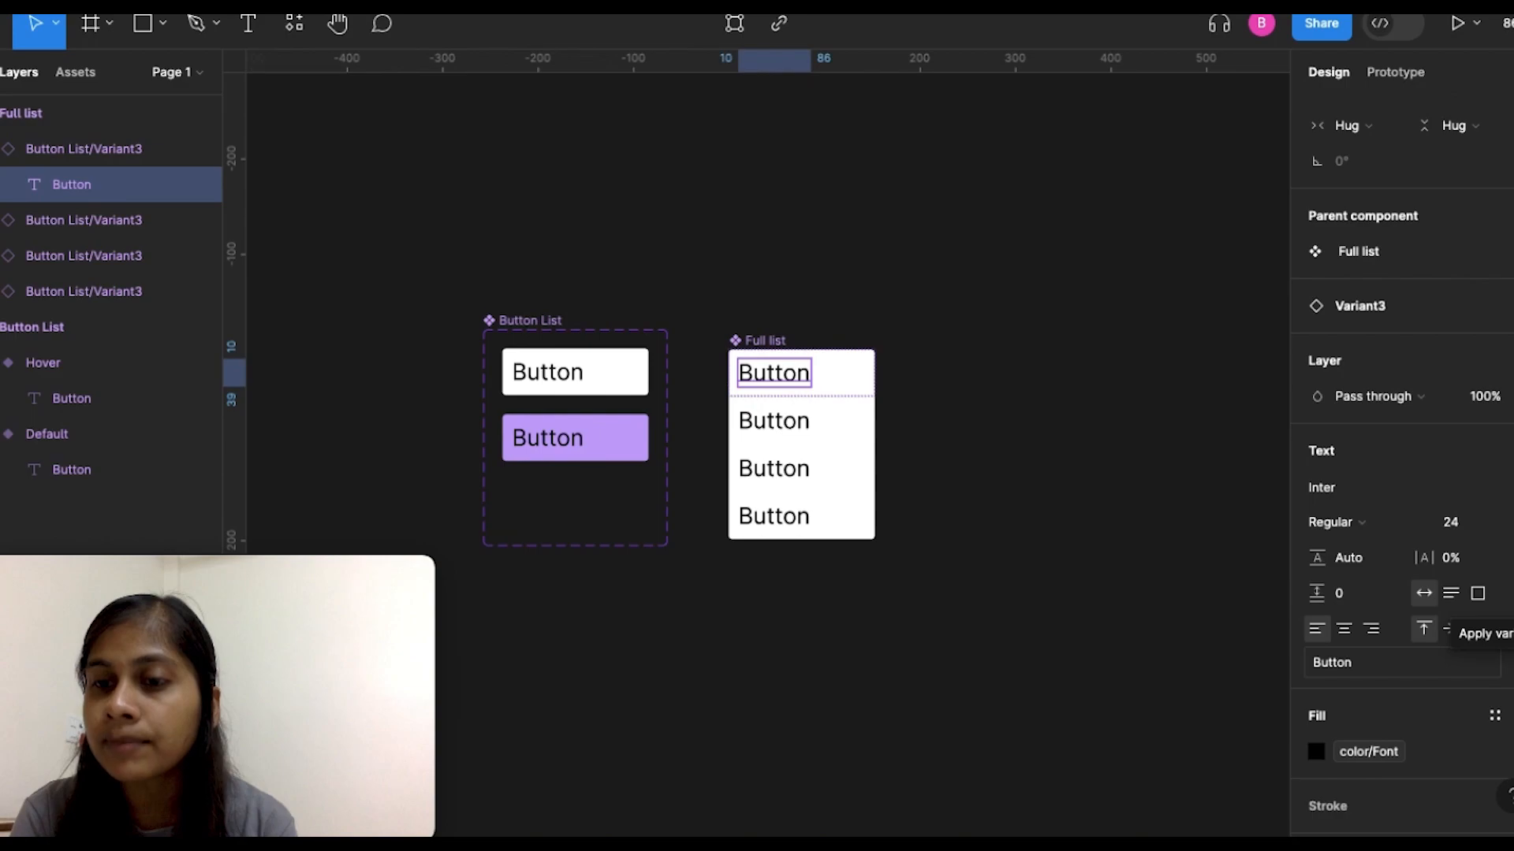
pyautogui.click(1447, 629)
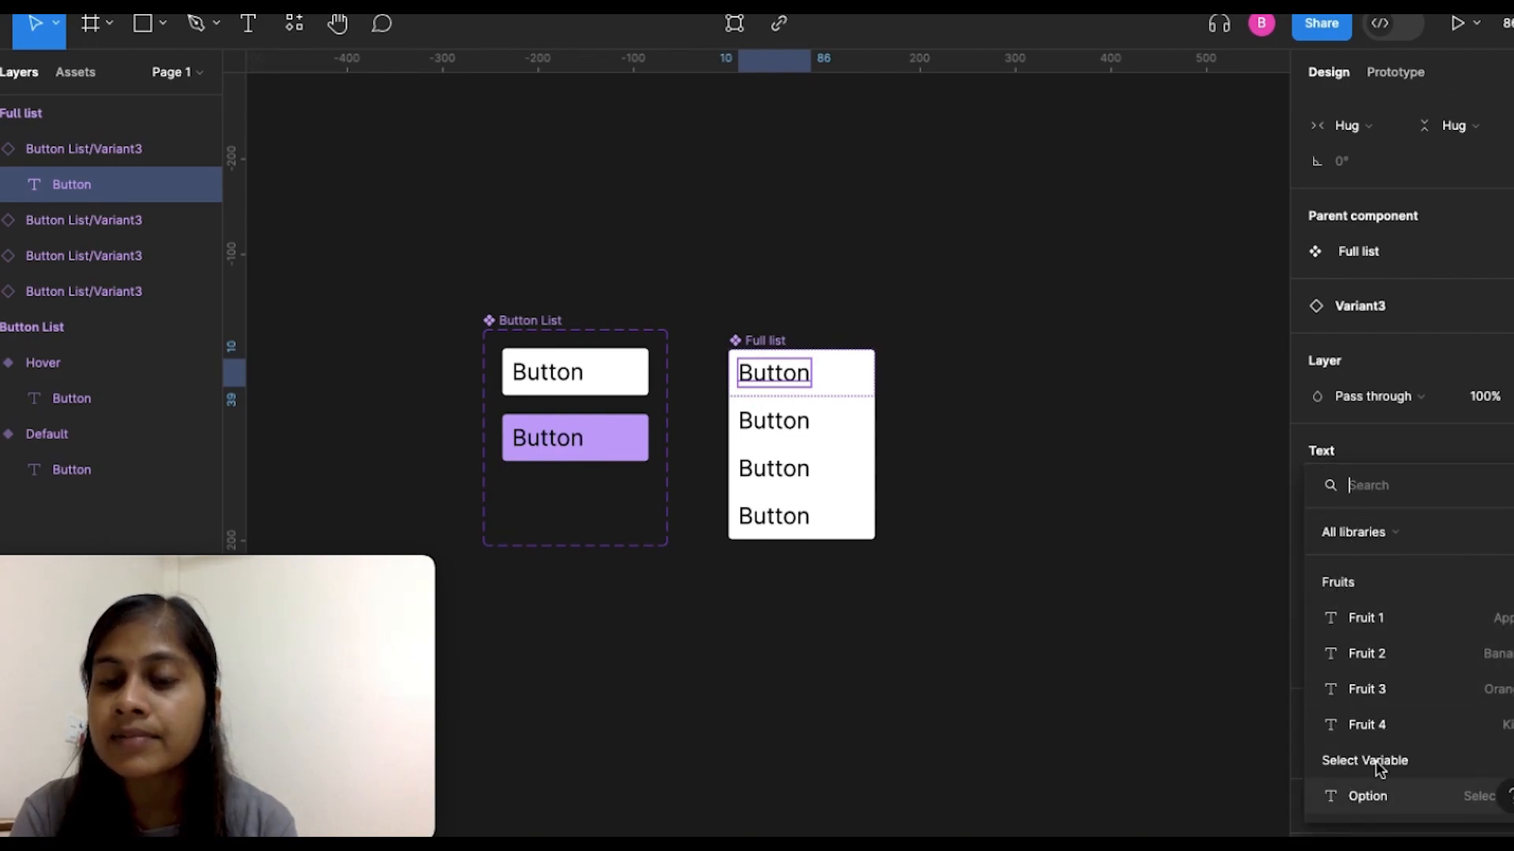
pyautogui.click(1385, 631)
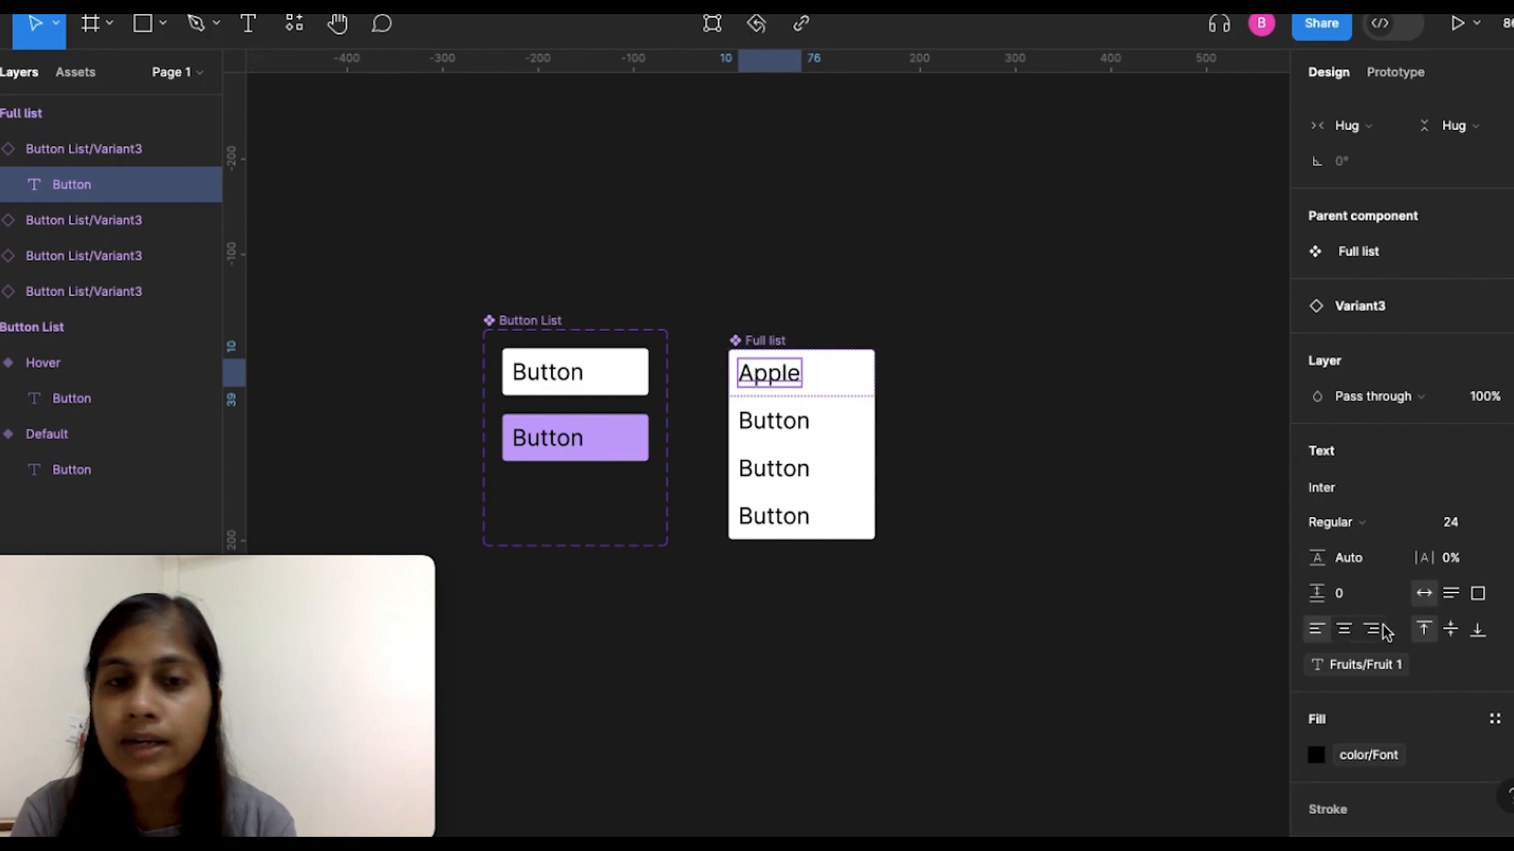
pyautogui.click(779, 426)
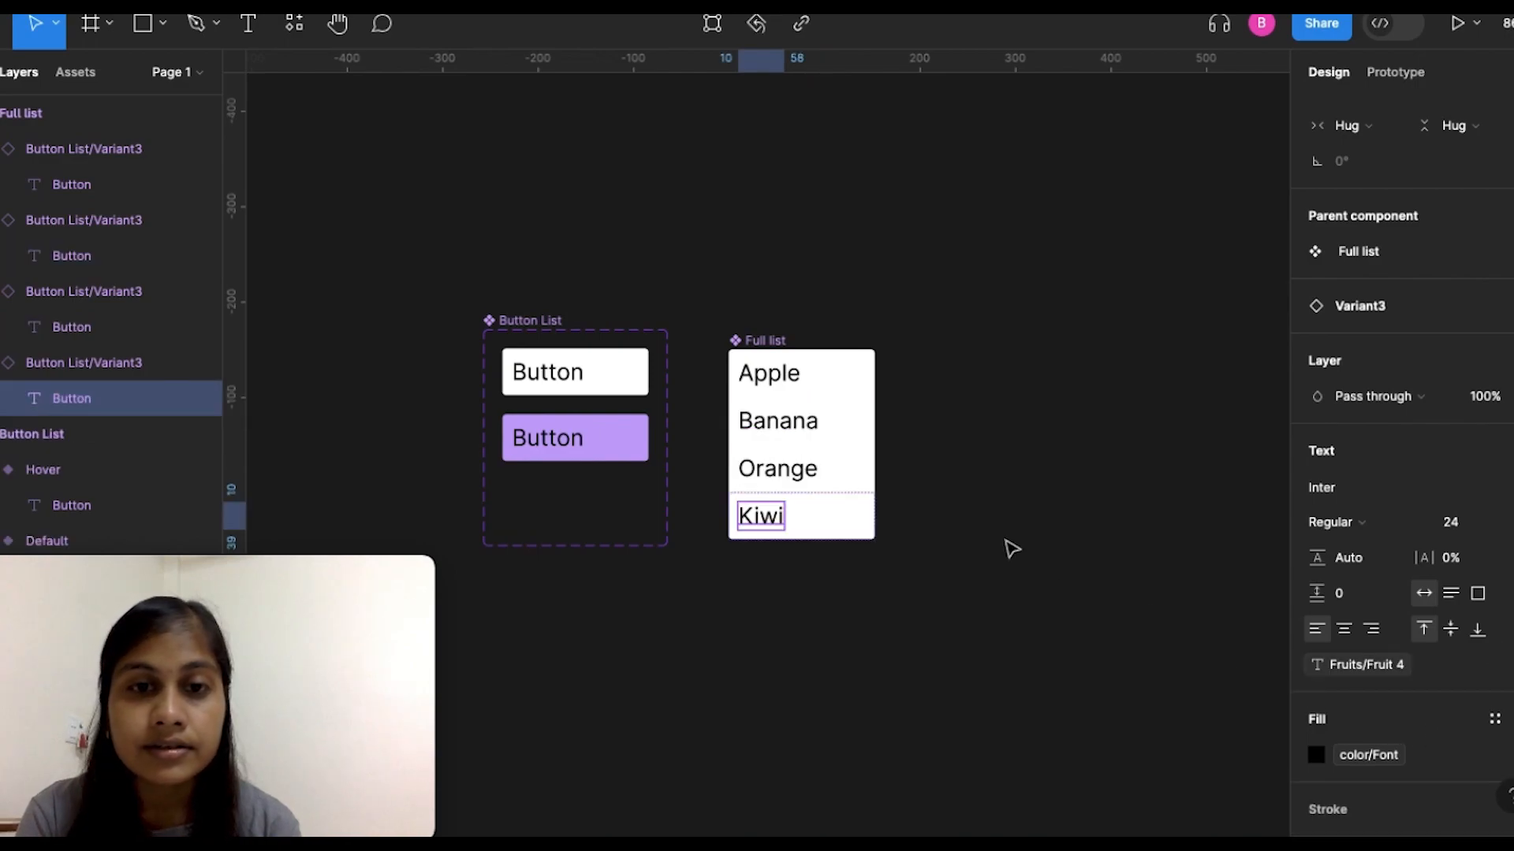
pyautogui.click(1009, 547)
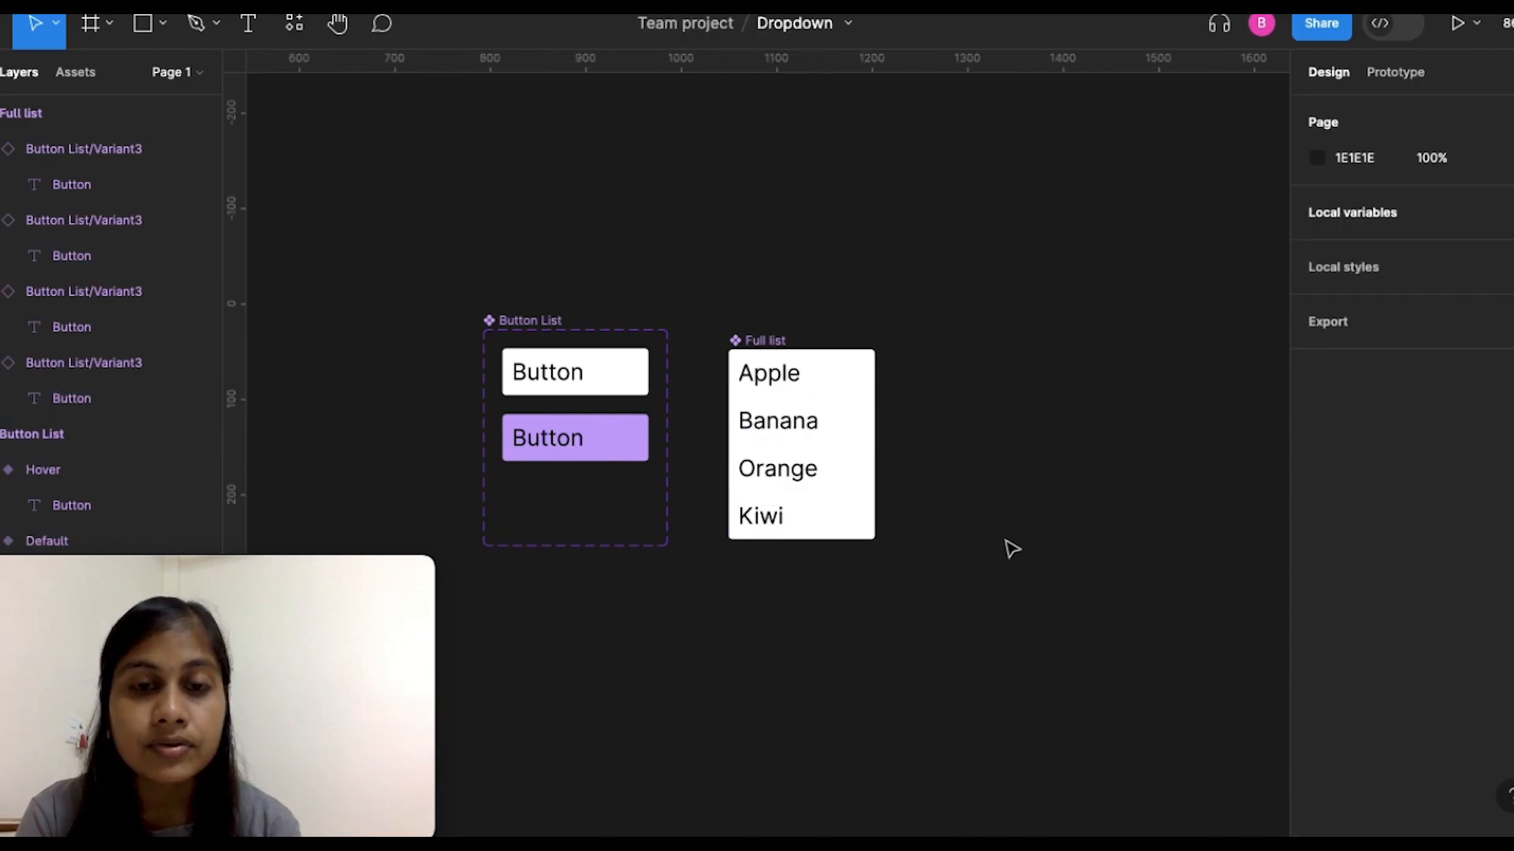
# Step: Add a text layer reading Dropdown below the Button List set and turn it into an auto layout component
pyautogui.click(770, 344)
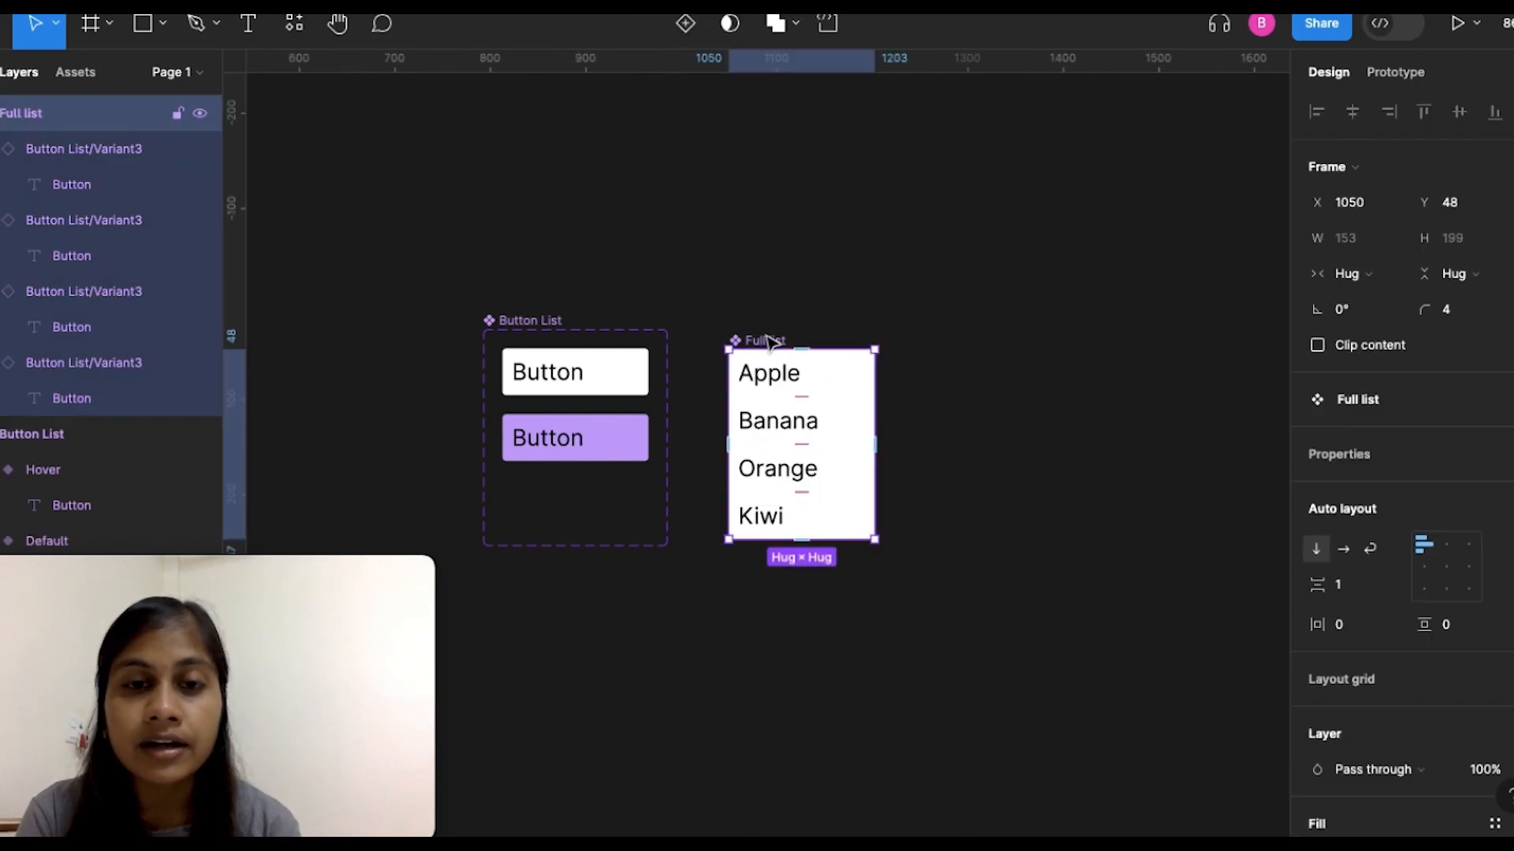
pyautogui.scroll(-1, 946, 721)
pyautogui.scroll(-2, 945, 721)
pyautogui.click(946, 721)
pyautogui.scroll(-4, 946, 721)
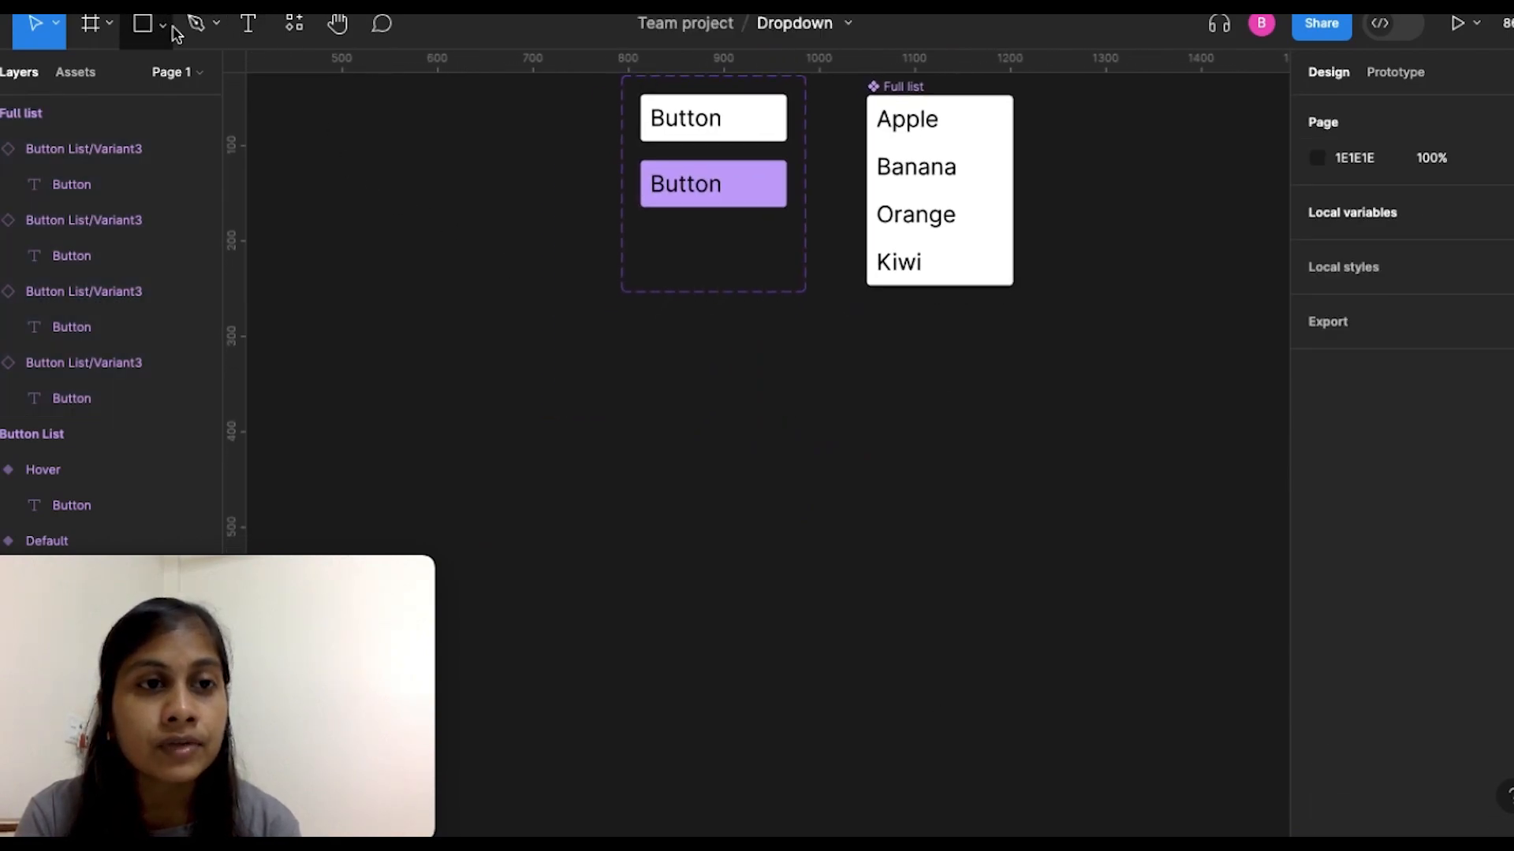
pyautogui.click(251, 32)
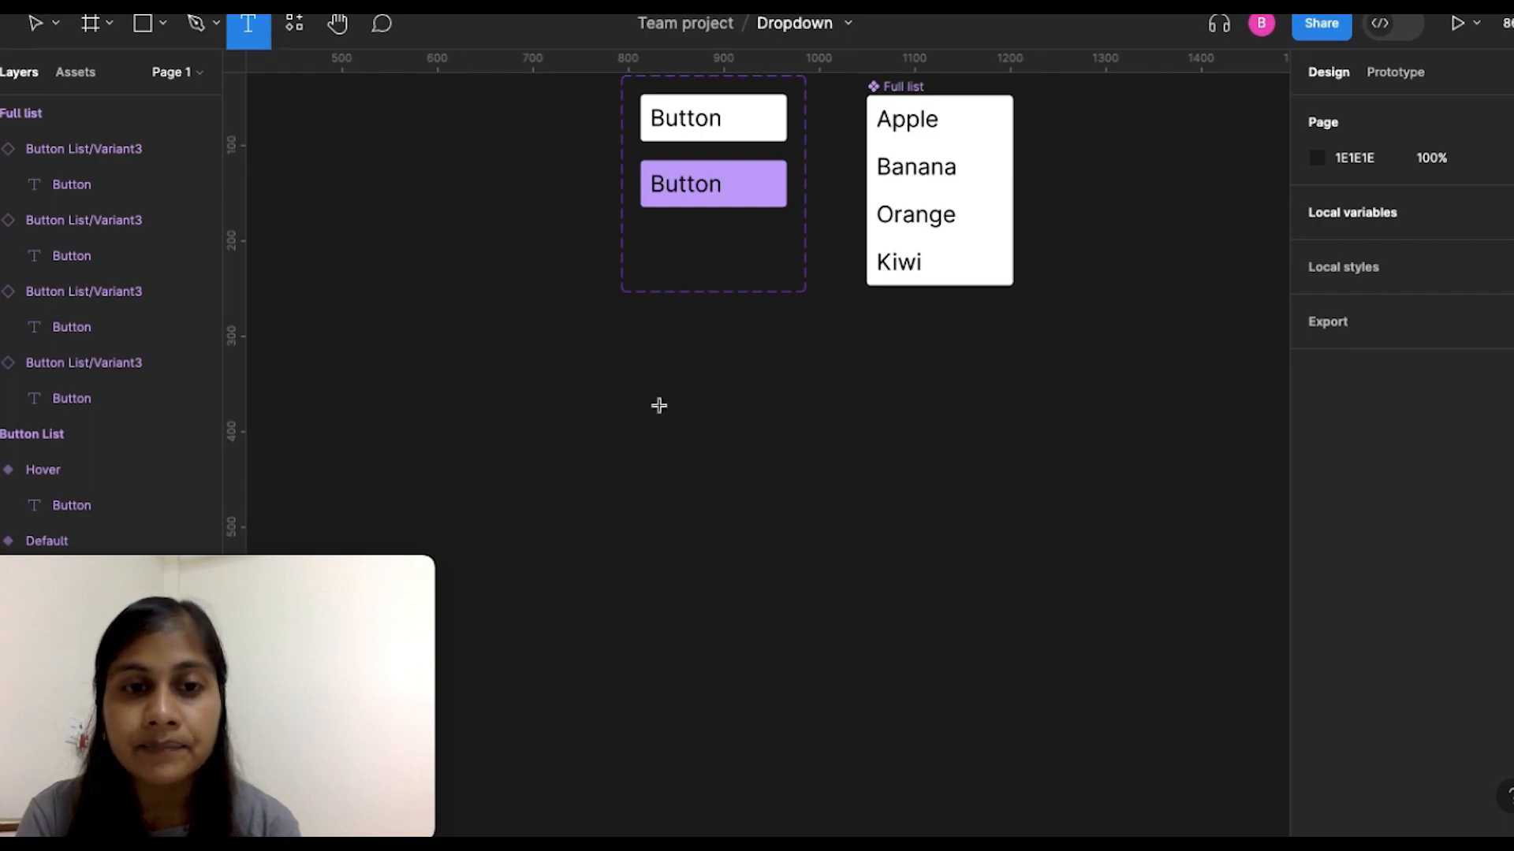
pyautogui.click(631, 392)
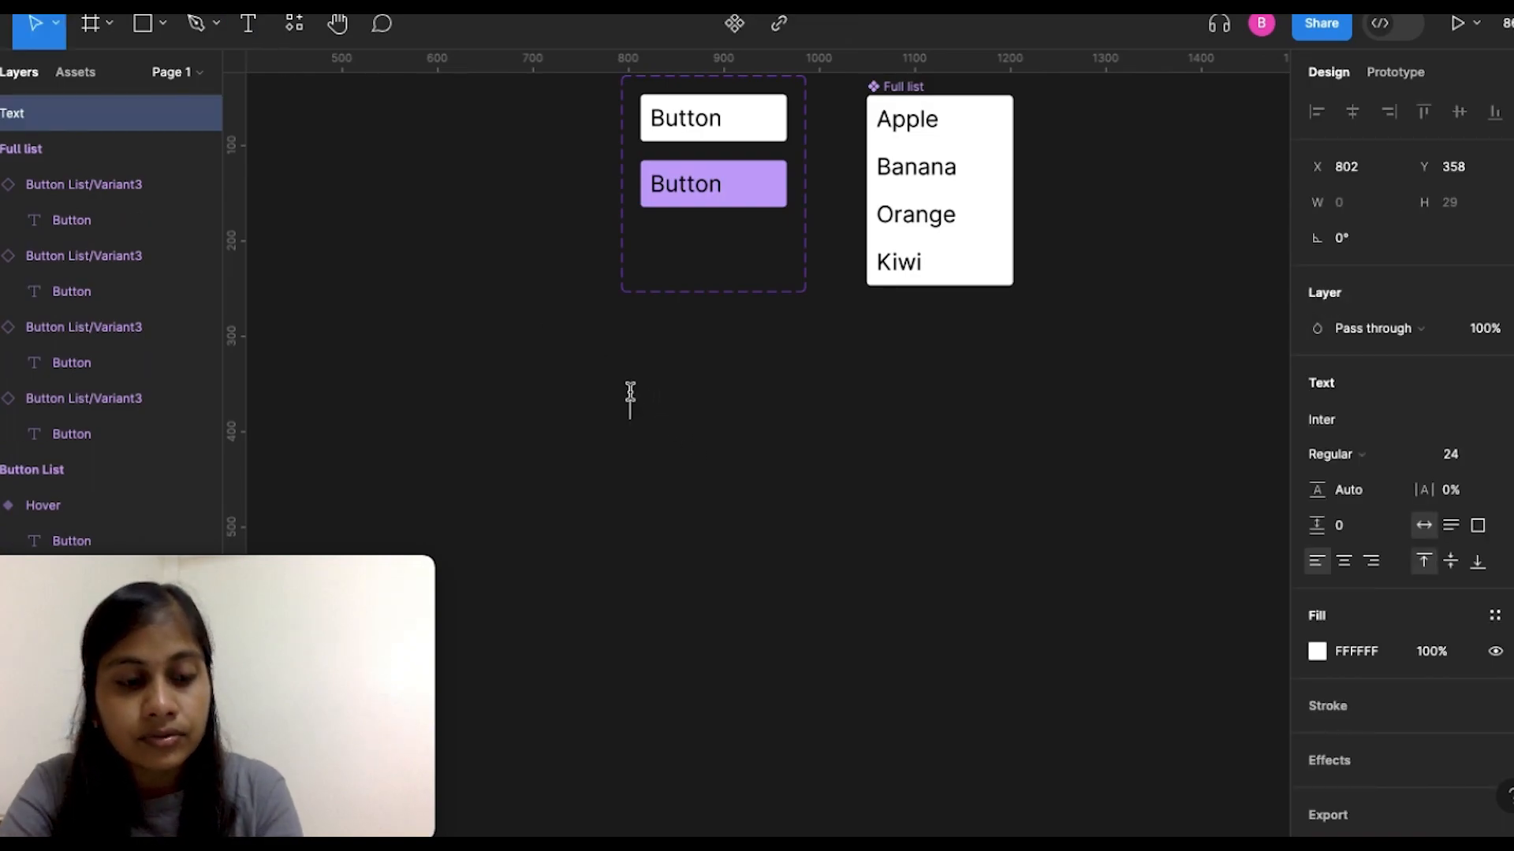
pyautogui.write('Dropdown')
pyautogui.press('Escape')
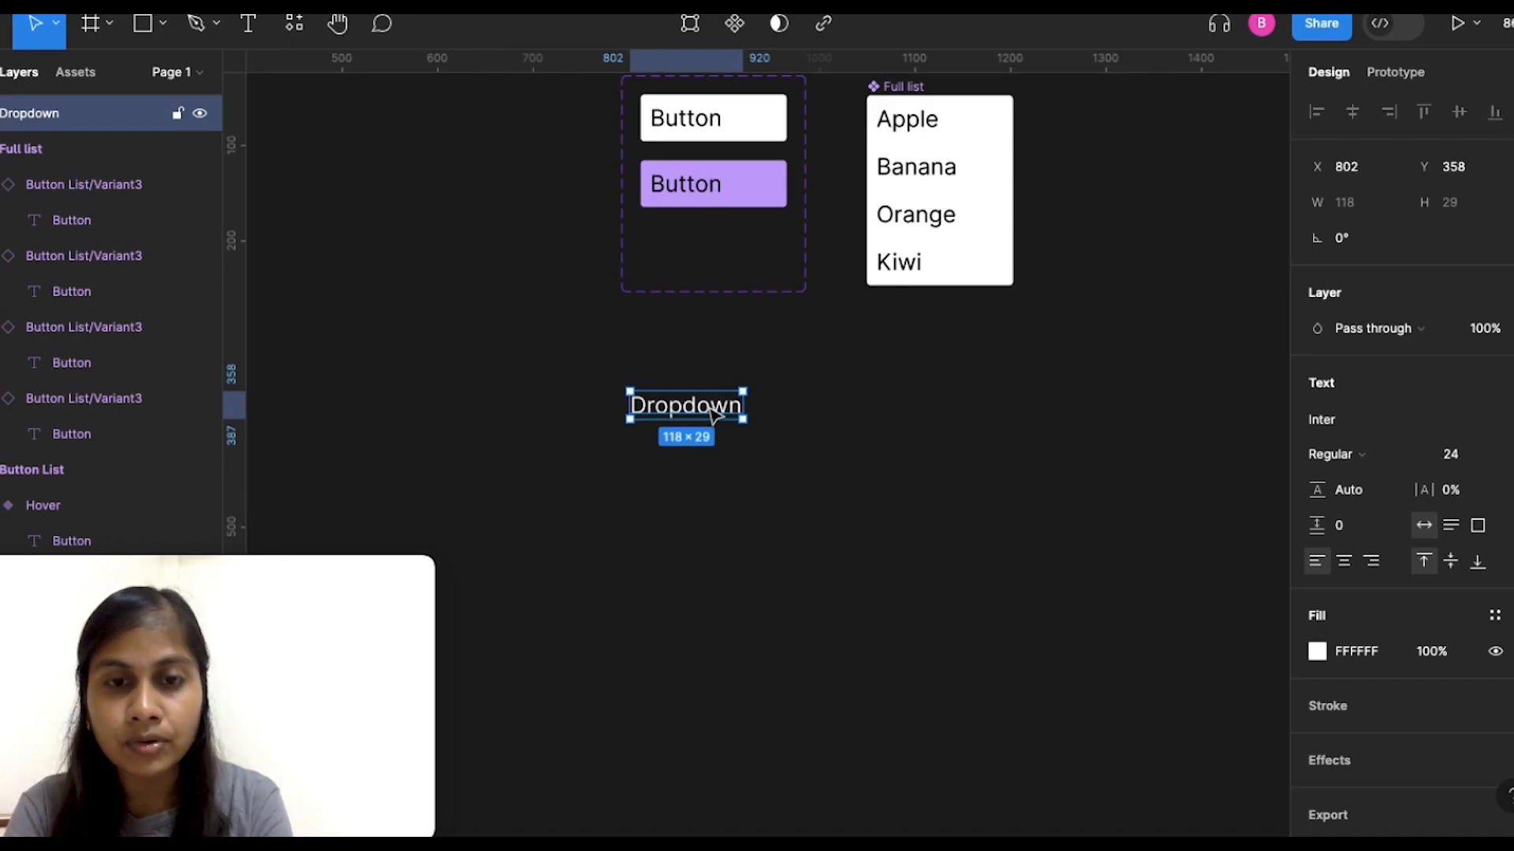
pyautogui.hotkey('shift', 'a')
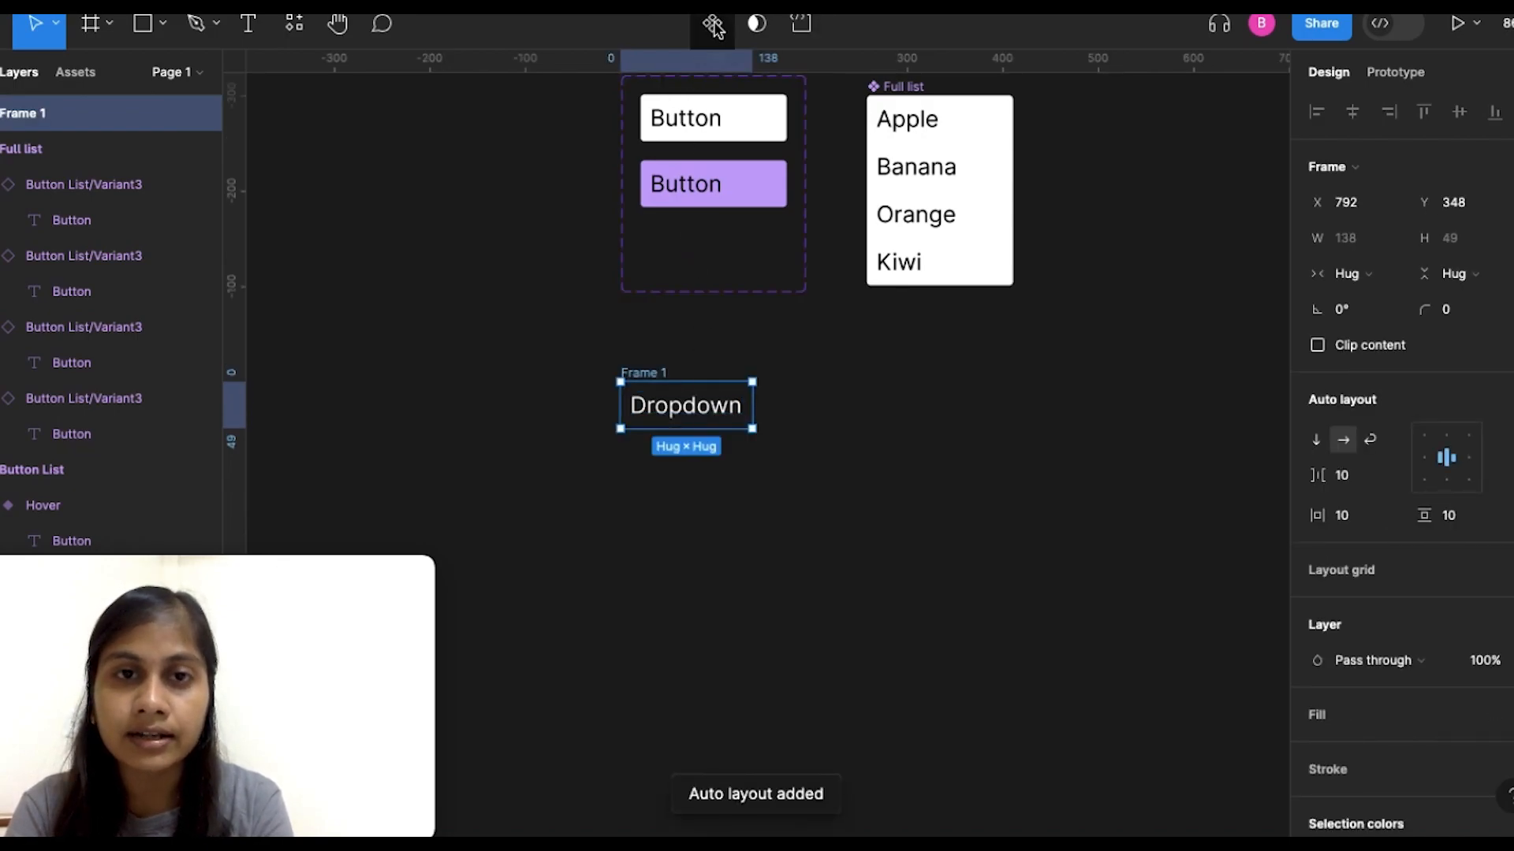
pyautogui.click(714, 25)
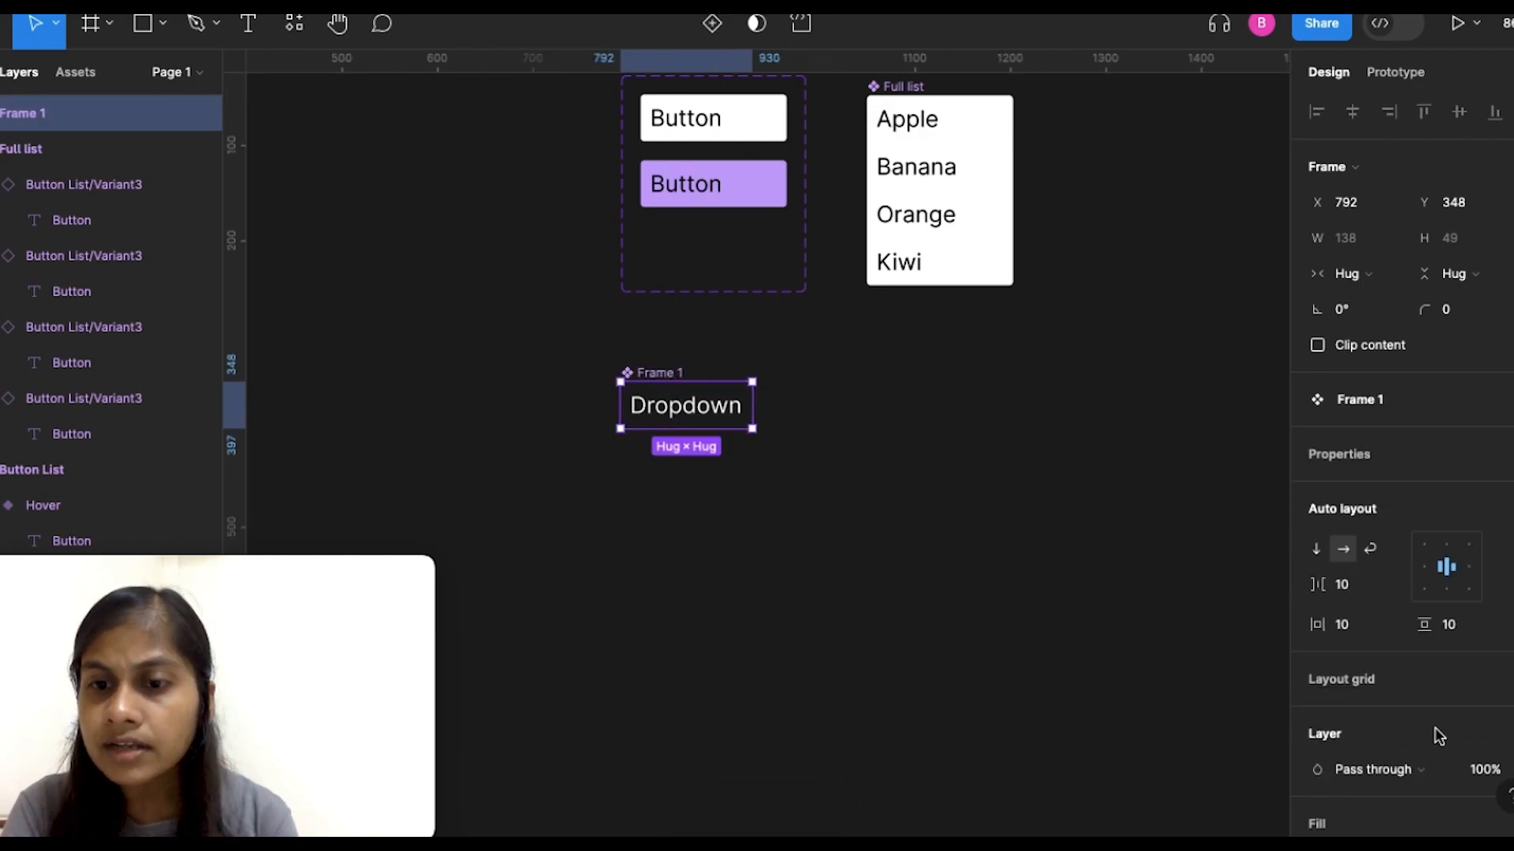
# Step: Add a fill to the Dropdown text's component frame and set it to the Primary color variable
pyautogui.scroll(-4, 1436, 734)
pyautogui.click(1322, 511)
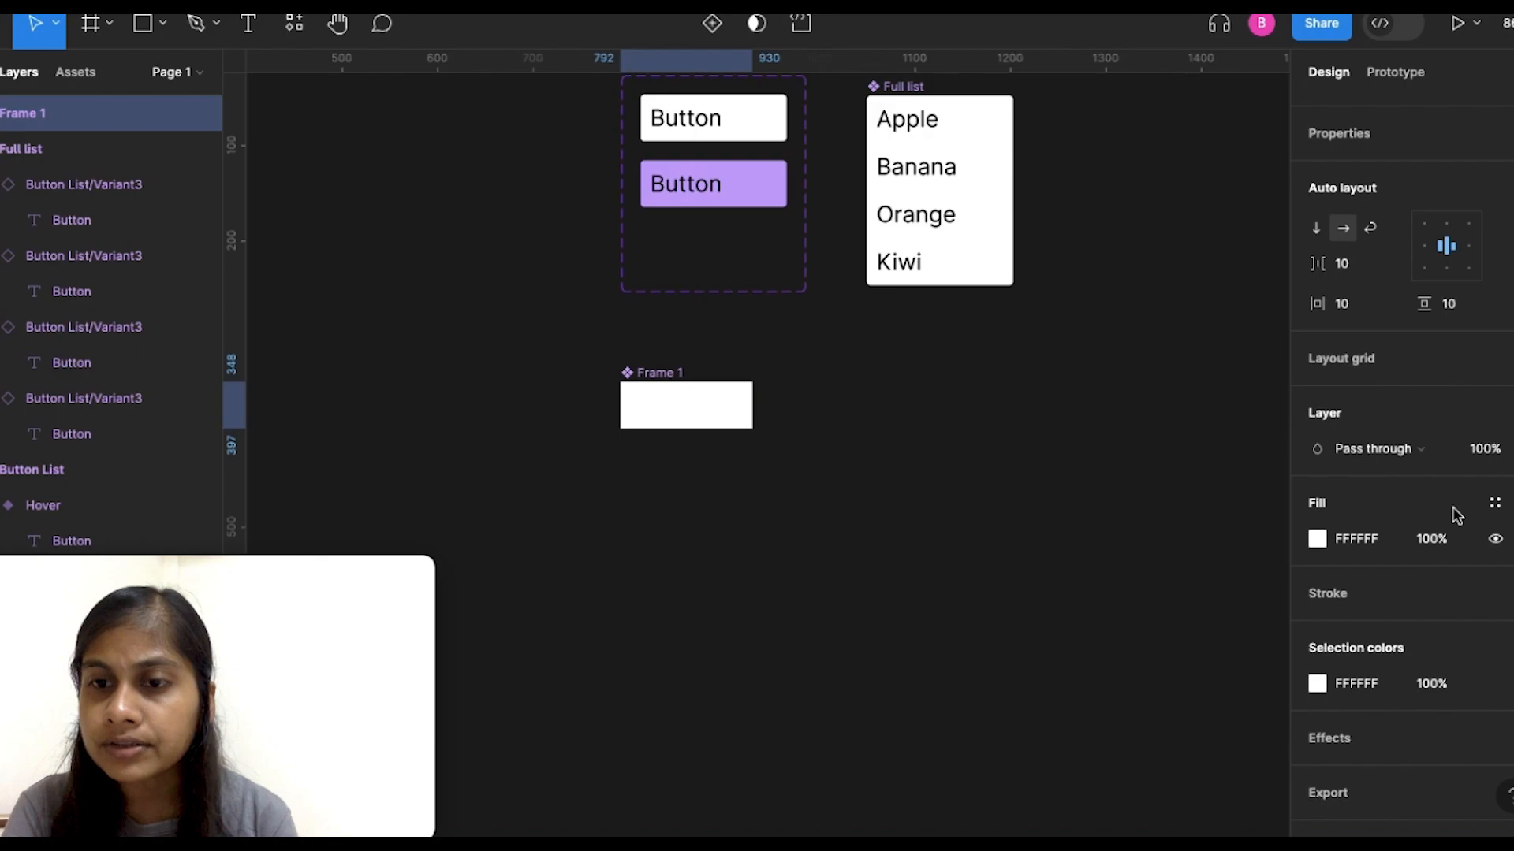
pyautogui.click(1496, 506)
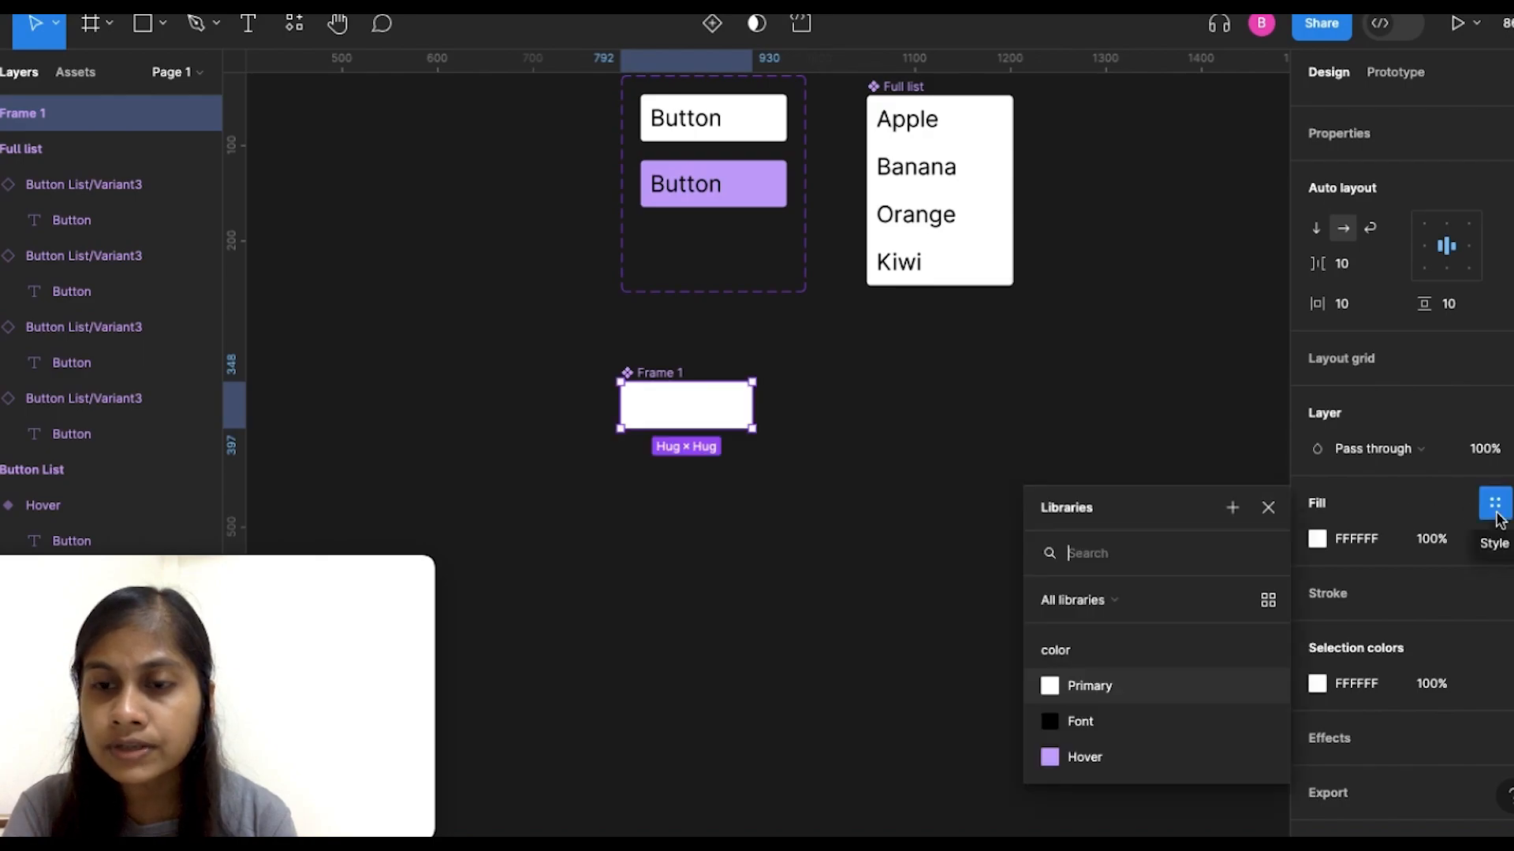
pyautogui.click(1088, 687)
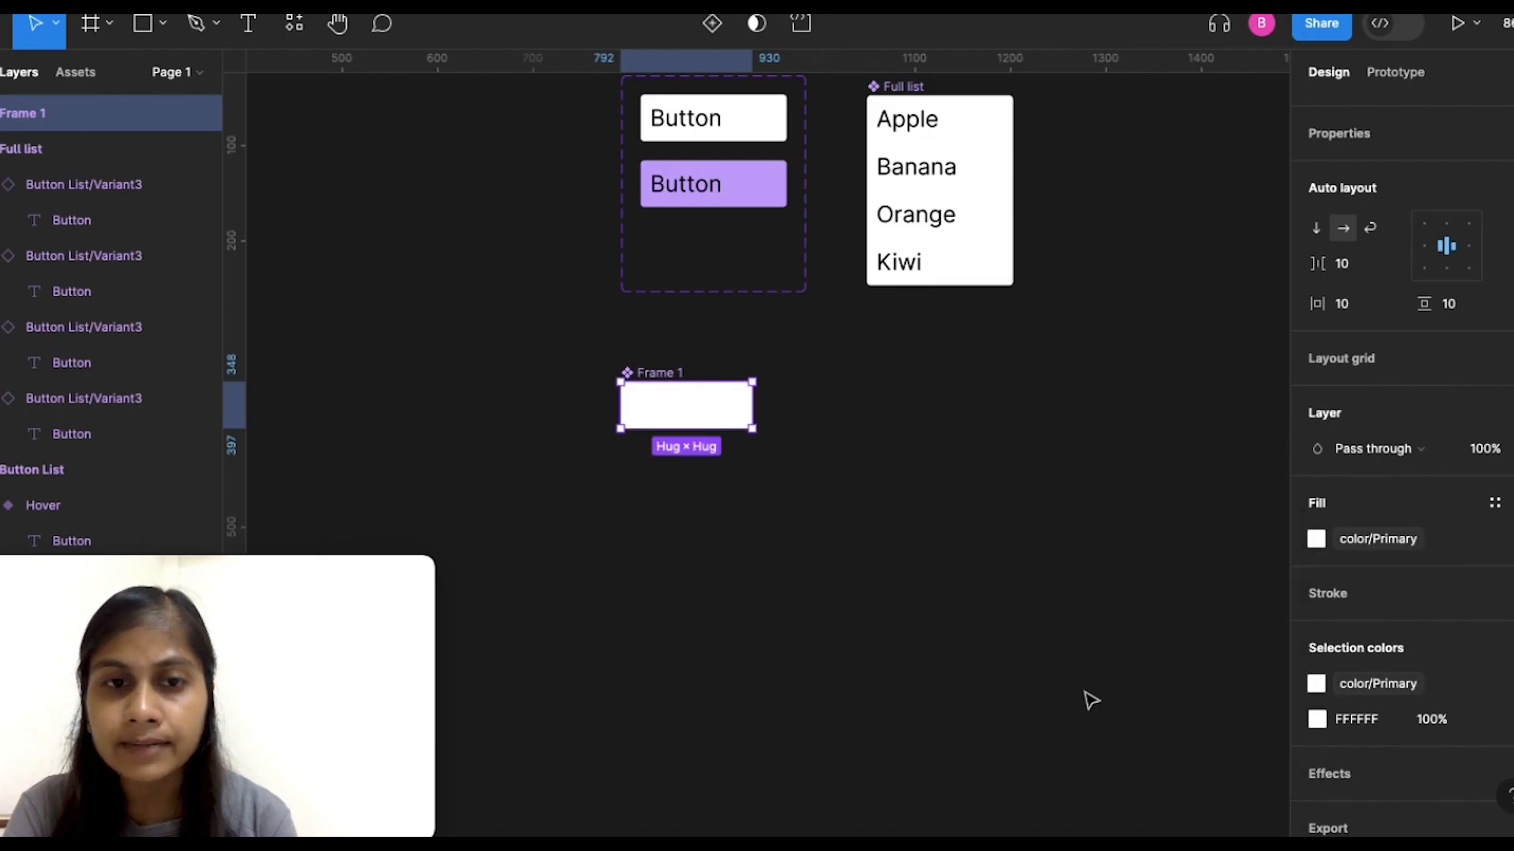
# Step: Set the fill of the Dropdown text inside the Frame 1 component to the Font color variable
pyautogui.doubleClick(674, 407)
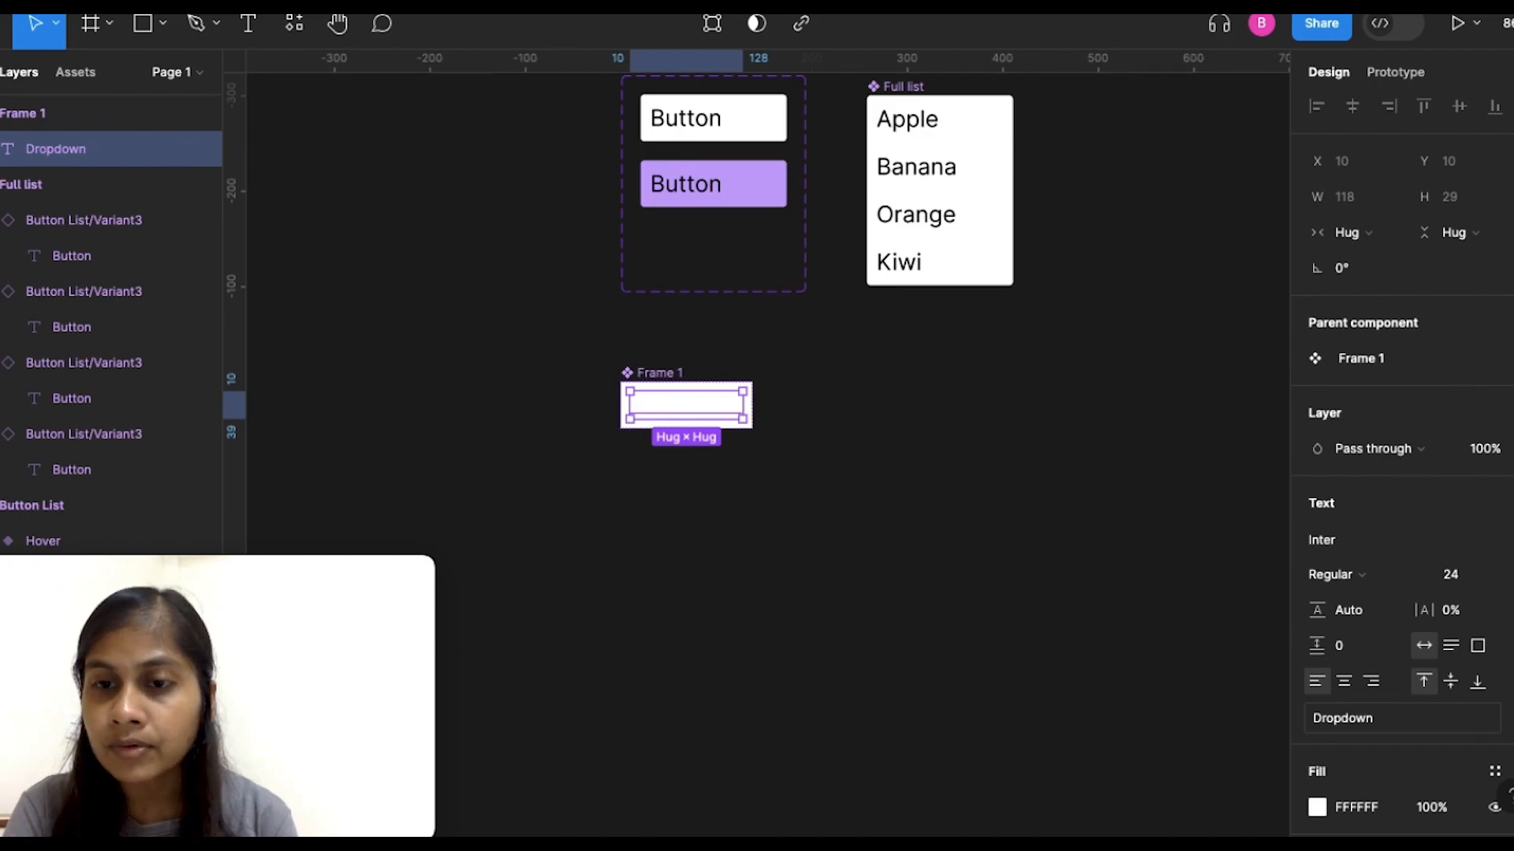
pyautogui.click(1495, 503)
pyautogui.click(1122, 621)
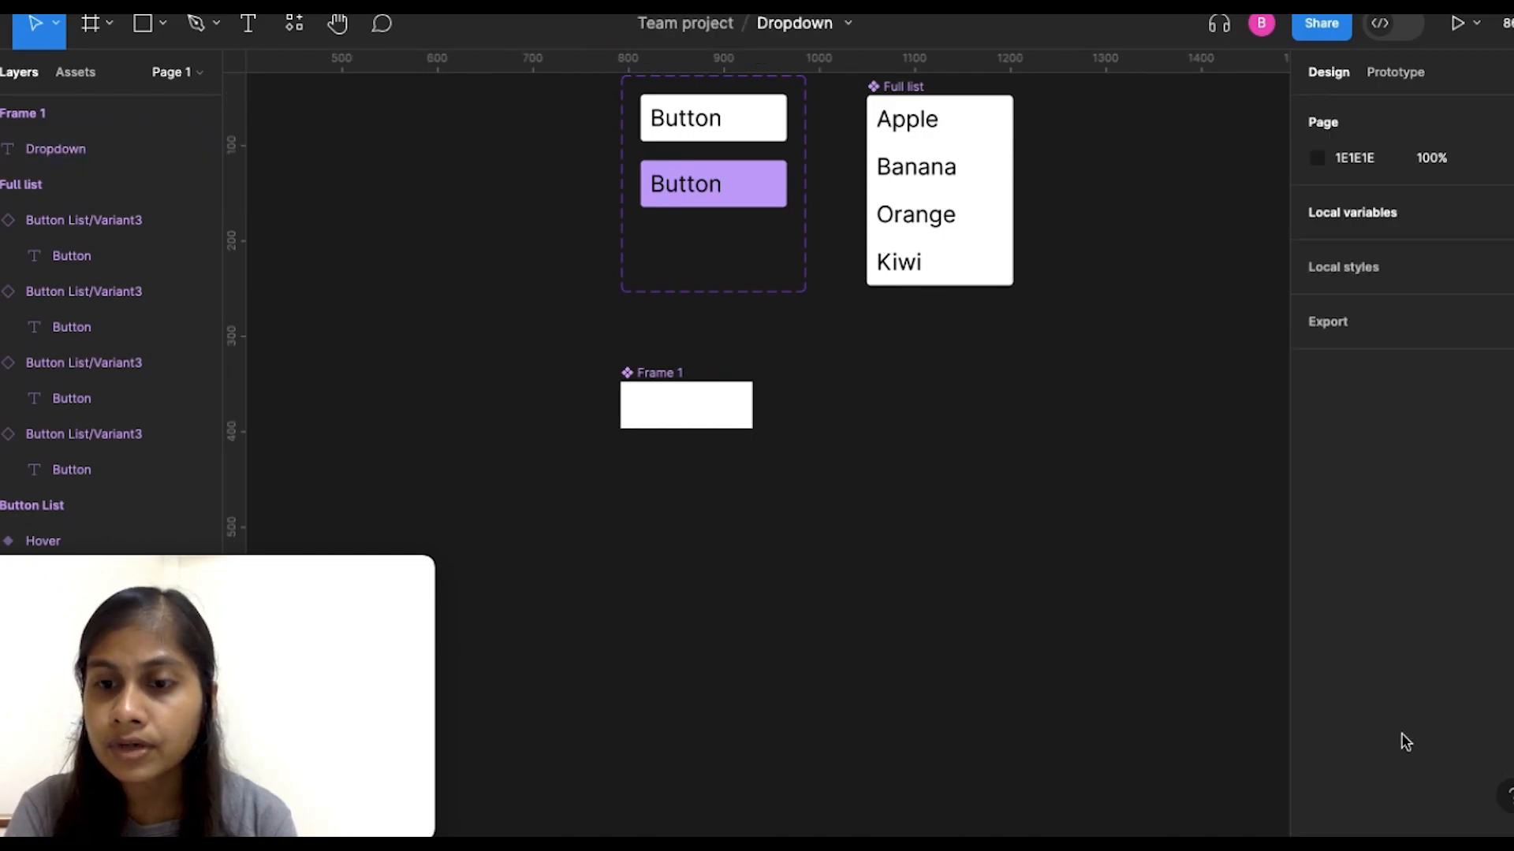
pyautogui.click(656, 414)
pyautogui.click(660, 417)
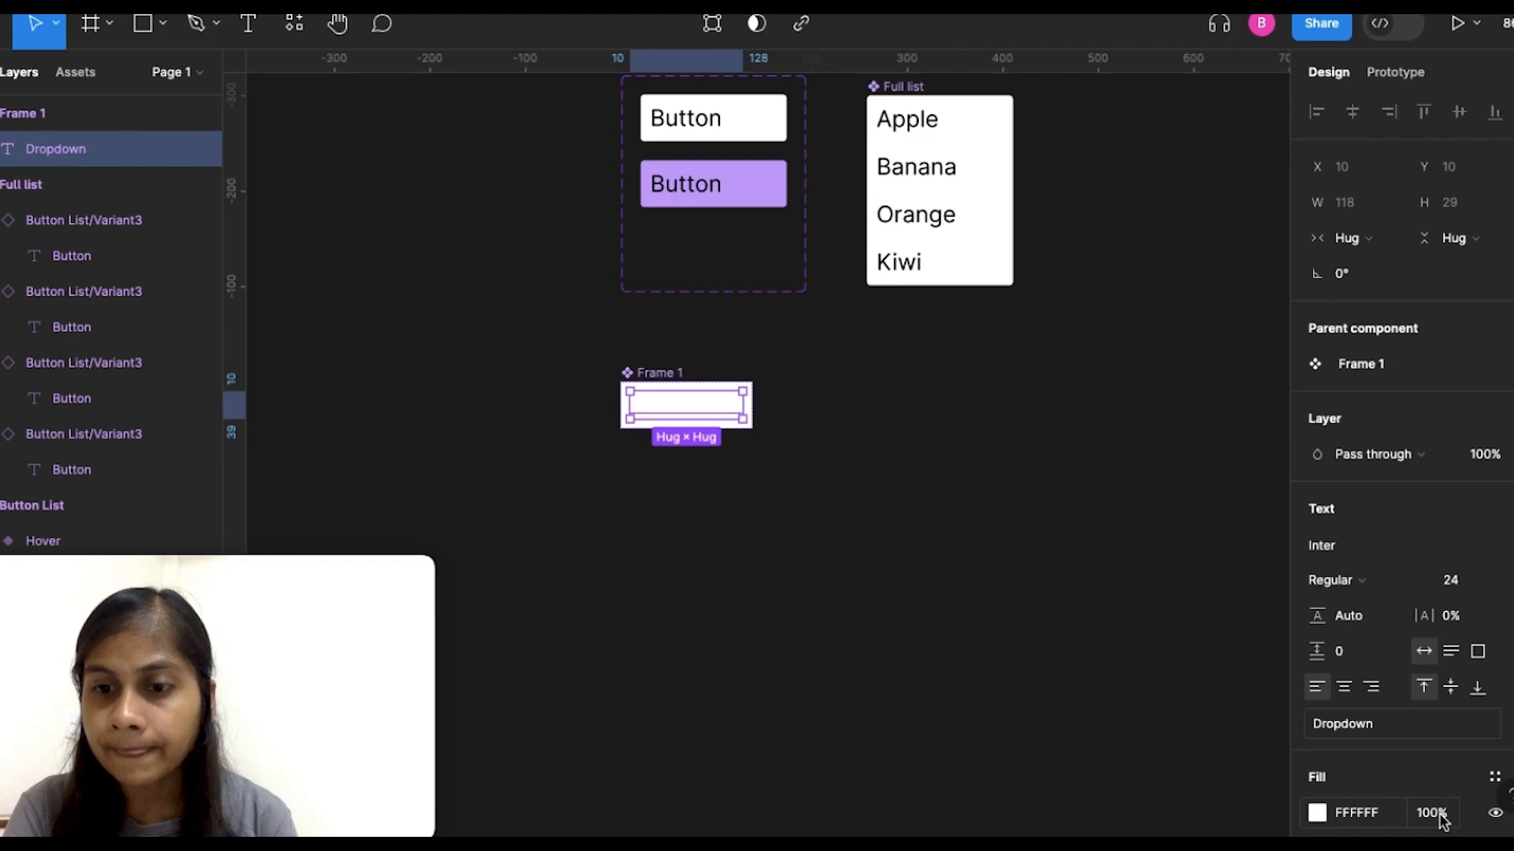
pyautogui.scroll(-3, 1441, 820)
pyautogui.click(1495, 557)
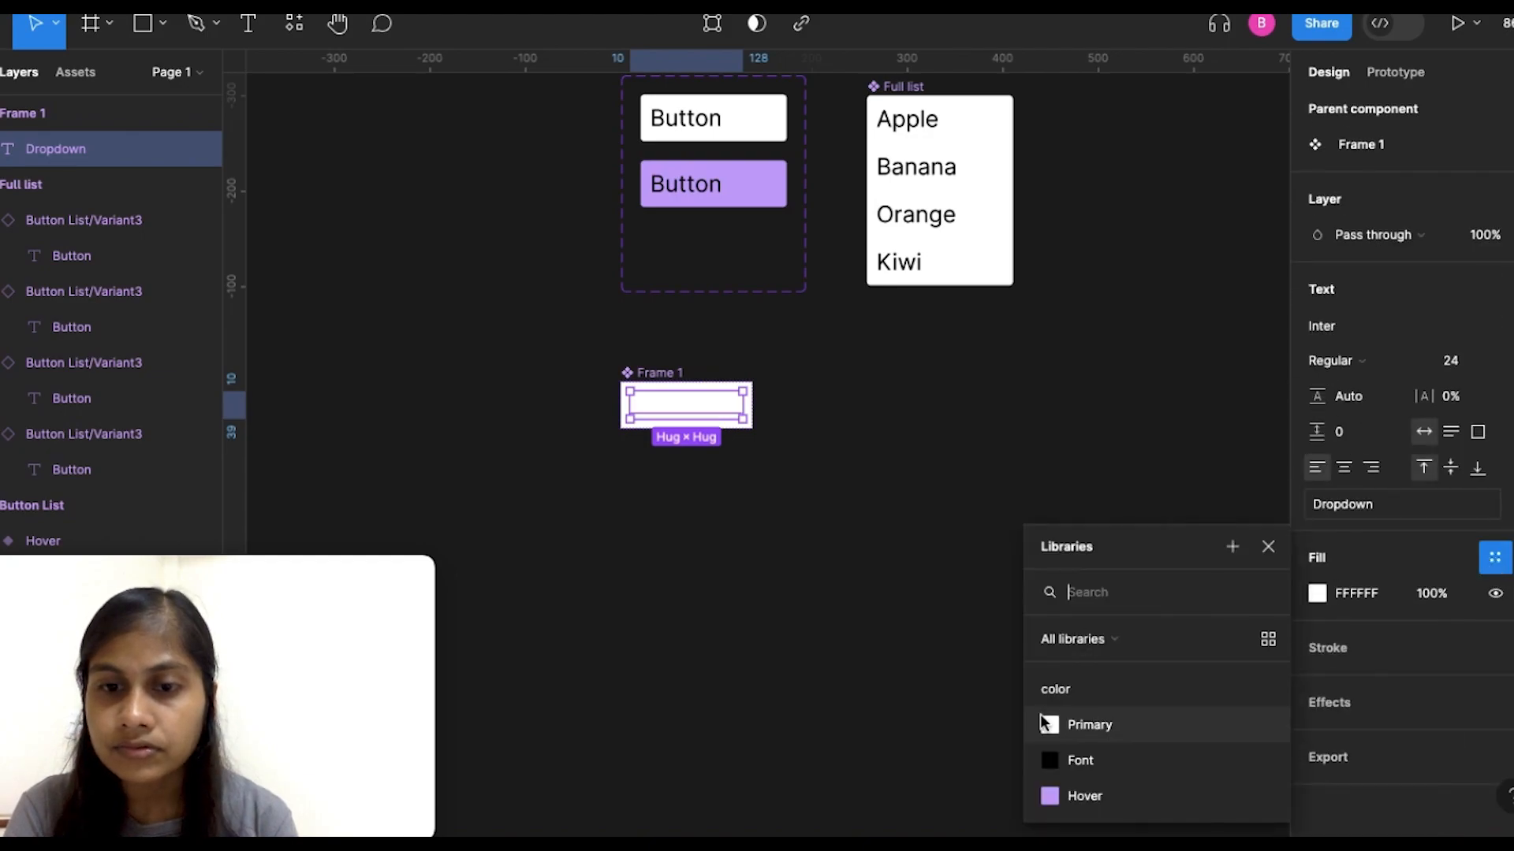
pyautogui.click(1077, 766)
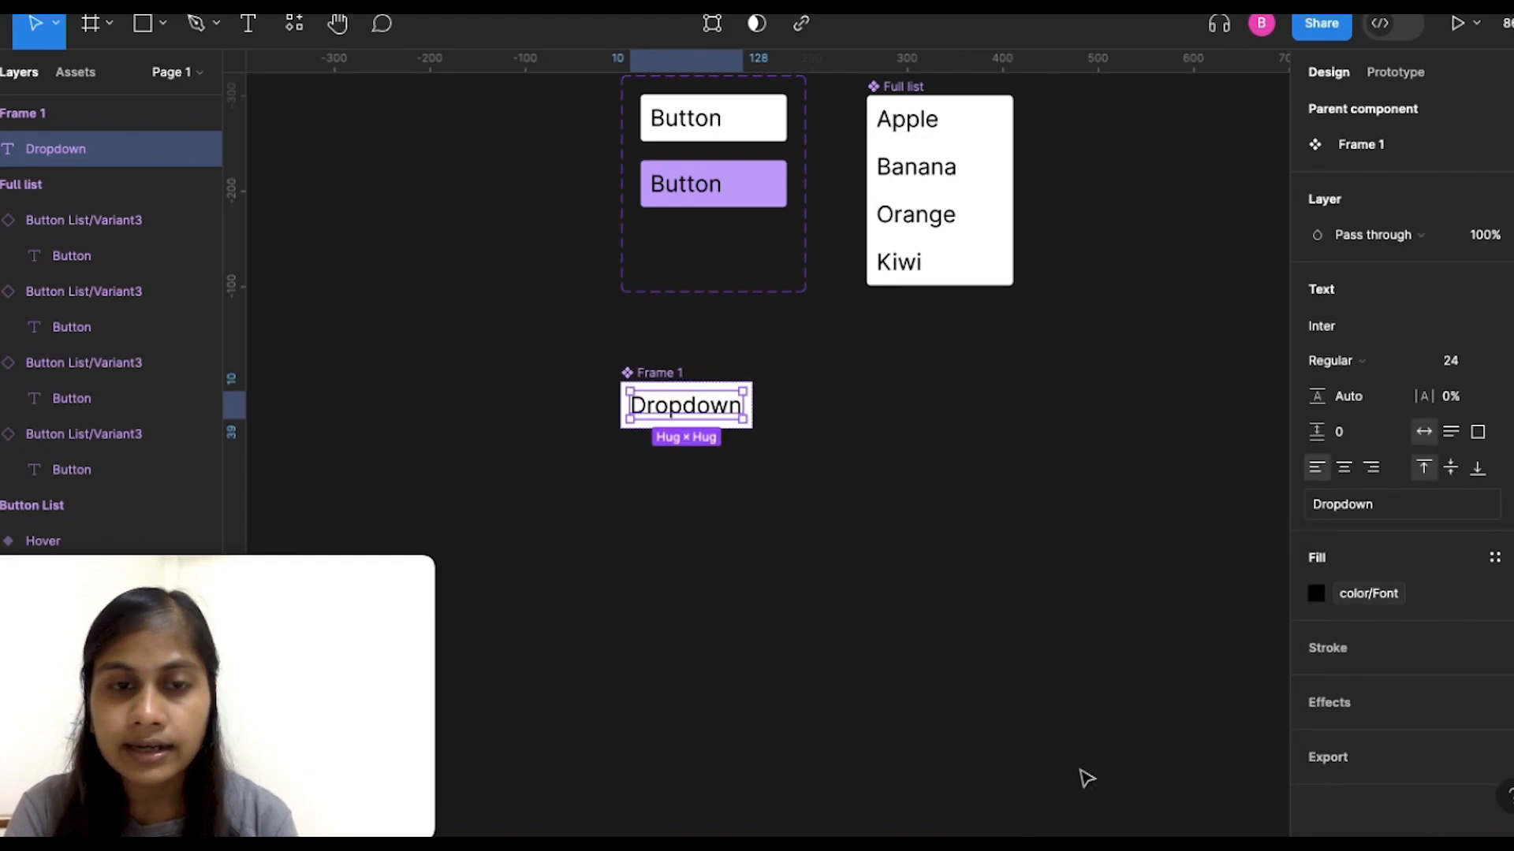
# Step: Set the corner radius of the Frame 1 component to 4
pyautogui.click(811, 412)
pyautogui.click(660, 377)
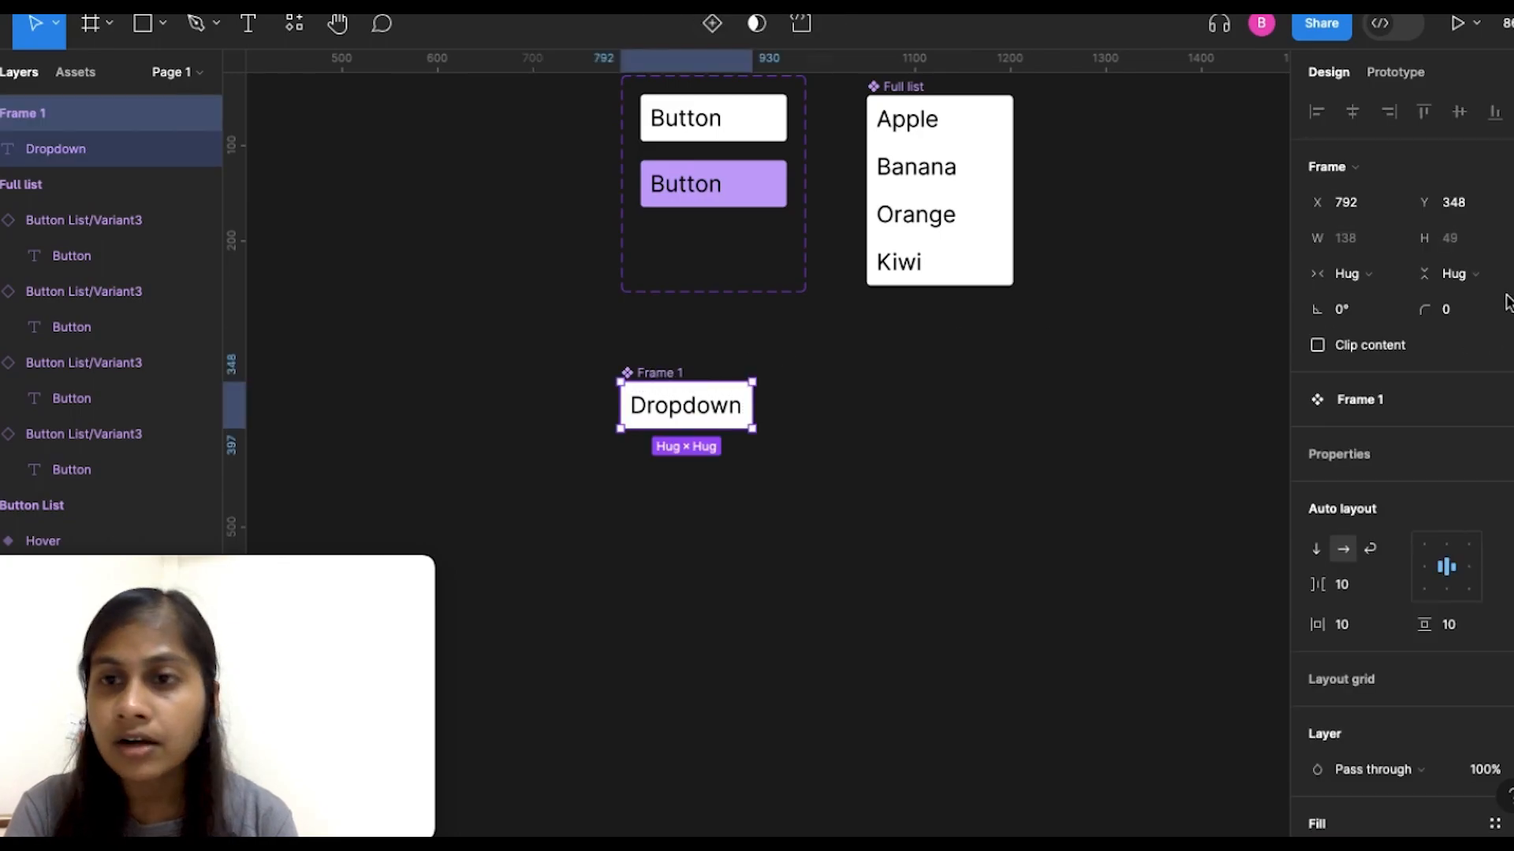
pyautogui.click(1468, 314)
pyautogui.write('4')
pyautogui.press('Return')
pyautogui.click(987, 527)
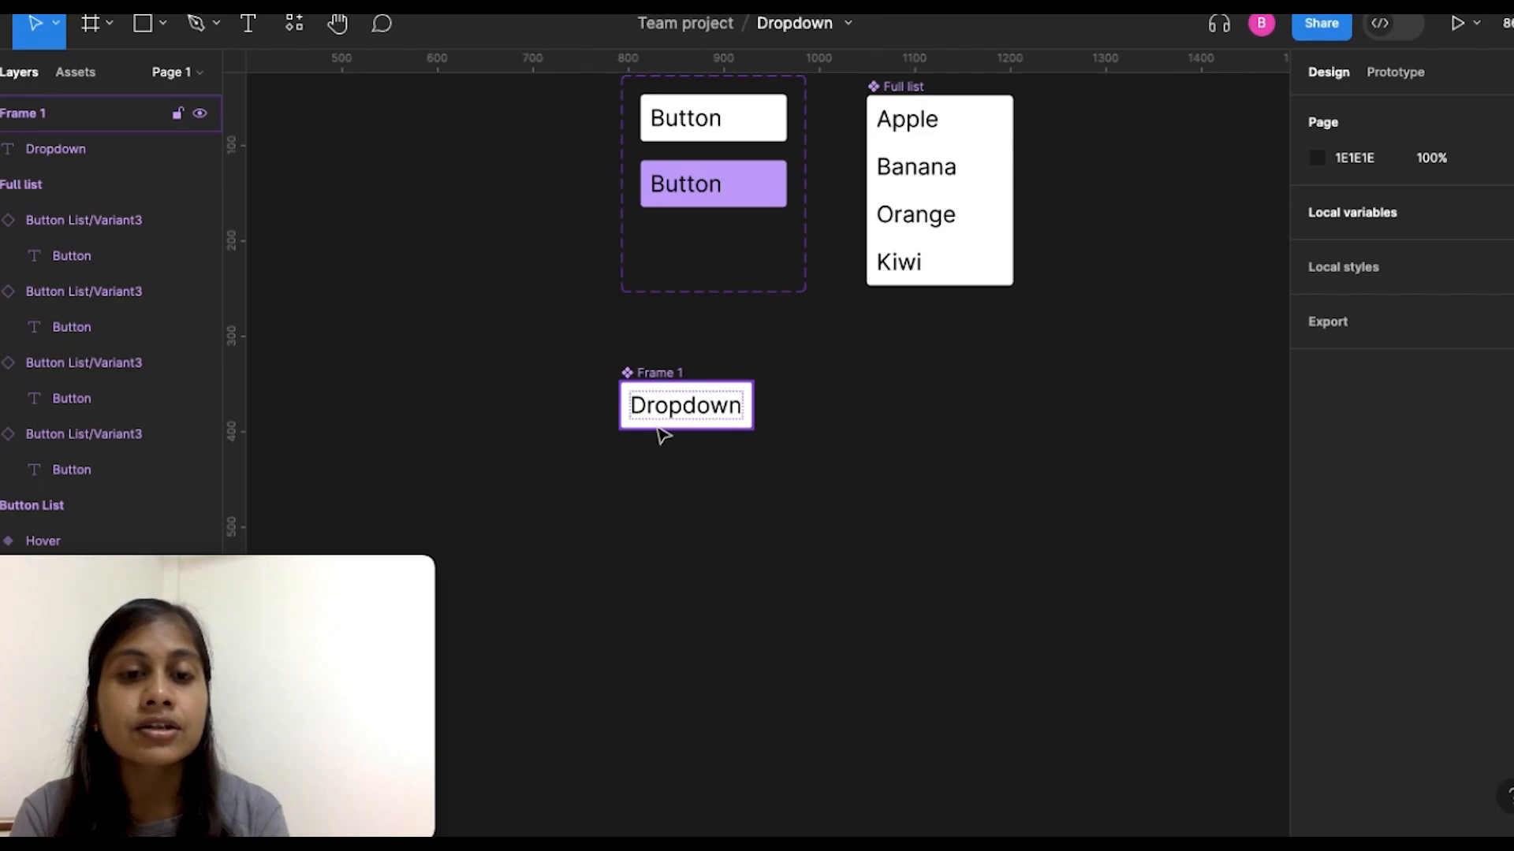
pyautogui.press('Escape')
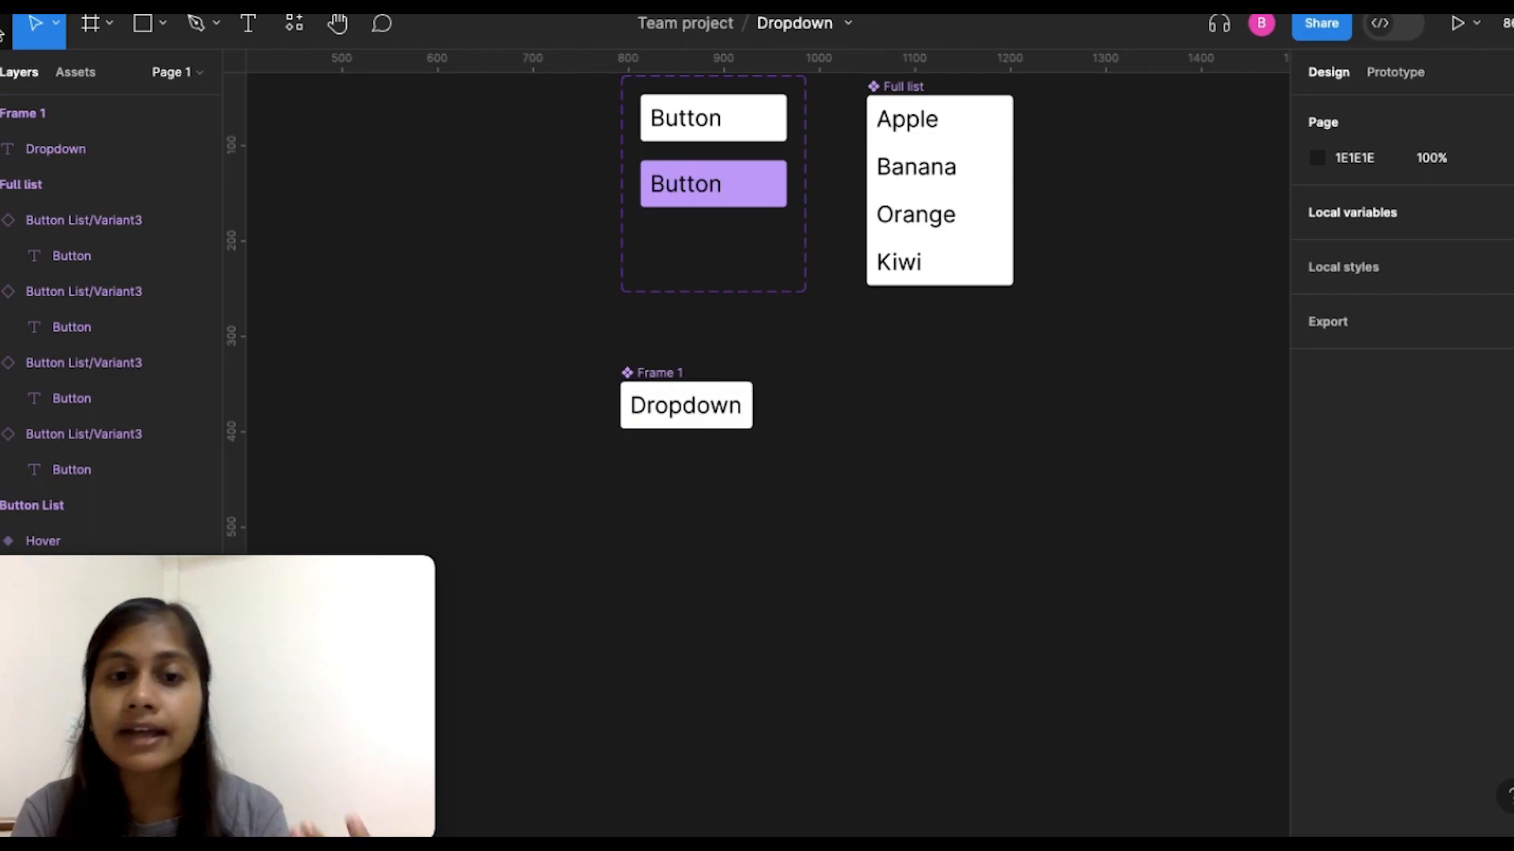
# Step: Run the Iconify plugin and import the left-pointing fluent:ios-arrow-24-filled icon from its arrow results
pyautogui.click(2, 31)
pyautogui.moveTo(134, 376)
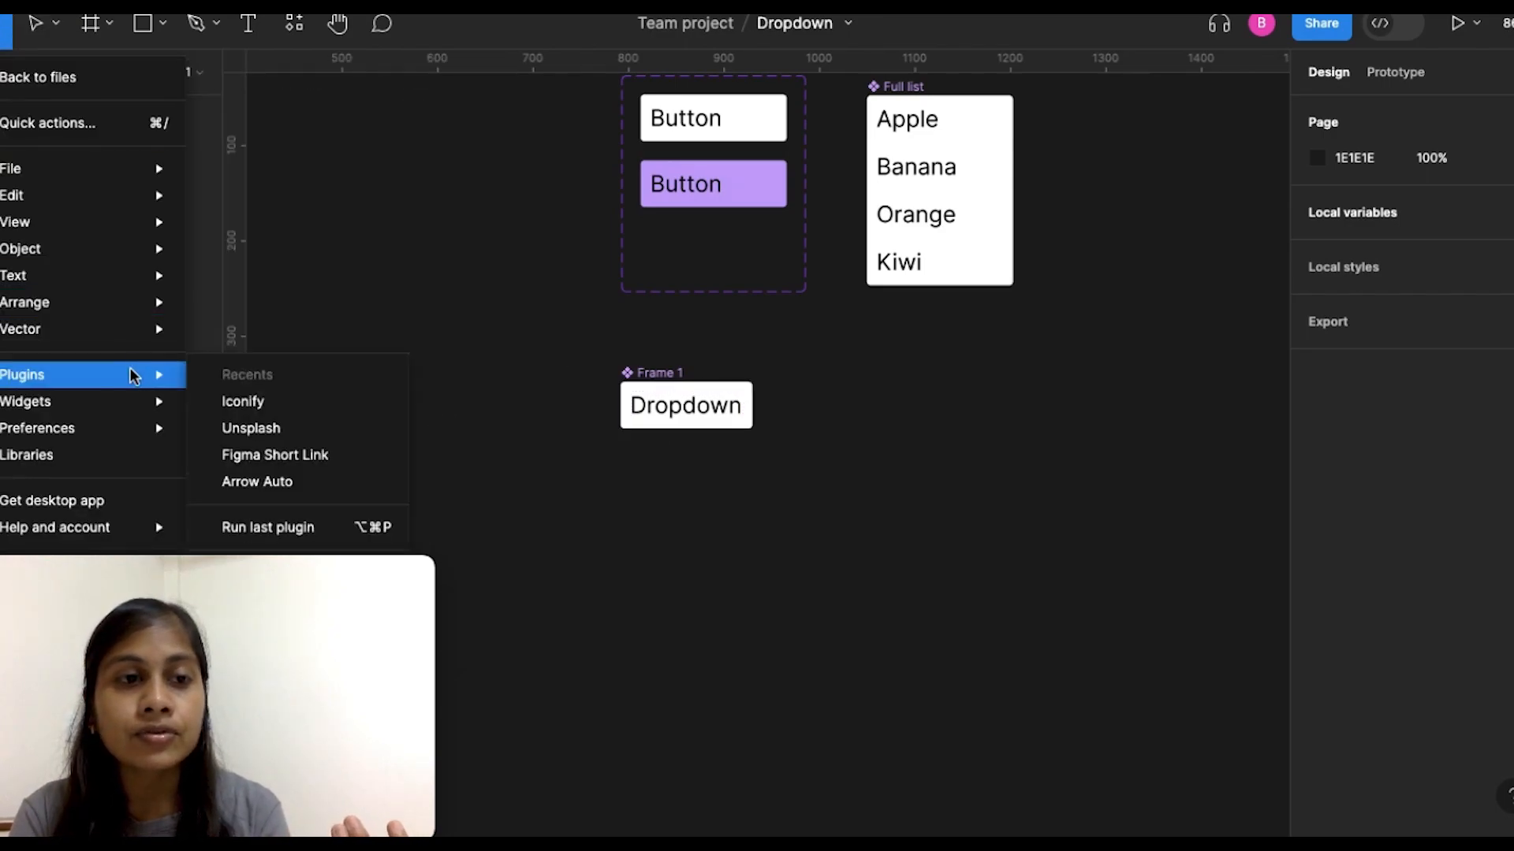
pyautogui.click(240, 401)
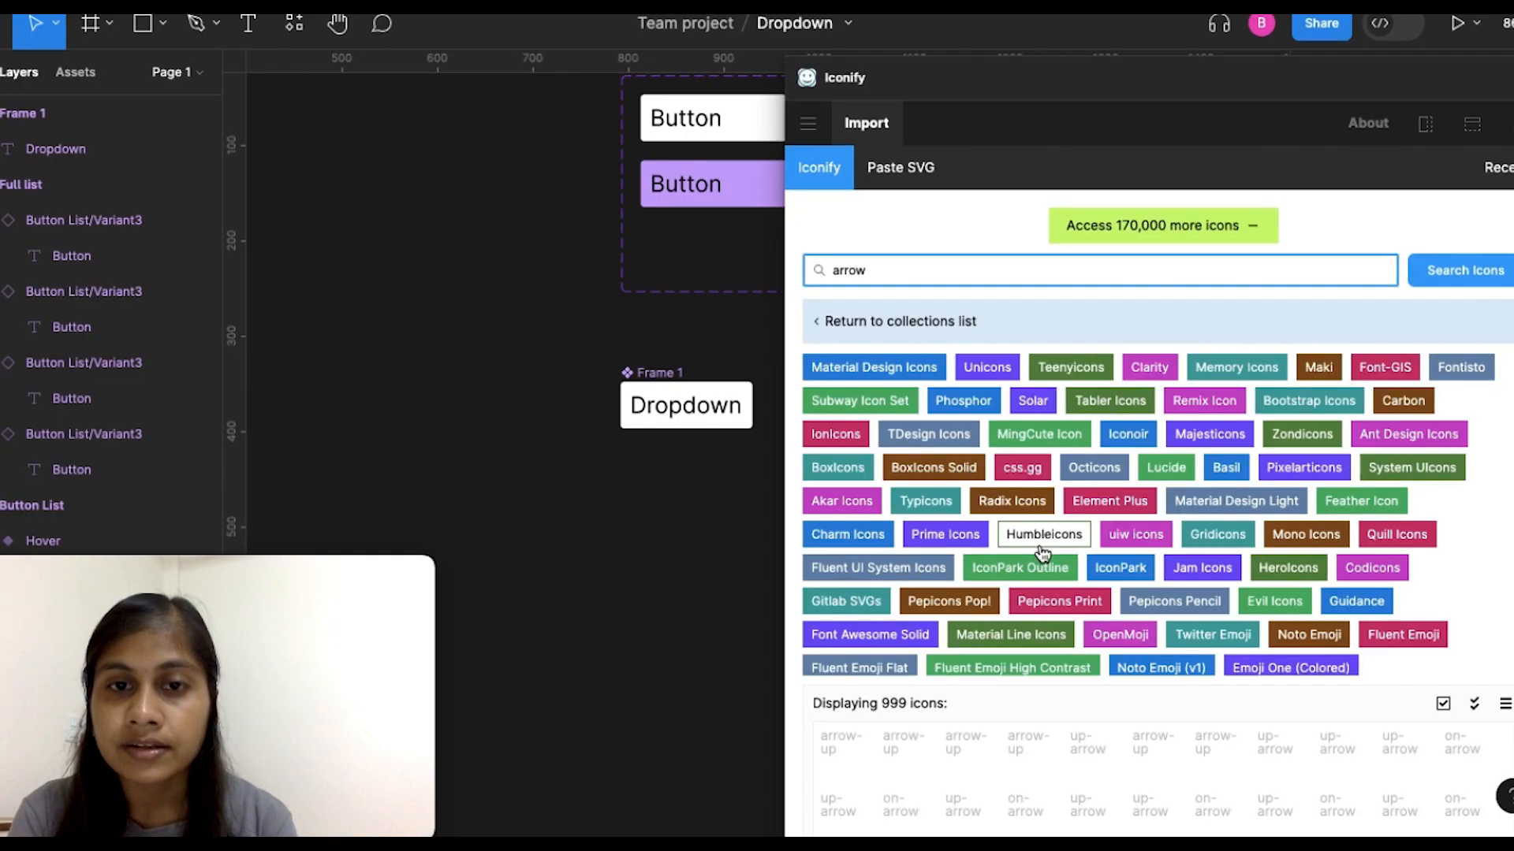
pyautogui.scroll(-6, 1027, 496)
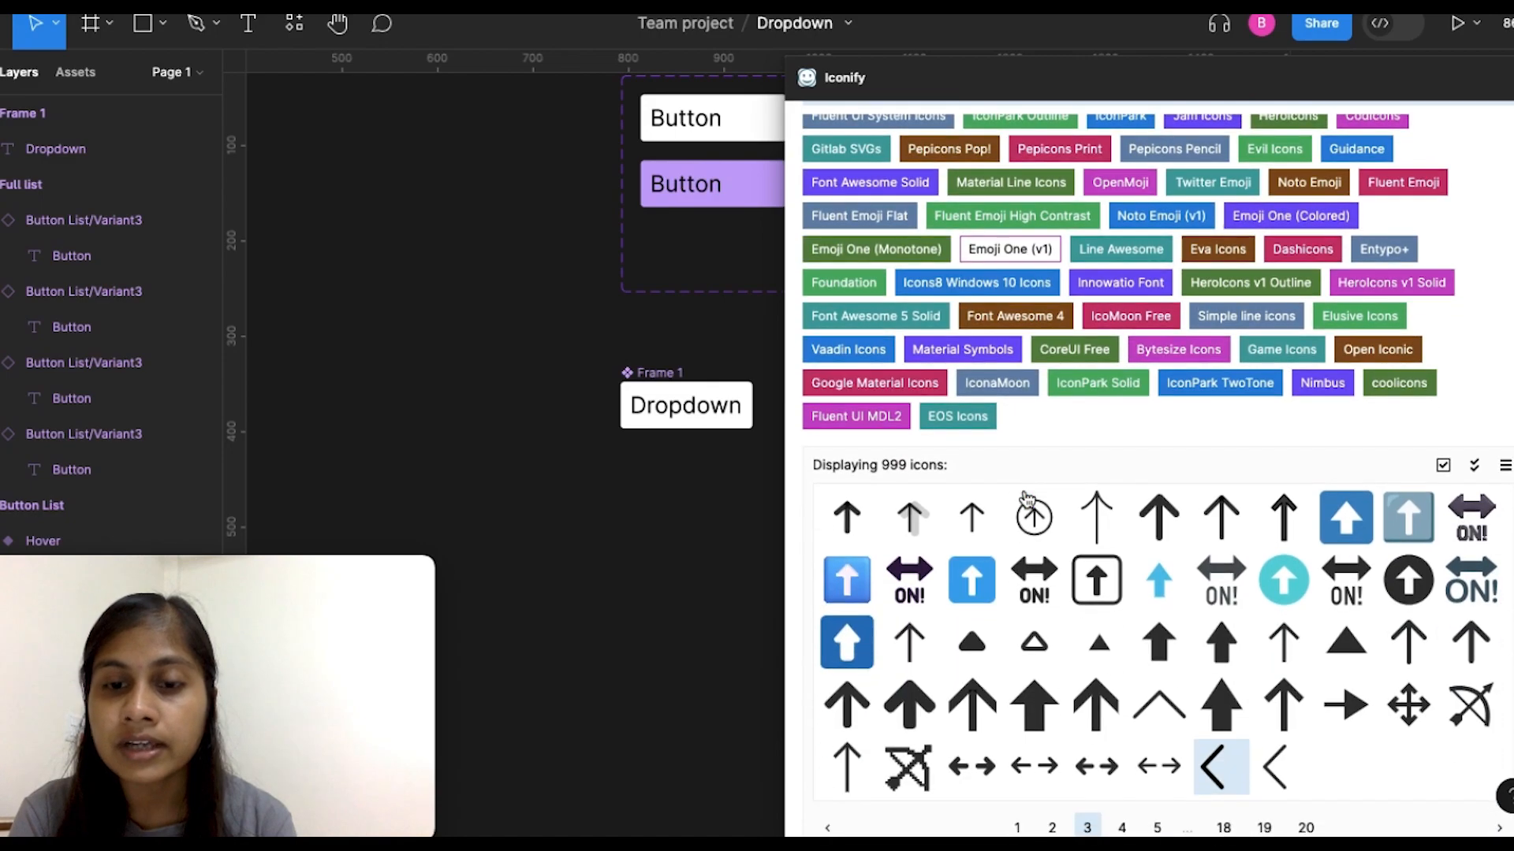
pyautogui.scroll(-1, 1210, 769)
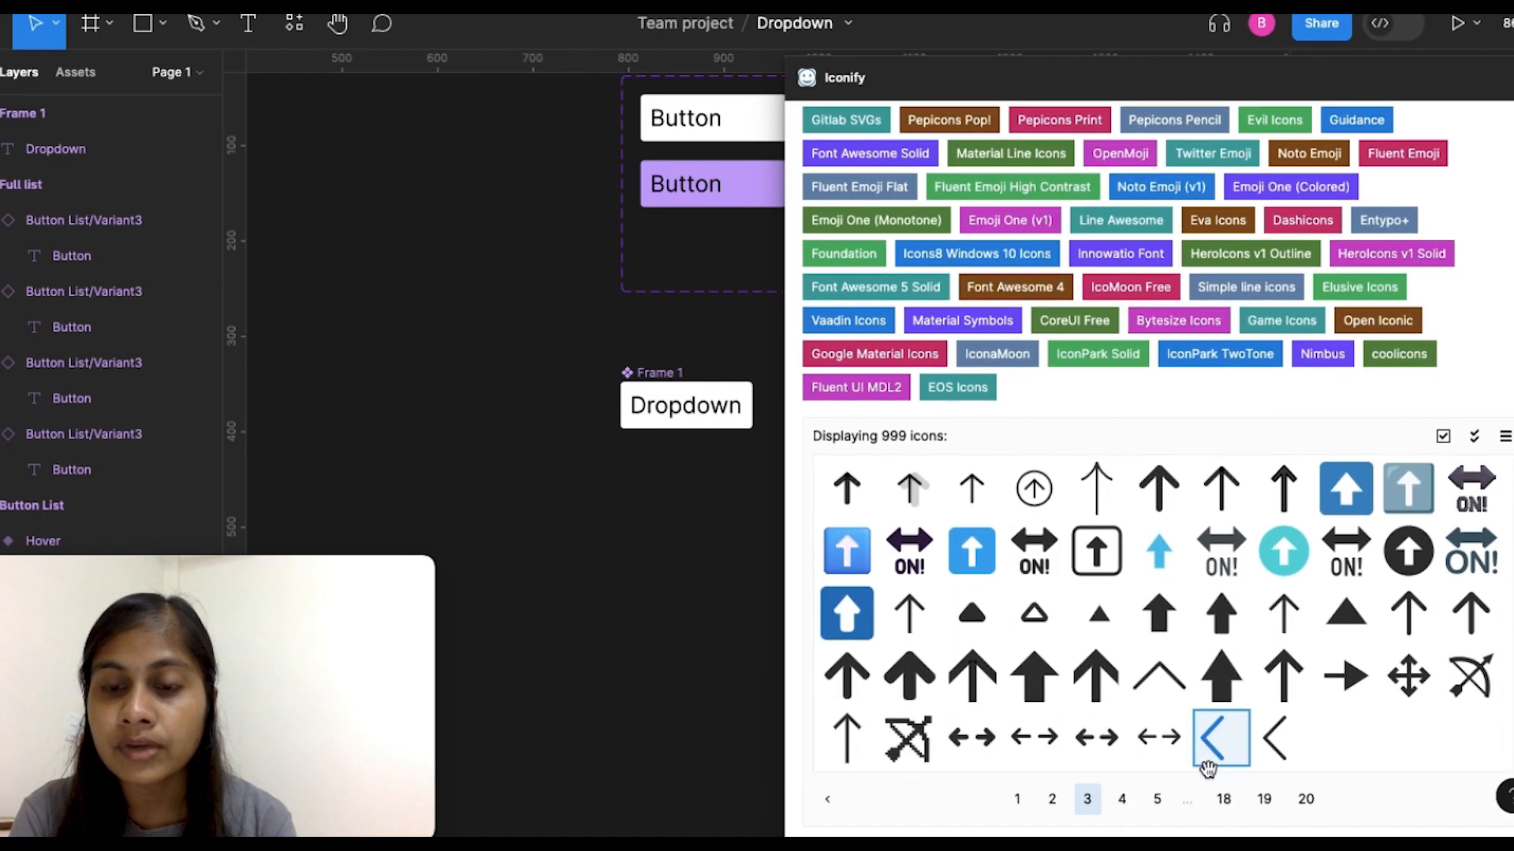
pyautogui.click(1209, 769)
pyautogui.scroll(-1, 1209, 770)
pyautogui.click(1187, 811)
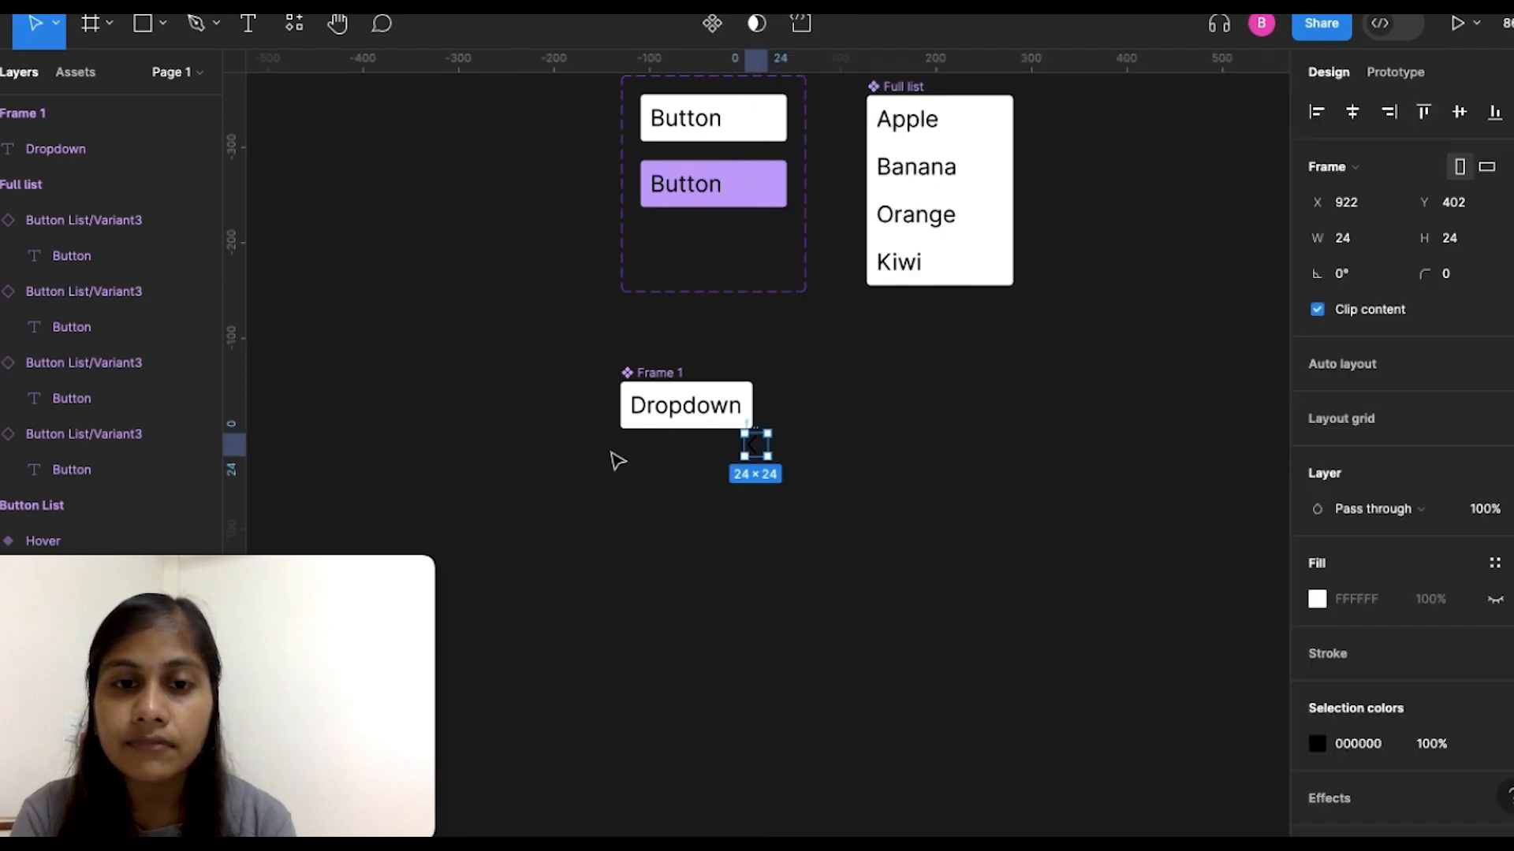
# Step: Place the arrow icon after the Dropdown text inside the component and rotate it to 90° so it points down
pyautogui.moveTo(762, 450); pyautogui.dragTo(748, 414)
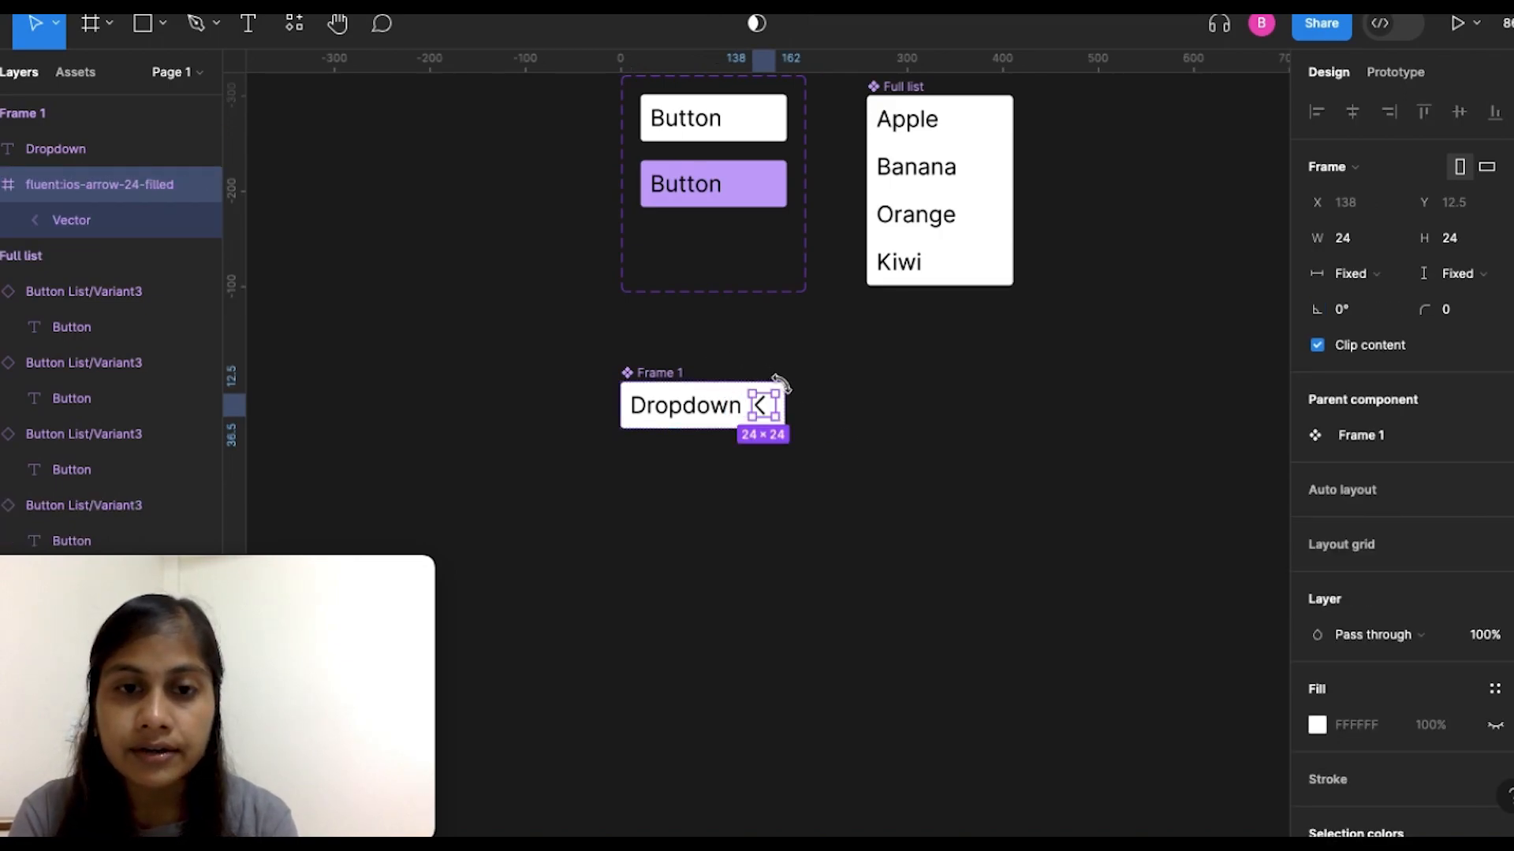
pyautogui.moveTo(779, 385); pyautogui.dragTo(734, 380)
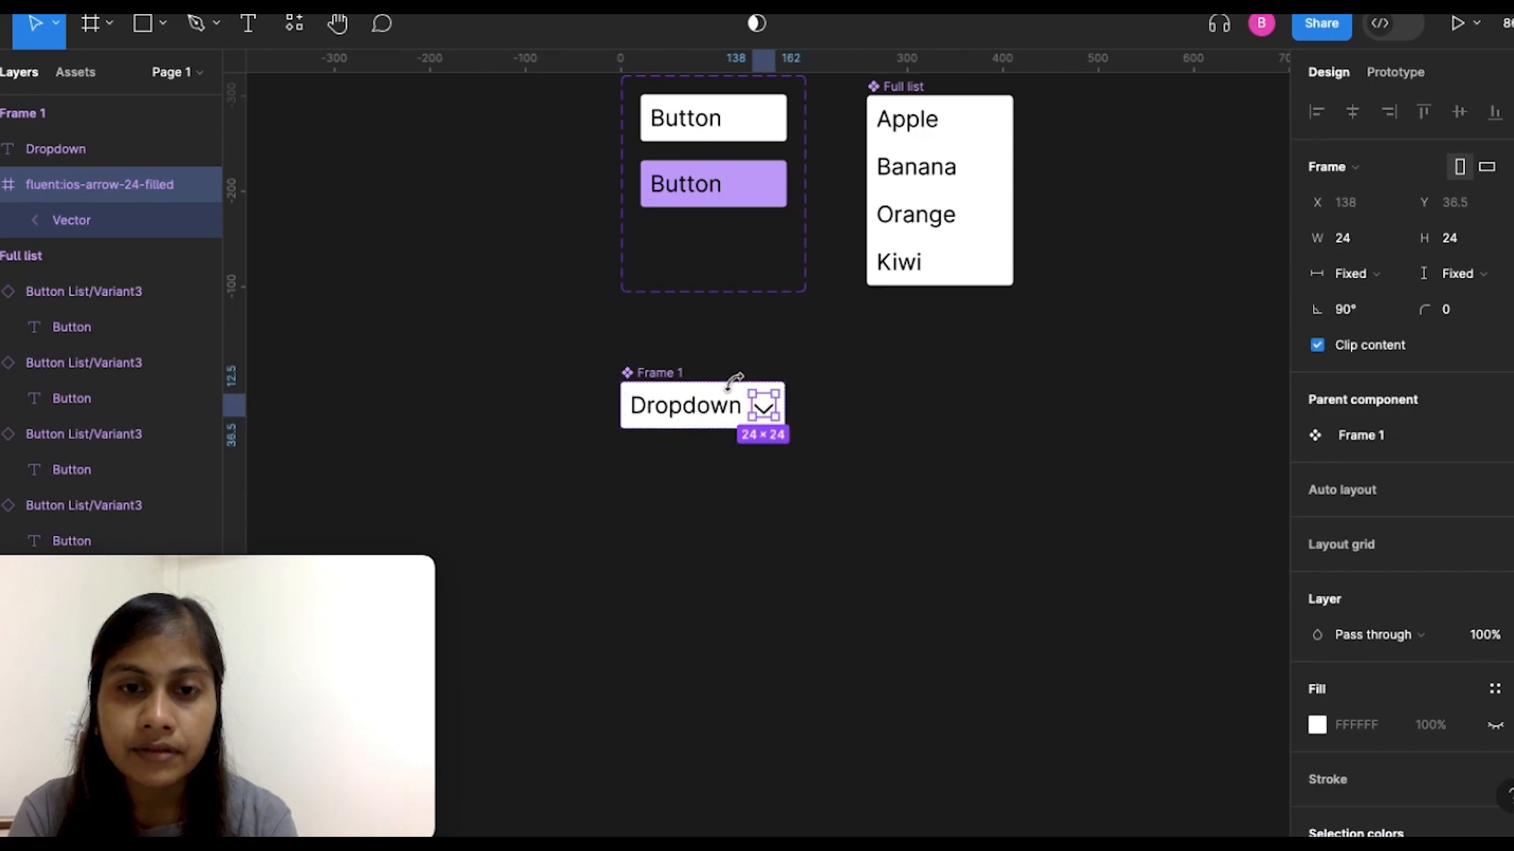
pyautogui.click(936, 416)
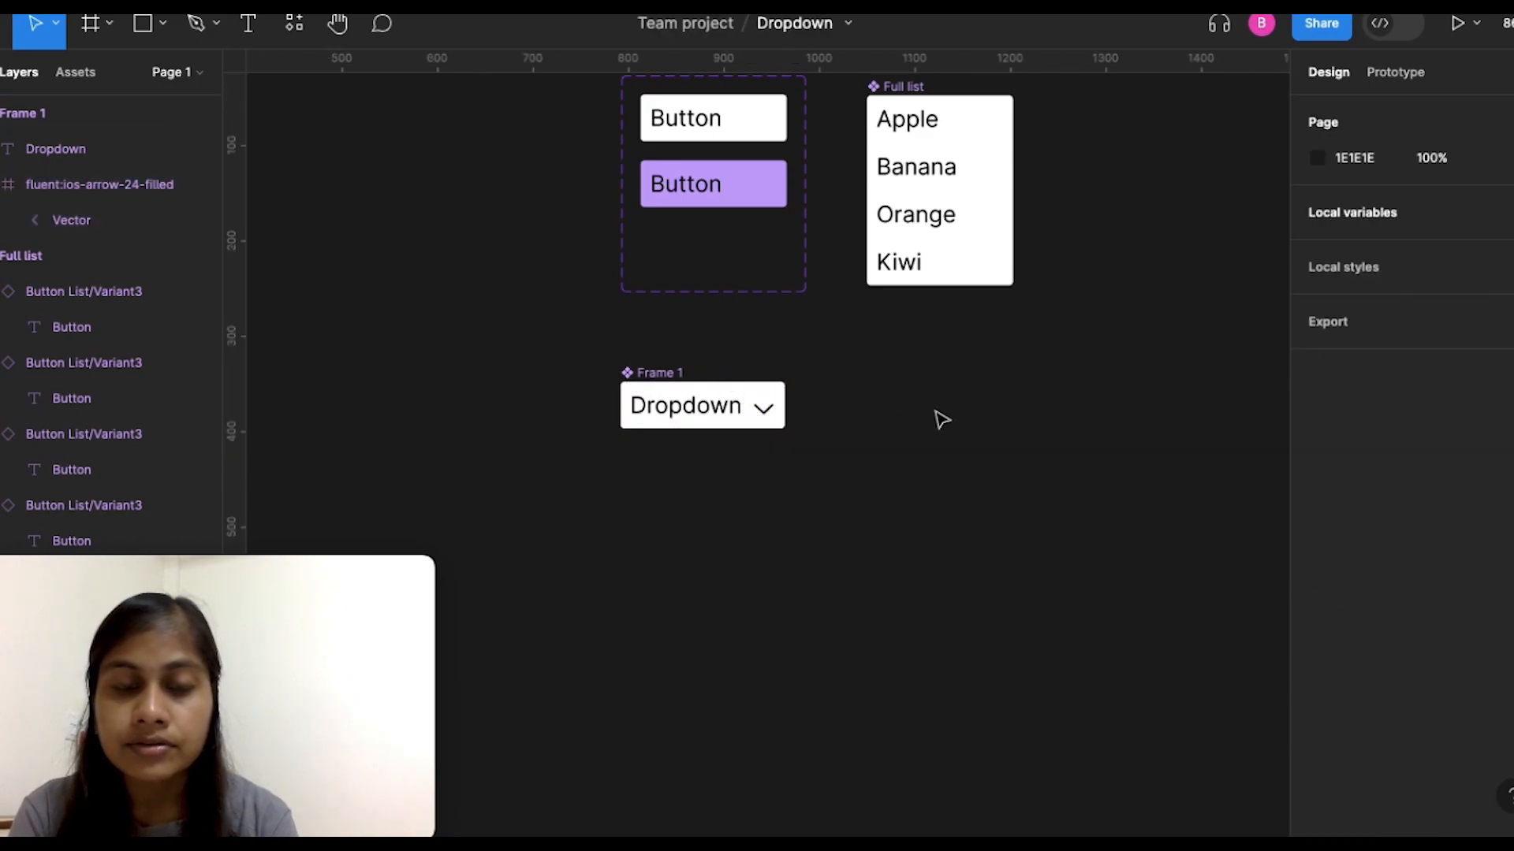
# Step: Wrap the Dropdown text and arrow in an auto layout frame and align the Frame 1 component's content left and vertically centered
pyautogui.click(695, 414)
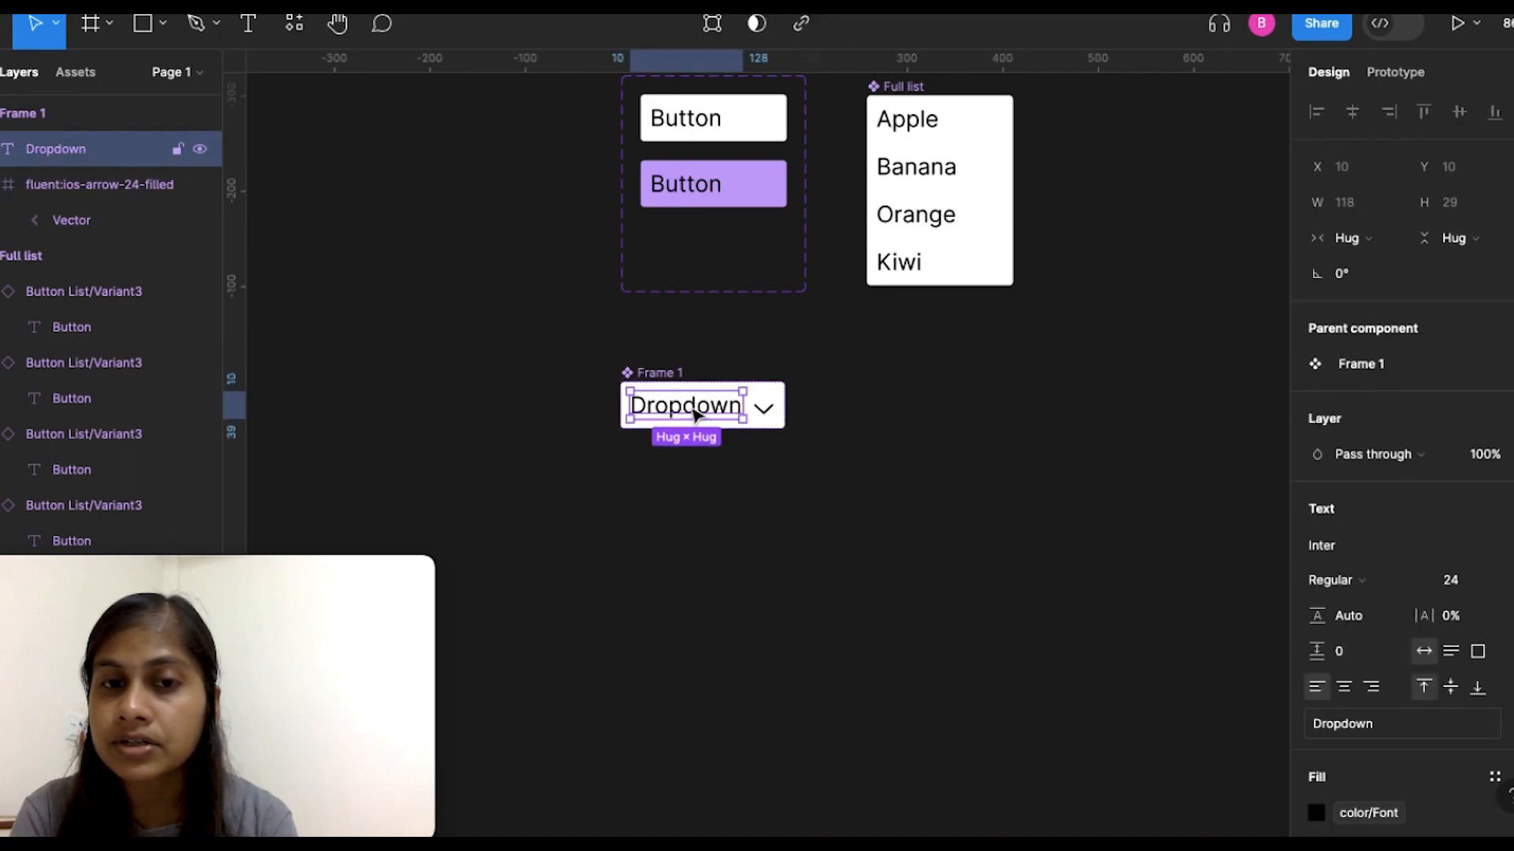
pyautogui.keyDown('shift'); pyautogui.click(768, 410); pyautogui.keyUp('shift')
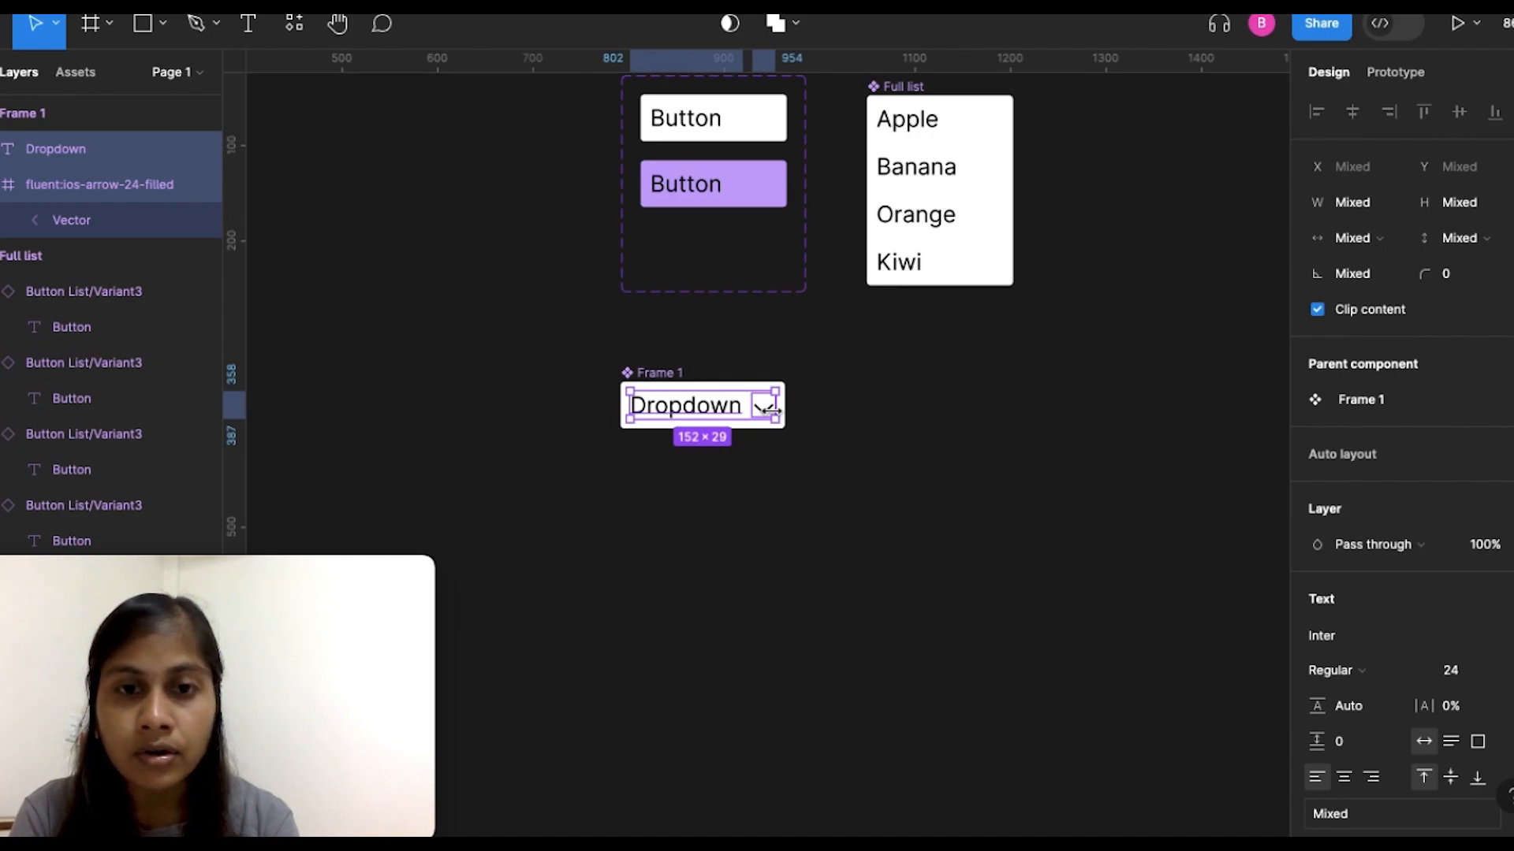
pyautogui.hotkey('shift', 'a')
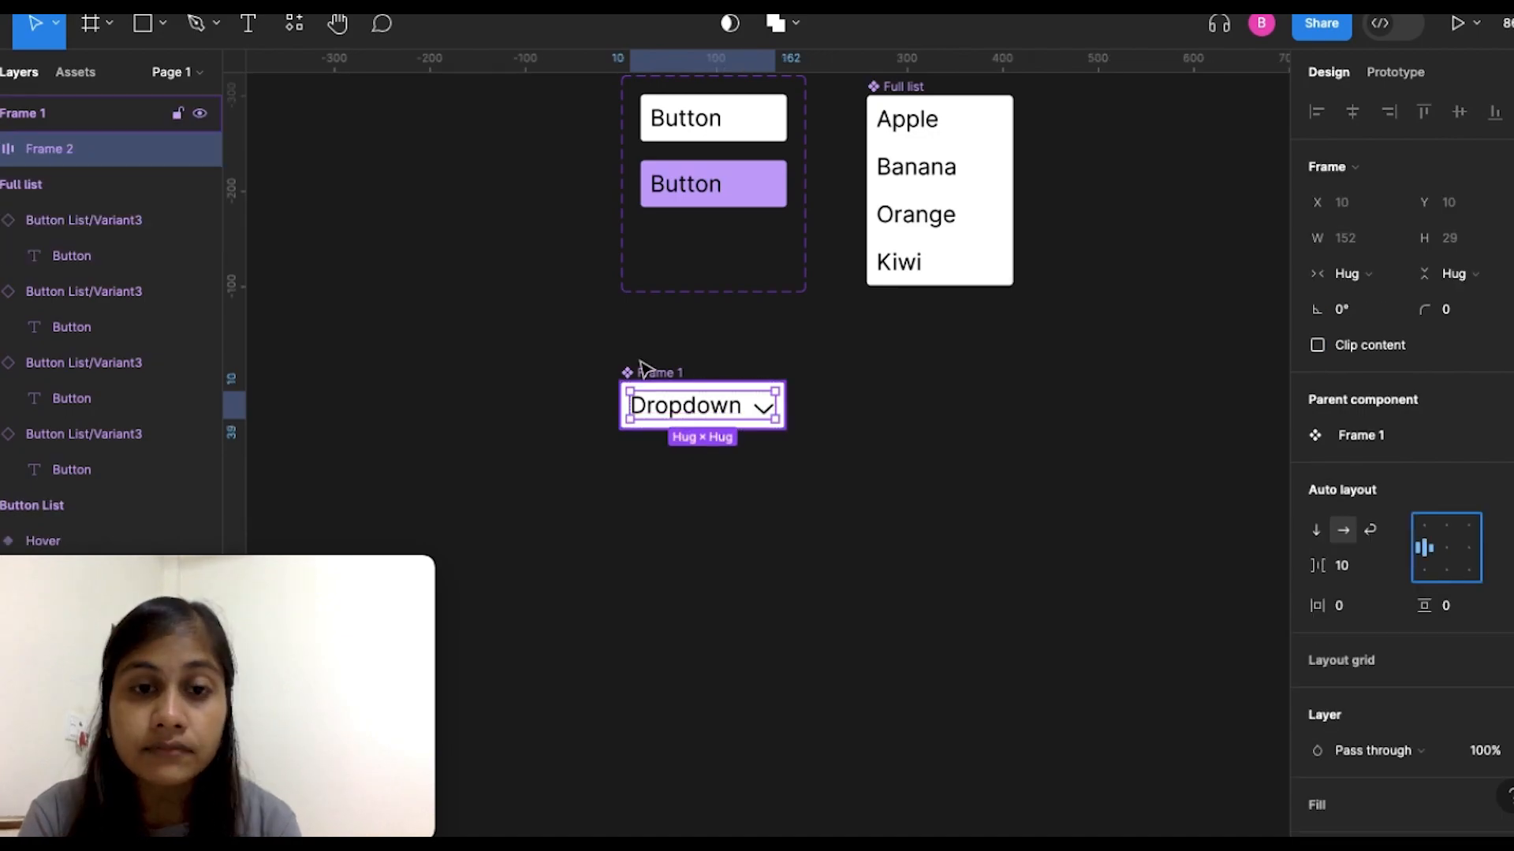
pyautogui.click(1424, 566)
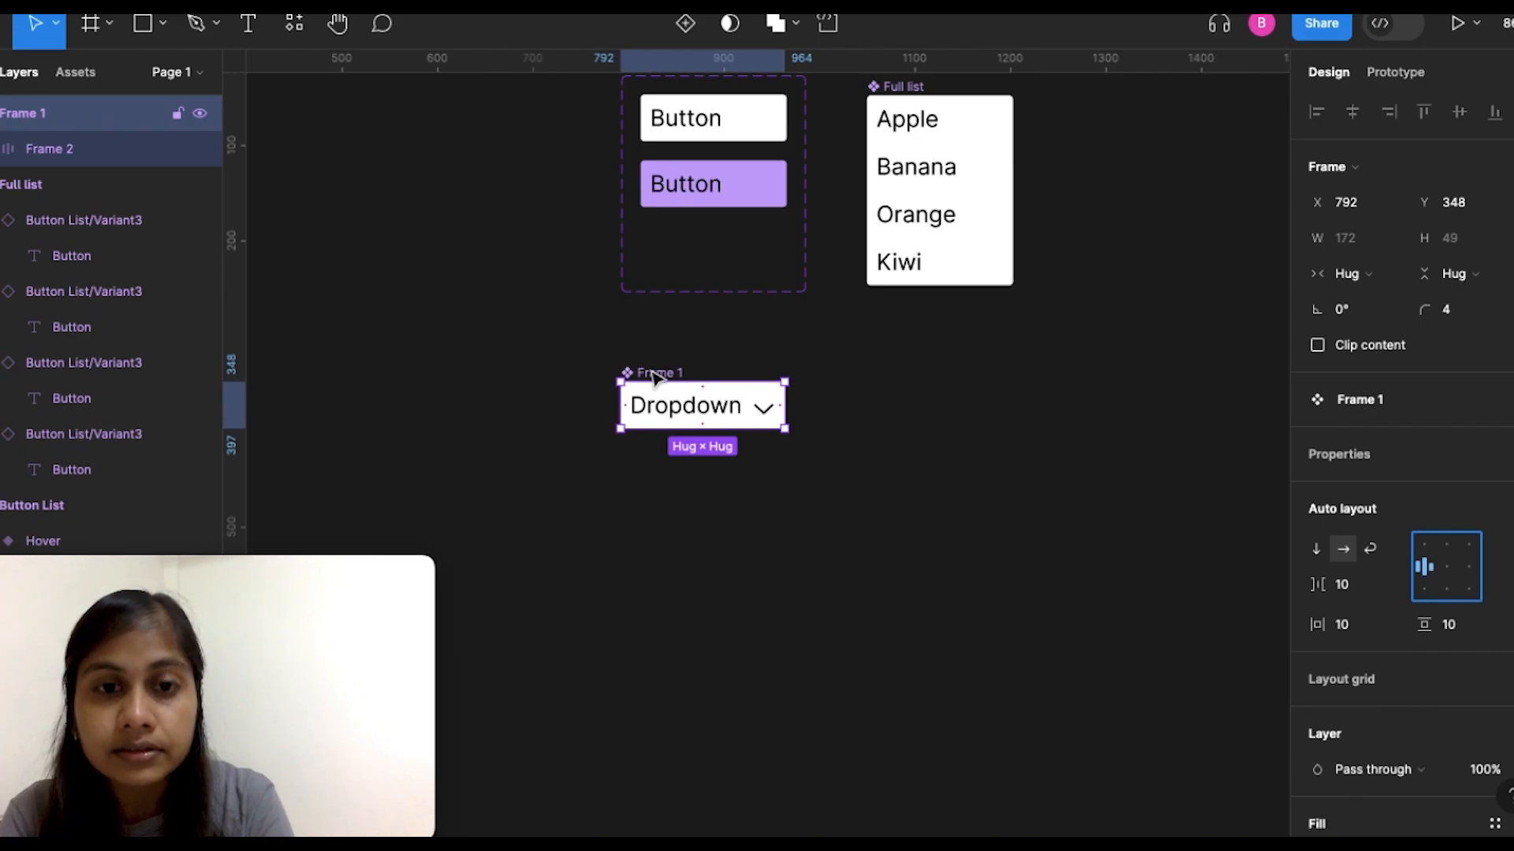
# Step: Add a second variant to the Frame 1 component and rotate its arrow icon to point up
pyautogui.click(688, 25)
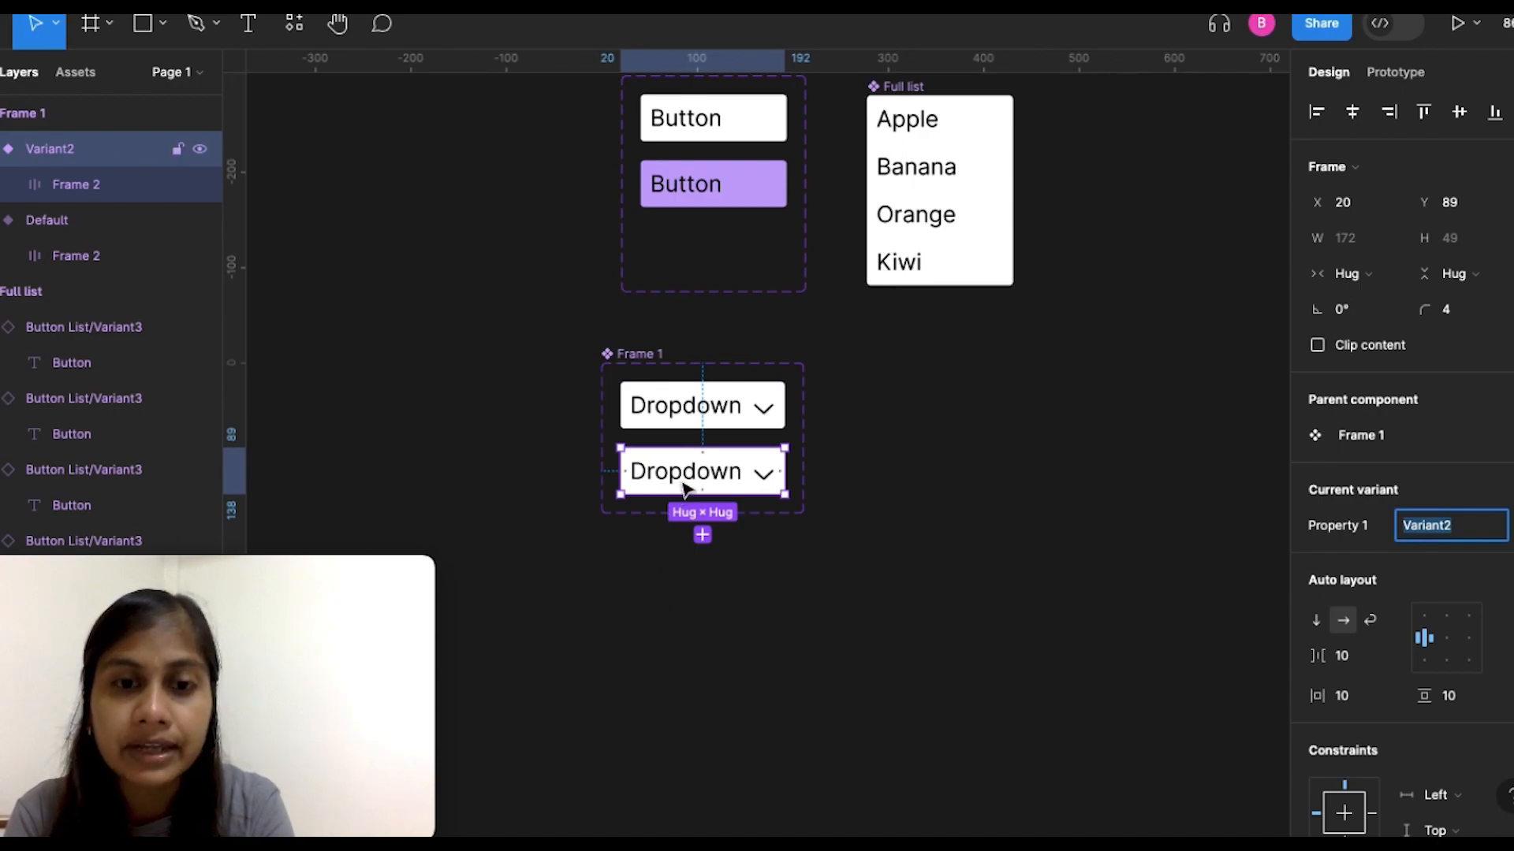
pyautogui.click(765, 481)
pyautogui.click(764, 480)
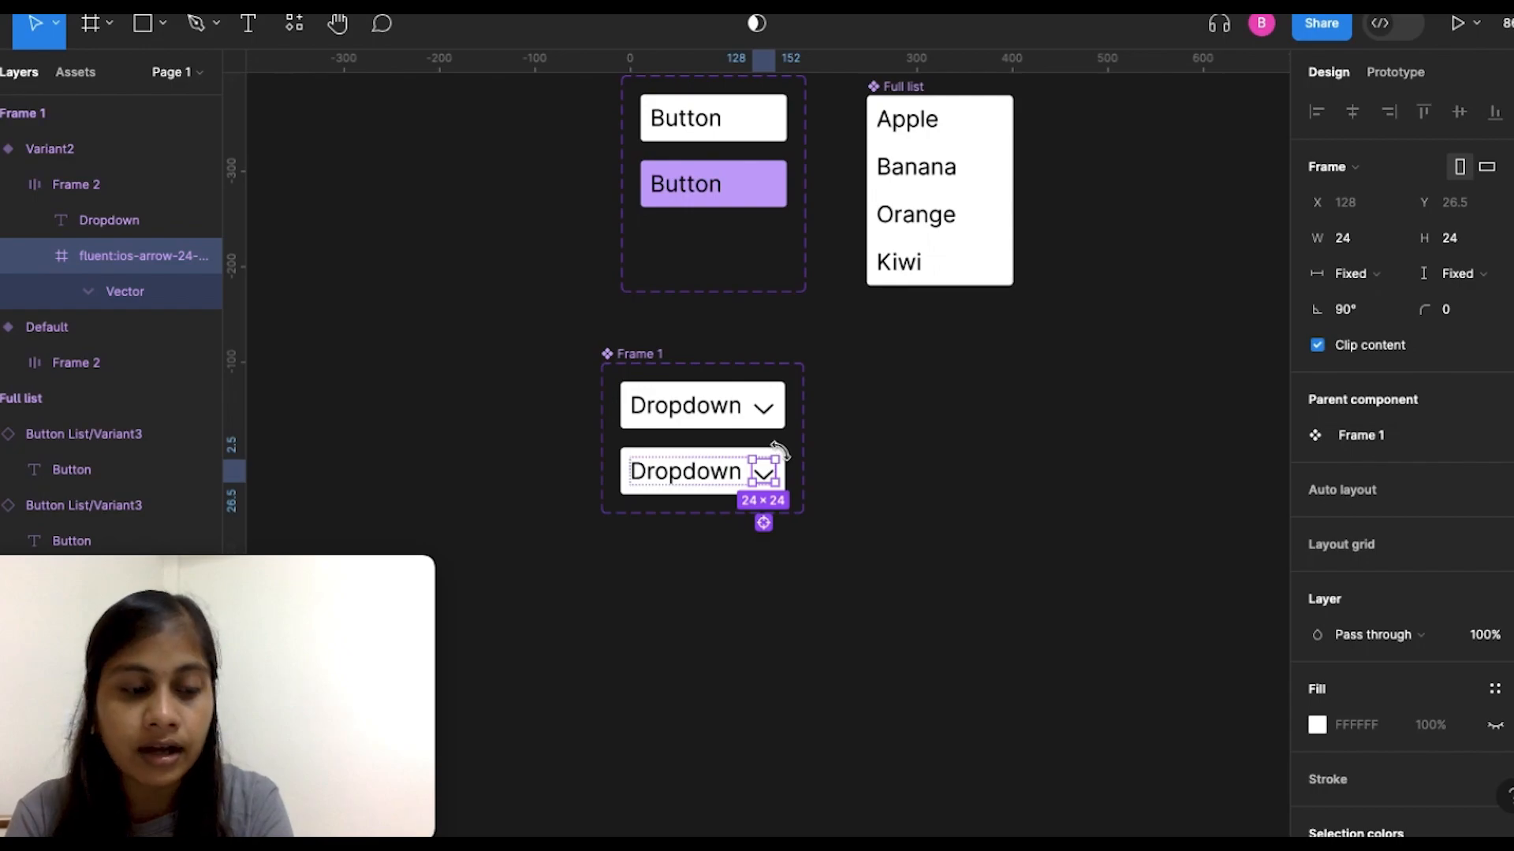
pyautogui.moveTo(778, 451); pyautogui.dragTo(737, 497)
pyautogui.click(906, 497)
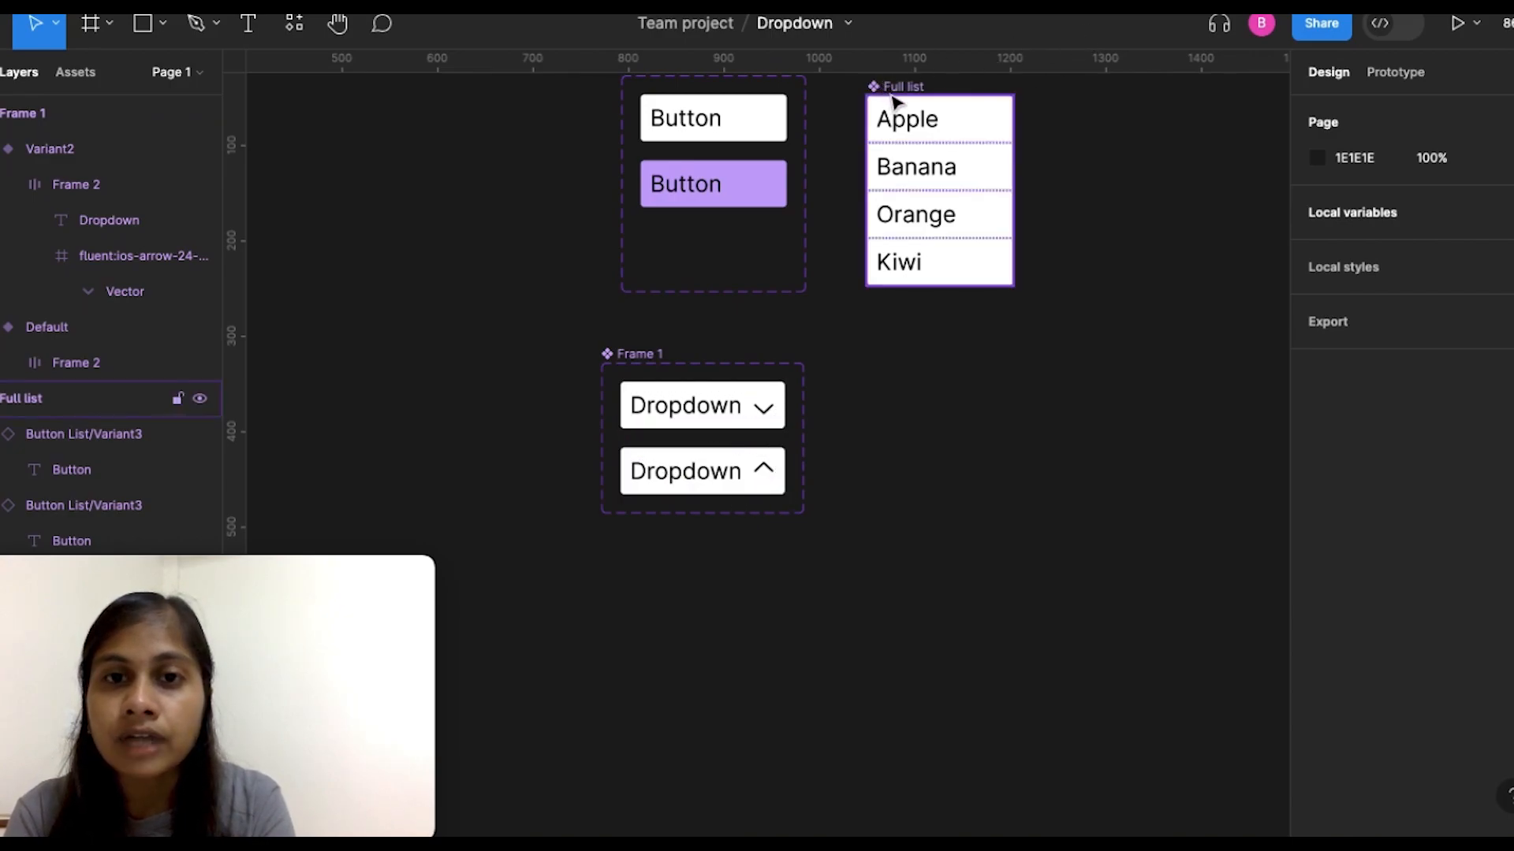
# Step: Enlarge the Frame 1 component set to about 490 wide, leaving room below its two variants
pyautogui.click(890, 95)
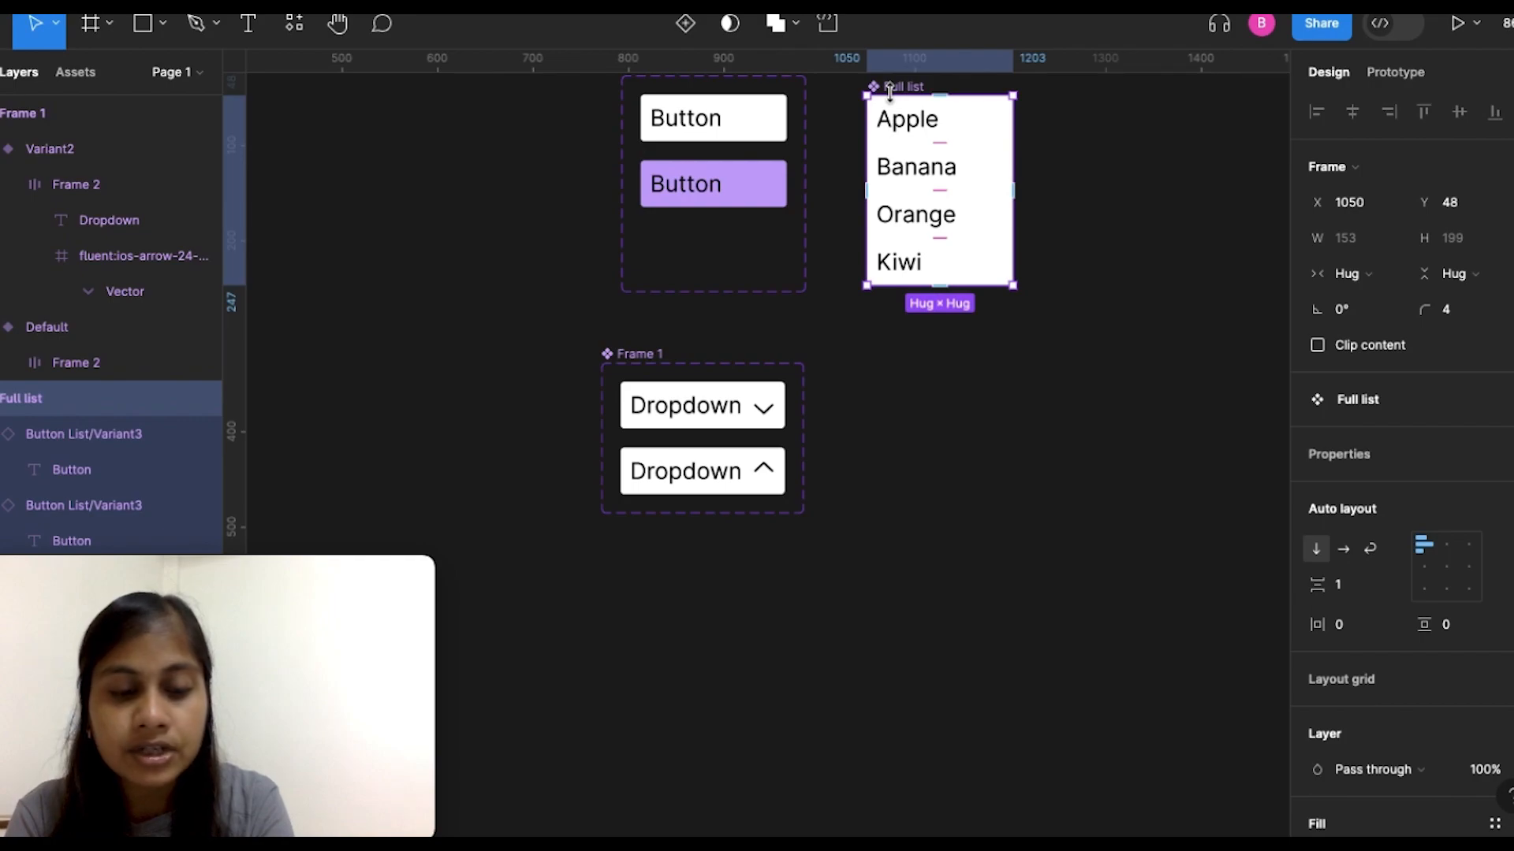
pyautogui.click(745, 486)
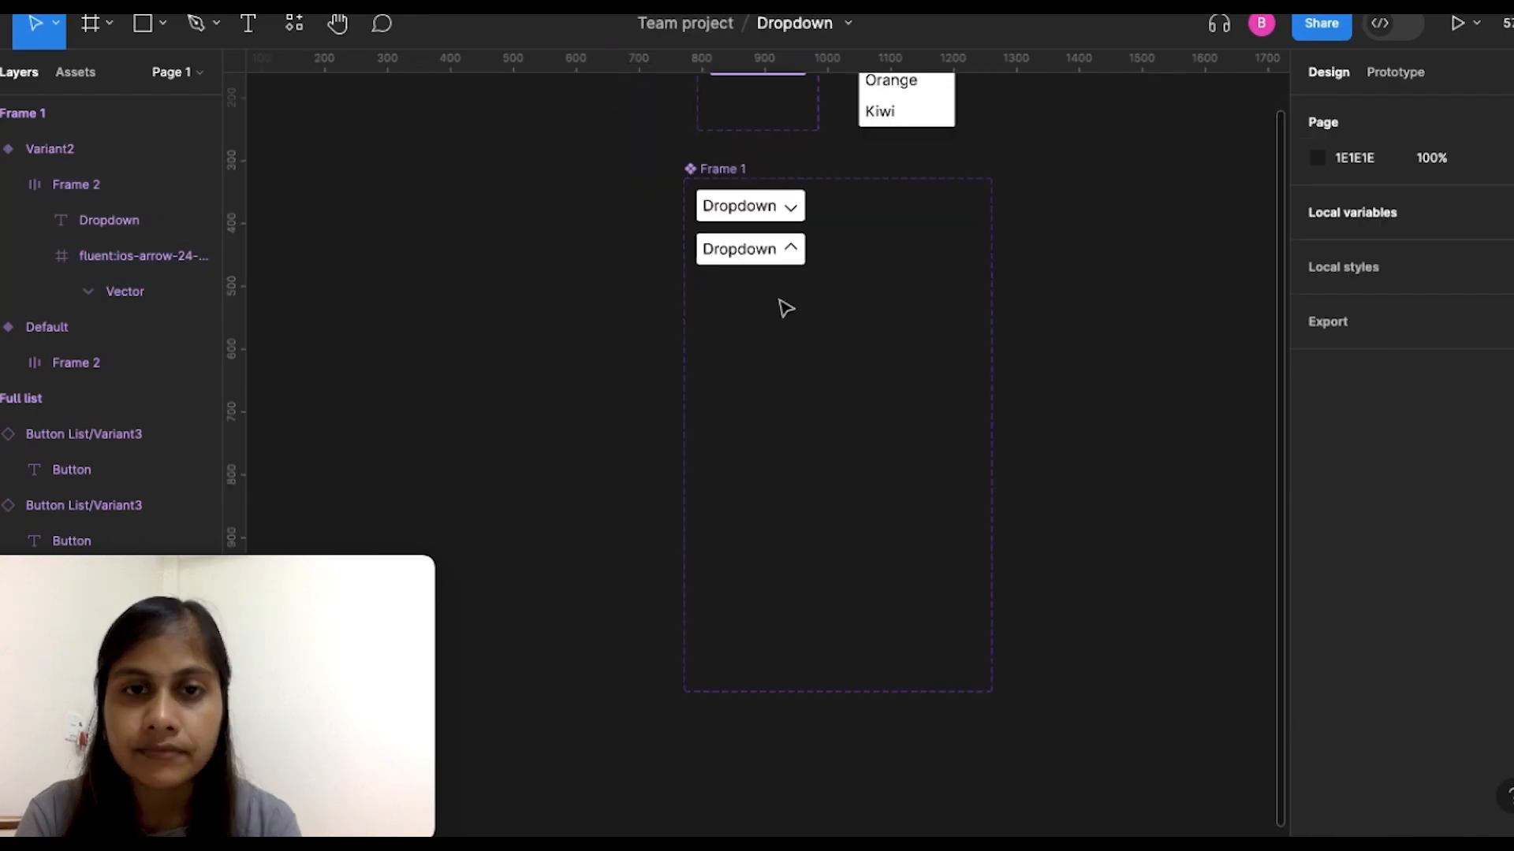
pyautogui.scroll(3, 782, 308)
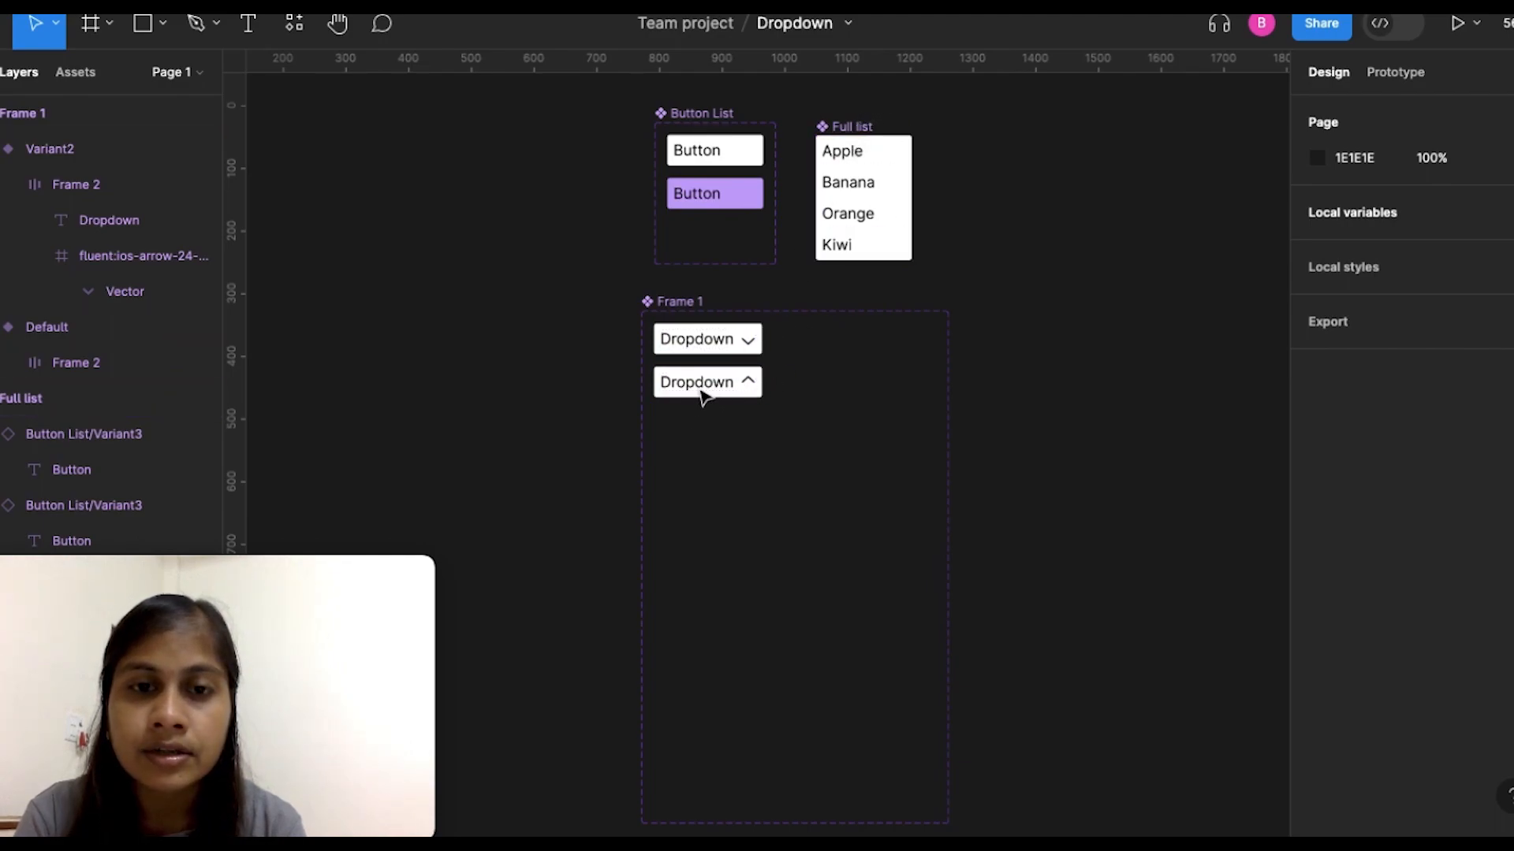
# Step: Copy the Full list component and place the copy directly beneath the Dropdown button with the upward arrow
pyautogui.click(855, 128)
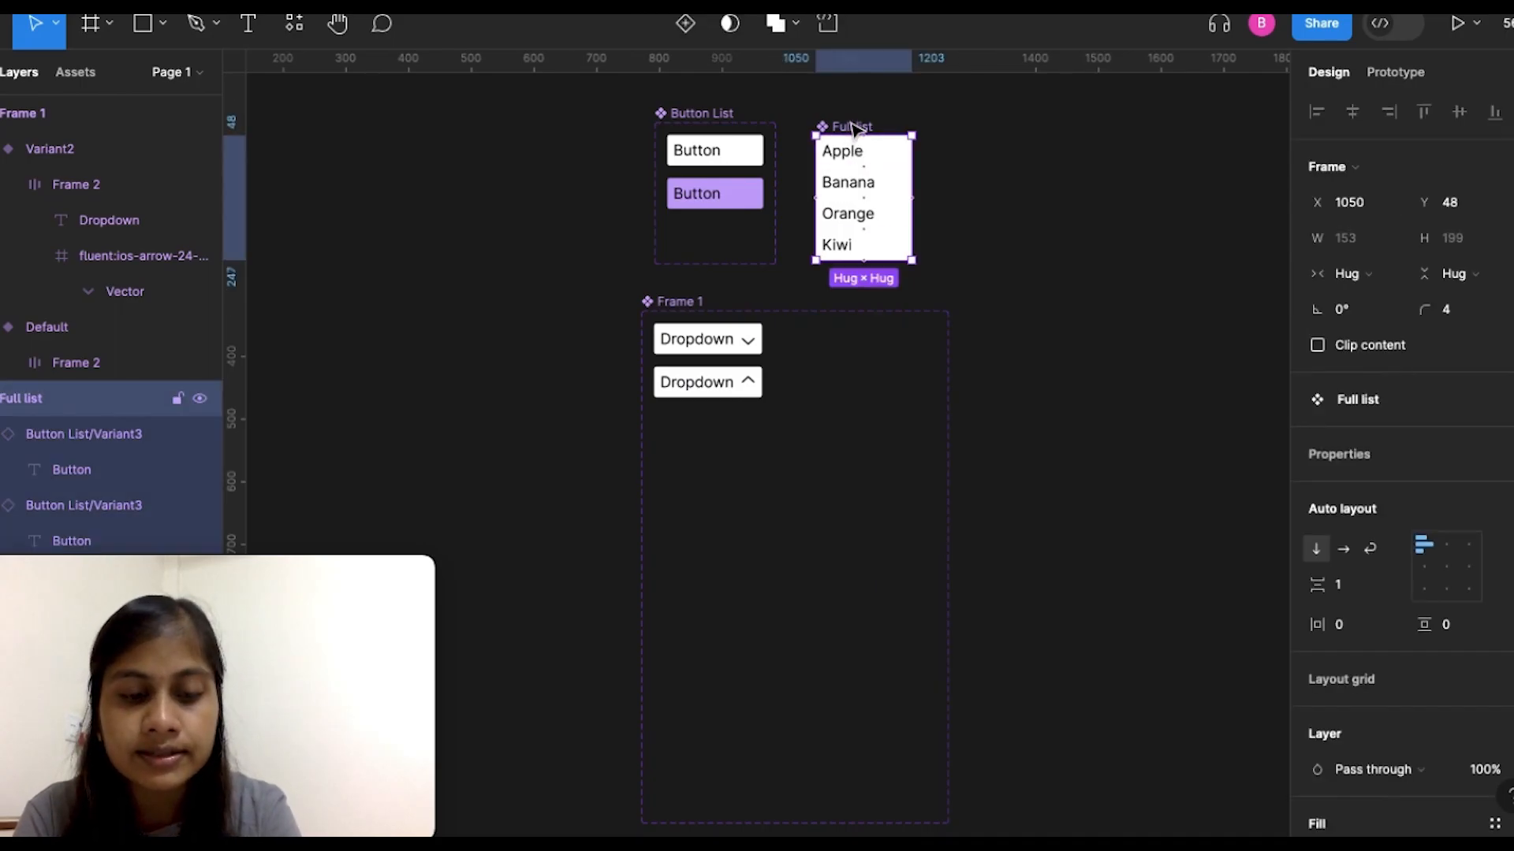
pyautogui.click(688, 385)
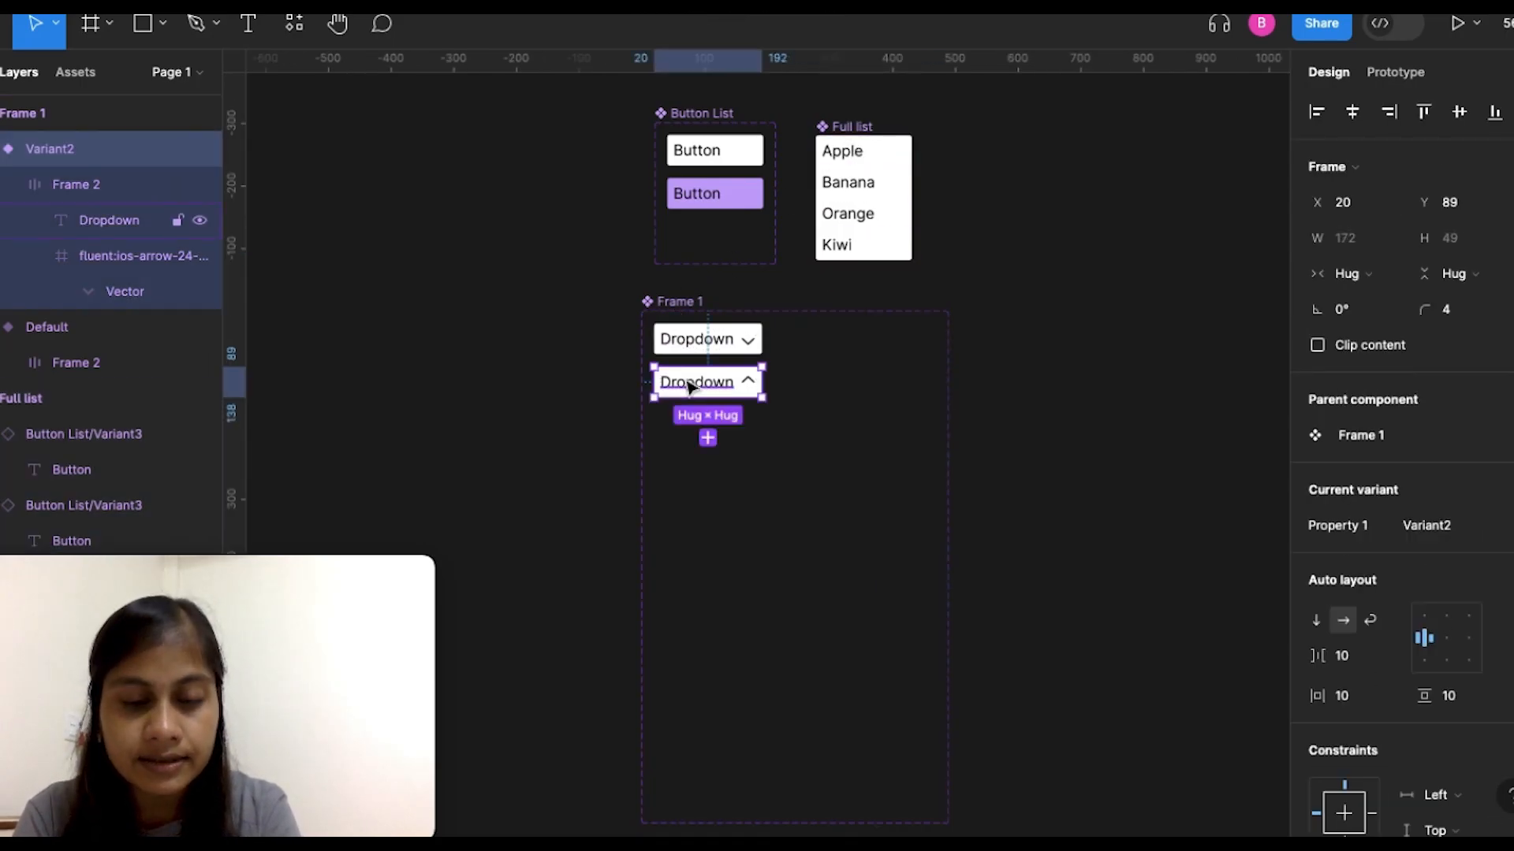
pyautogui.hotkey('ctrl', 'v')
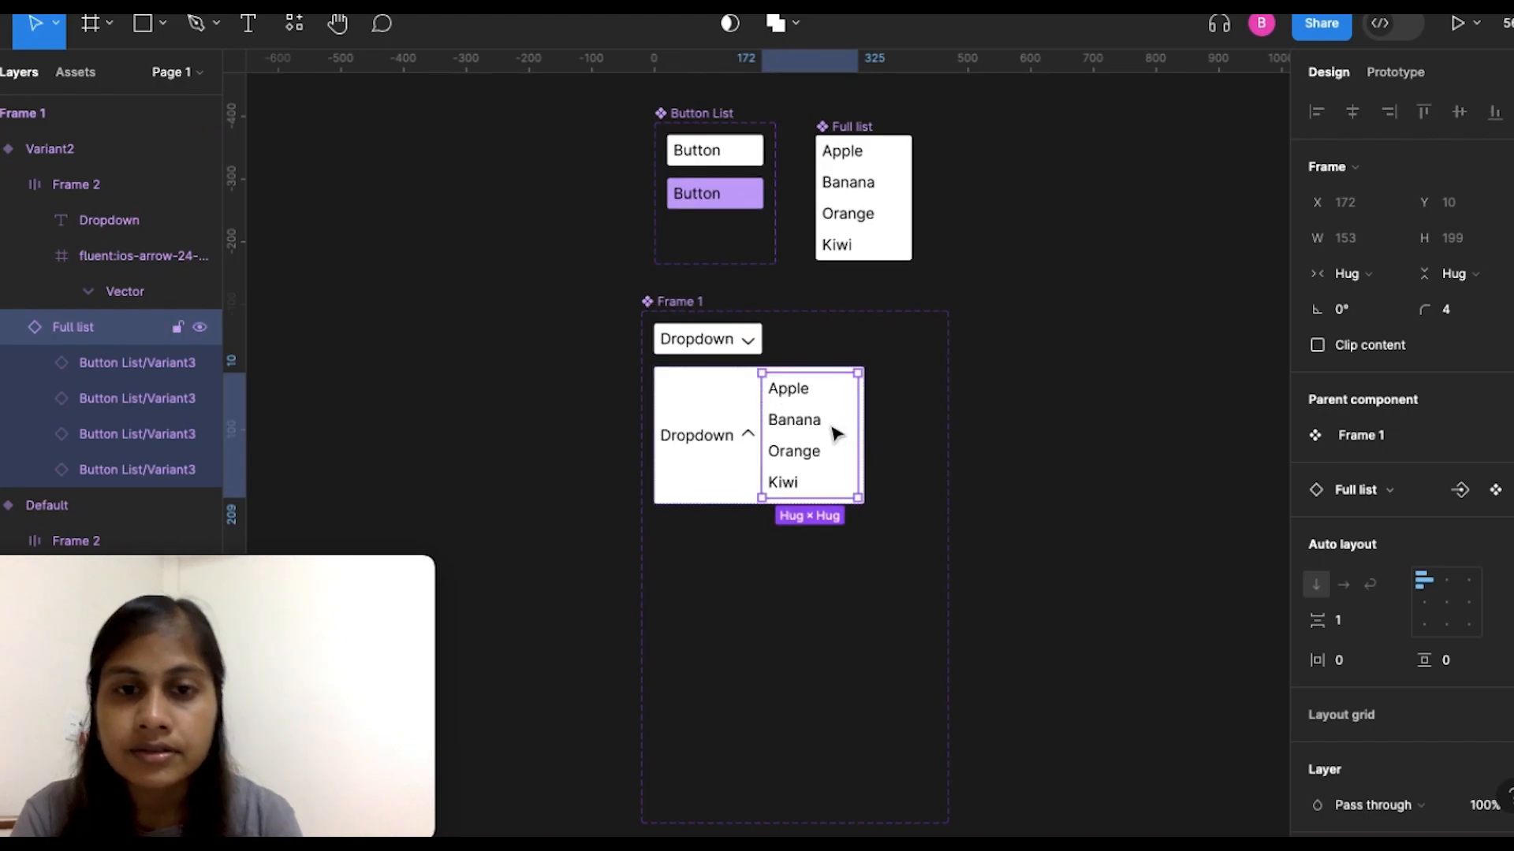
pyautogui.press('Left')
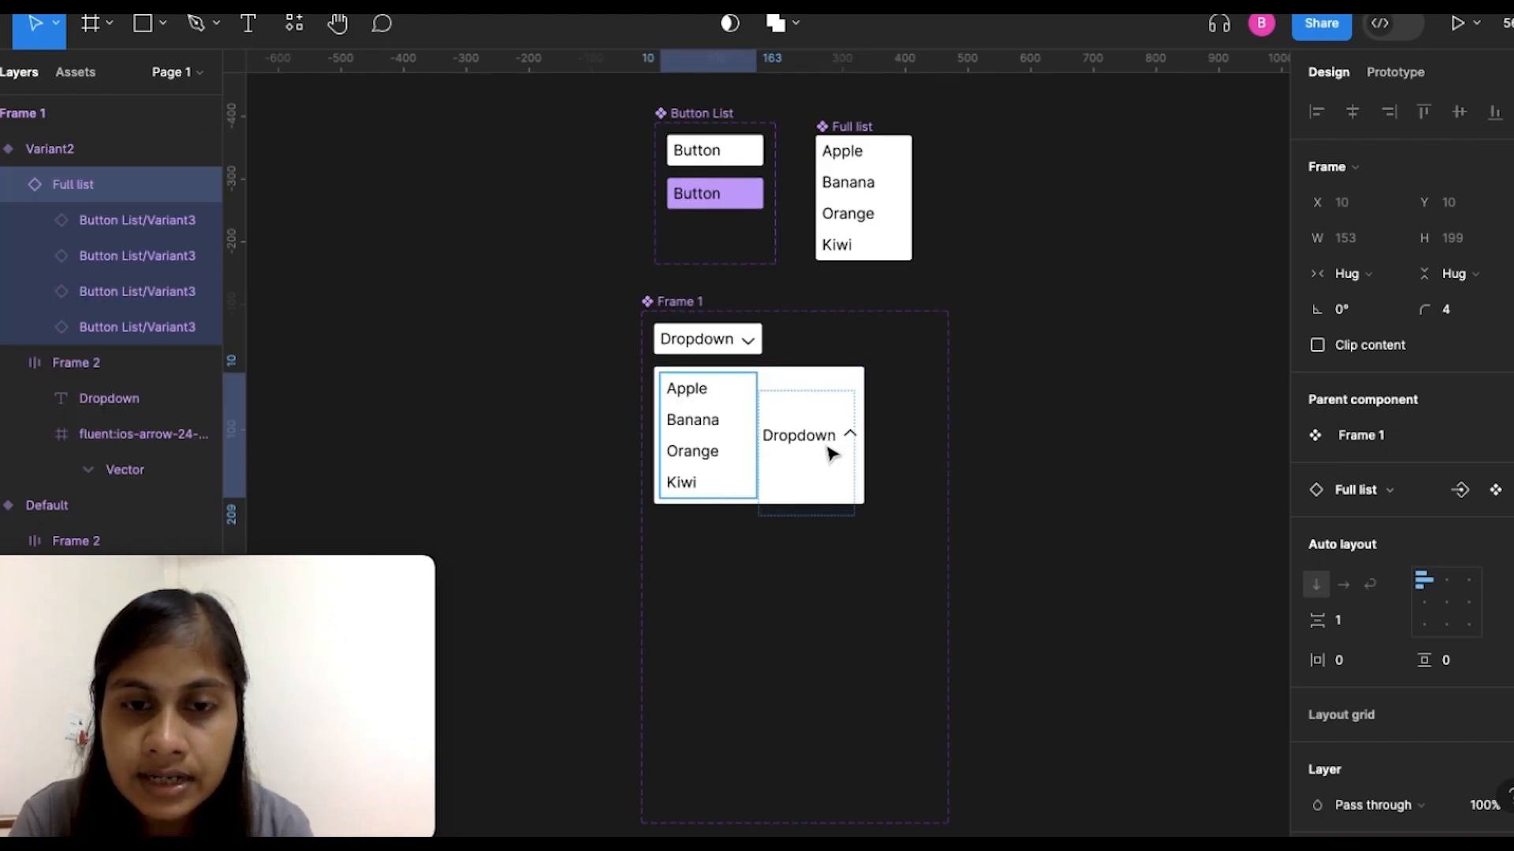
pyautogui.moveTo(832, 455); pyautogui.dragTo(734, 563)
pyautogui.moveTo(721, 468); pyautogui.dragTo(721, 596)
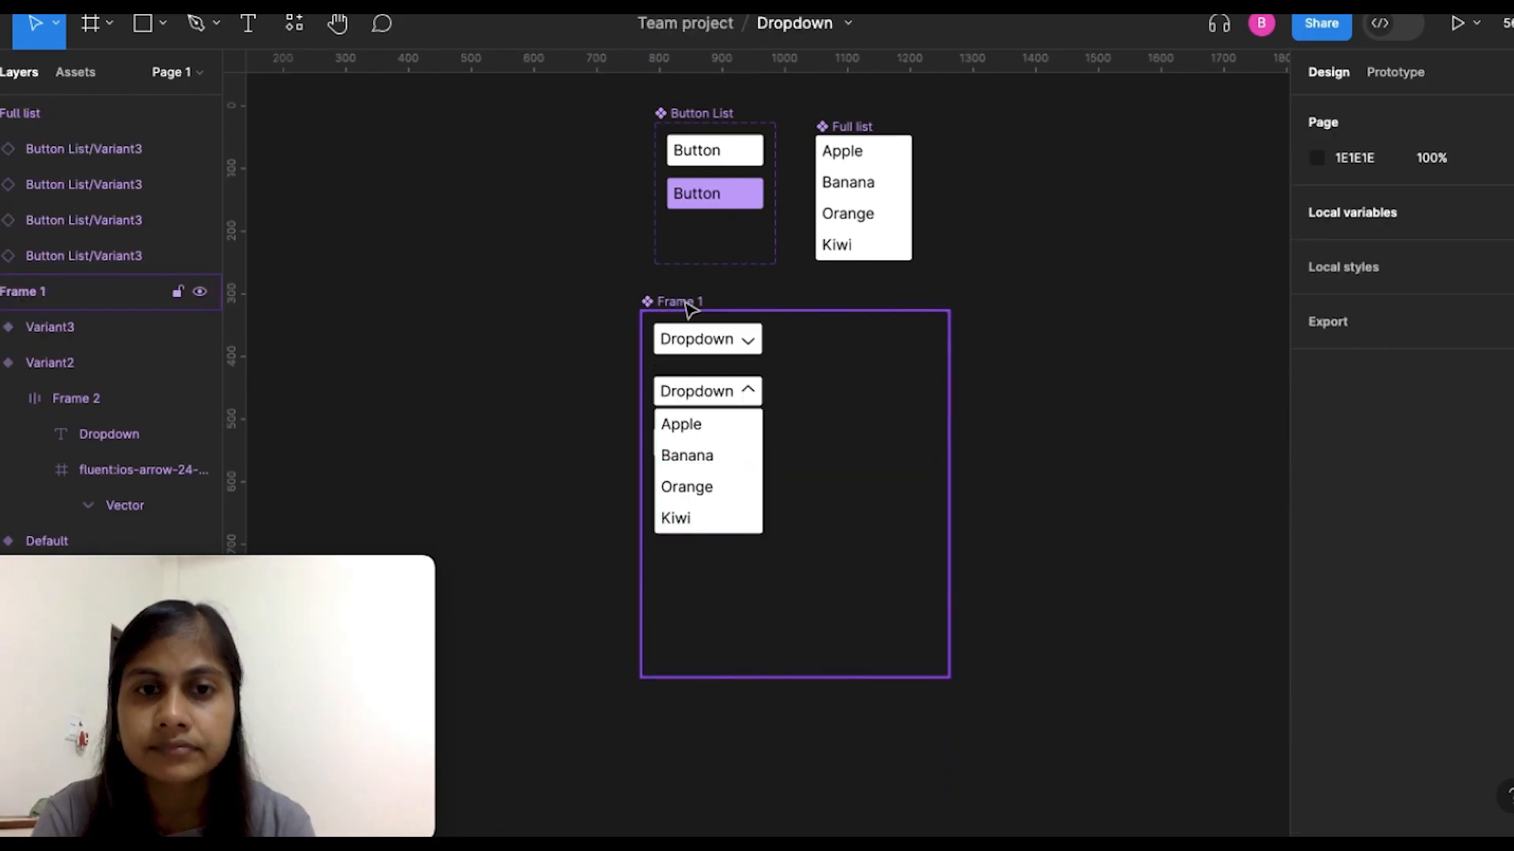
# Step: Rename the Frame 1 component set as Dropdown
pyautogui.doubleClick(684, 301)
pyautogui.press('BackSpace')
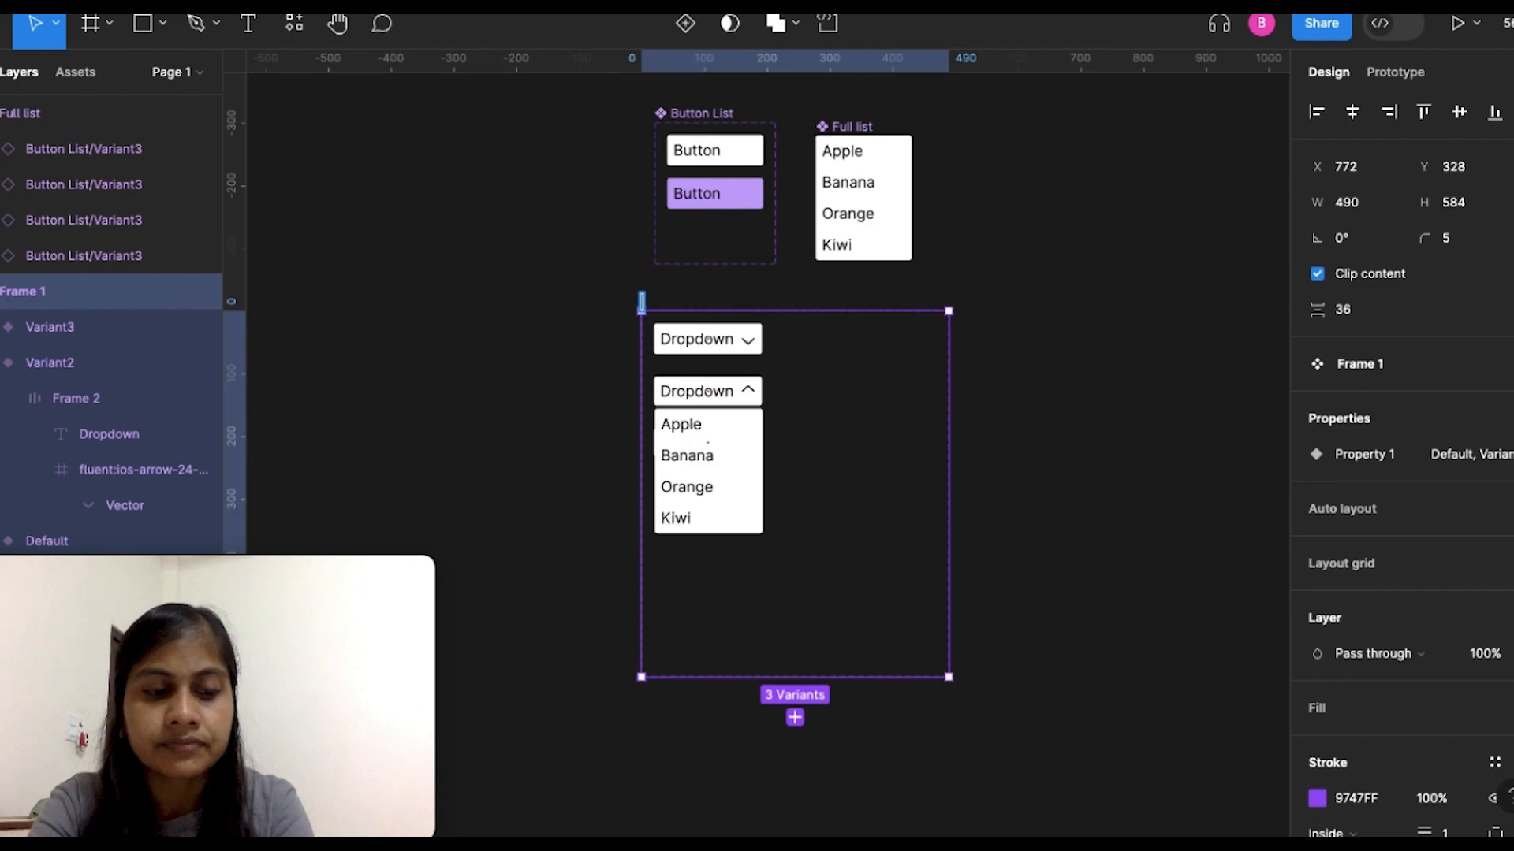
pyautogui.write('Dro')
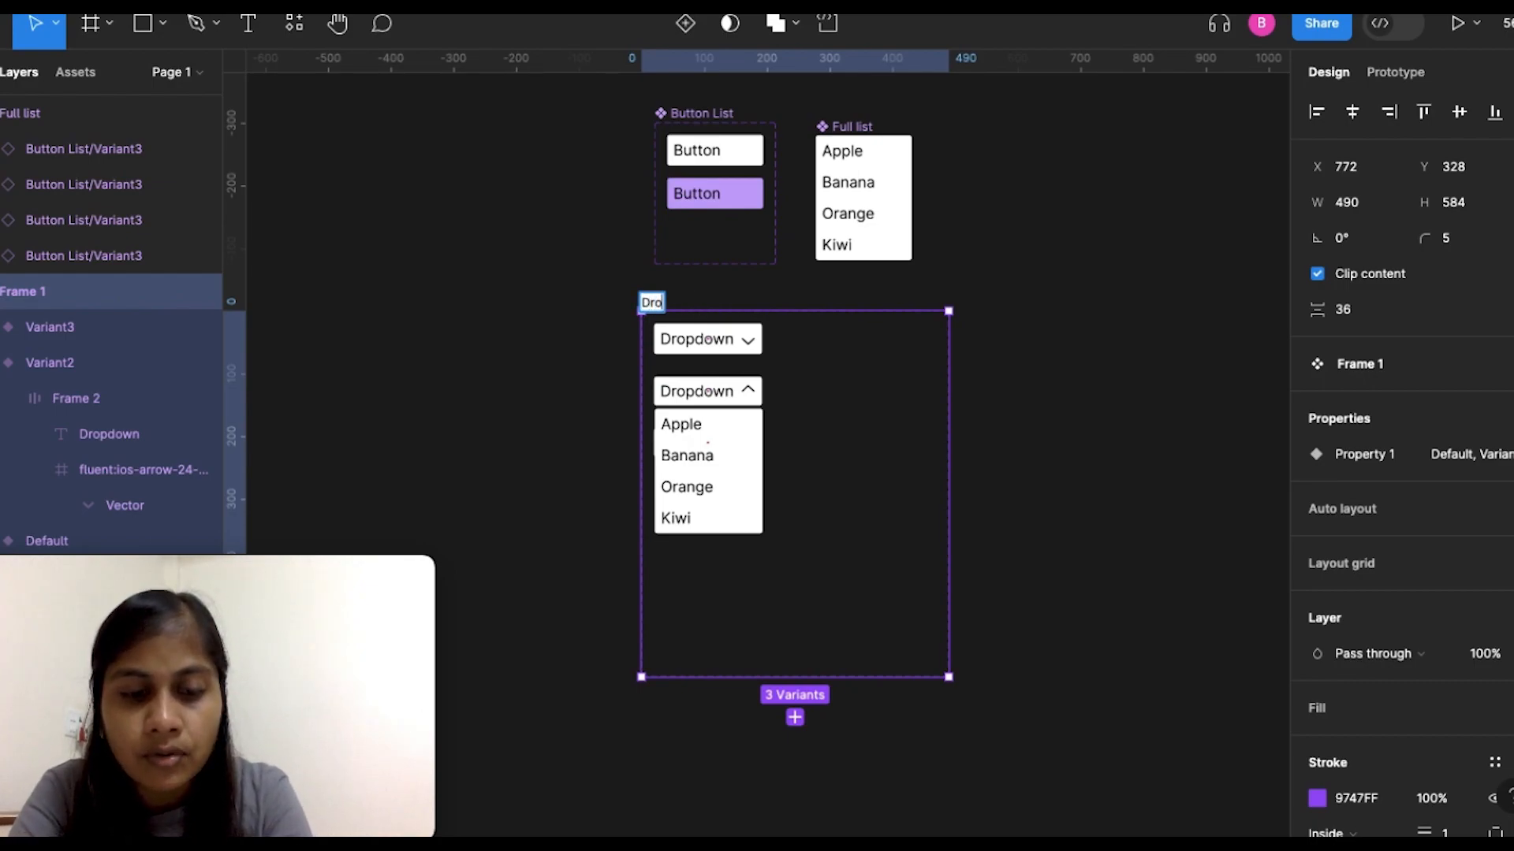
pyautogui.write('pdown')
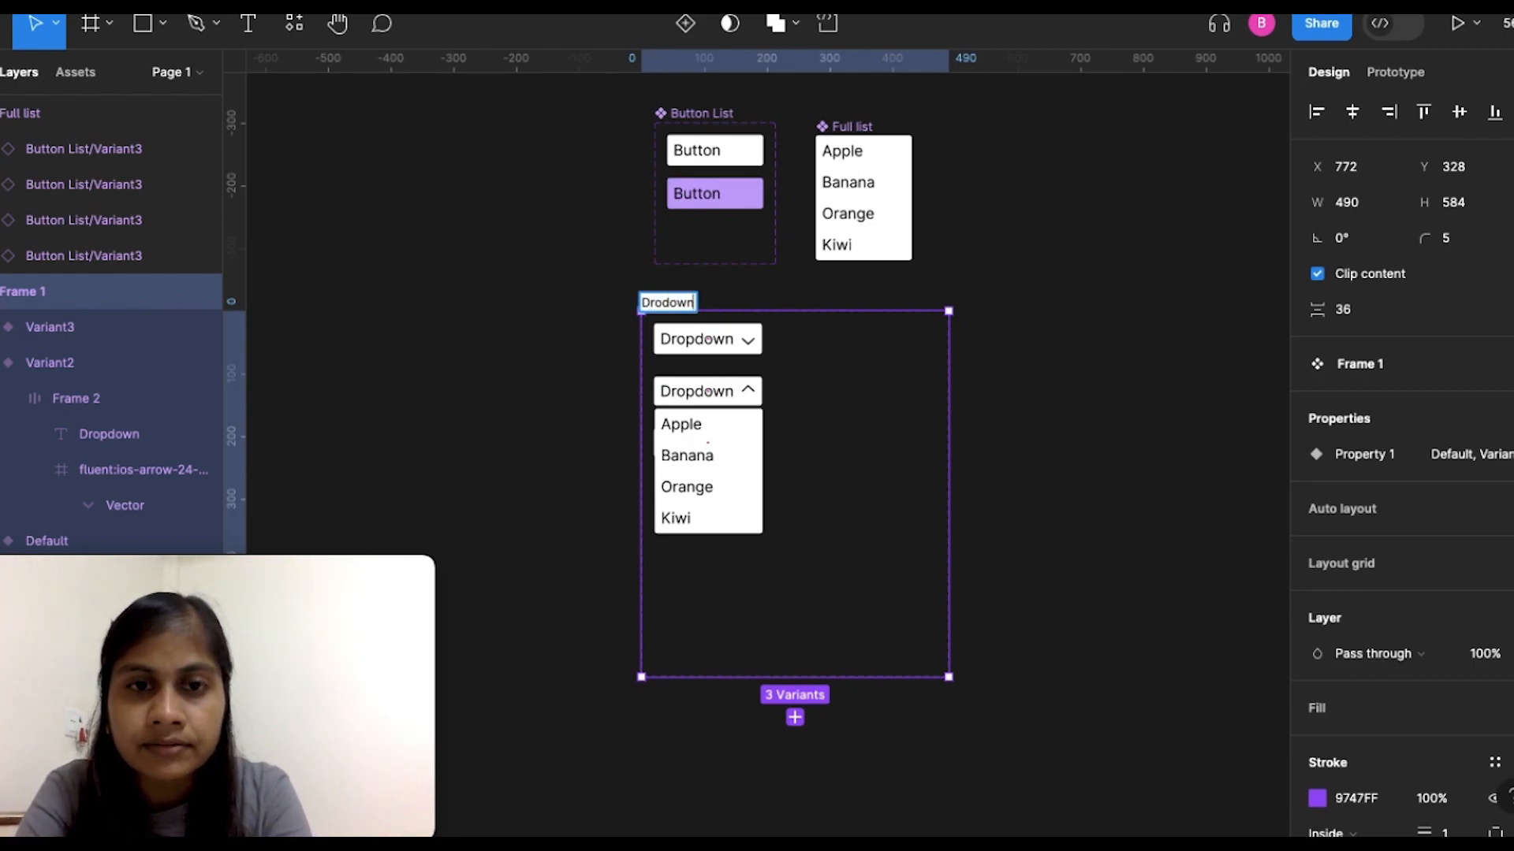
pyautogui.click(664, 304)
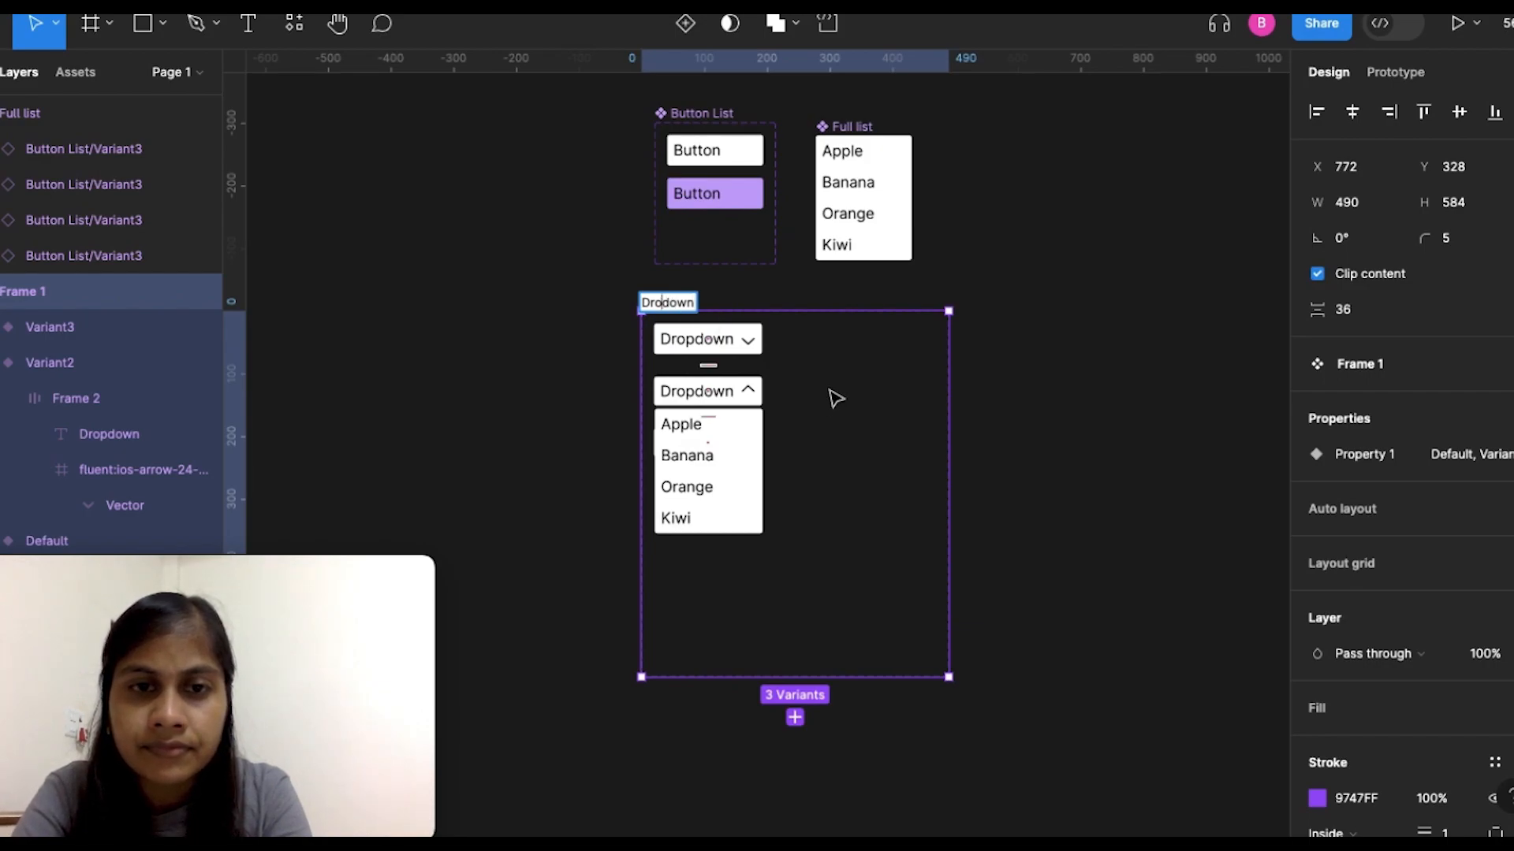
pyautogui.write('p')
pyautogui.click(1068, 426)
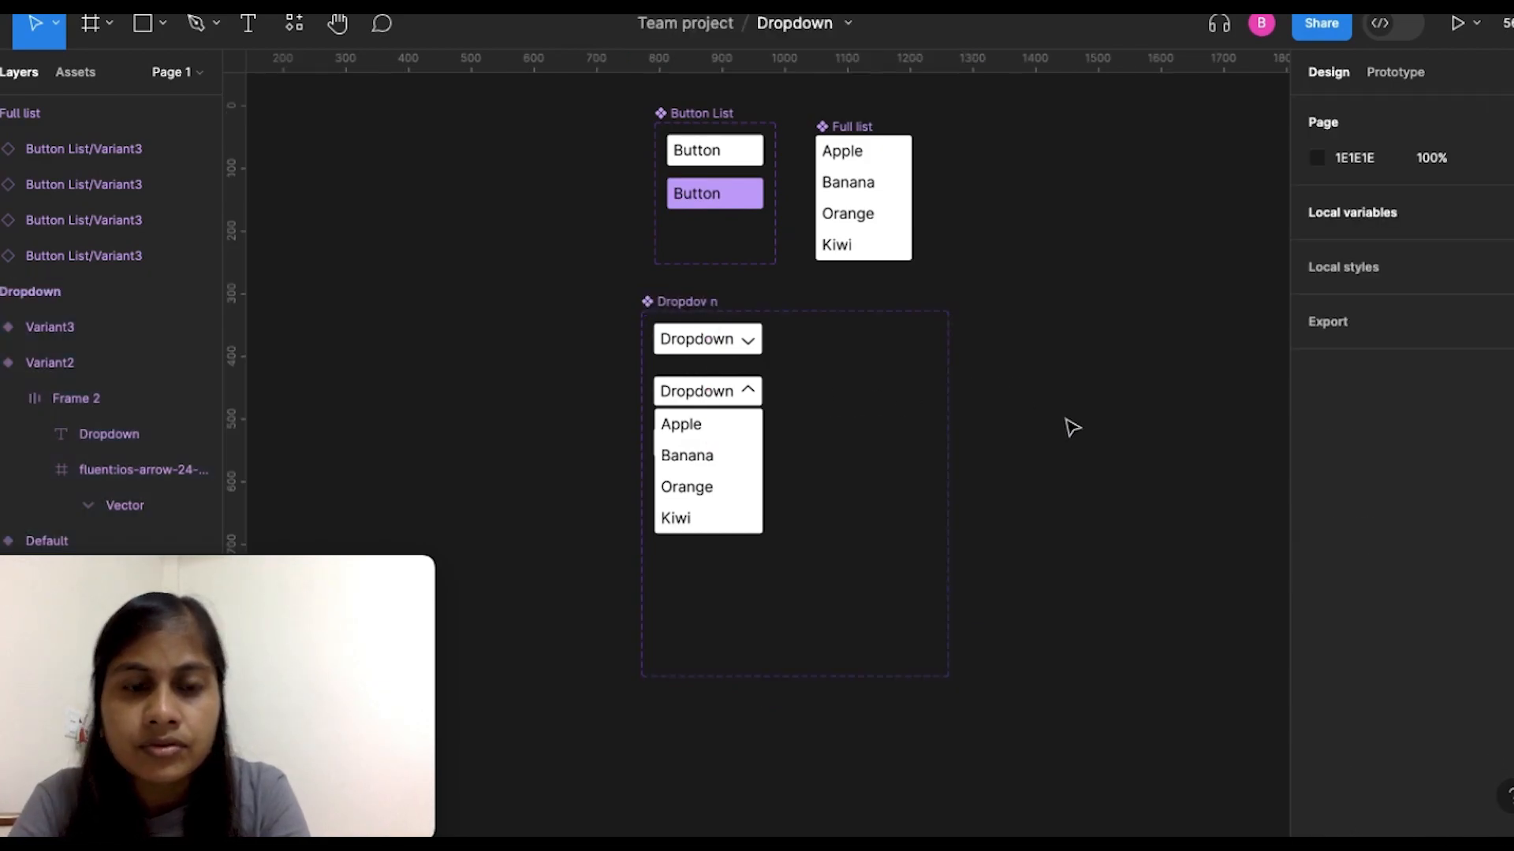
# Step: Bind the Dropdown label text in both variants to the Option variable of the Select Variable collection
pyautogui.scroll(3, 940, 457)
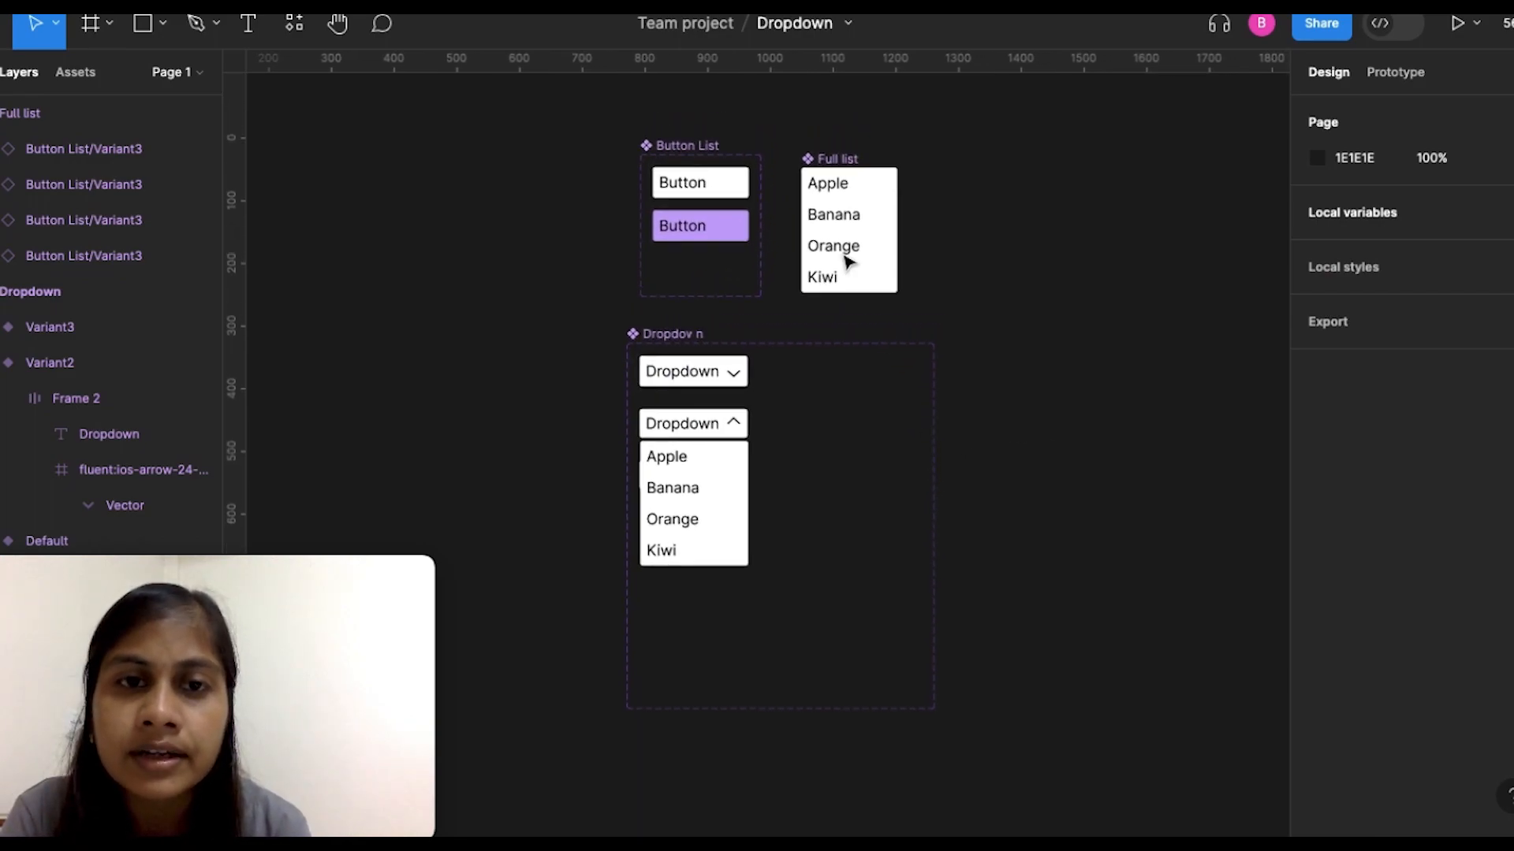
pyautogui.click(829, 169)
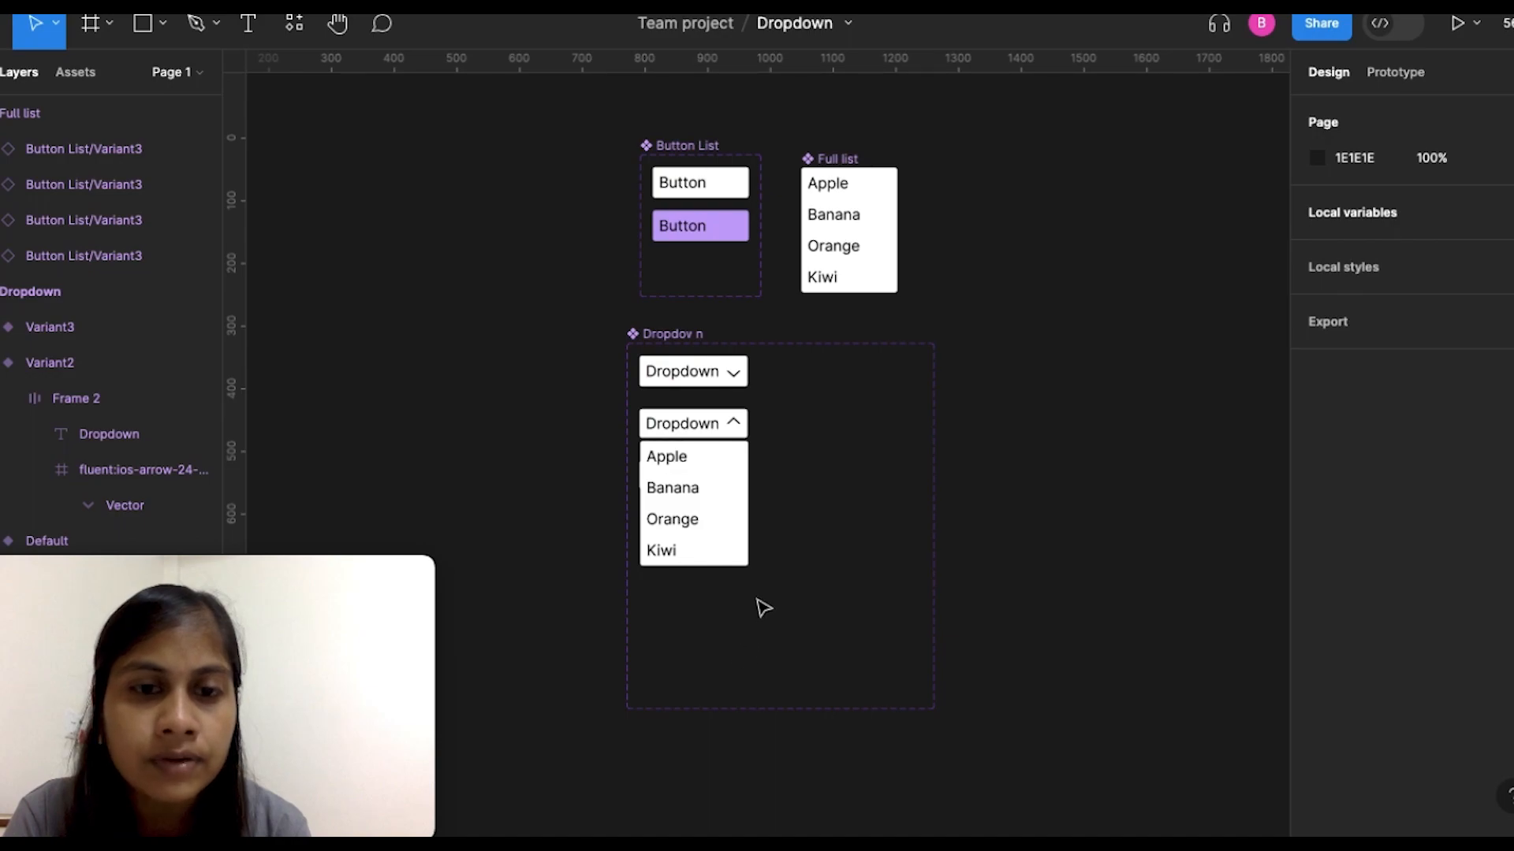
pyautogui.keyDown('ctrl'); pyautogui.click(682, 383); pyautogui.keyUp('ctrl')
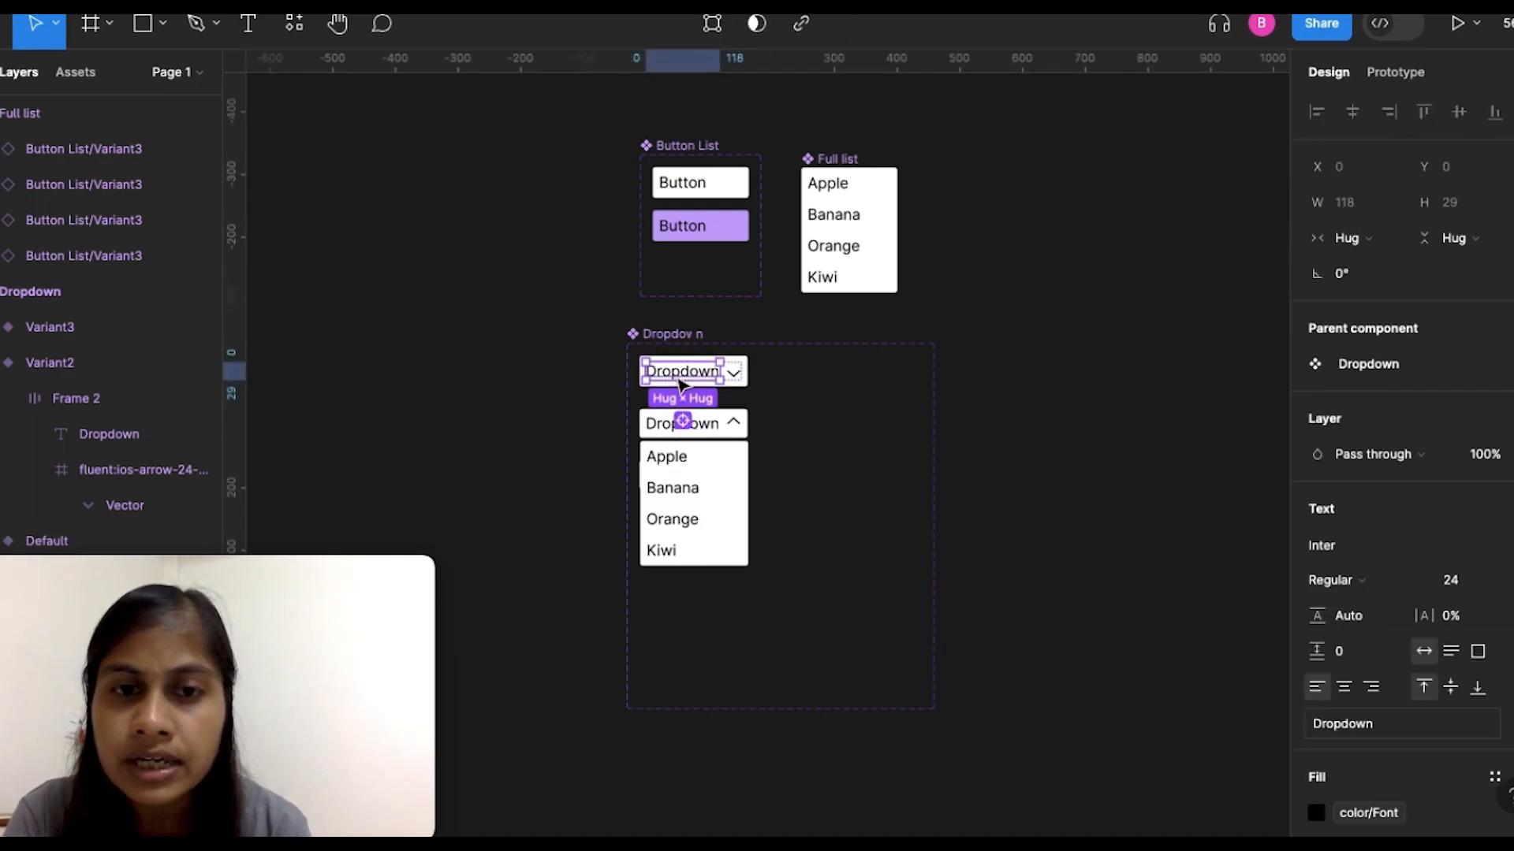
pyautogui.scroll(-3, 1414, 650)
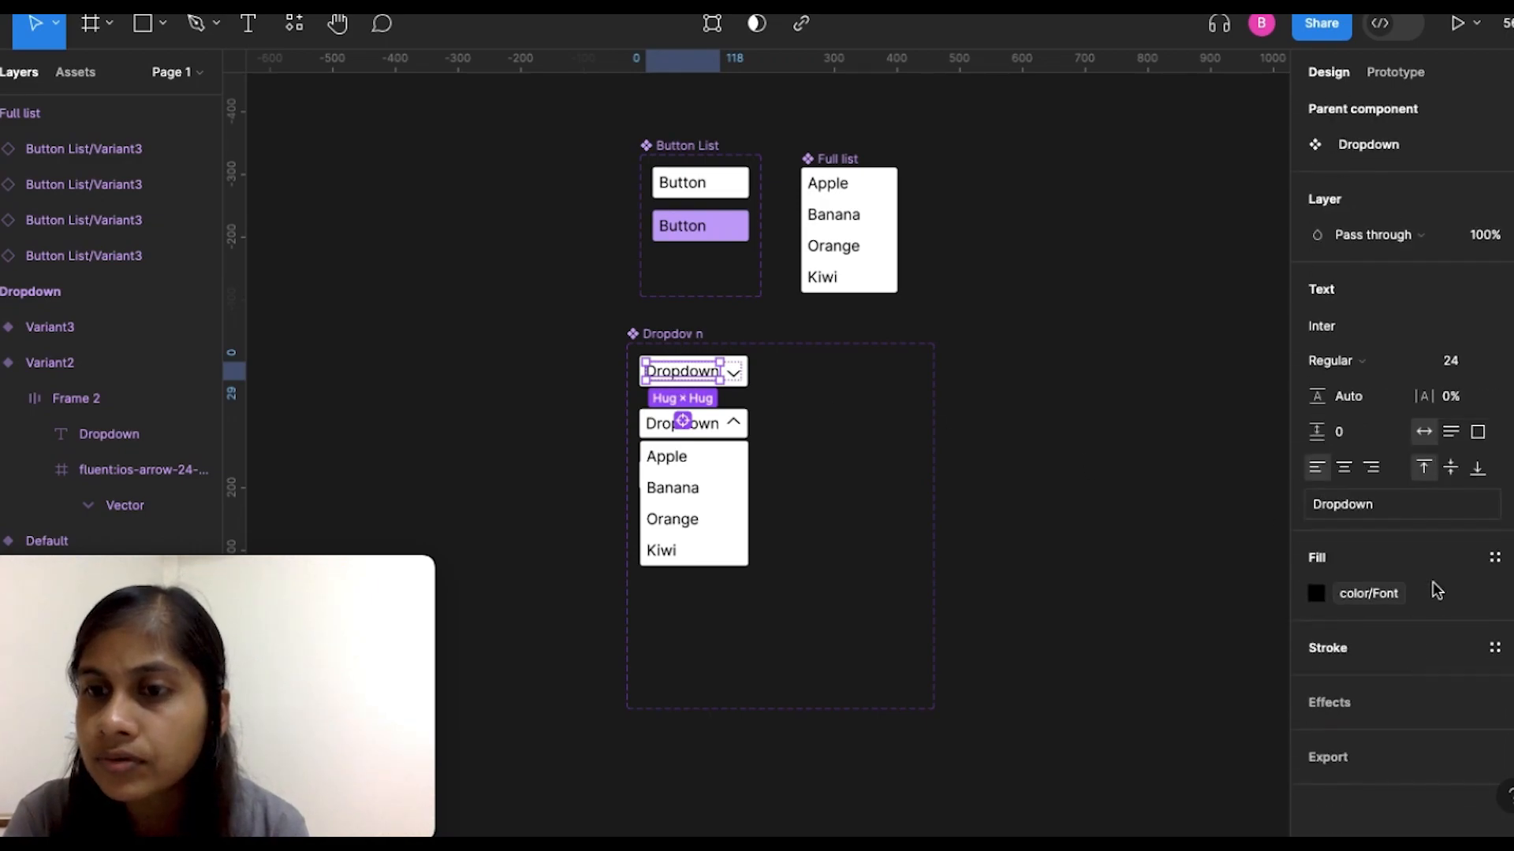
pyautogui.click(1508, 504)
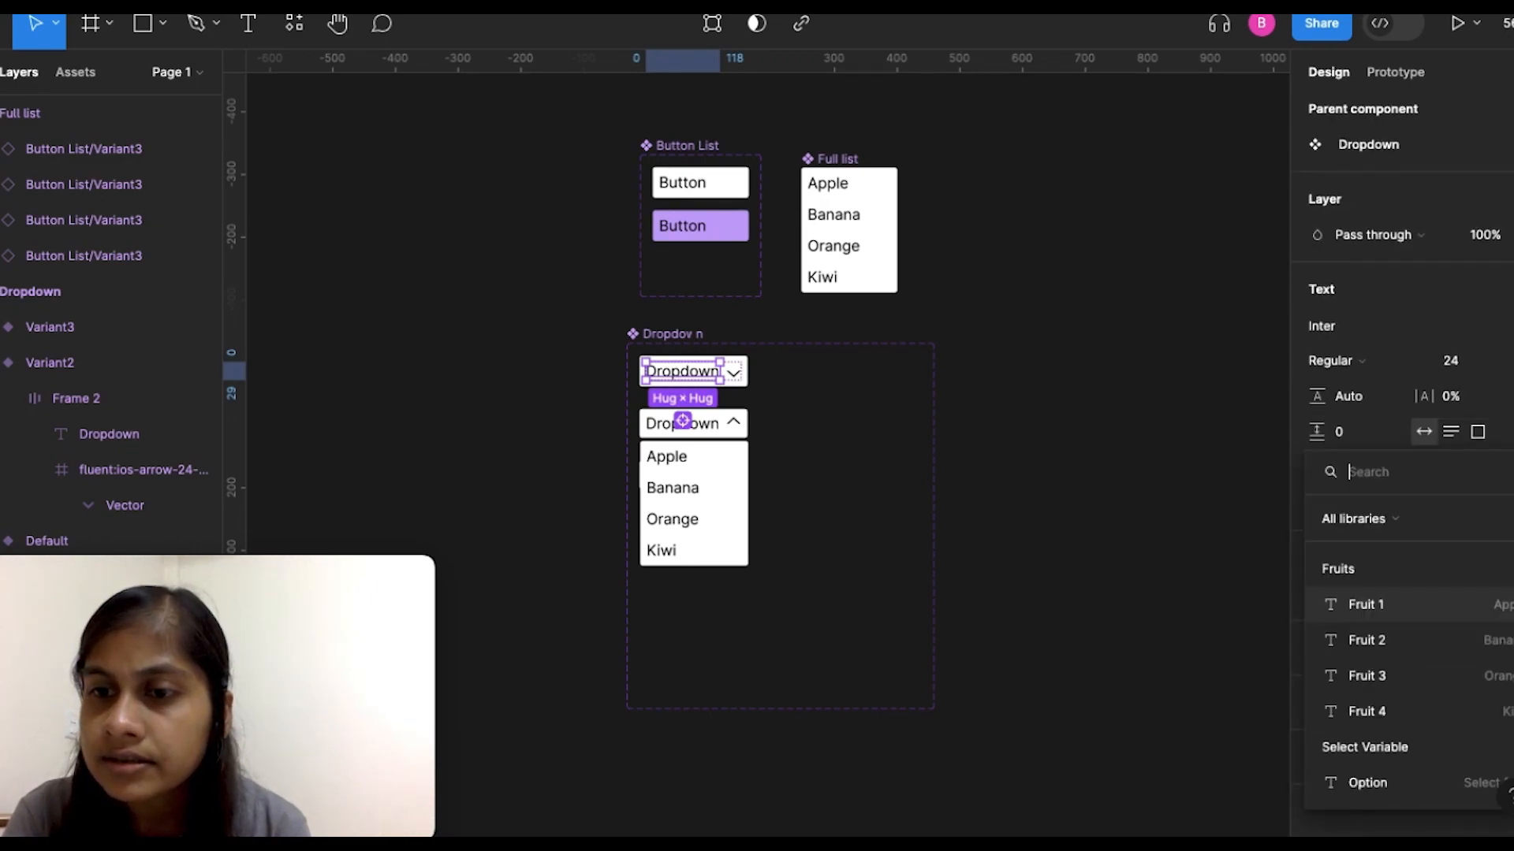
pyautogui.click(1372, 785)
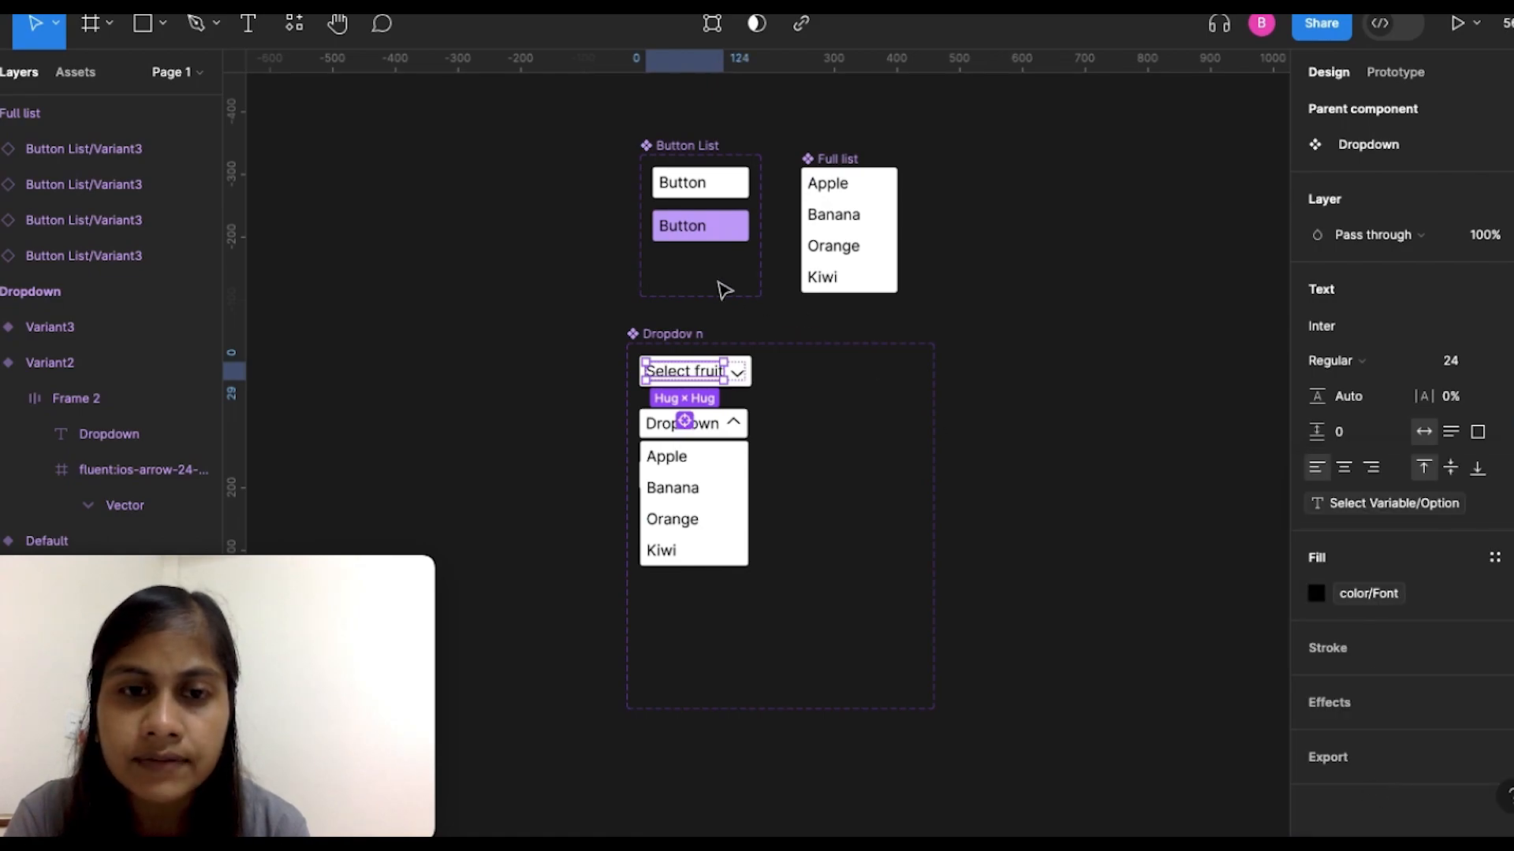
pyautogui.click(701, 428)
pyautogui.click(1142, 584)
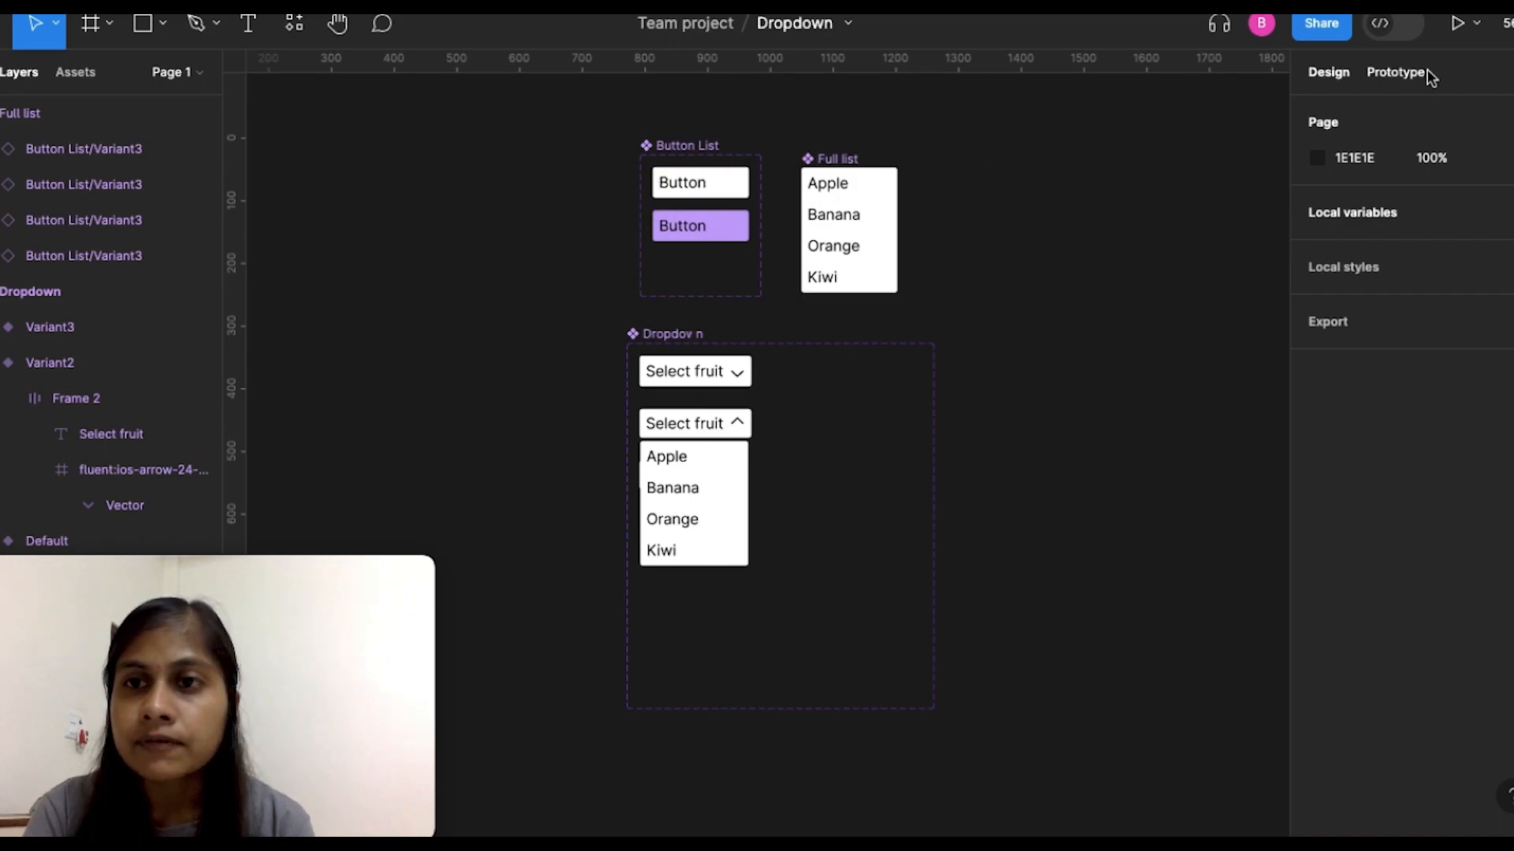
# Step: Add a While hovering prototype interaction from the white Button variant that changes it instantly to the purple Hover variant
pyautogui.click(676, 154)
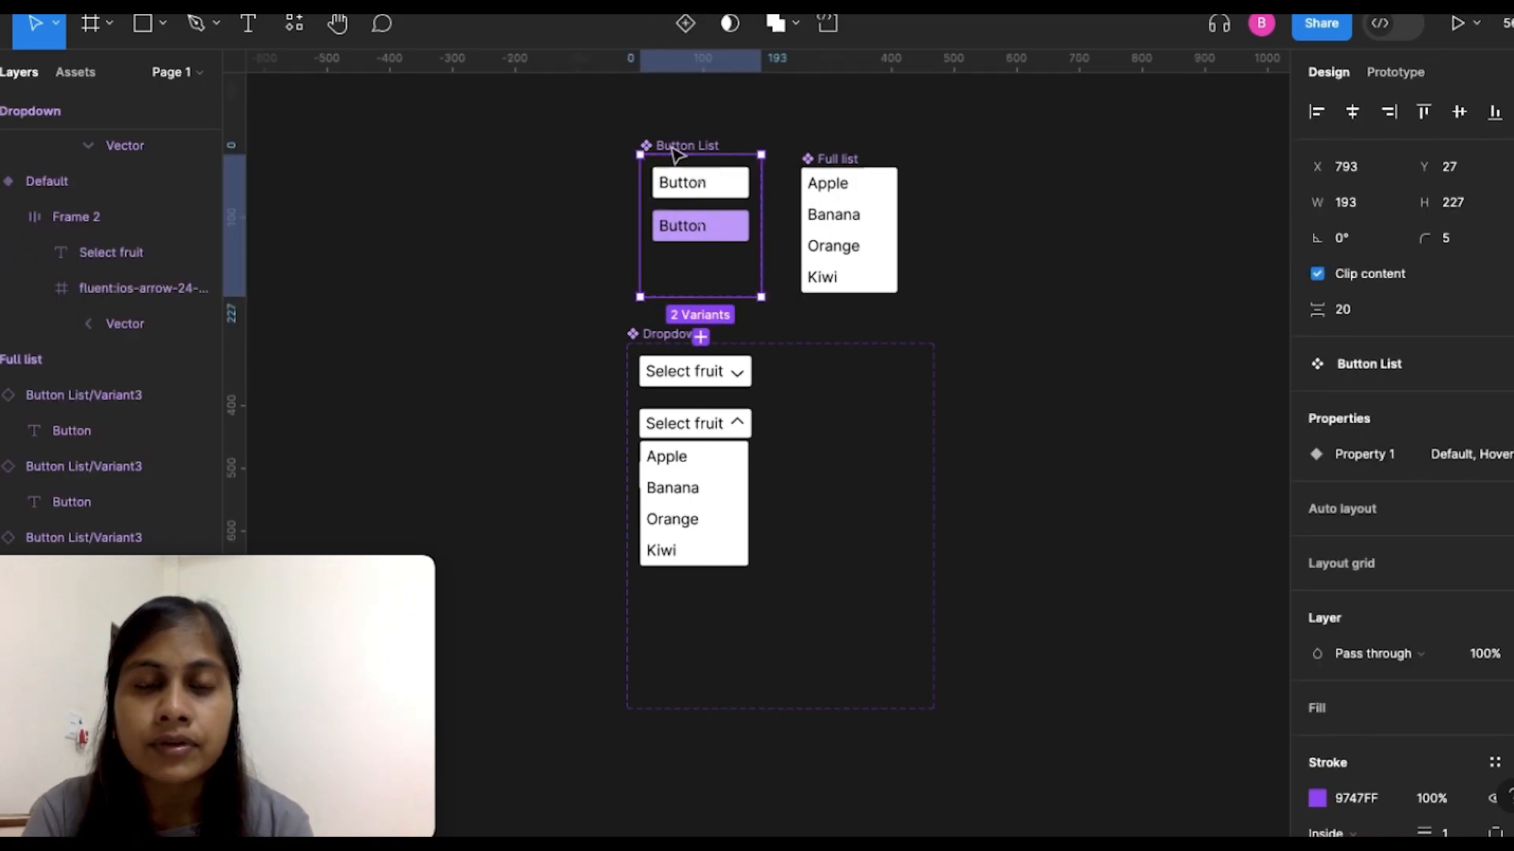
pyautogui.scroll(5, 676, 154)
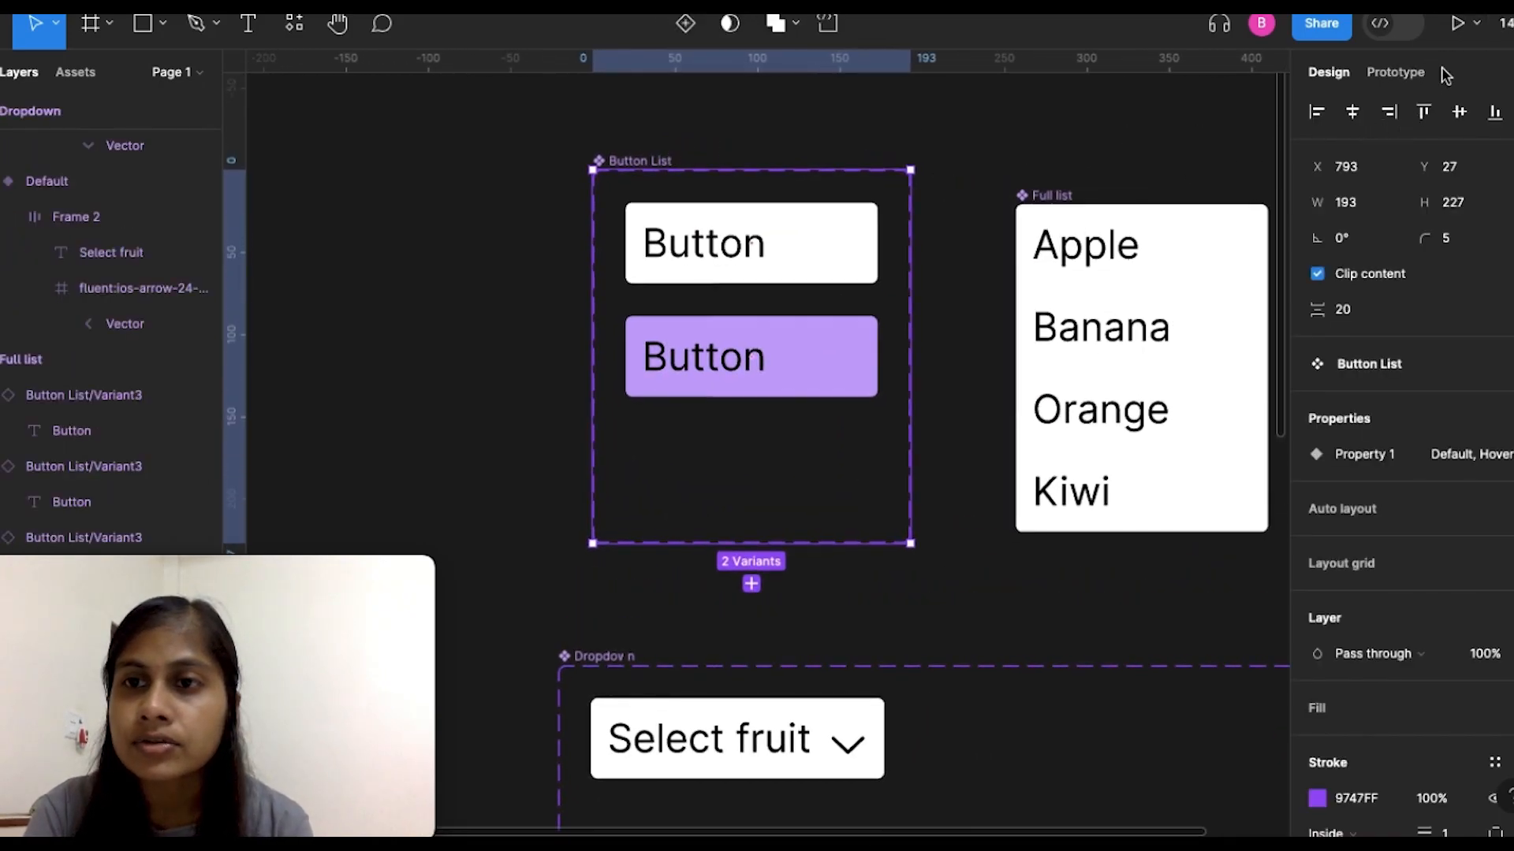
pyautogui.click(1389, 82)
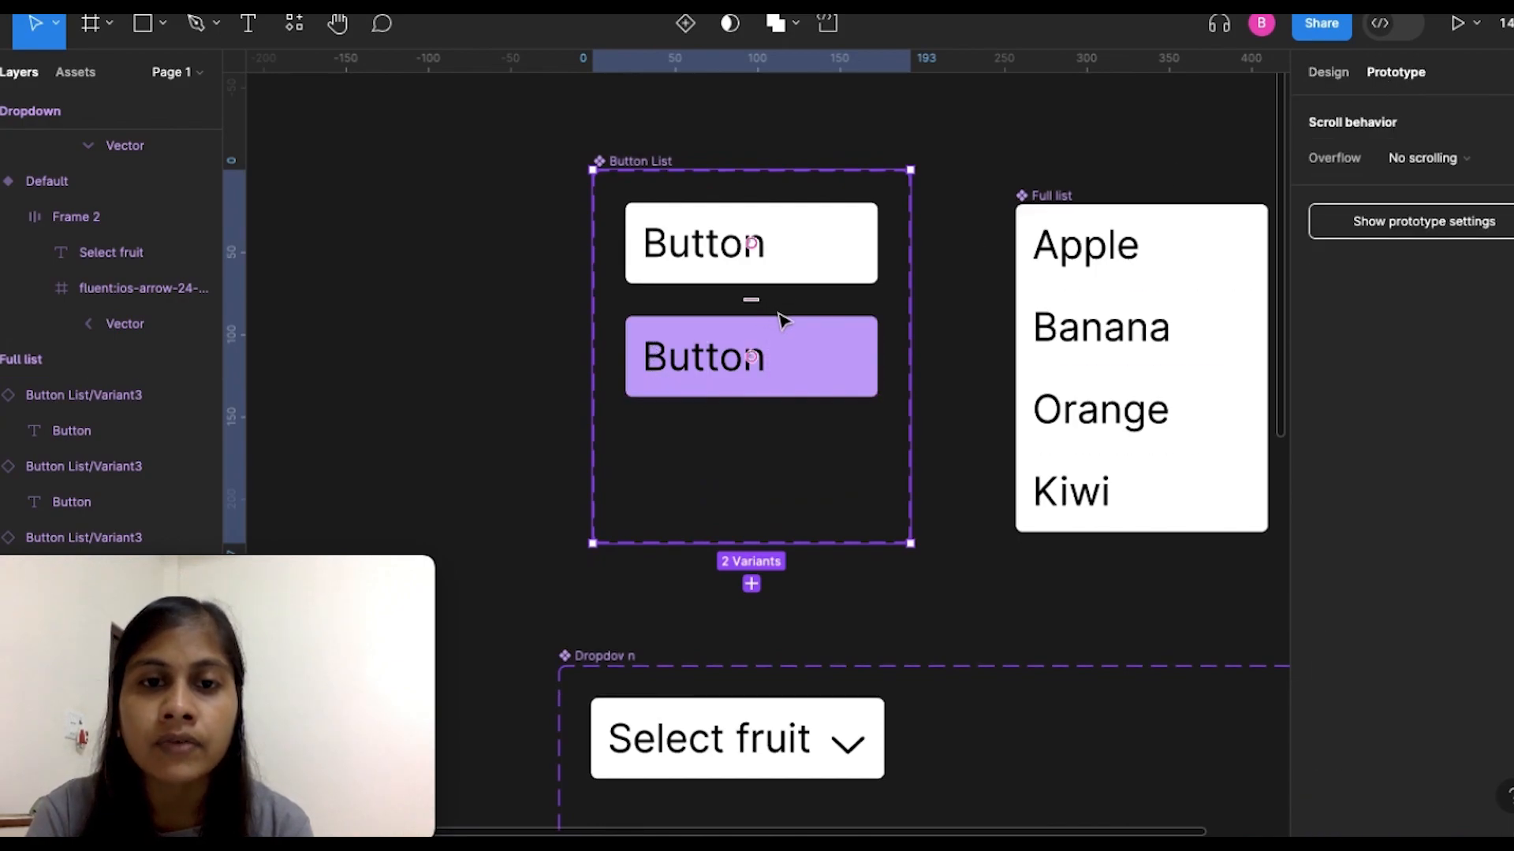
pyautogui.click(794, 248)
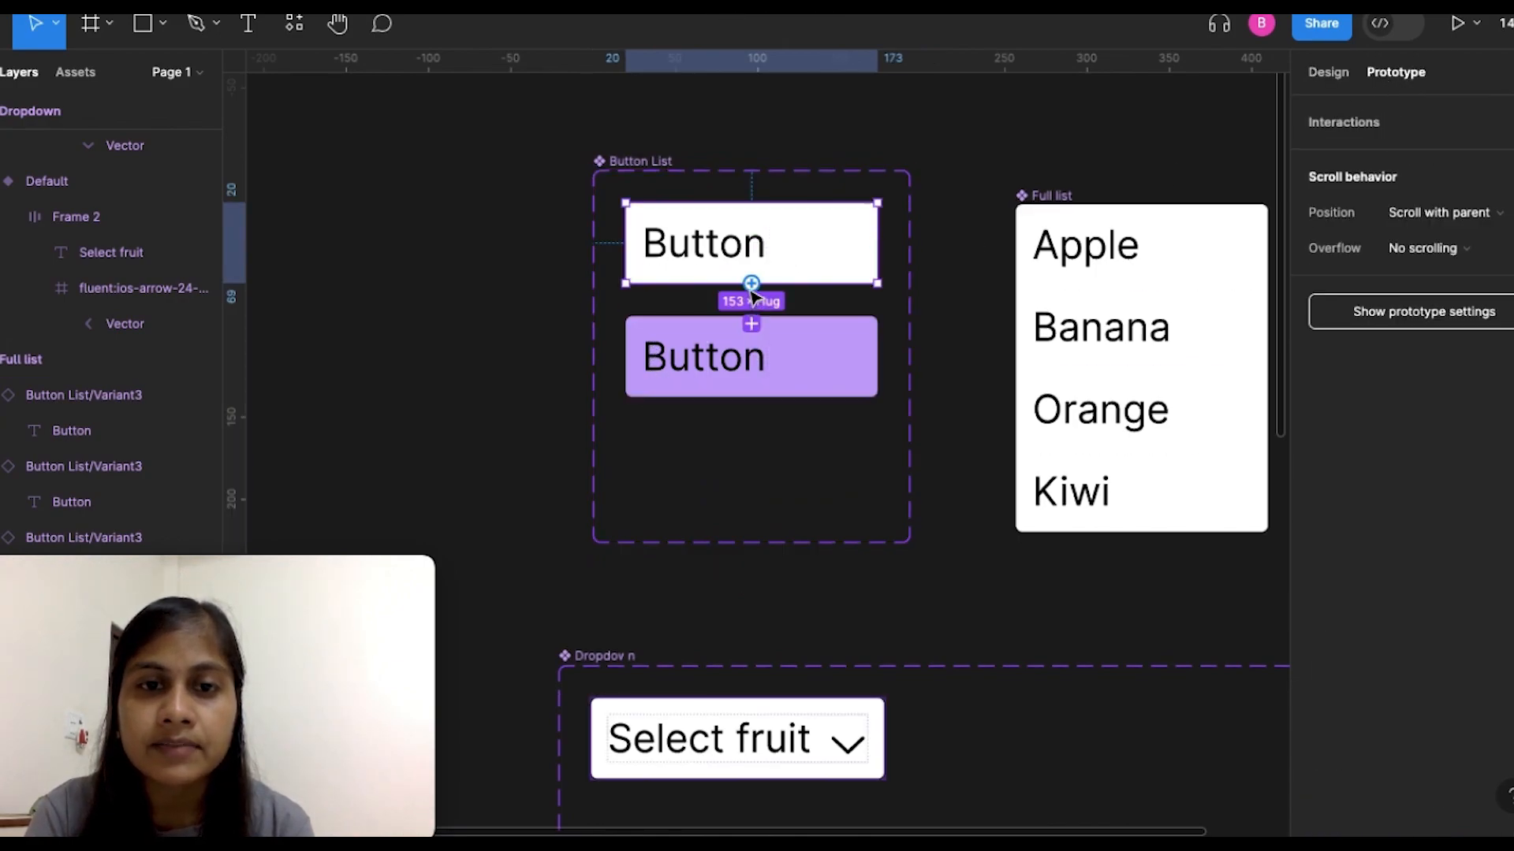
pyautogui.moveTo(755, 308); pyautogui.dragTo(746, 343)
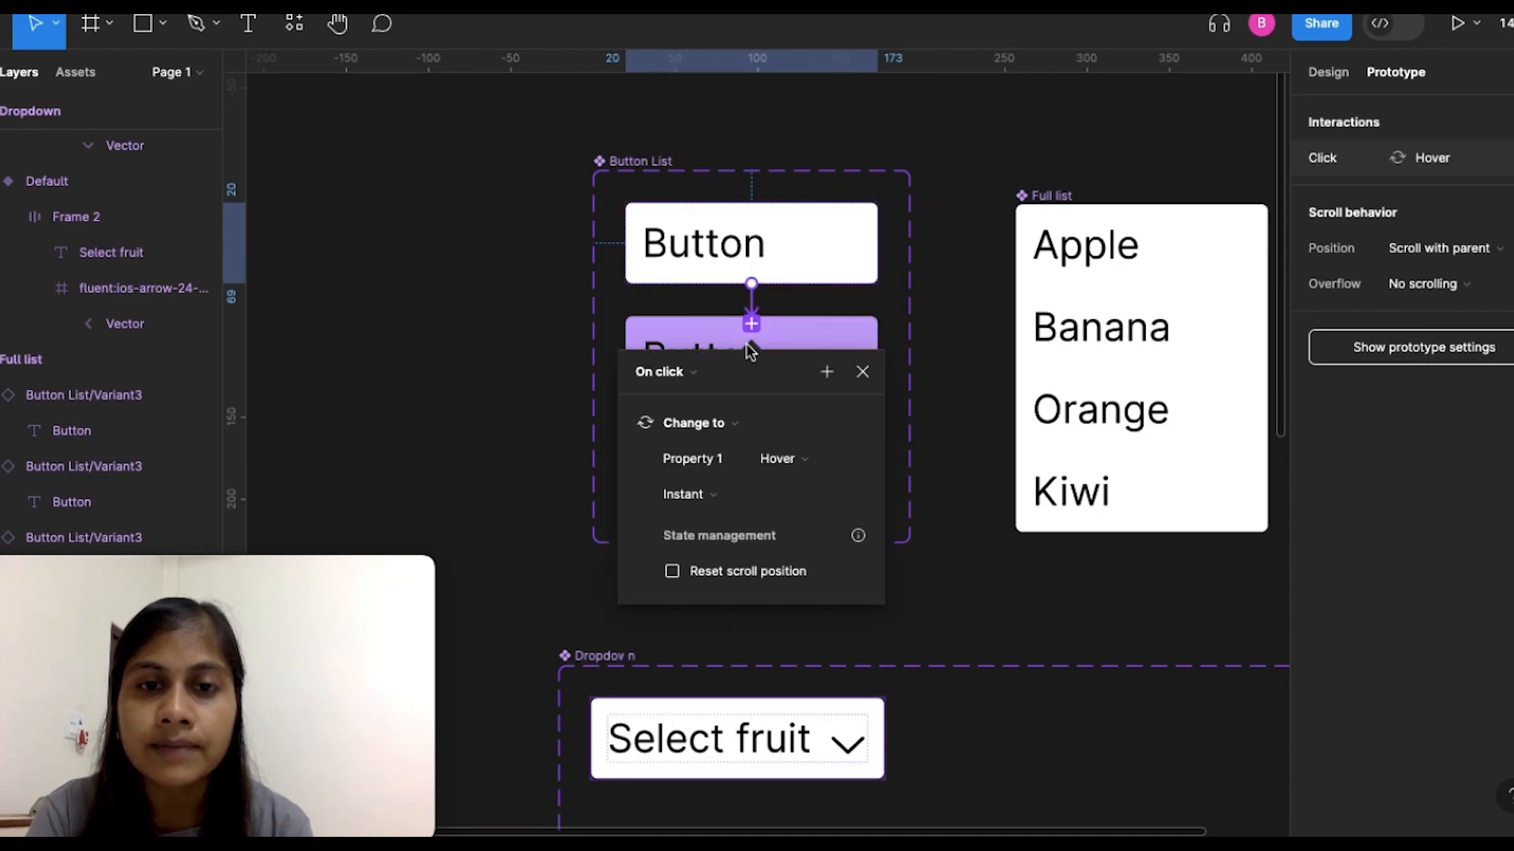
pyautogui.click(693, 374)
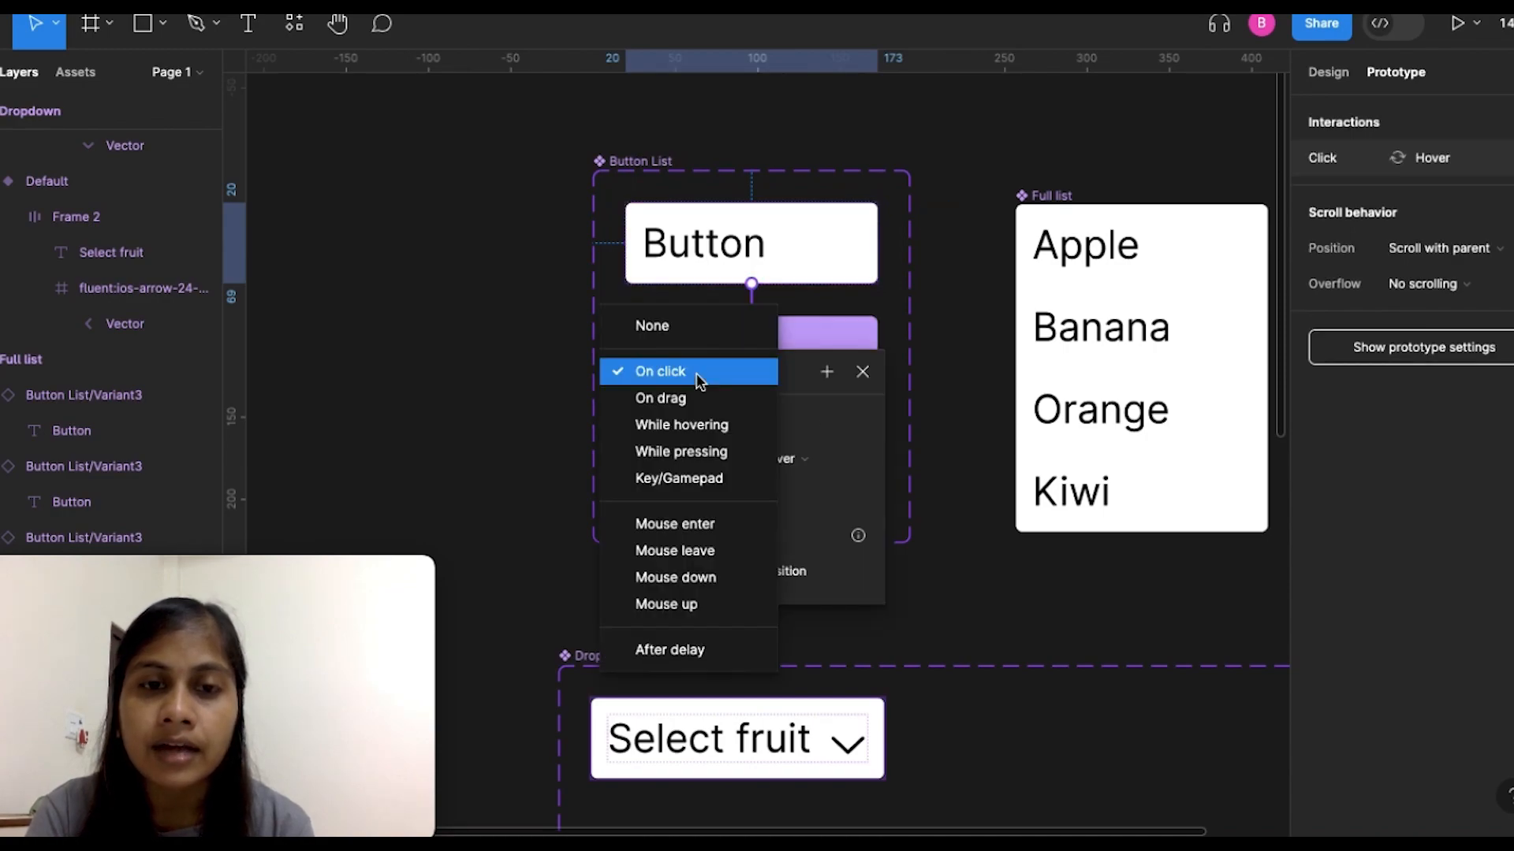
pyautogui.click(692, 429)
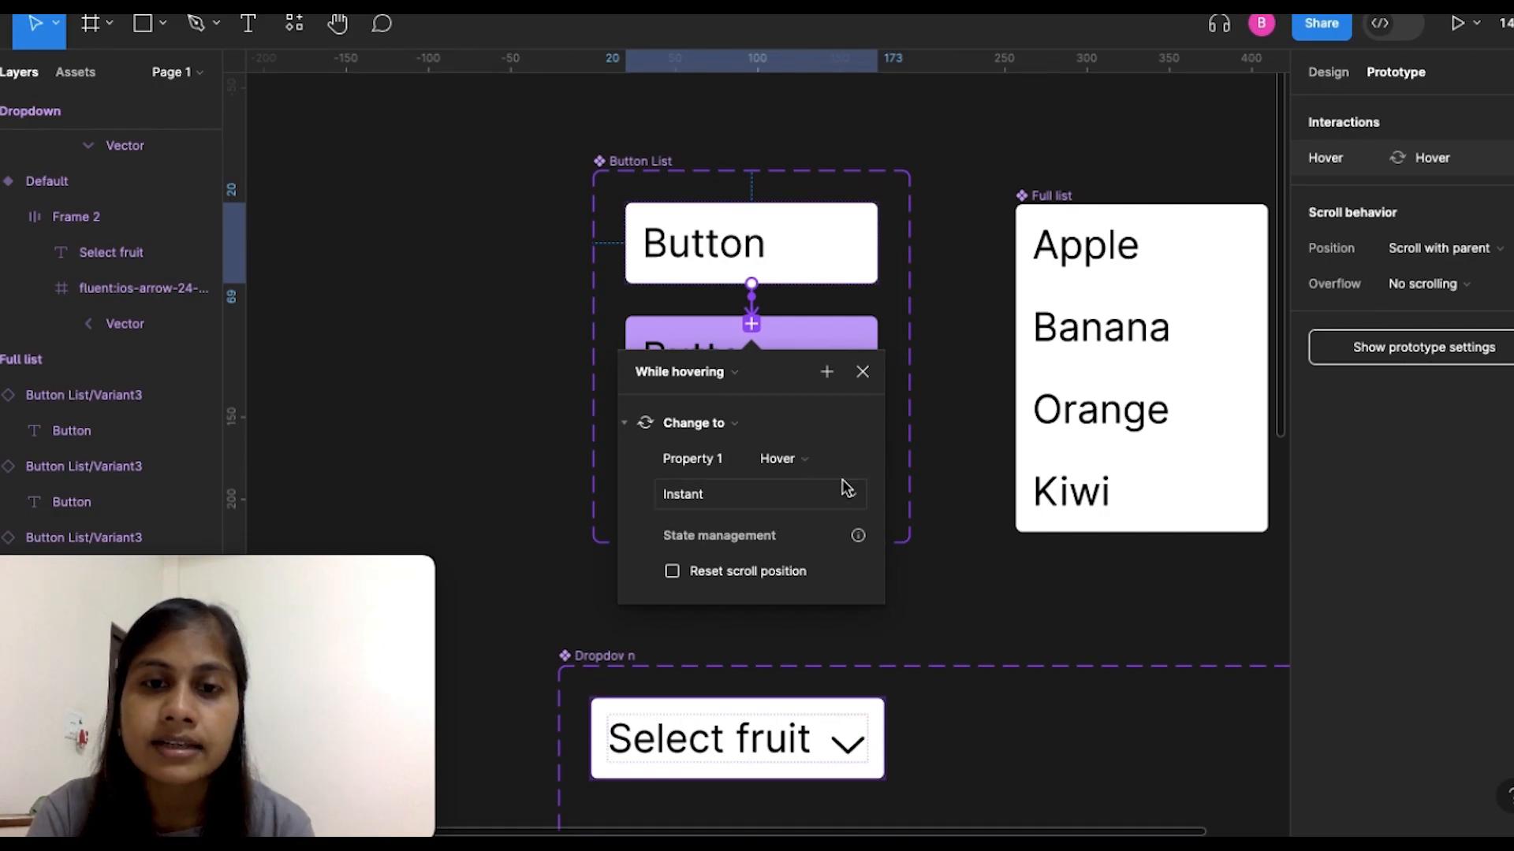
pyautogui.click(863, 372)
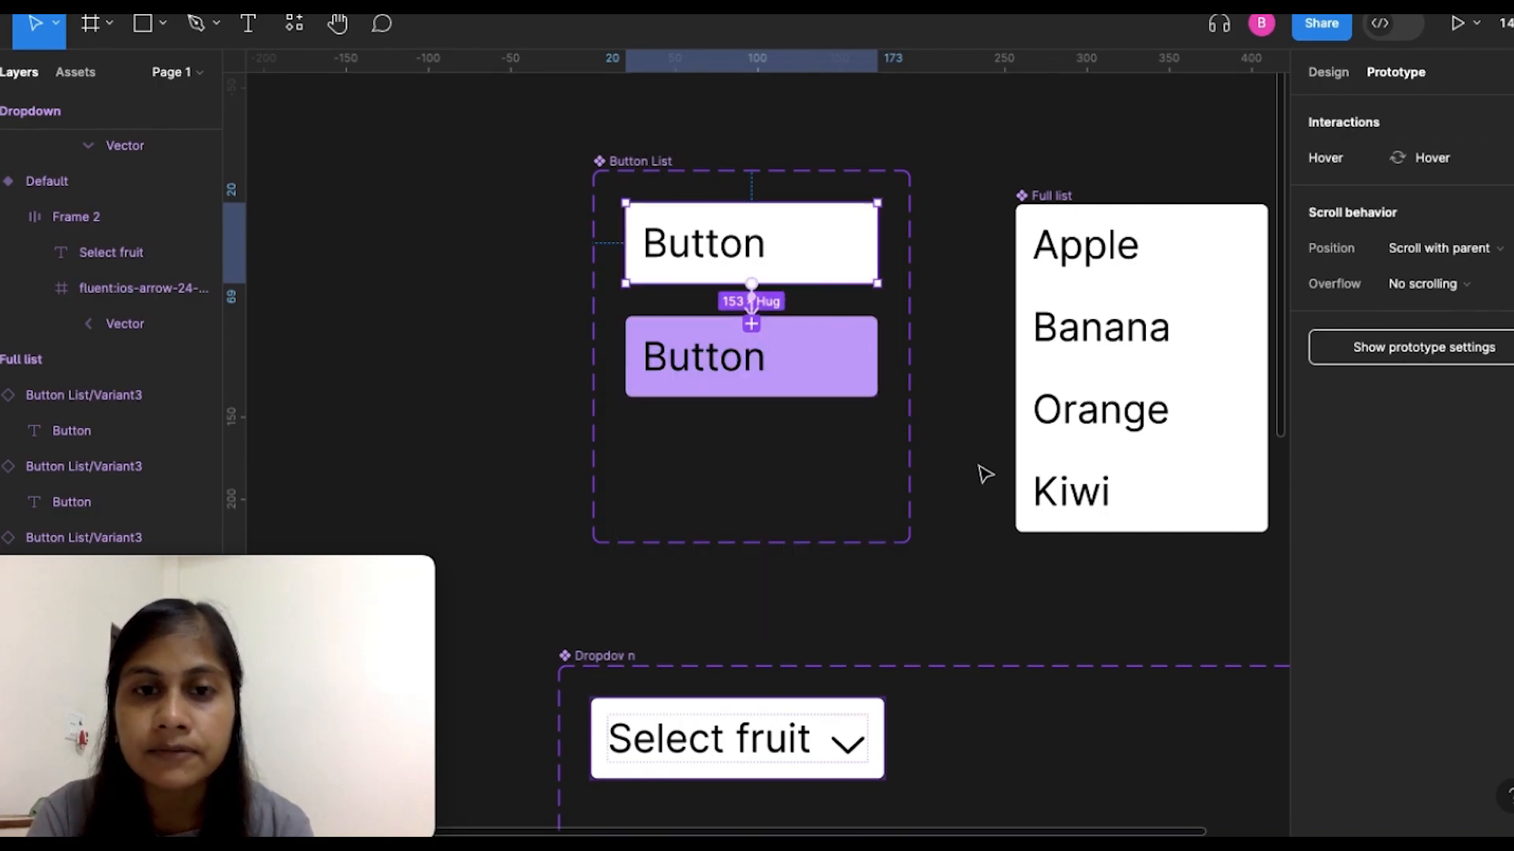
# Step: Add an On click interaction from the closed Dropdown variant that changes it instantly to Variant2
pyautogui.scroll(-3, 982, 473)
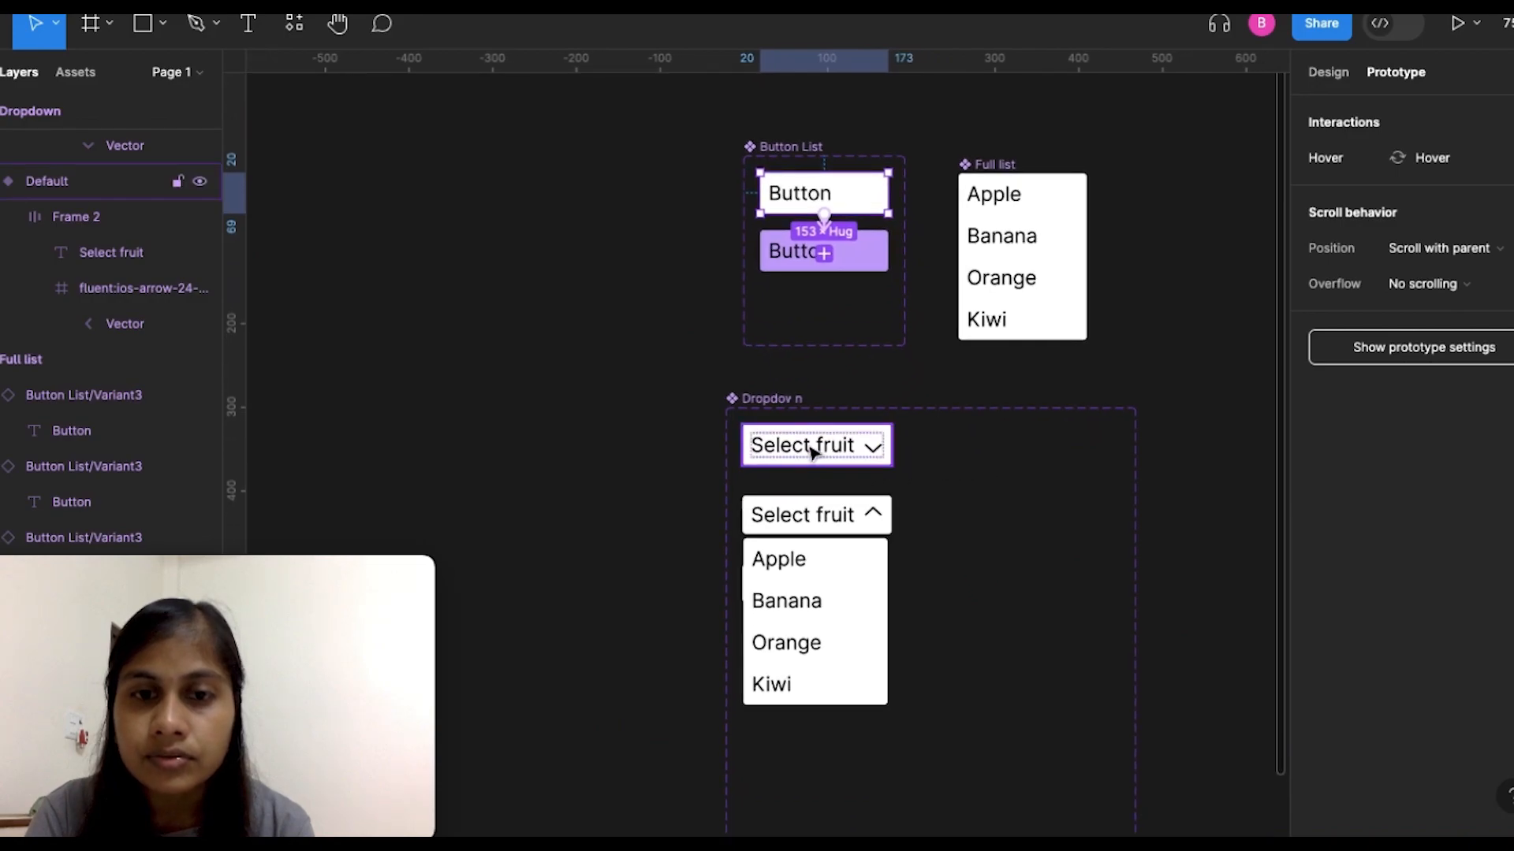
pyautogui.click(829, 455)
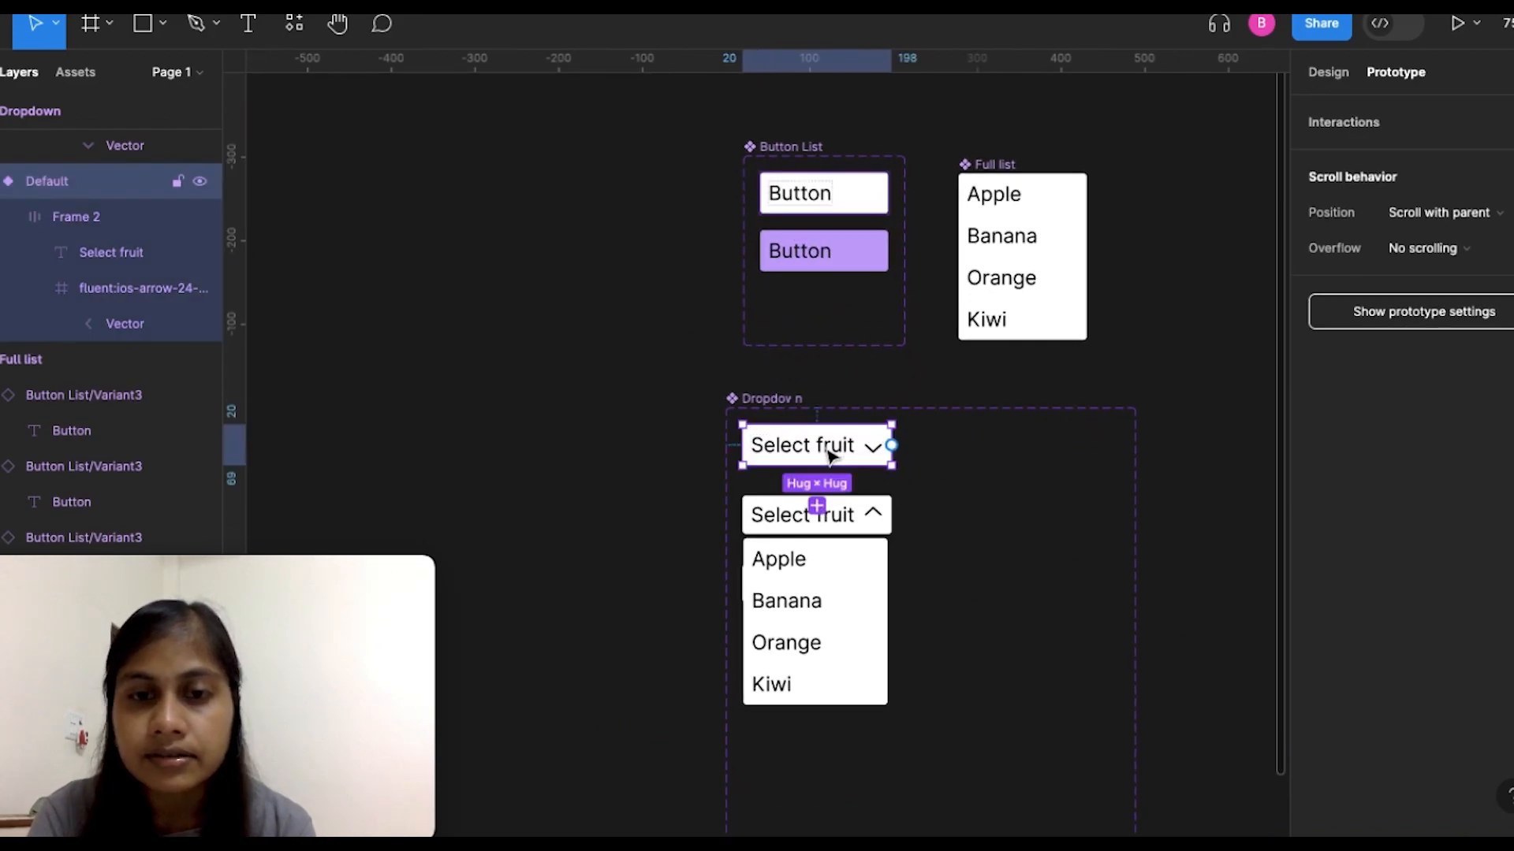
pyautogui.scroll(5, 829, 458)
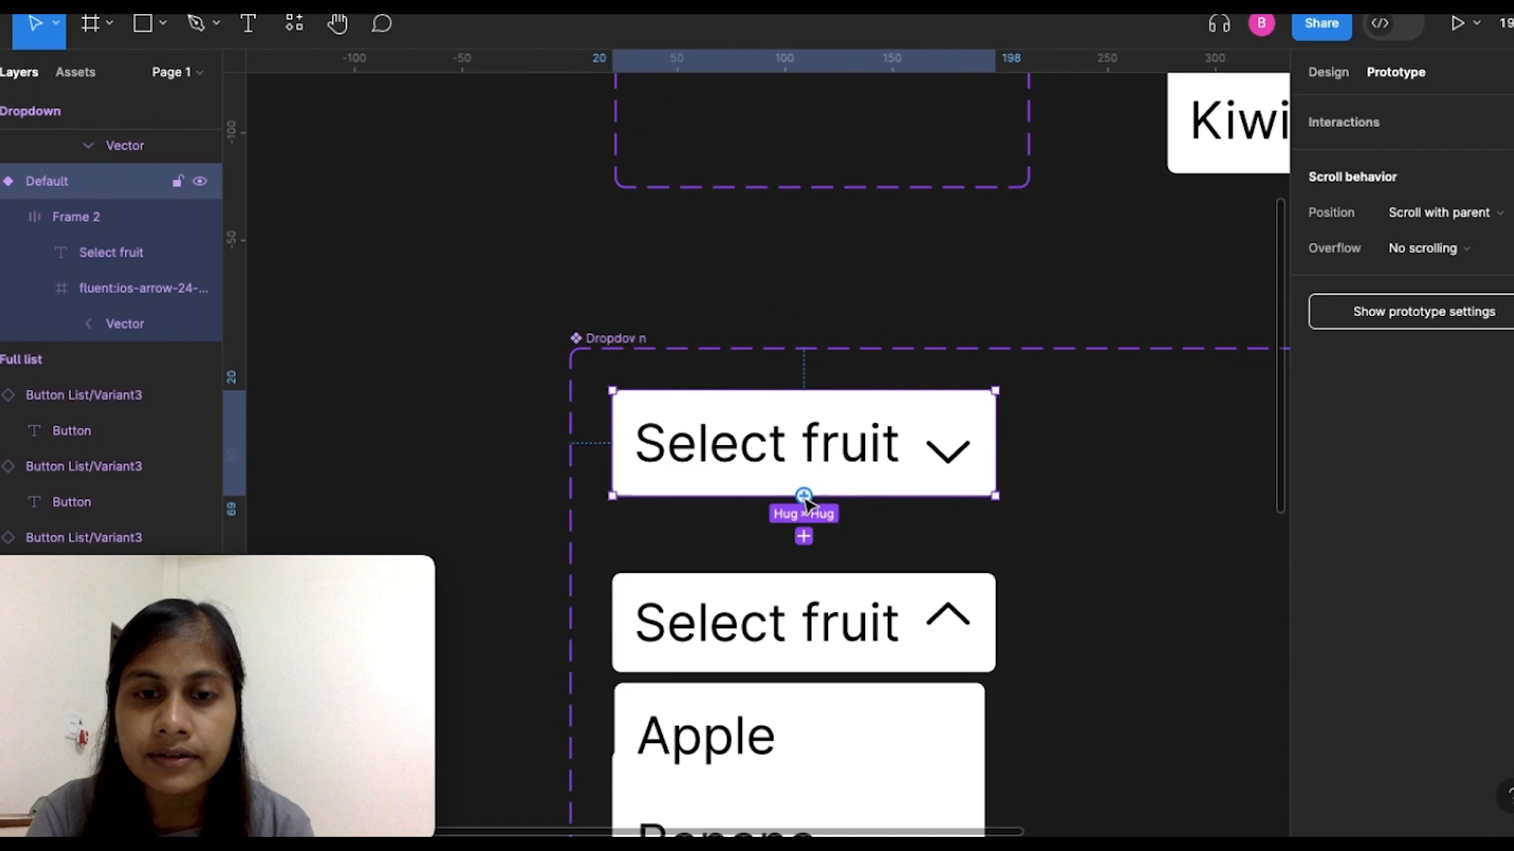
pyautogui.moveTo(803, 495); pyautogui.dragTo(792, 603)
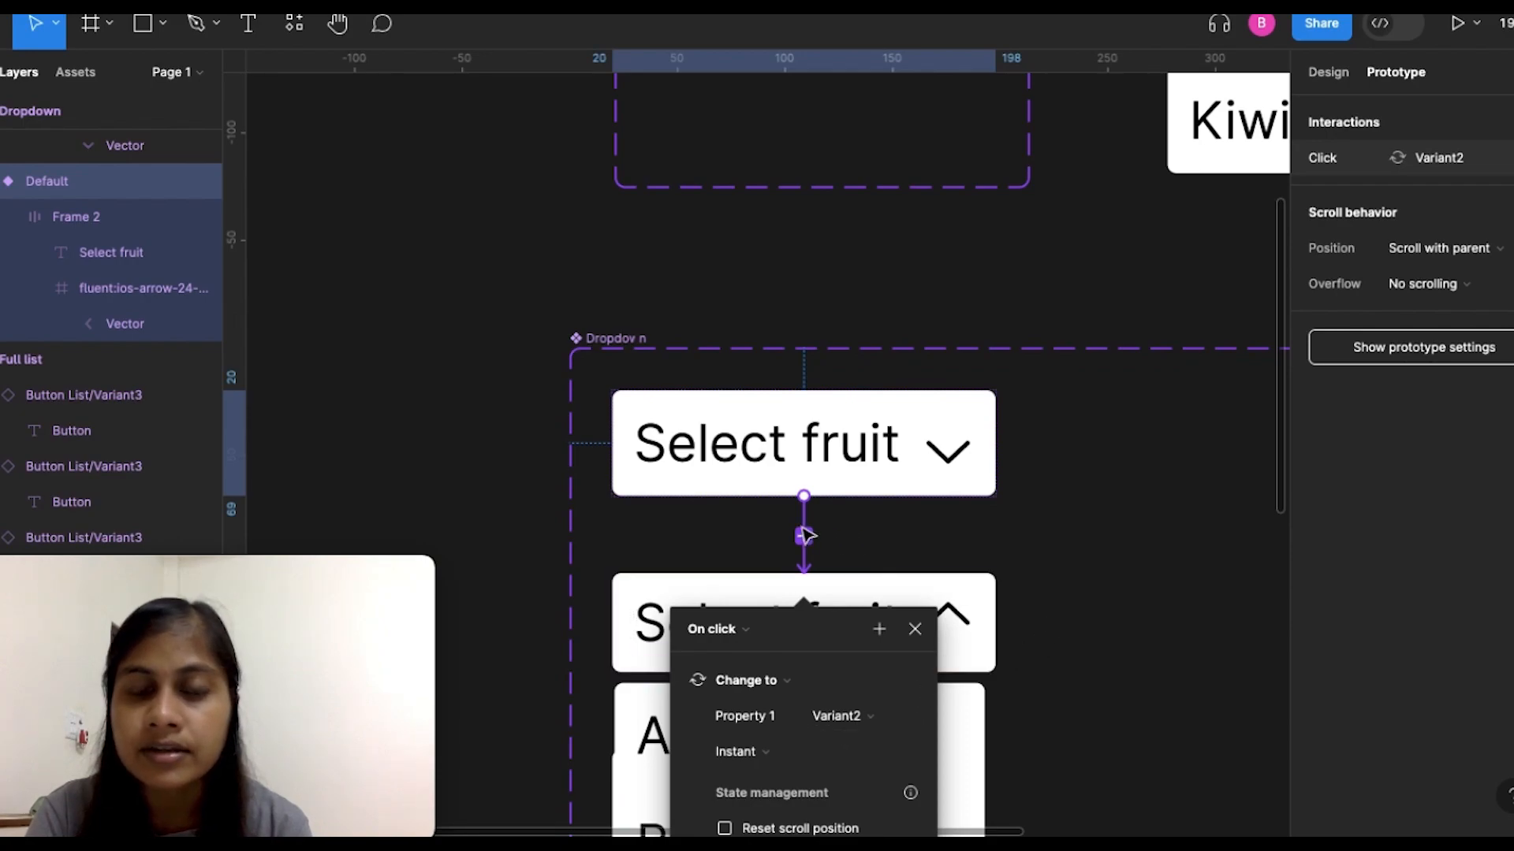
pyautogui.click(915, 628)
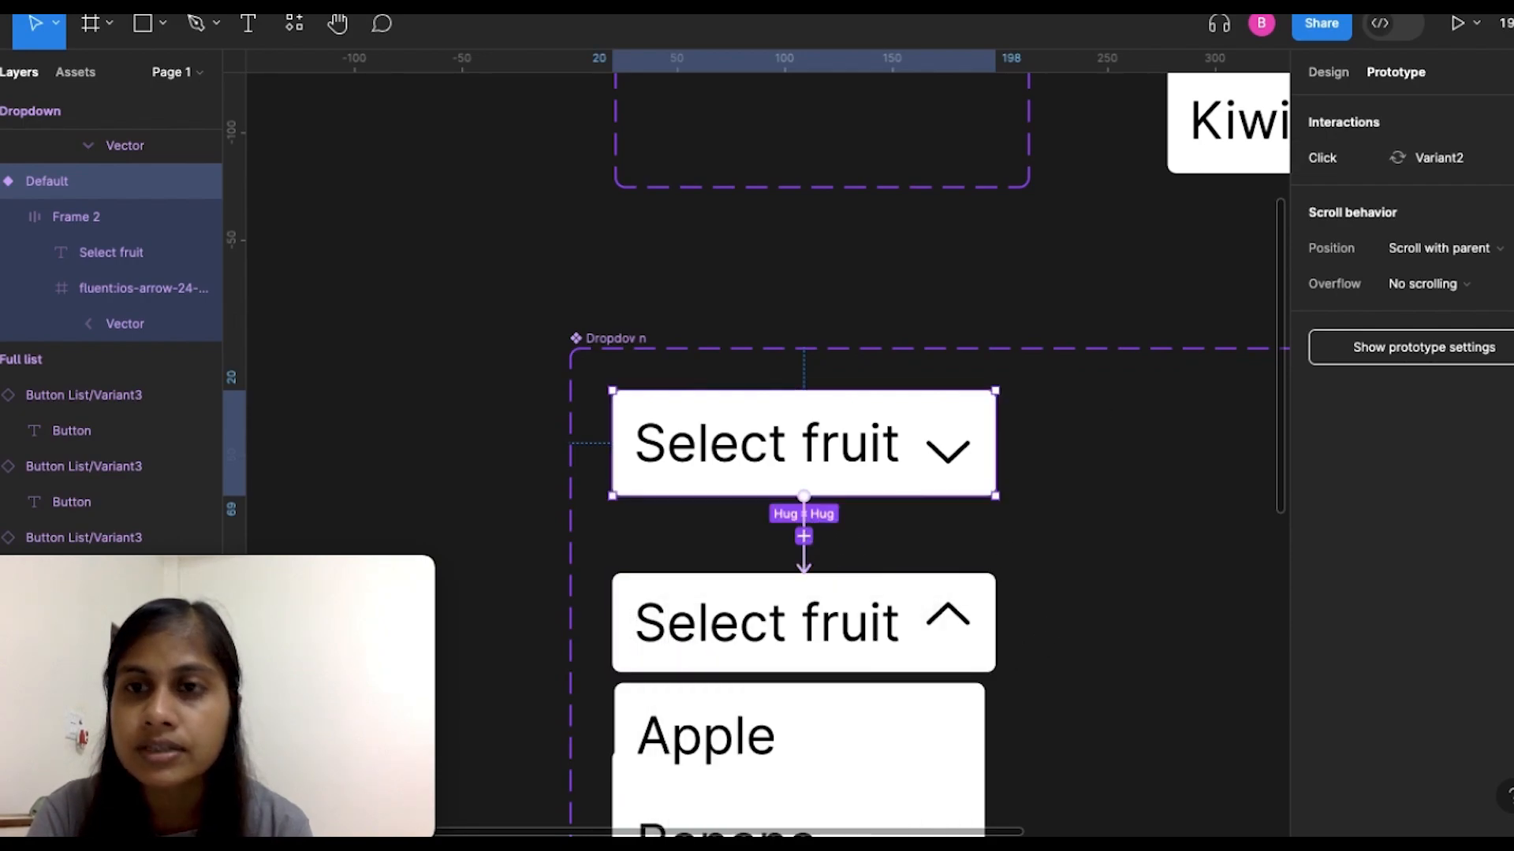
# Step: Set the Property 1 value of the closed Dropdown variant to Collapsed
pyautogui.click(1328, 73)
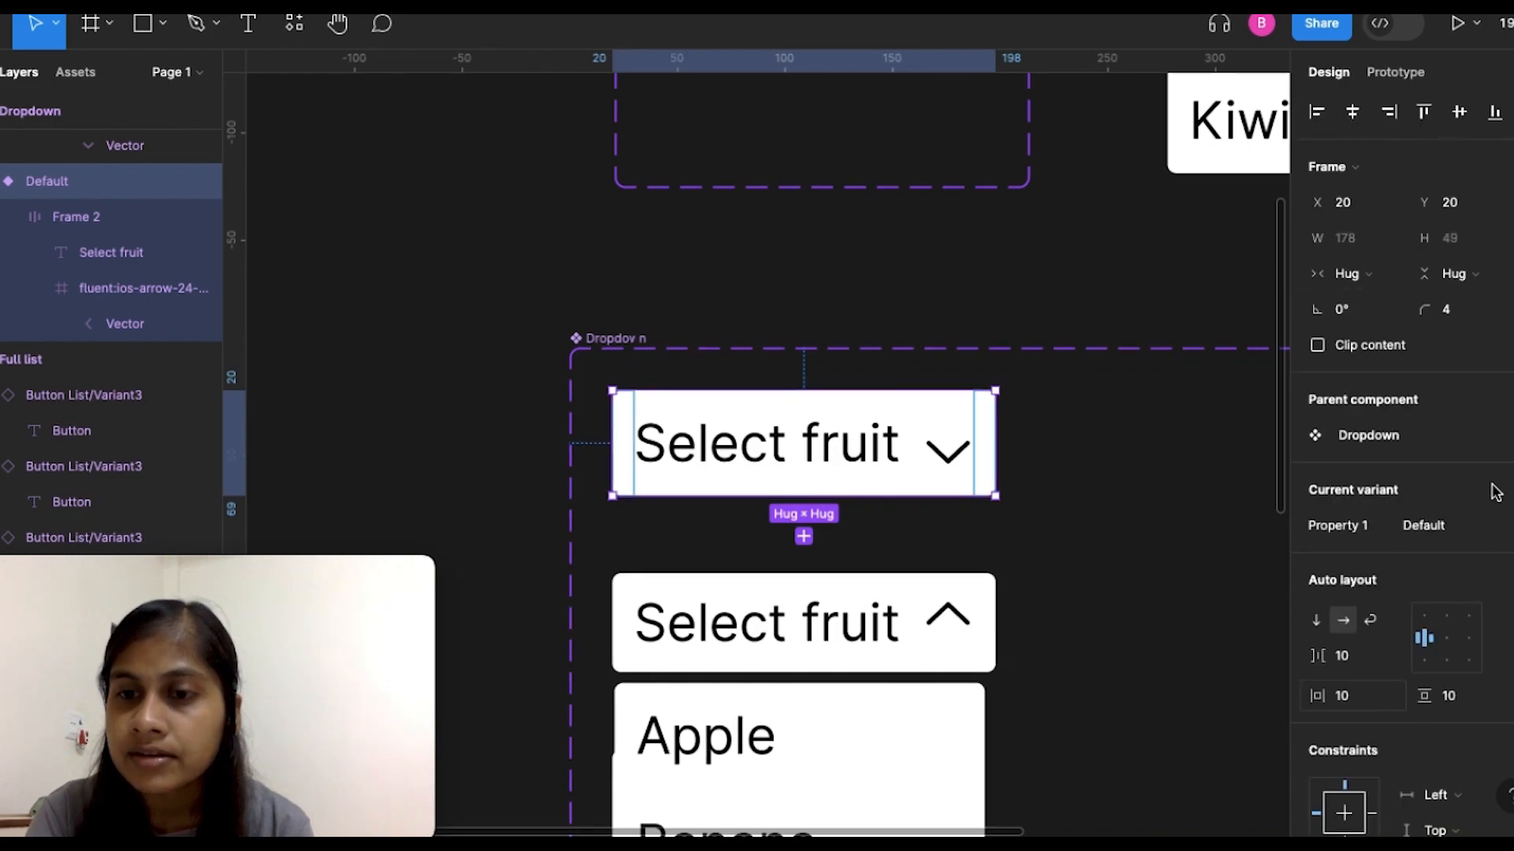
pyautogui.click(1447, 532)
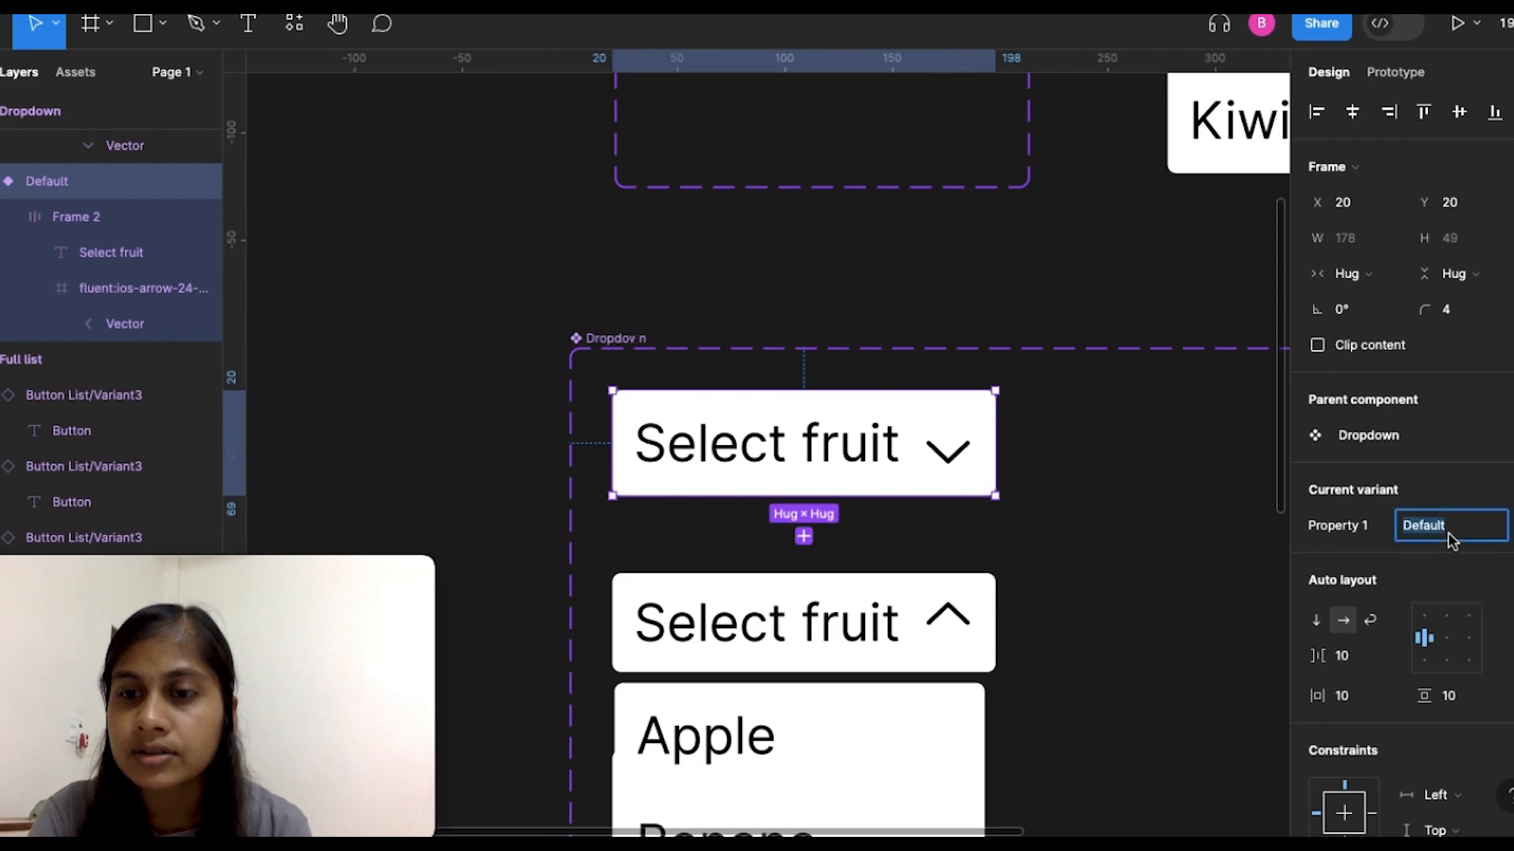
pyautogui.press('BackSpace')
pyautogui.write('Collapsed')
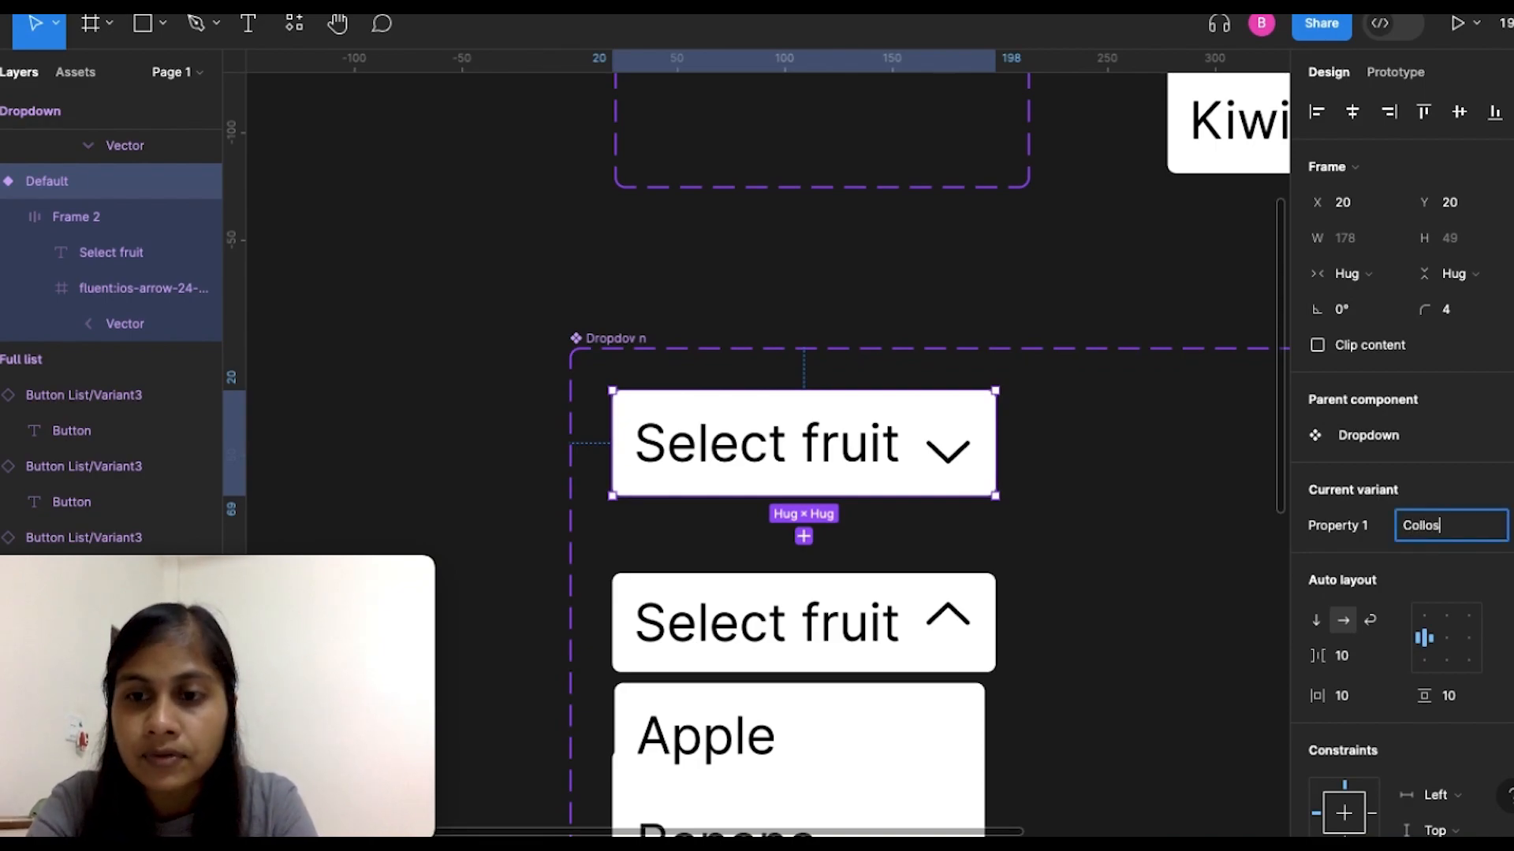
pyautogui.doubleClick(1435, 532)
pyautogui.click(1434, 526)
pyautogui.write('p')
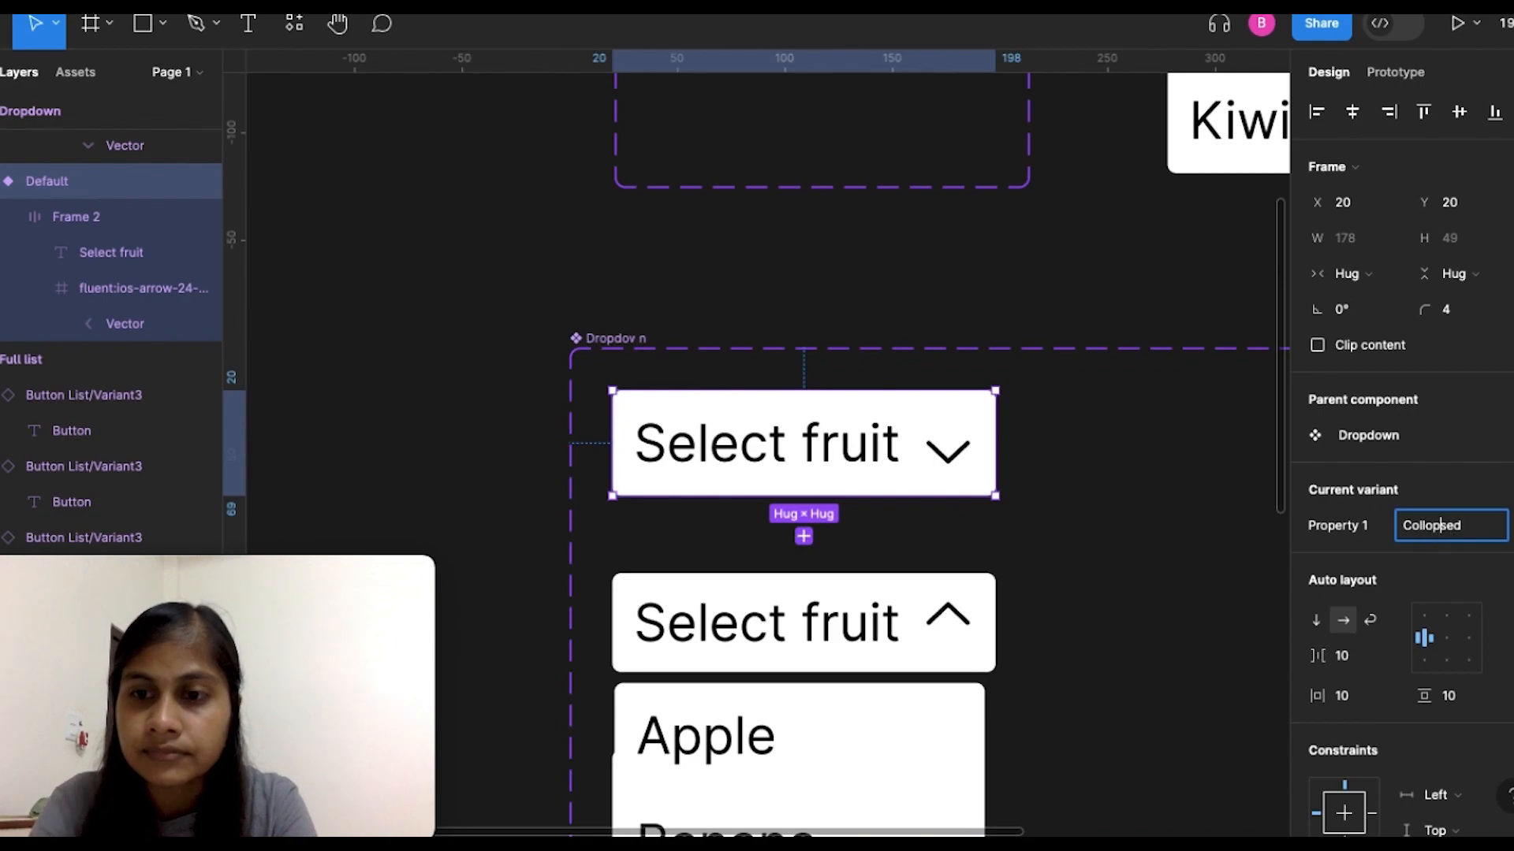
pyautogui.press('BackSpace')
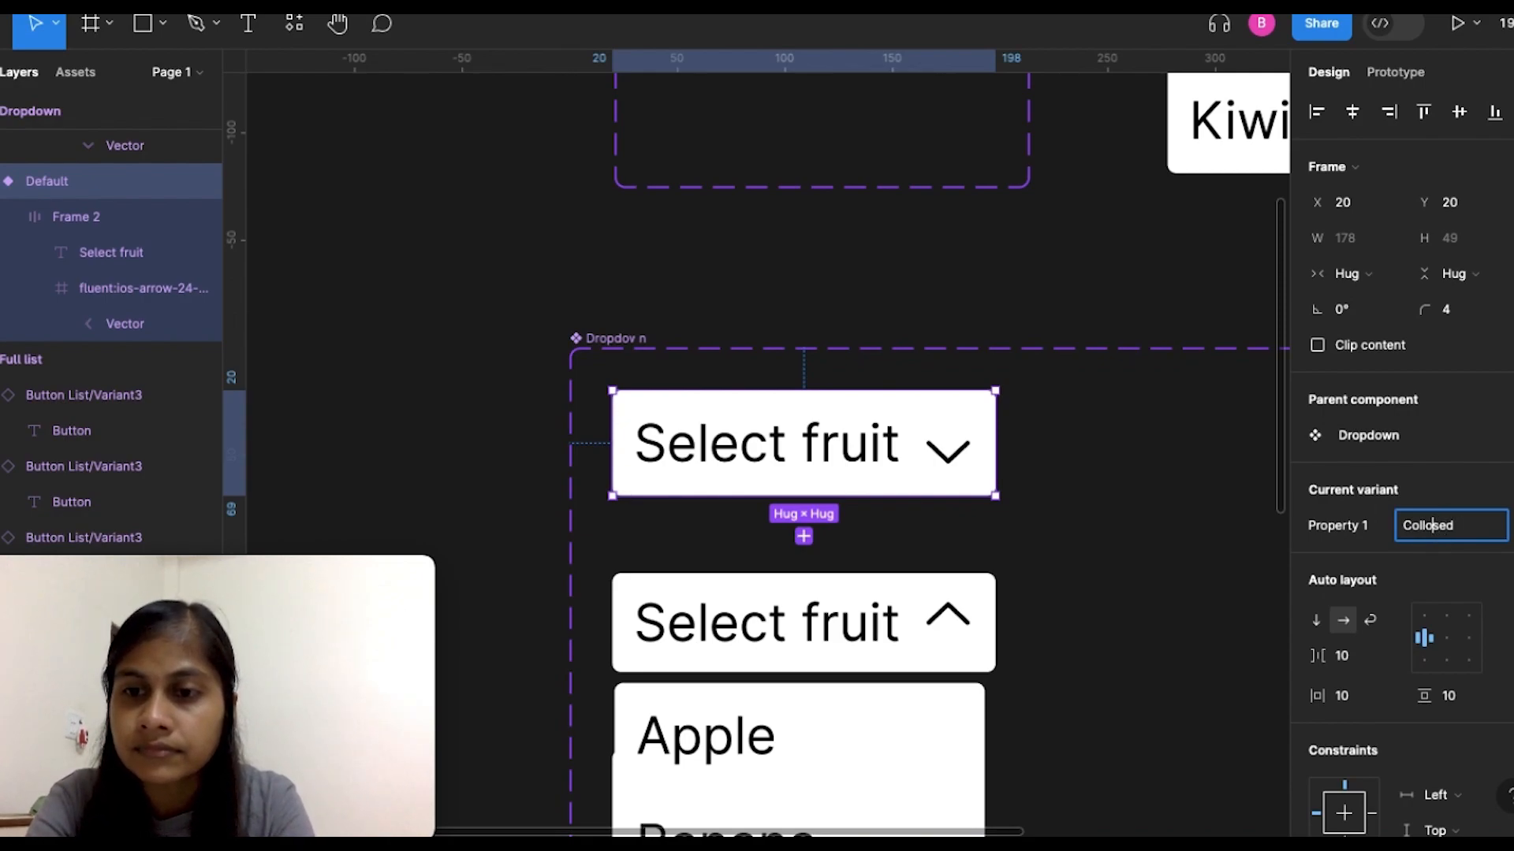
pyautogui.write('p')
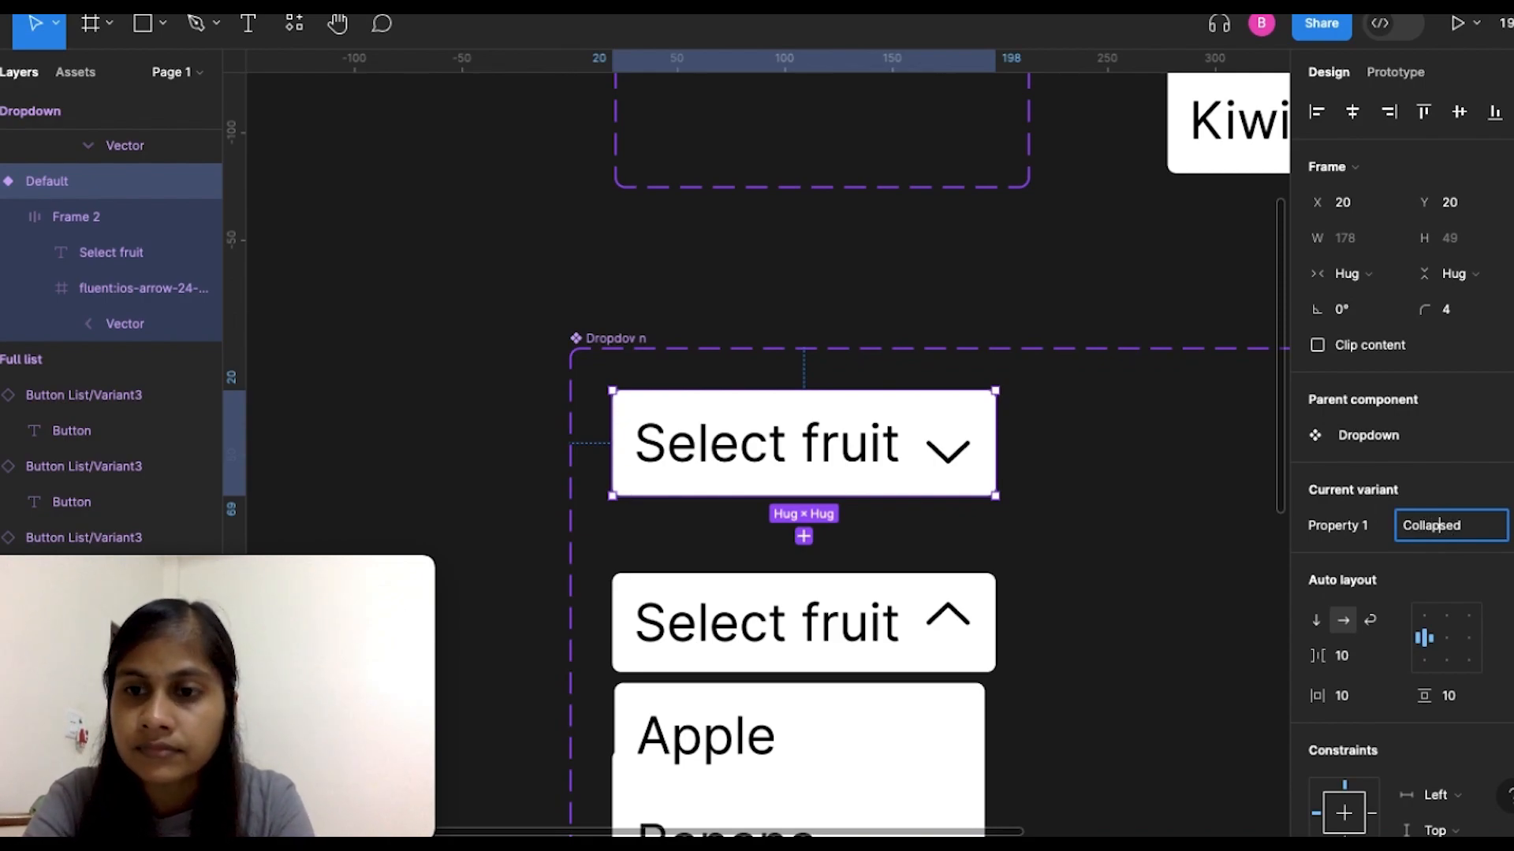
# Step: Set the Property 1 value of the Dropdown variant with the upward arrow to Expanded
pyautogui.click(875, 653)
pyautogui.click(1446, 534)
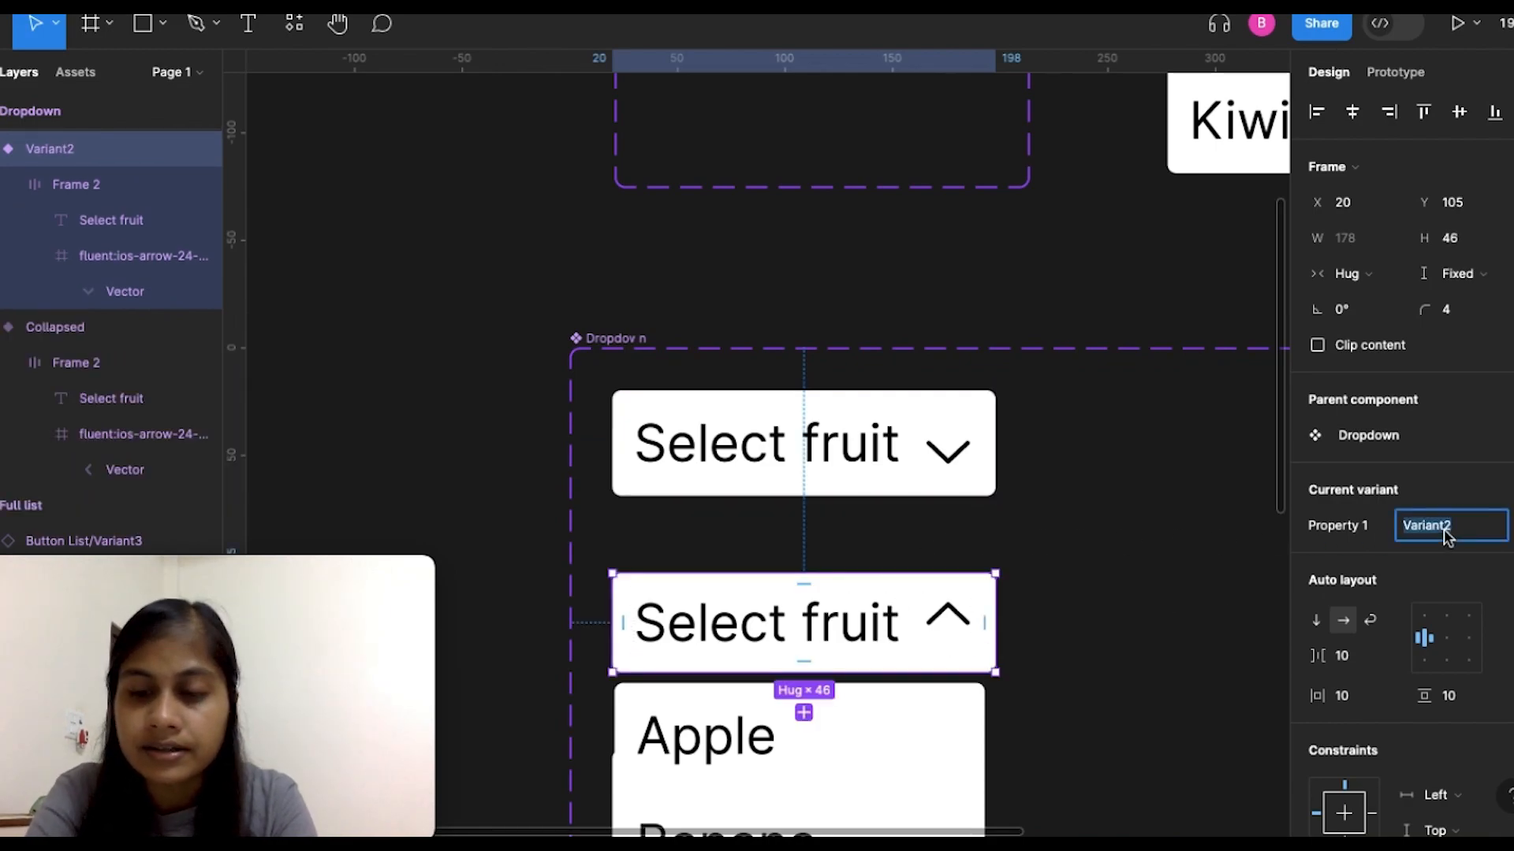
pyautogui.press('BackSpace')
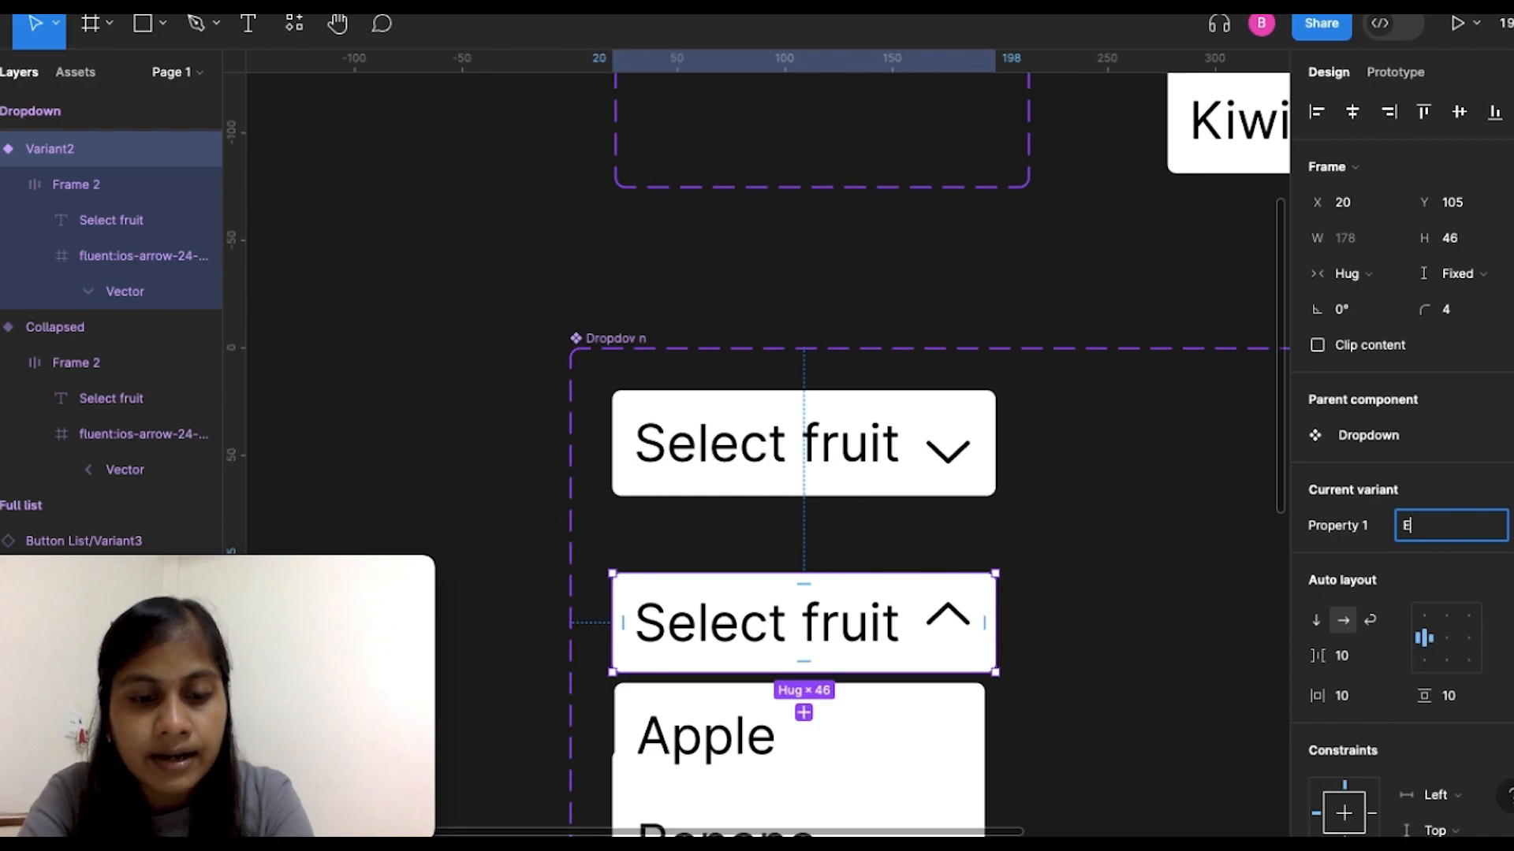
pyautogui.write('Expanded')
pyautogui.click(1205, 551)
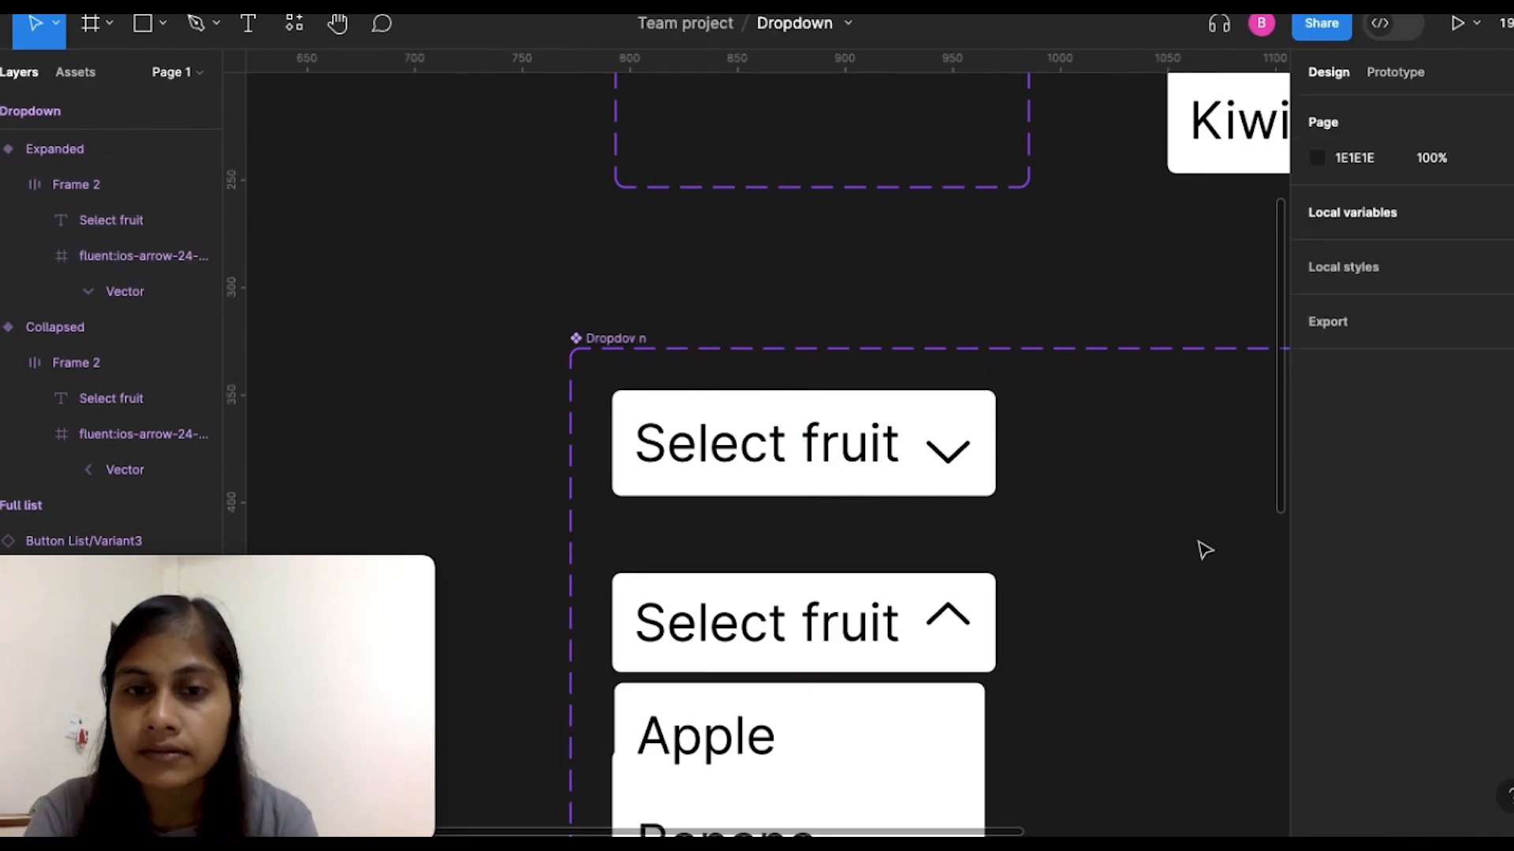
# Step: Review the On click interaction that changes the Collapsed Dropdown variant to Expanded
pyautogui.scroll(-5, 1204, 550)
pyautogui.hscroll(3, 1204, 550)
pyautogui.hscroll(1, 1204, 550)
pyautogui.click(788, 438)
pyautogui.click(788, 438)
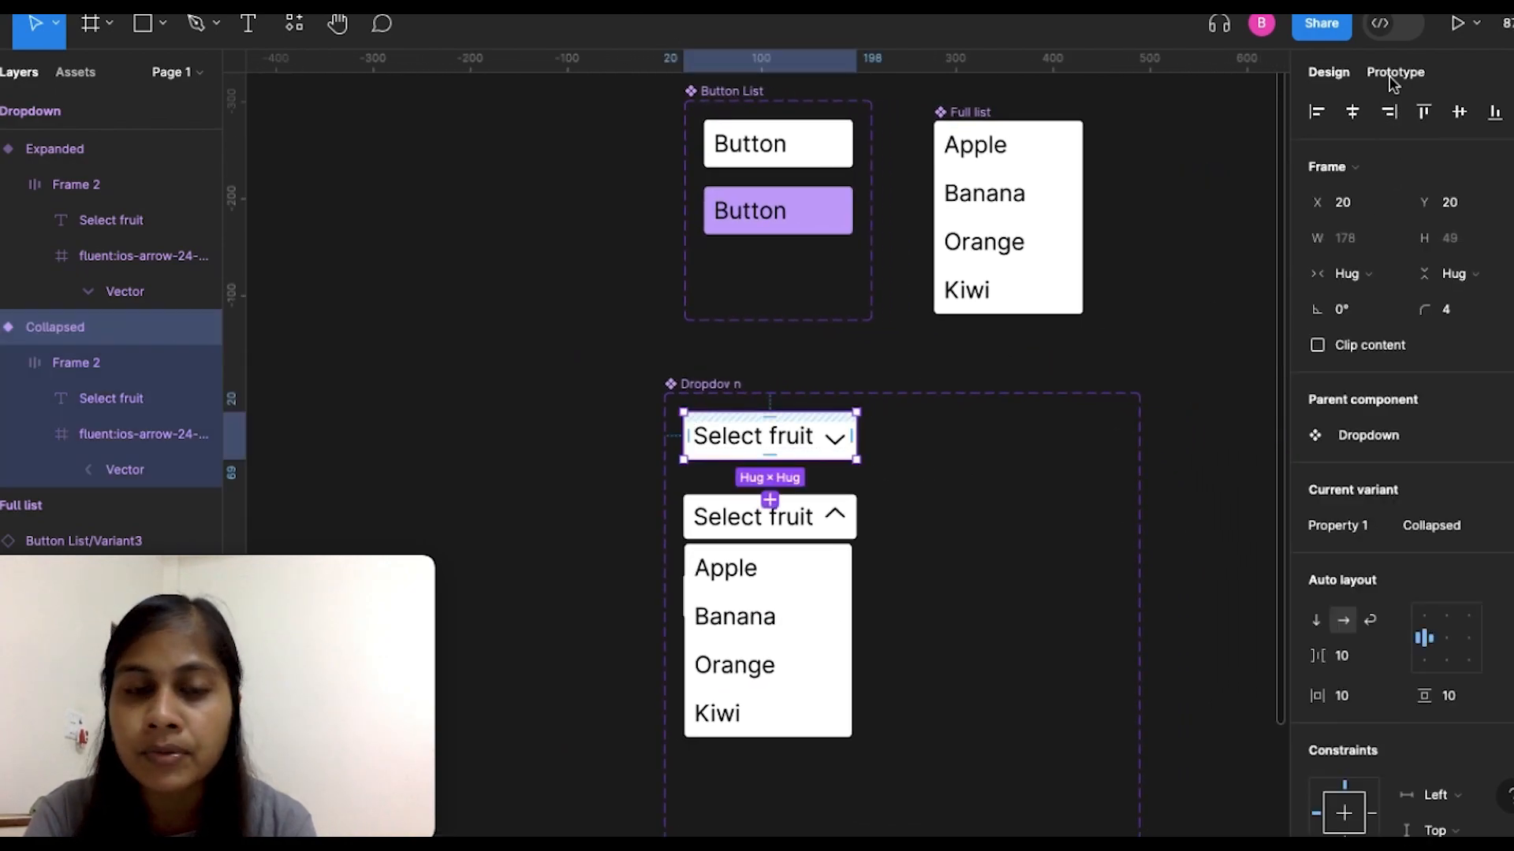
pyautogui.click(1392, 74)
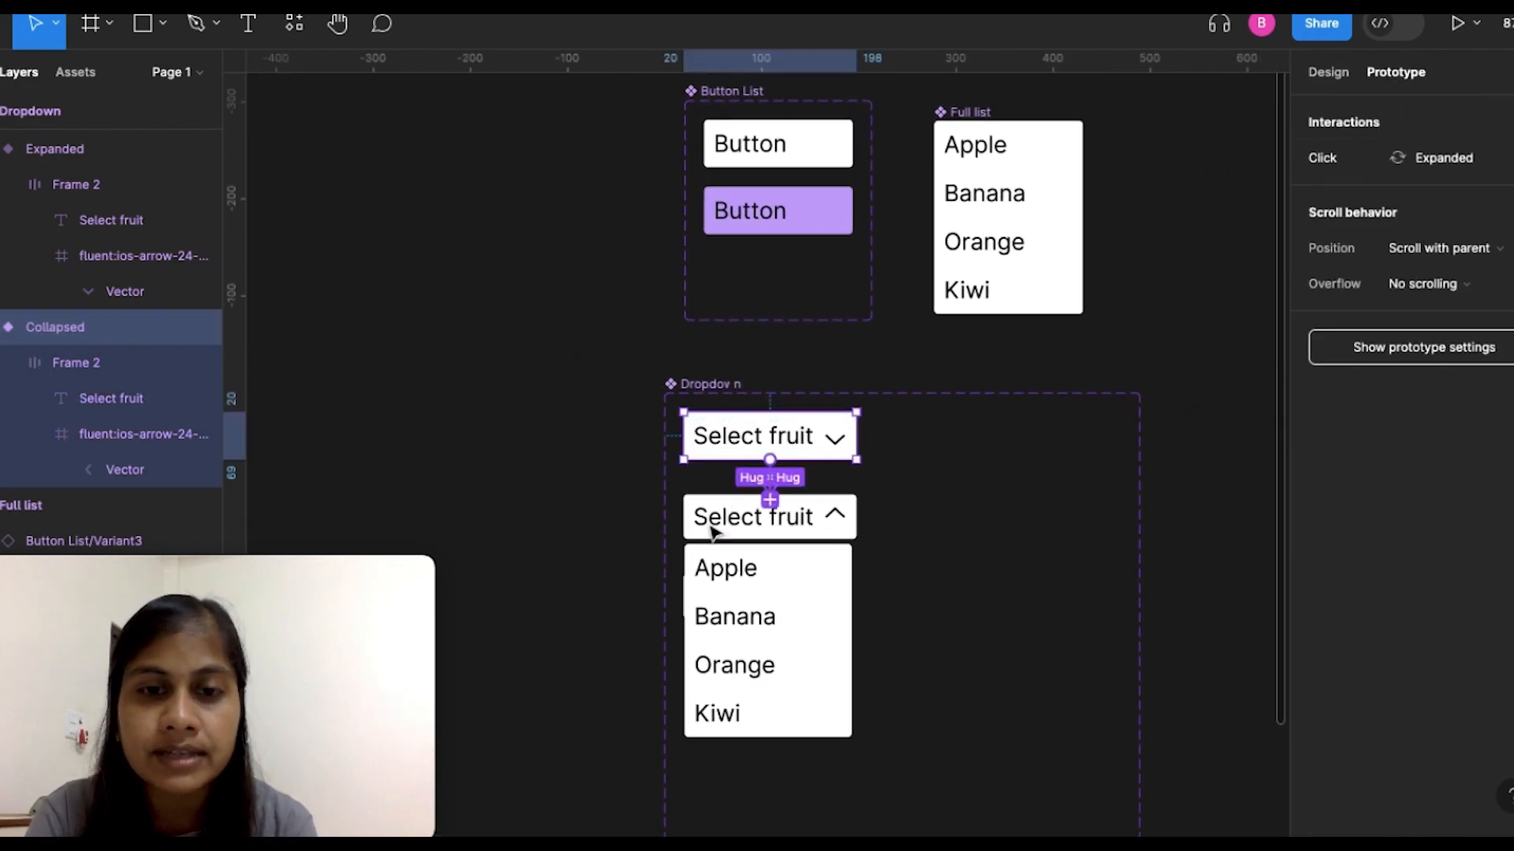
pyautogui.click(770, 495)
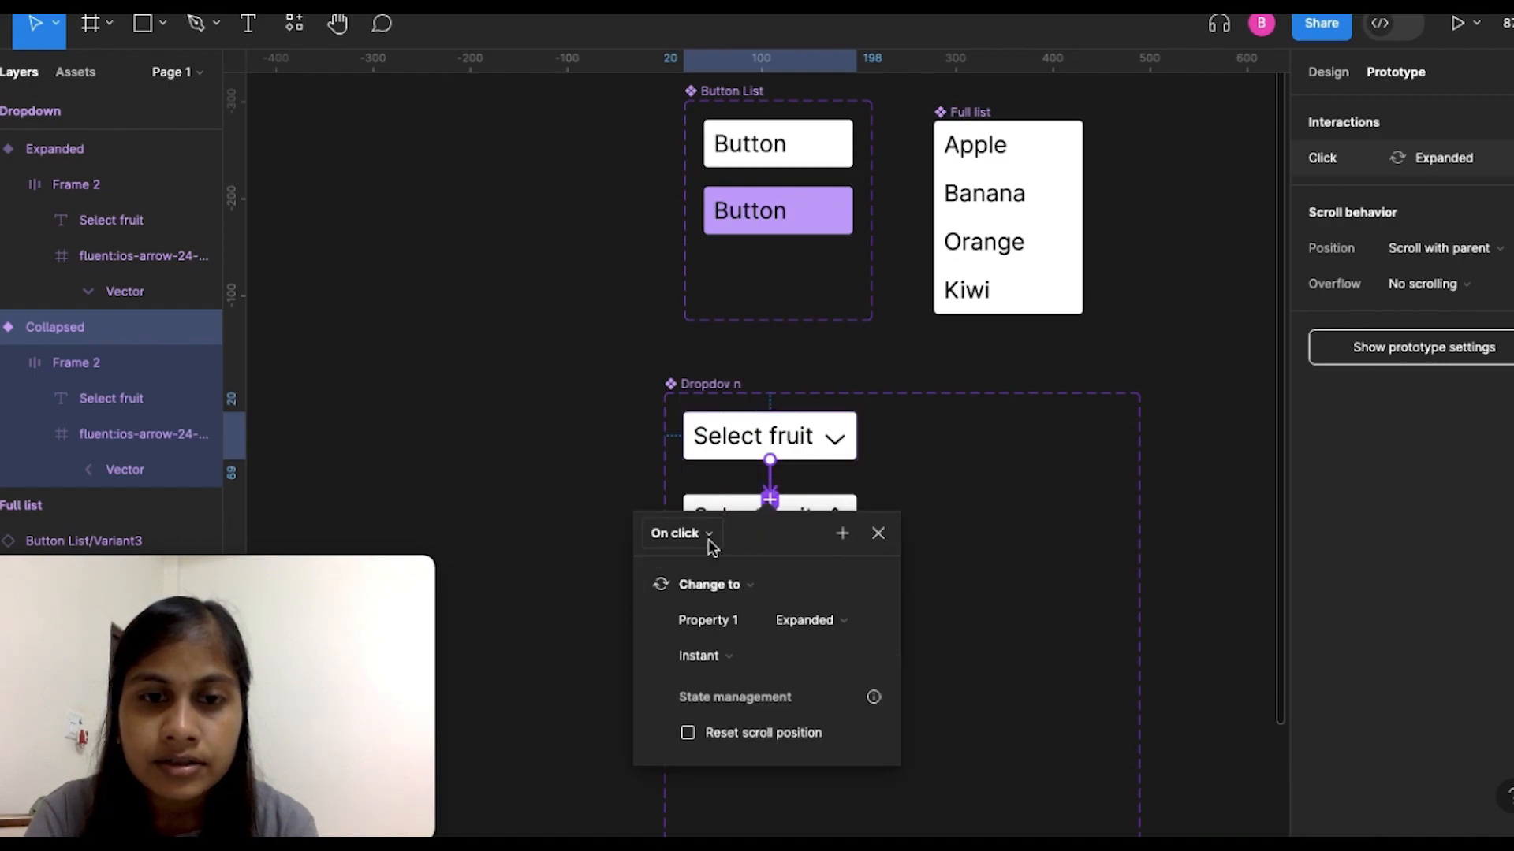
pyautogui.moveTo(801, 545); pyautogui.dragTo(1316, 396)
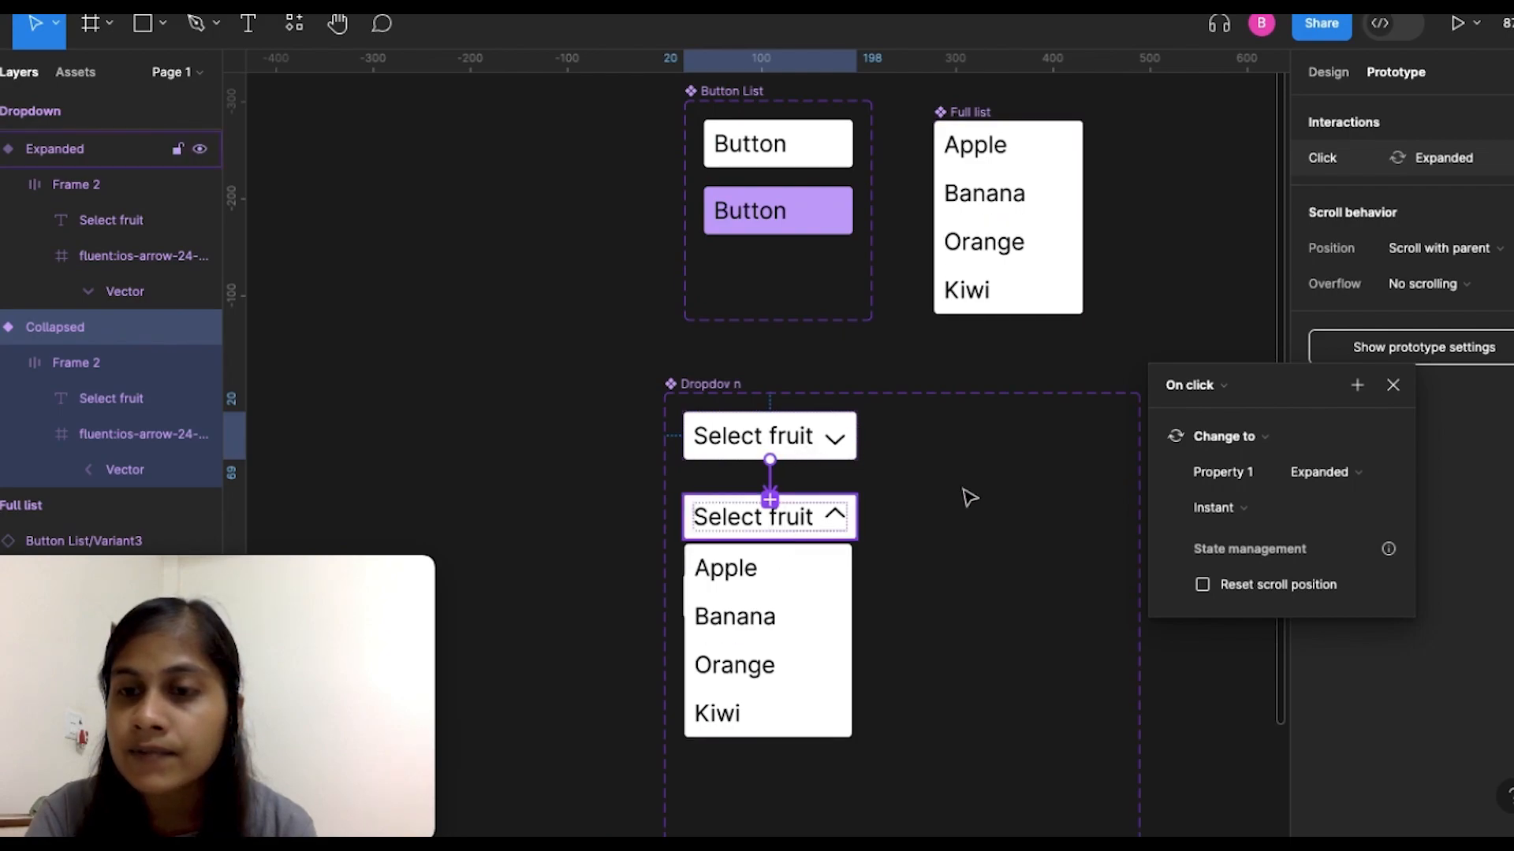
pyautogui.click(1392, 387)
# Step: Add an On click interaction from the Expanded Dropdown variant that changes it instantly to Collapsed
pyautogui.click(751, 532)
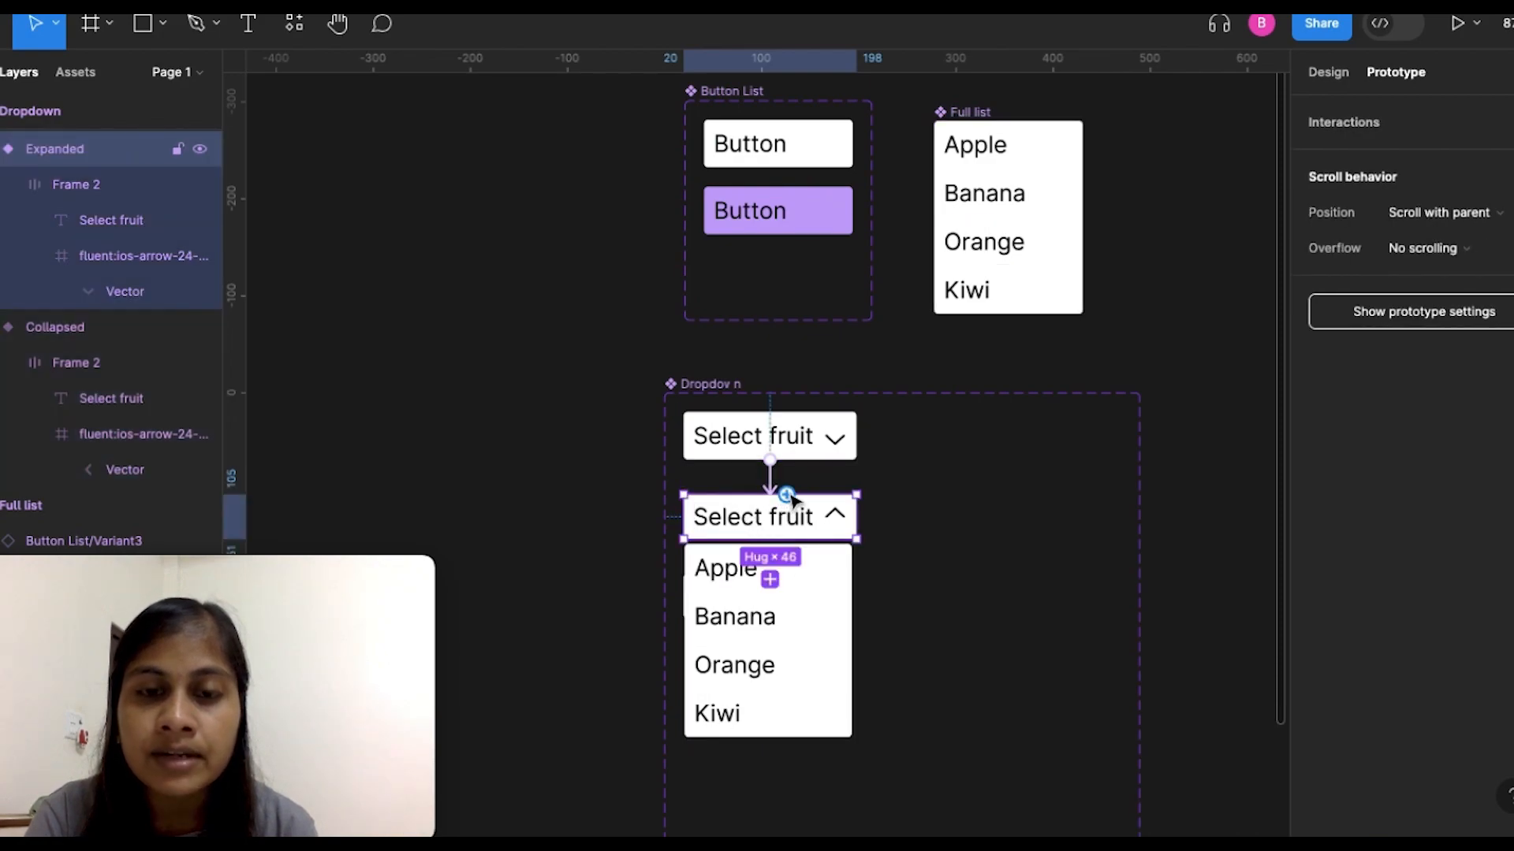
pyautogui.moveTo(789, 495); pyautogui.dragTo(804, 461)
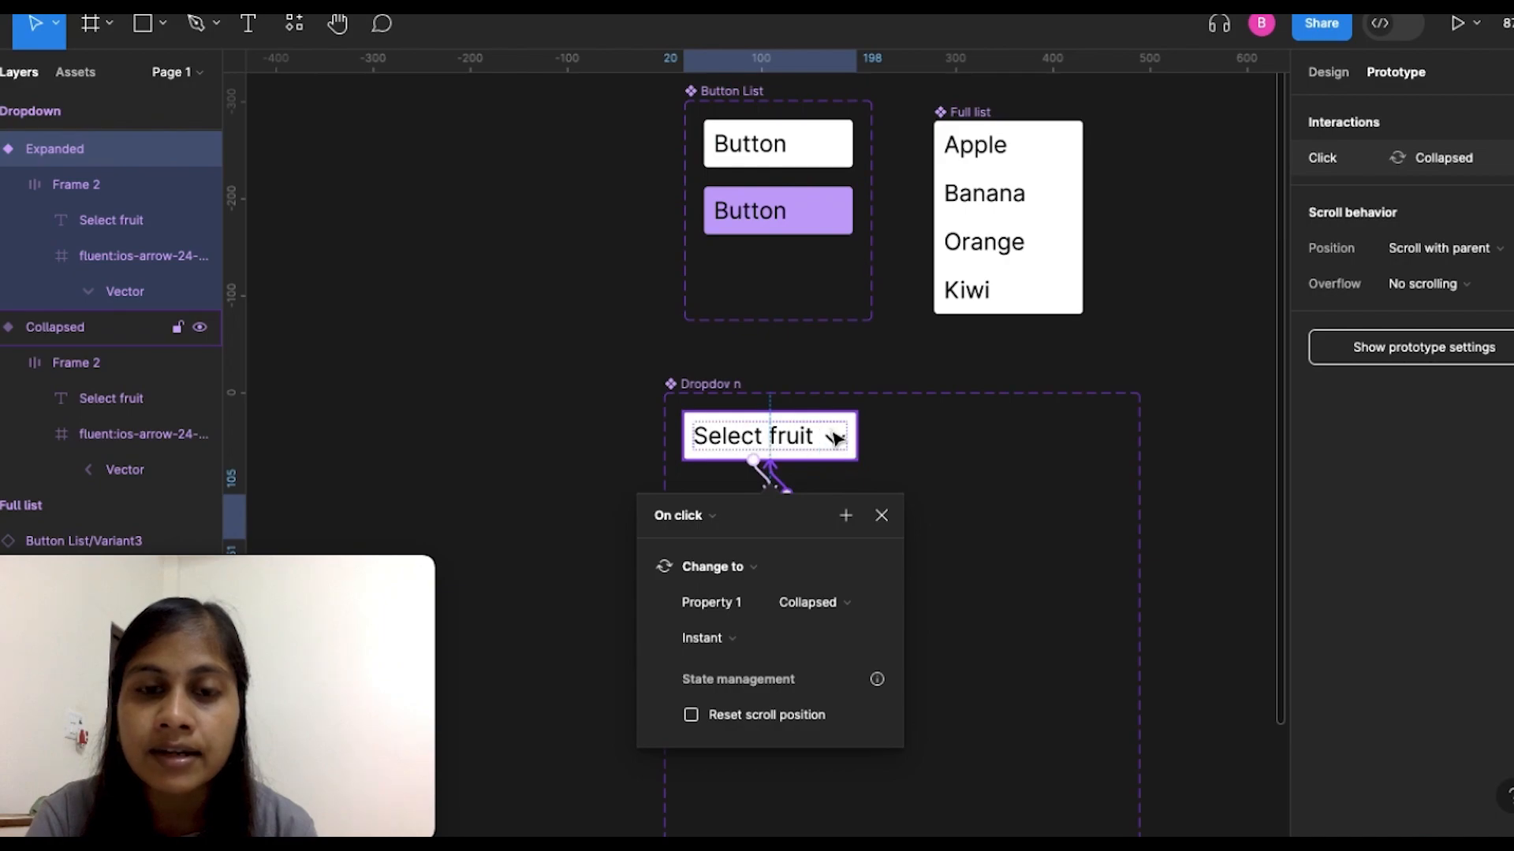
pyautogui.click(881, 515)
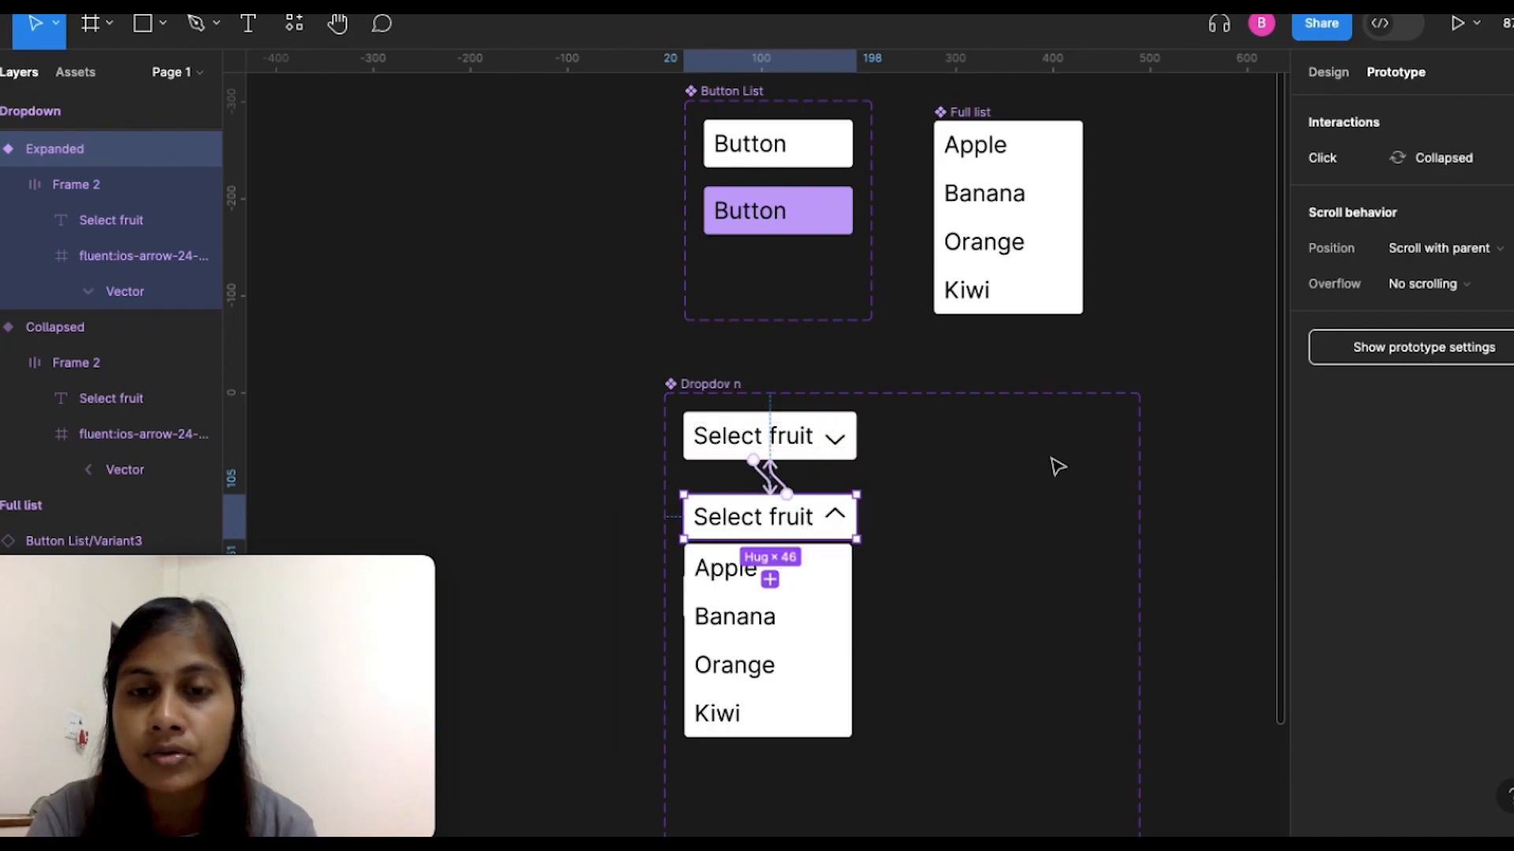
# Step: Draw a landscape frame about 1068 × 589 on the empty canvas beside the component sets
pyautogui.click(1206, 385)
pyautogui.scroll(-5, 1207, 386)
pyautogui.hscroll(6, 1206, 386)
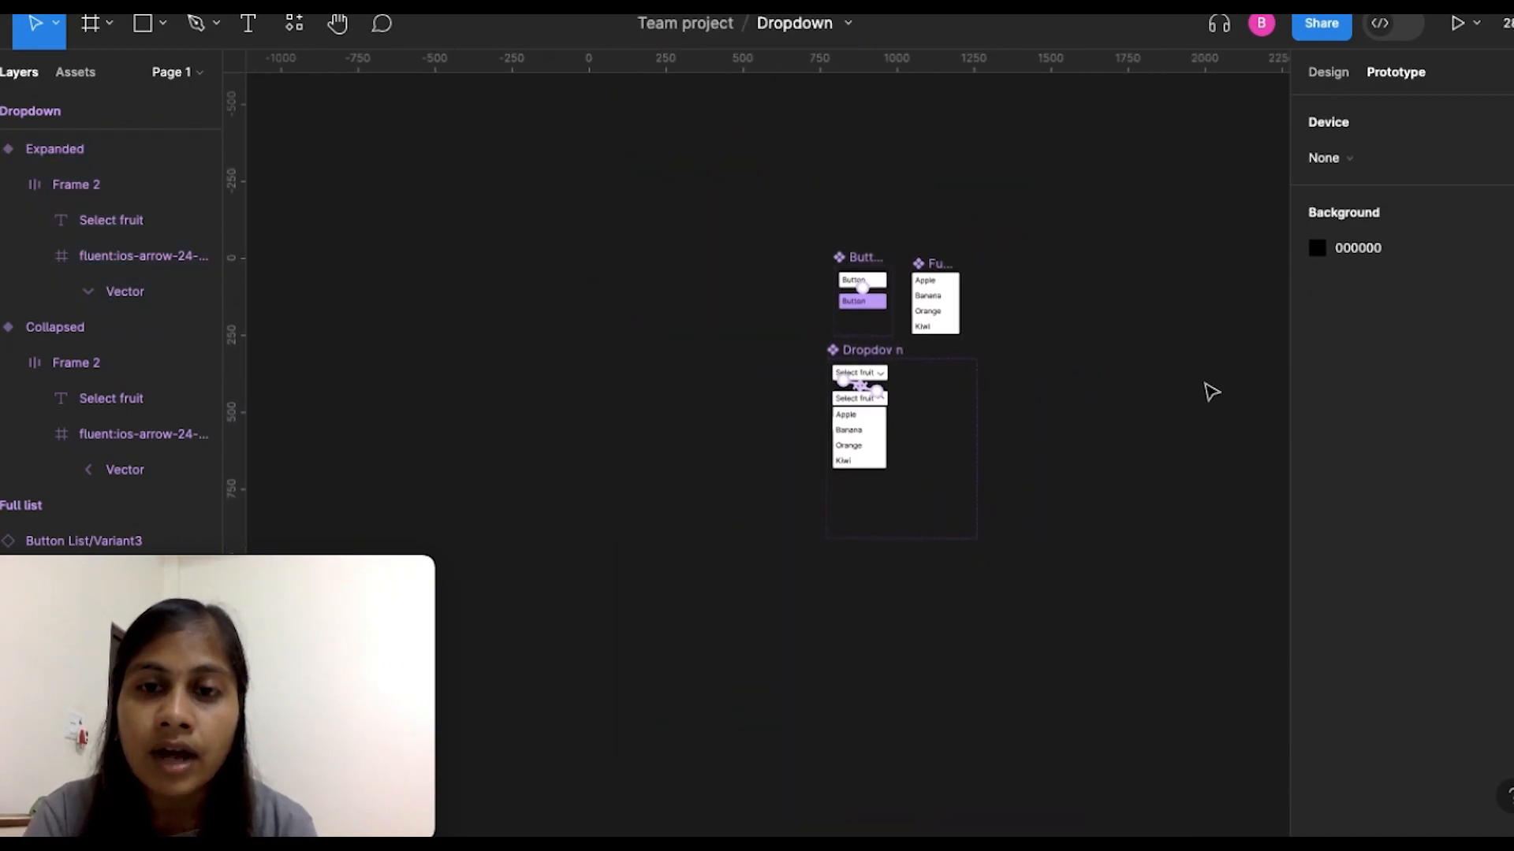
pyautogui.click(109, 30)
pyautogui.click(88, 77)
pyautogui.moveTo(809, 280); pyautogui.dragTo(1138, 463)
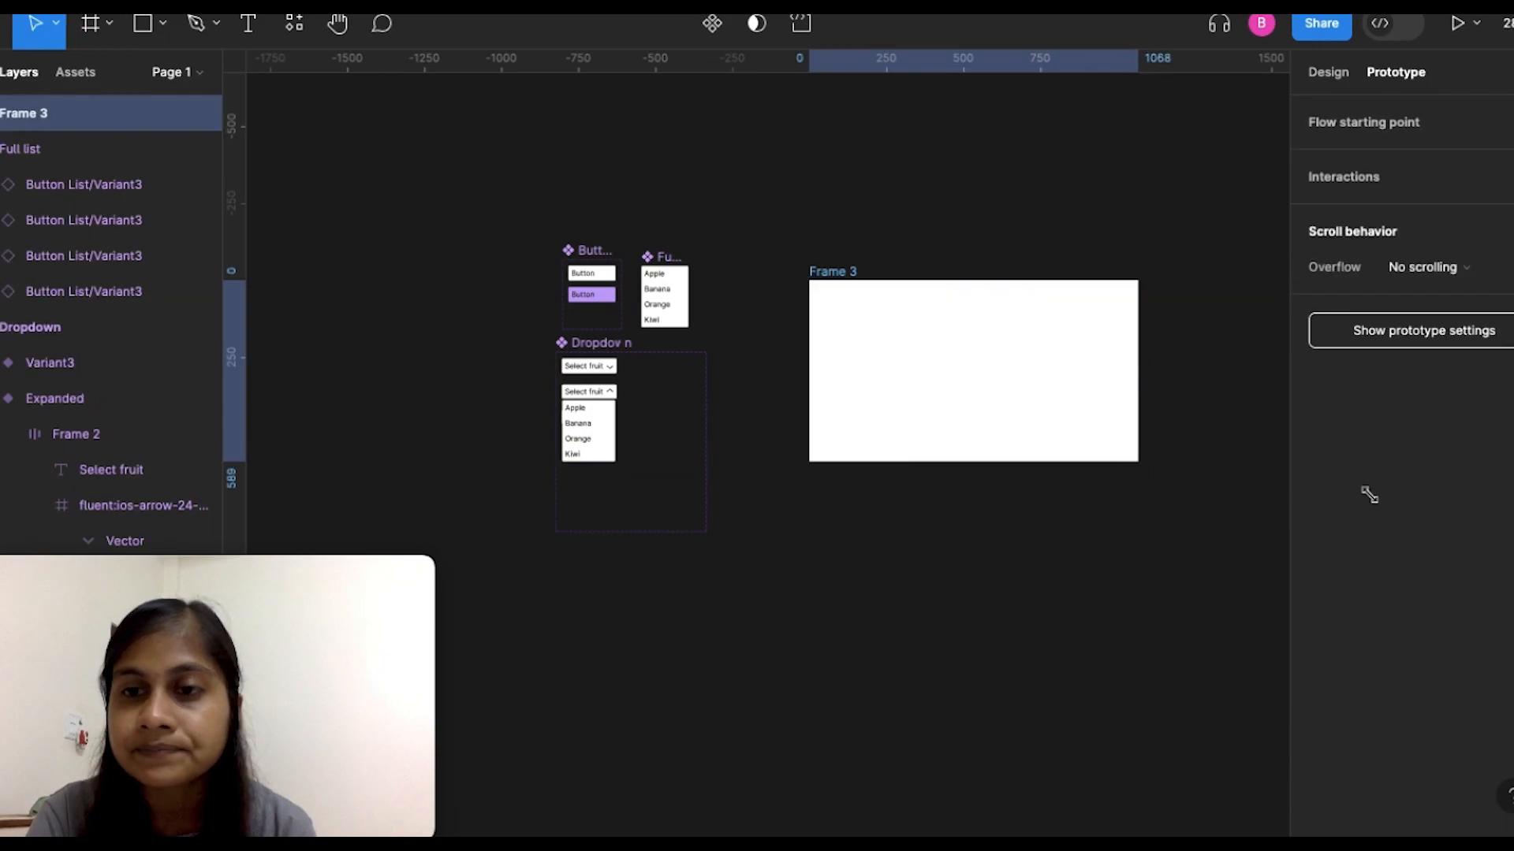
# Step: Set the new frame's fill to light grey DBDADA
pyautogui.click(1318, 72)
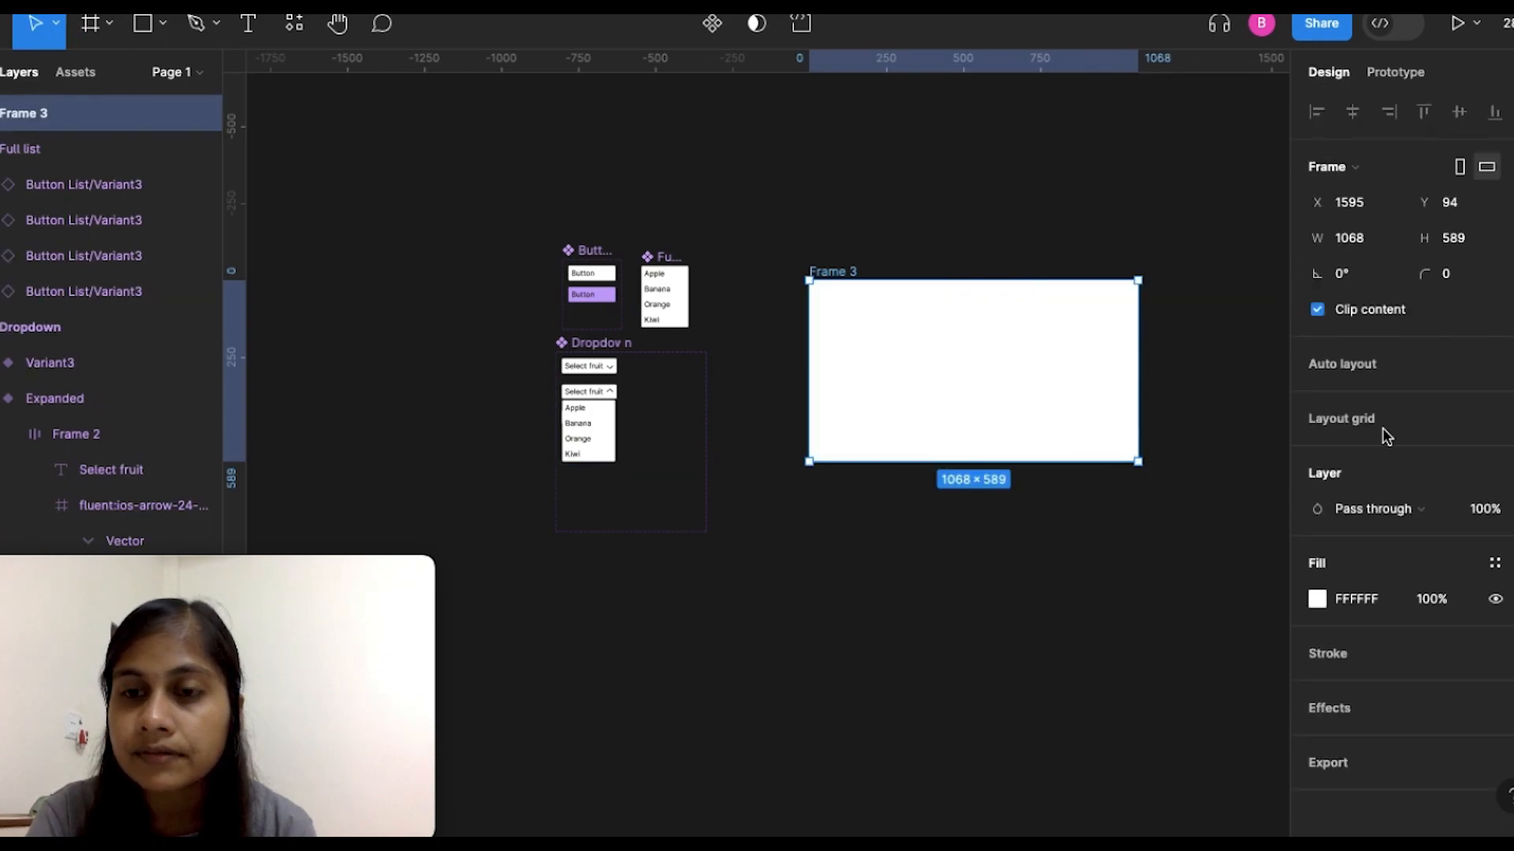
pyautogui.click(1315, 602)
pyautogui.moveTo(1025, 292)
pyautogui.mouseDown()
pyautogui.moveTo(1025, 324)
pyautogui.moveTo(1023, 309)
pyautogui.mouseUp()
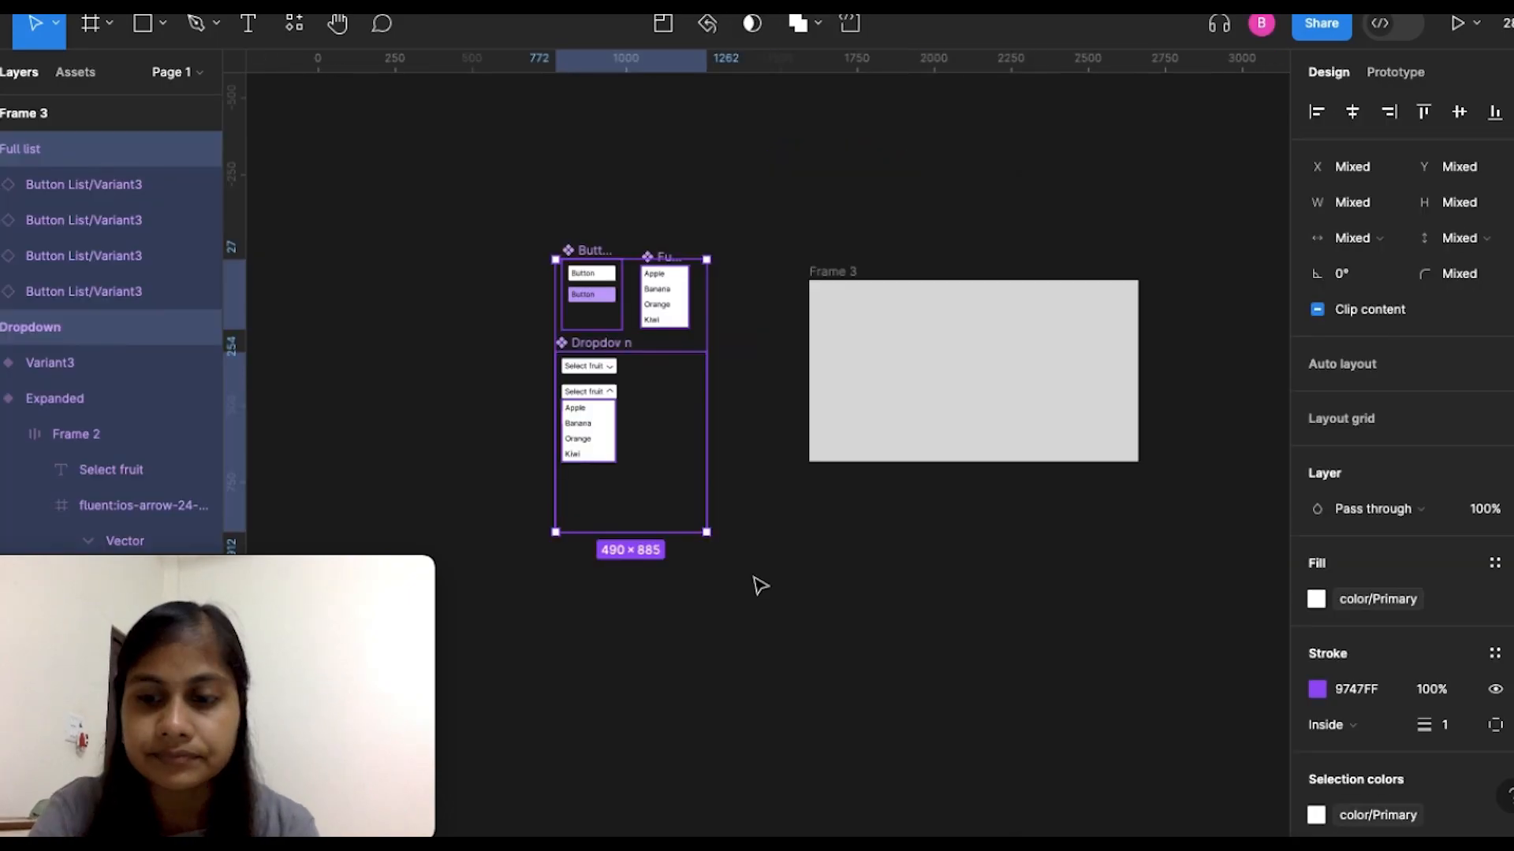
# Step: Replace the existing components with the copied Dropdown, Full List and Button List components, and move them clear of Frame 3
pyautogui.press('Delete')
pyautogui.press('super+v')
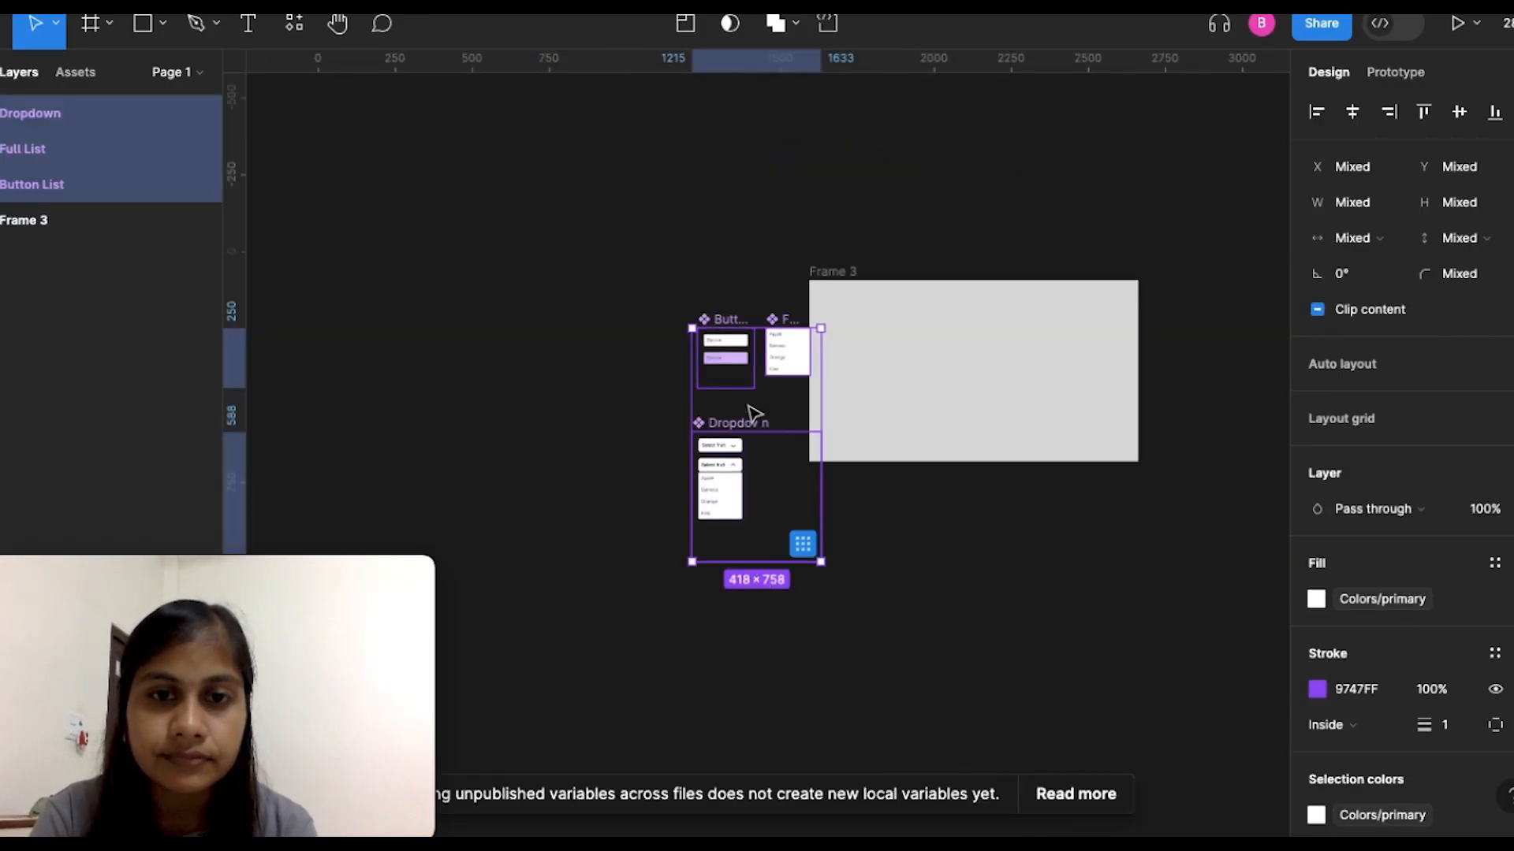
pyautogui.moveTo(750, 402); pyautogui.dragTo(623, 320)
pyautogui.click(758, 269)
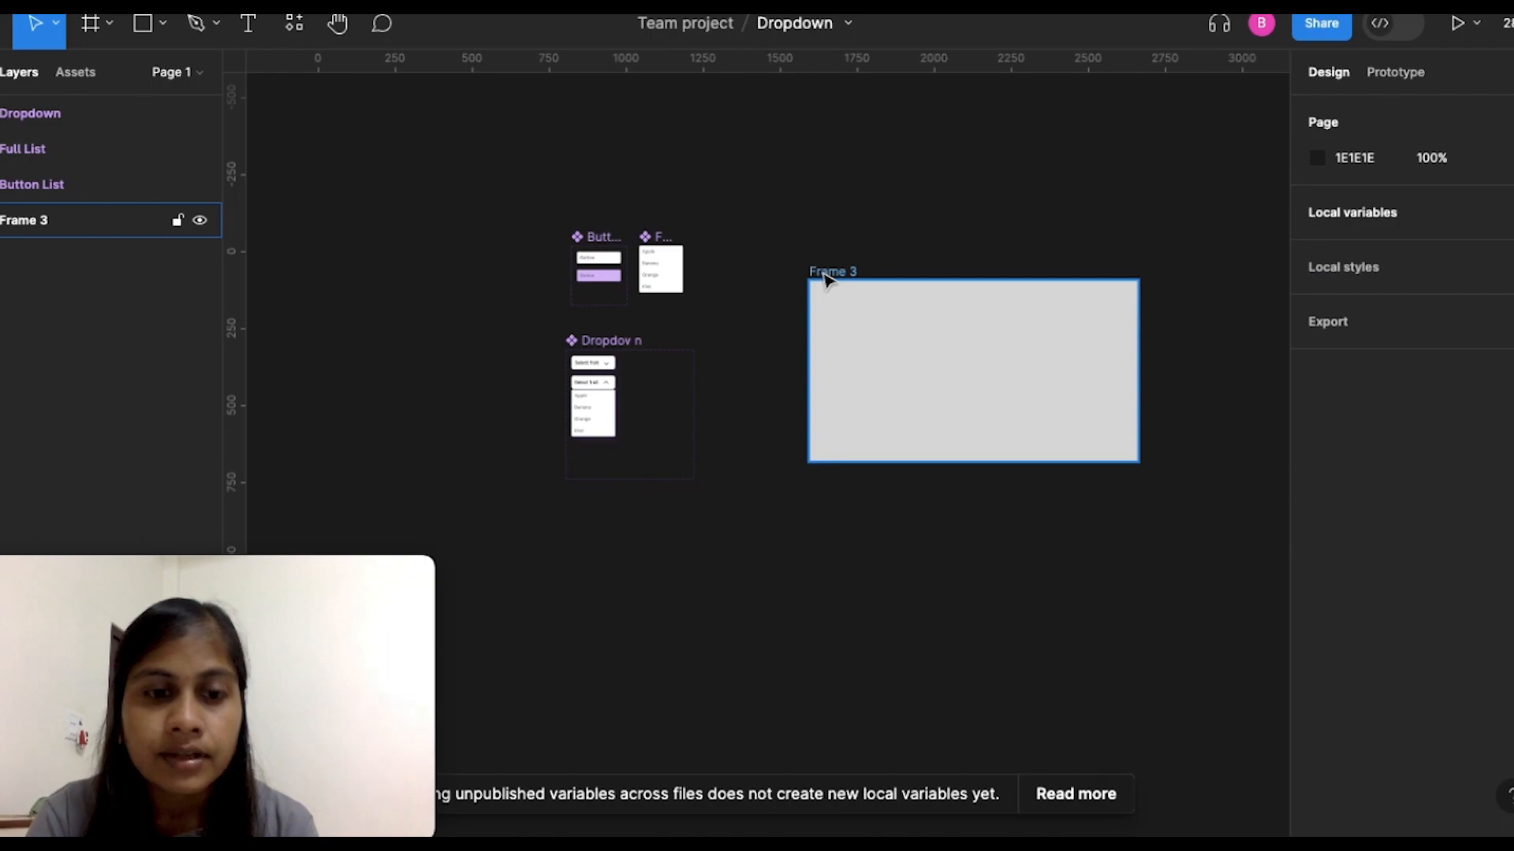
# Step: Place an instance of the local Dropdown component near the centre of Frame 3
pyautogui.scroll(5, 826, 278)
pyautogui.scroll(-2, 827, 277)
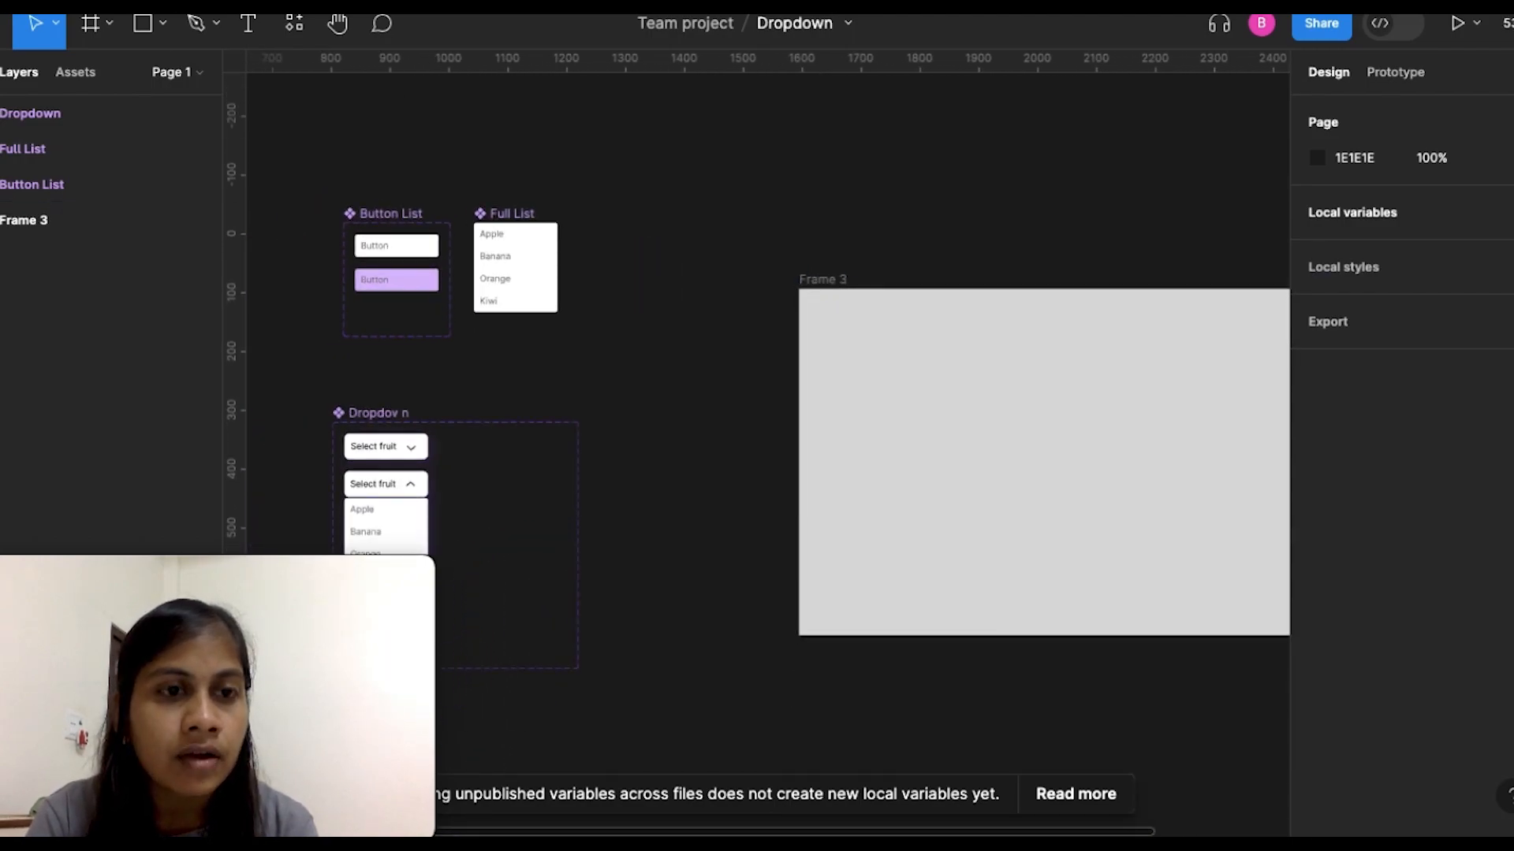
pyautogui.click(76, 72)
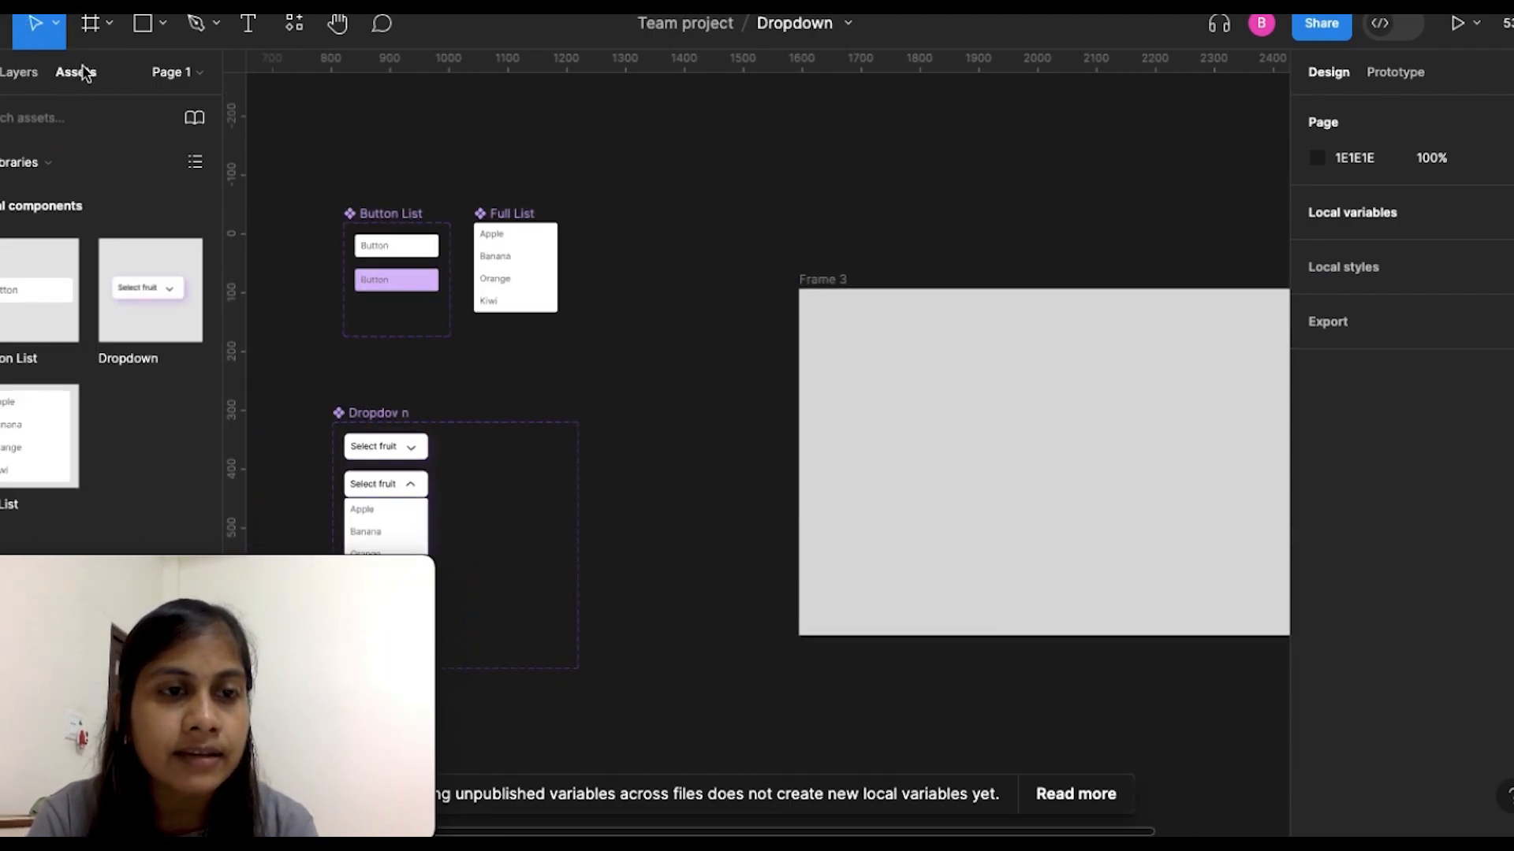
pyautogui.moveTo(159, 302); pyautogui.dragTo(1124, 468)
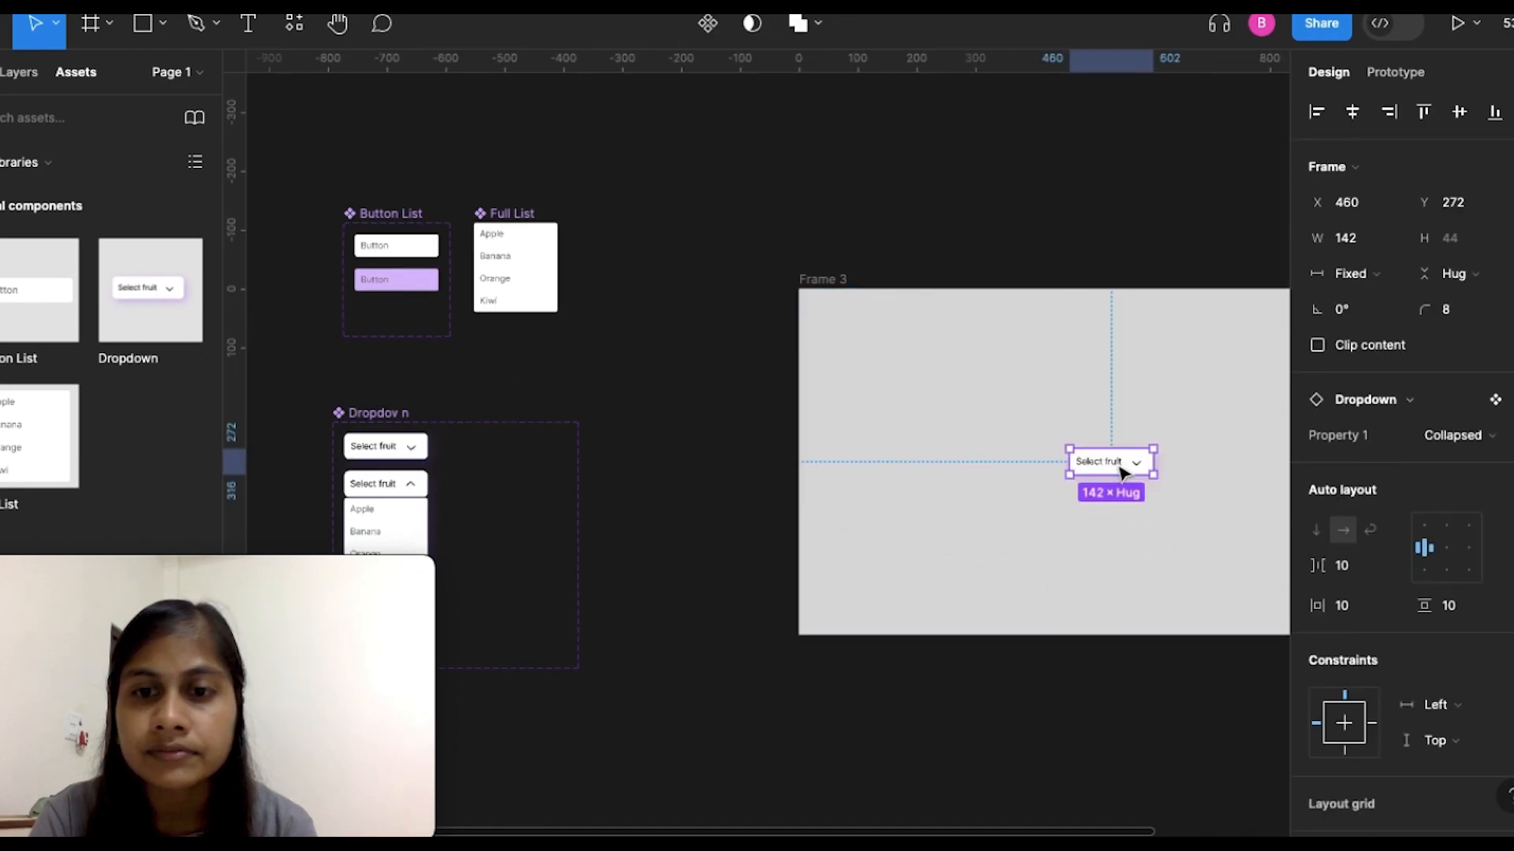
# Step: Remove the drop shadow effect from the Collapsed and Expanded variants of the Dropdown component set
pyautogui.click(687, 376)
pyautogui.scroll(-4, 689, 377)
pyautogui.scroll(-2, 690, 377)
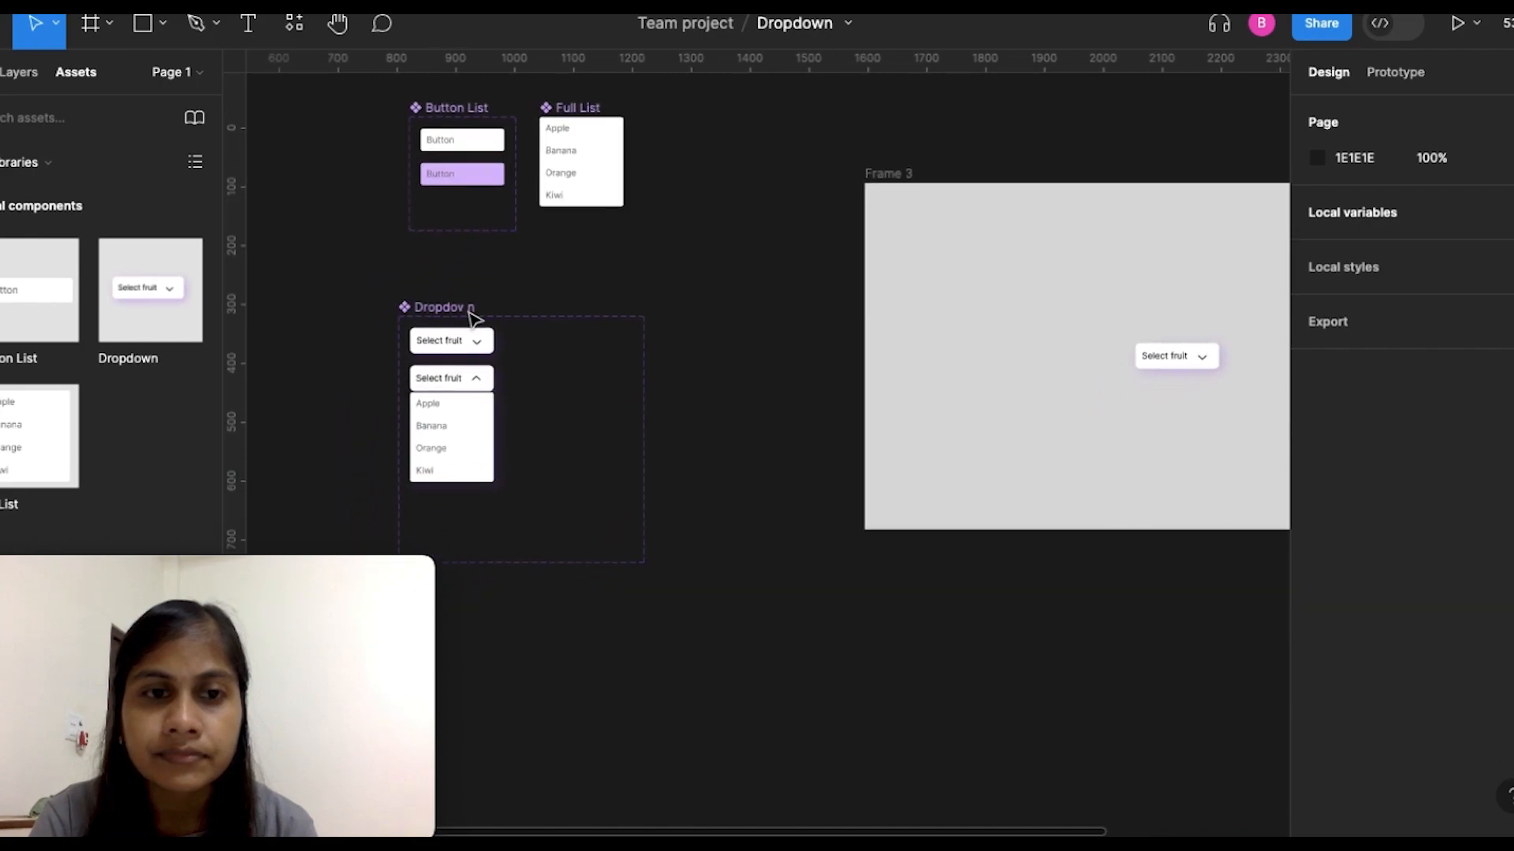
pyautogui.click(453, 341)
pyautogui.scroll(-6, 1424, 691)
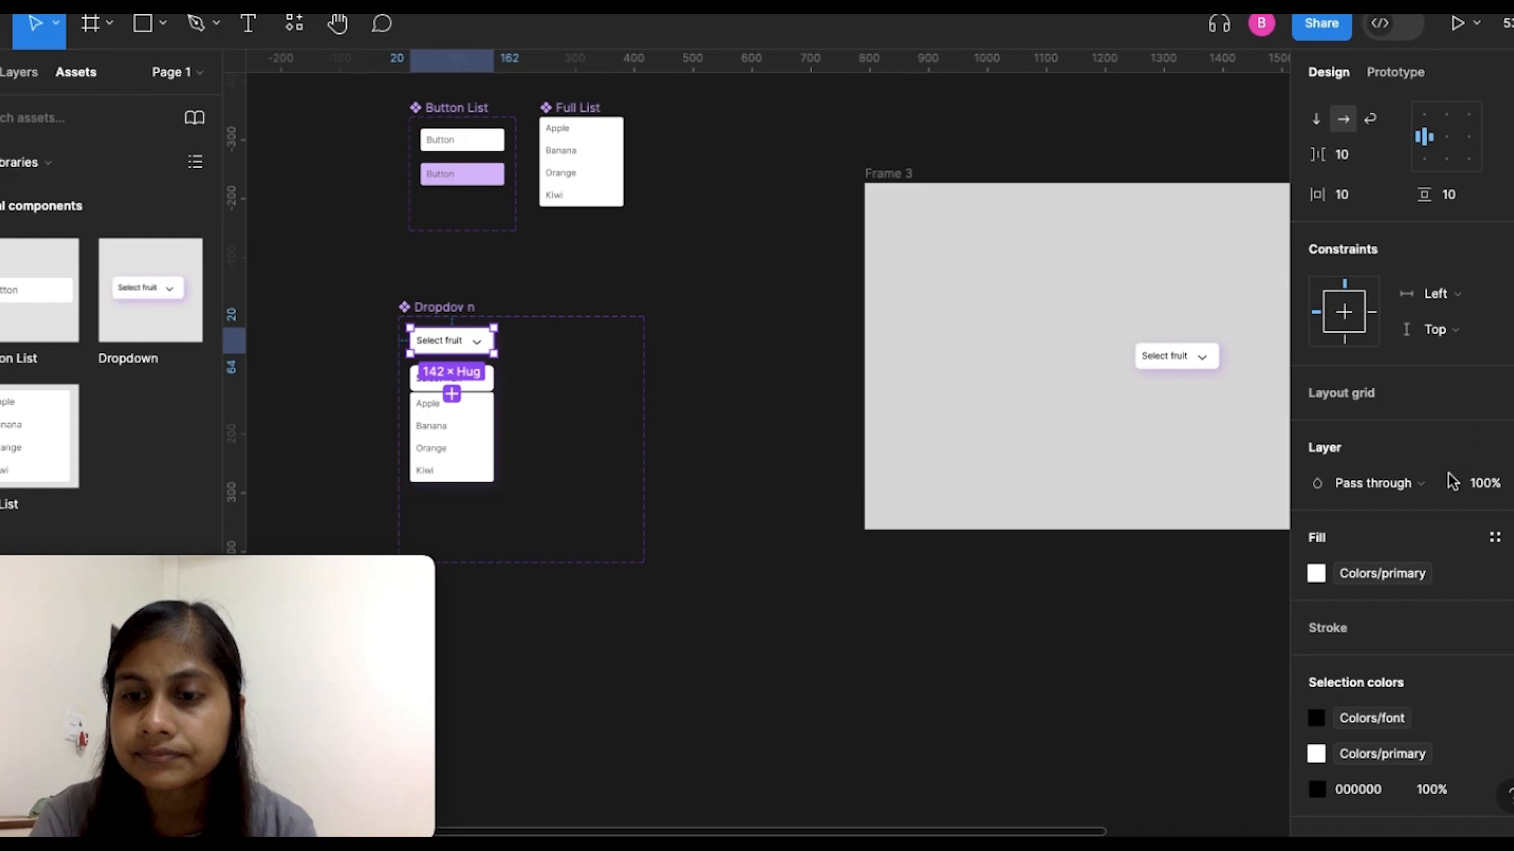
pyautogui.scroll(-3, 1429, 540)
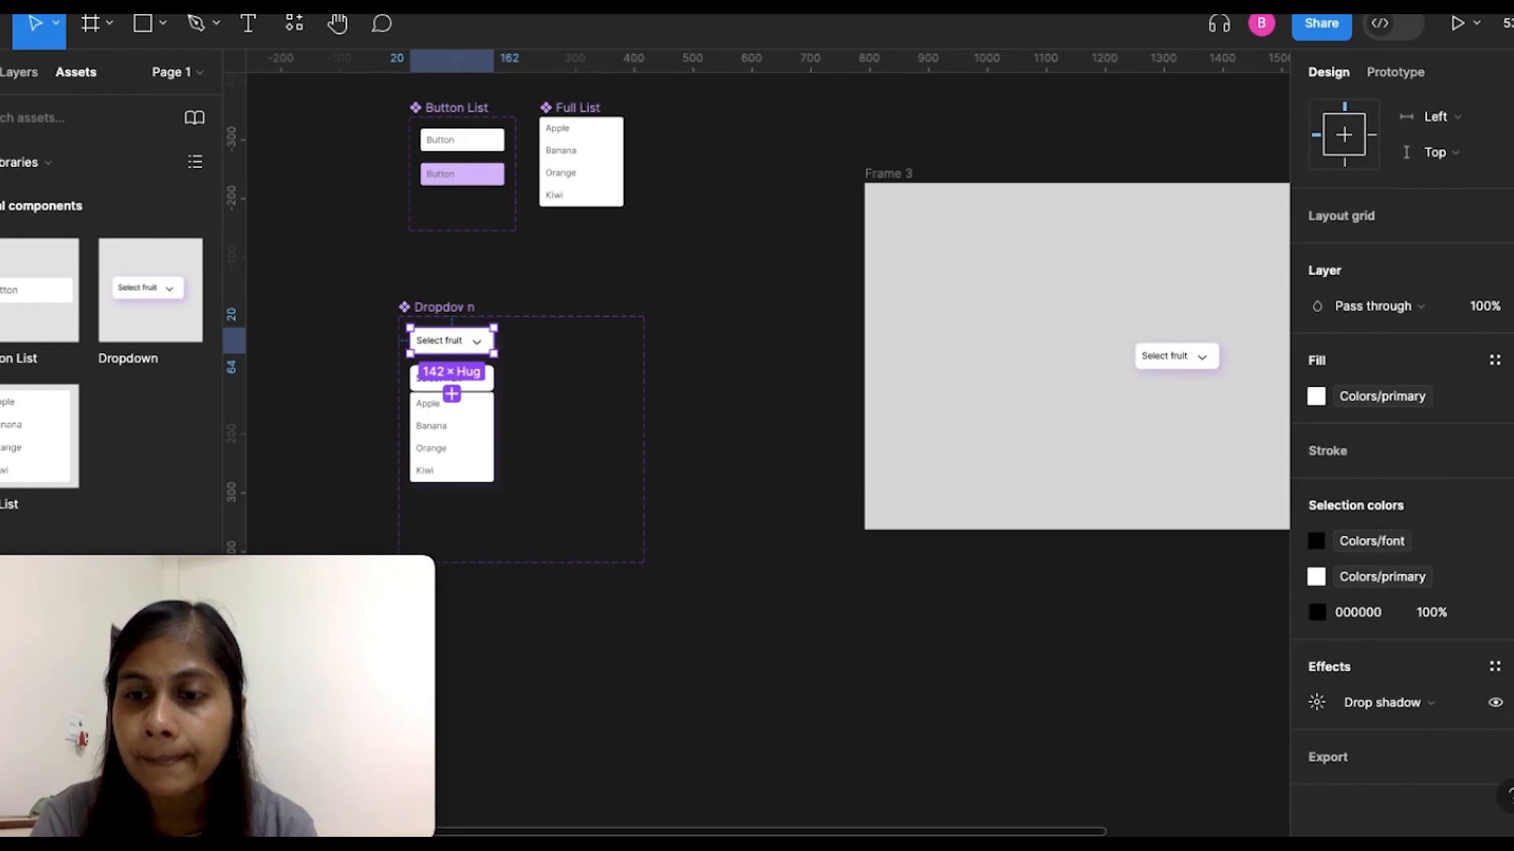
pyautogui.click(1498, 700)
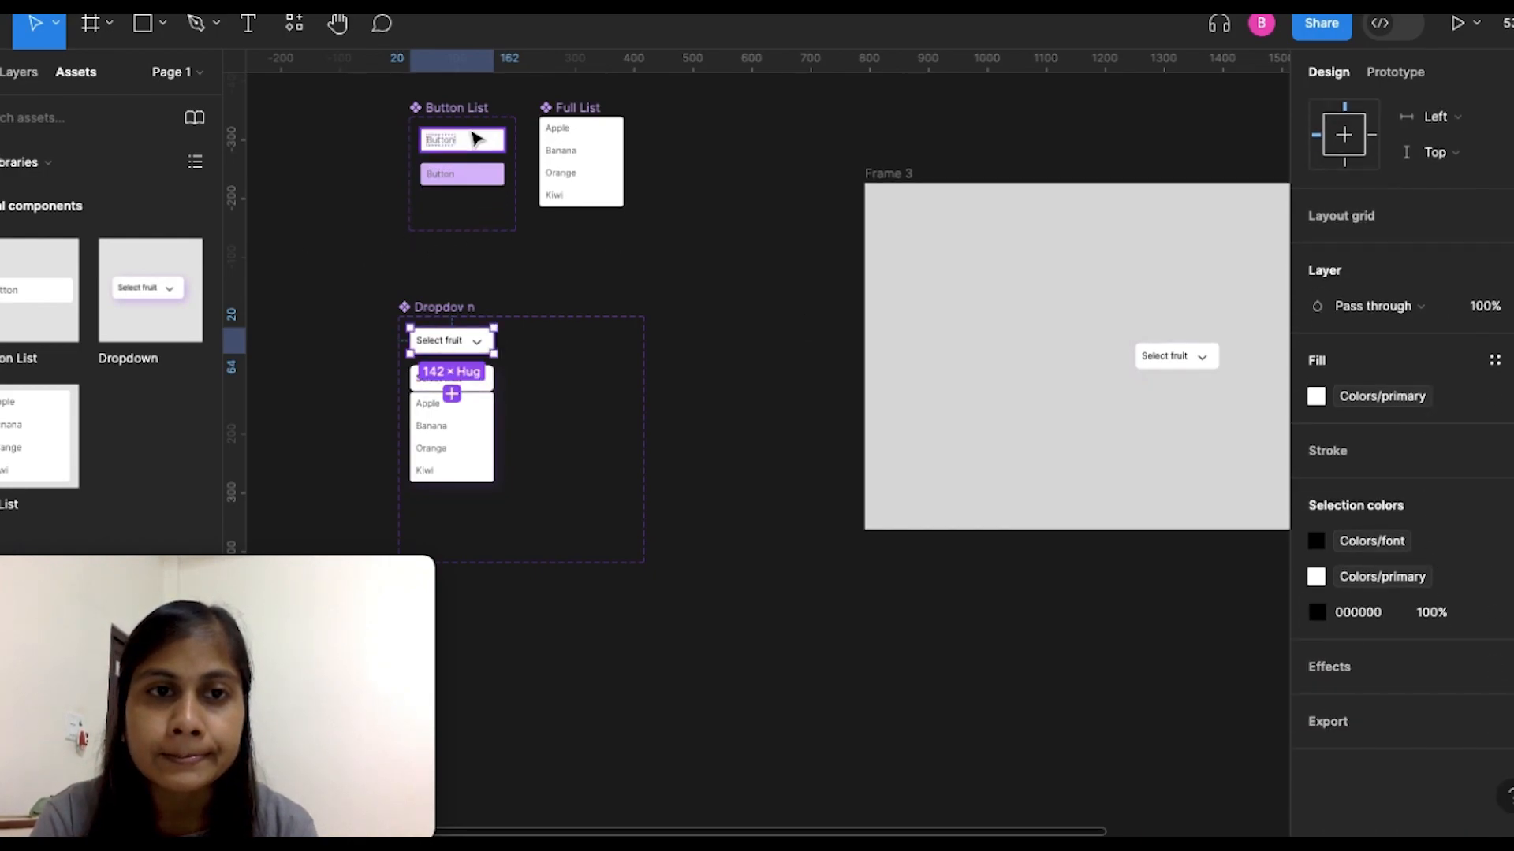
pyautogui.click(494, 390)
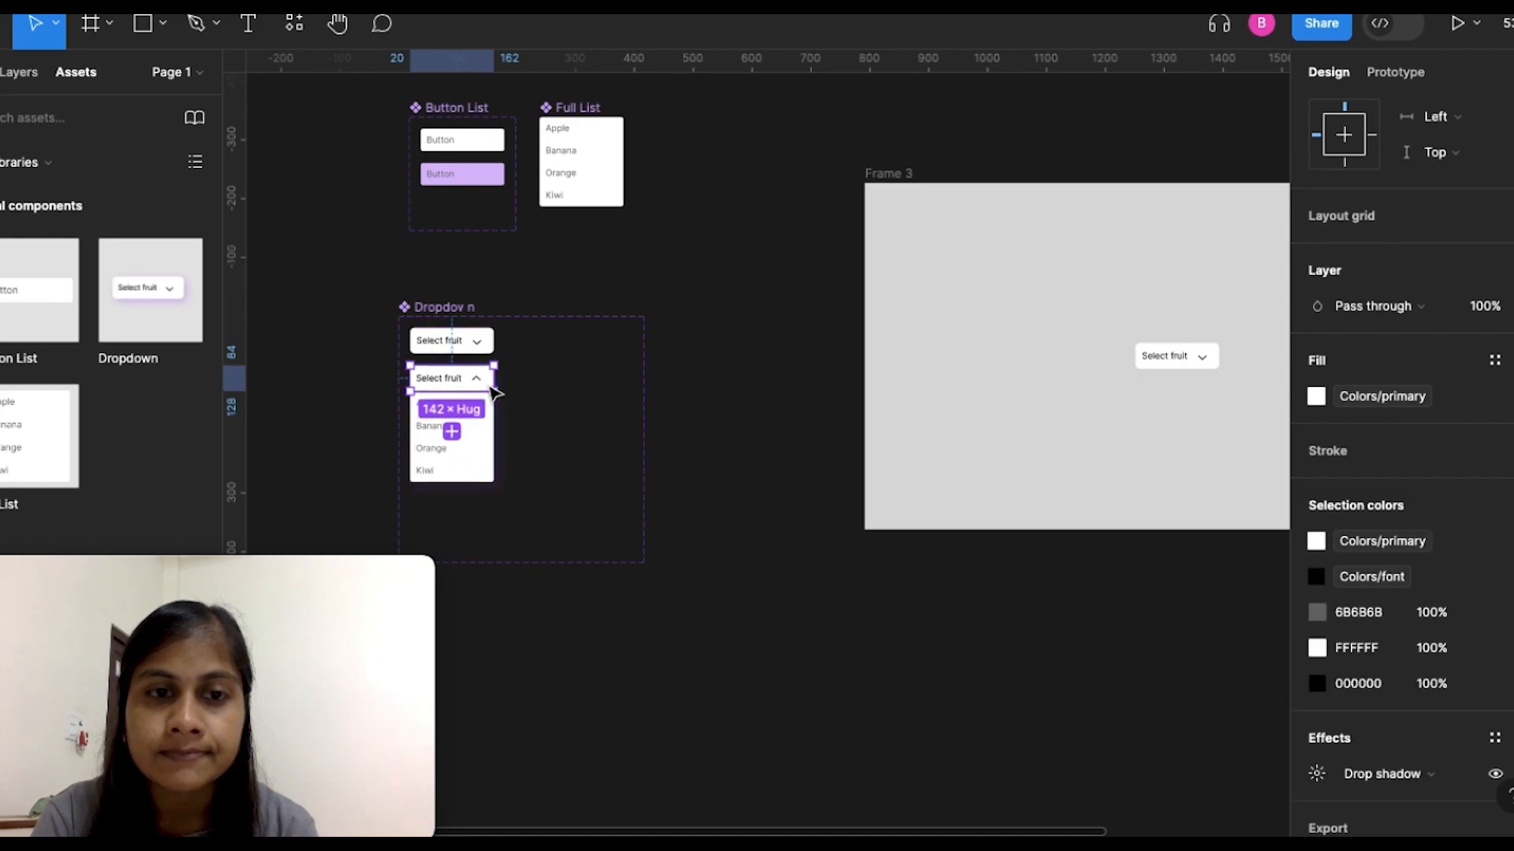
pyautogui.scroll(-2, 1458, 750)
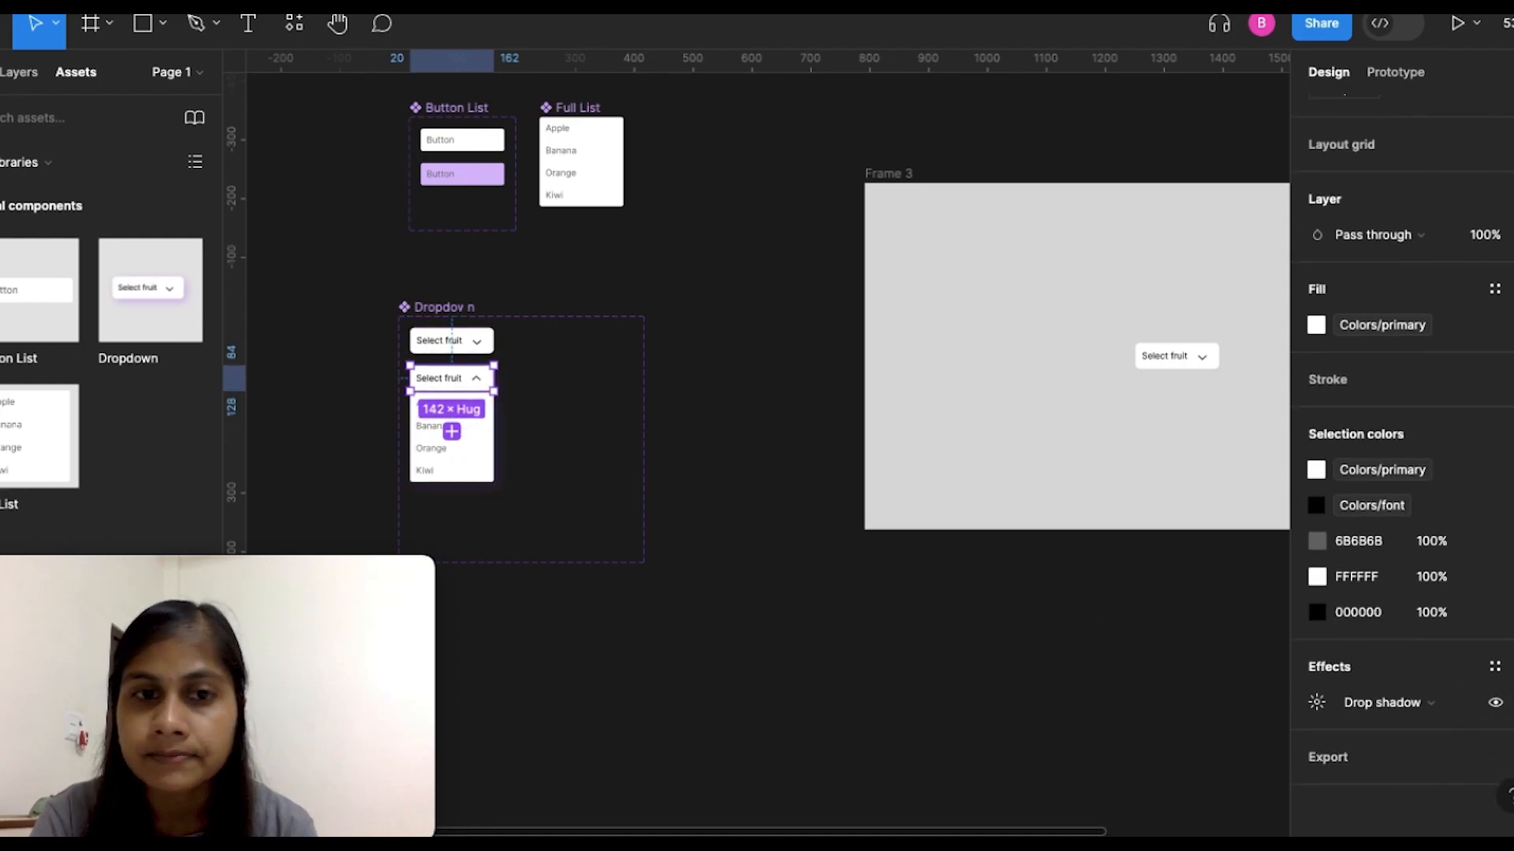
pyautogui.click(713, 250)
# Step: Preview Frame 3 as a prototype and test expanding the dropdown, hovering over the fruit options and collapsing it
pyautogui.hscroll(2, 715, 254)
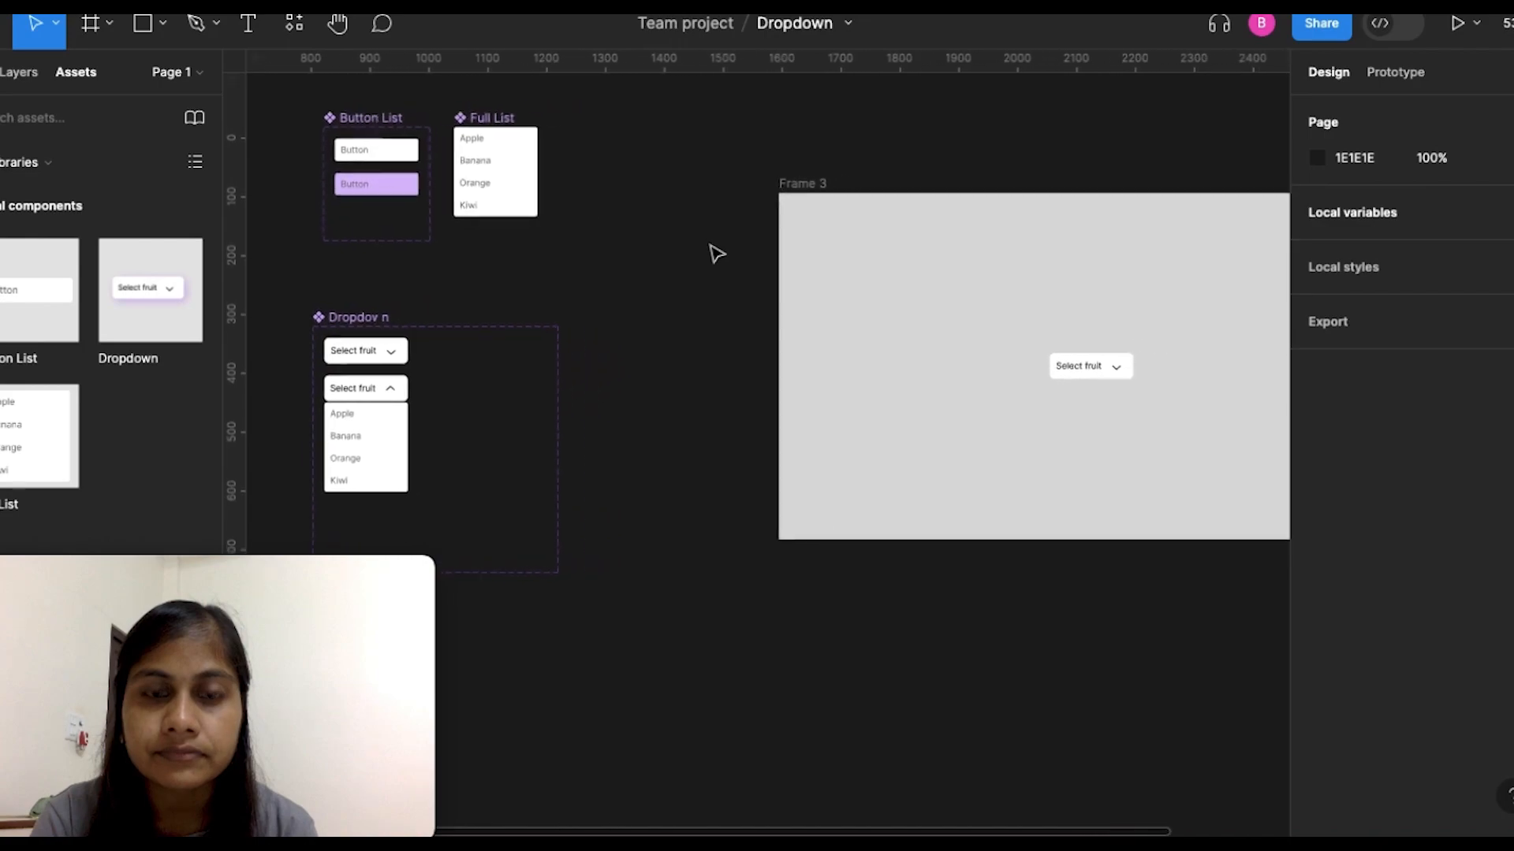
pyautogui.hscroll(4, 713, 249)
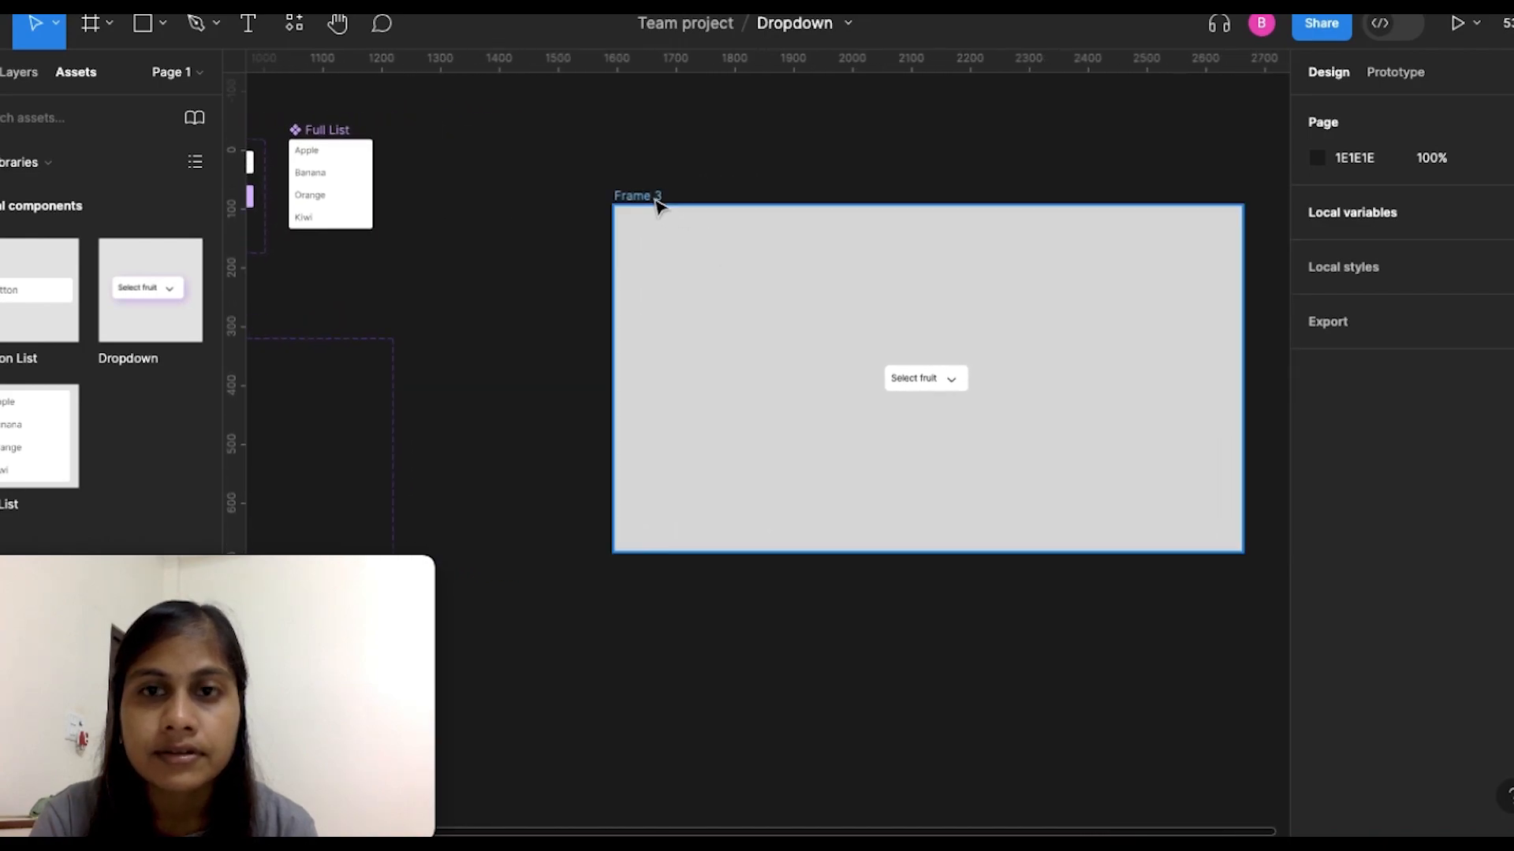
pyautogui.click(658, 204)
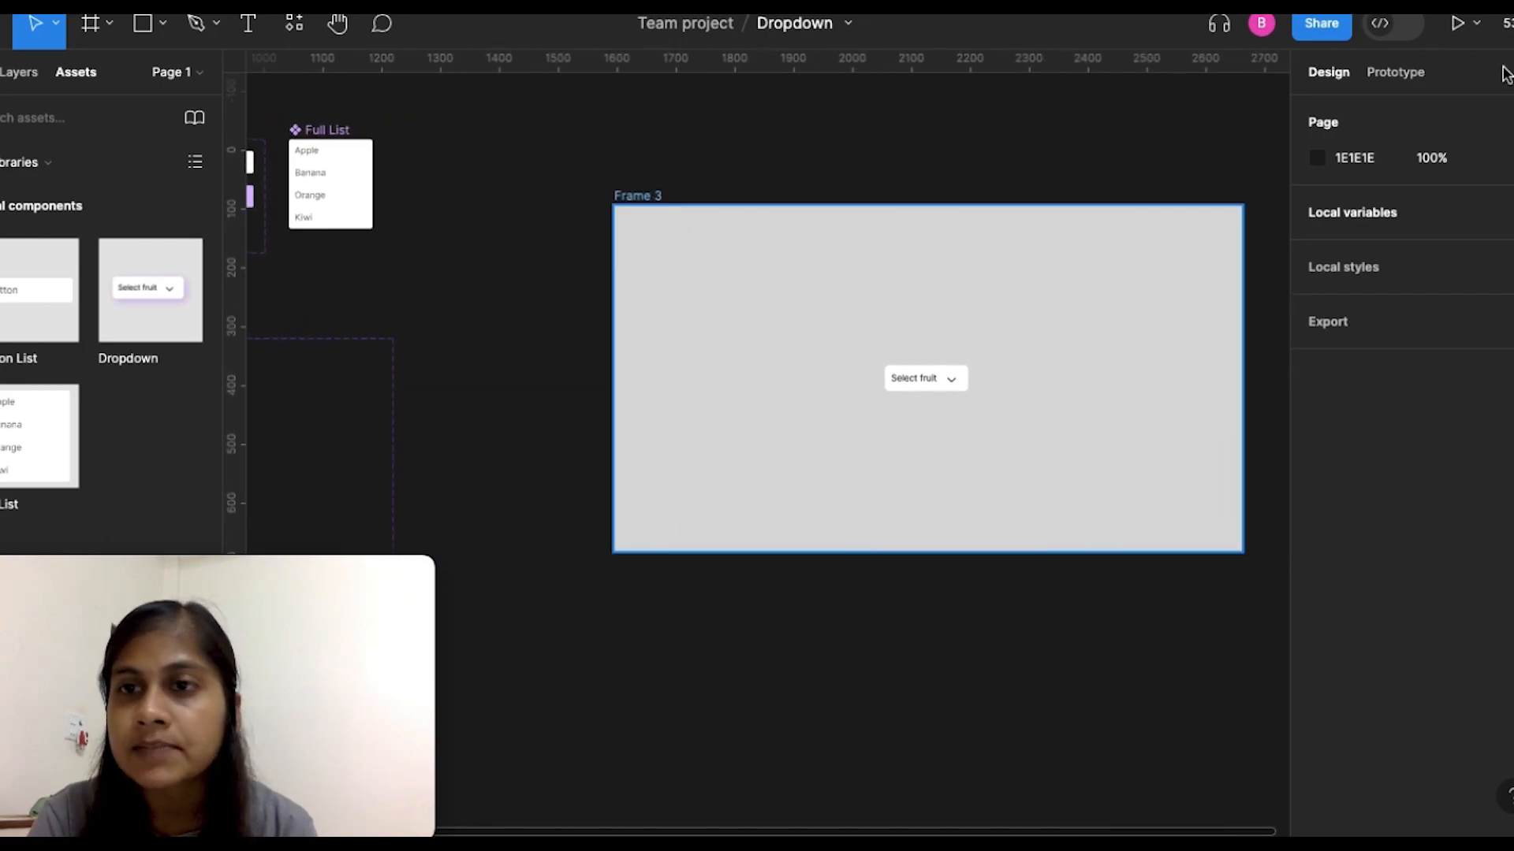
pyautogui.click(1459, 33)
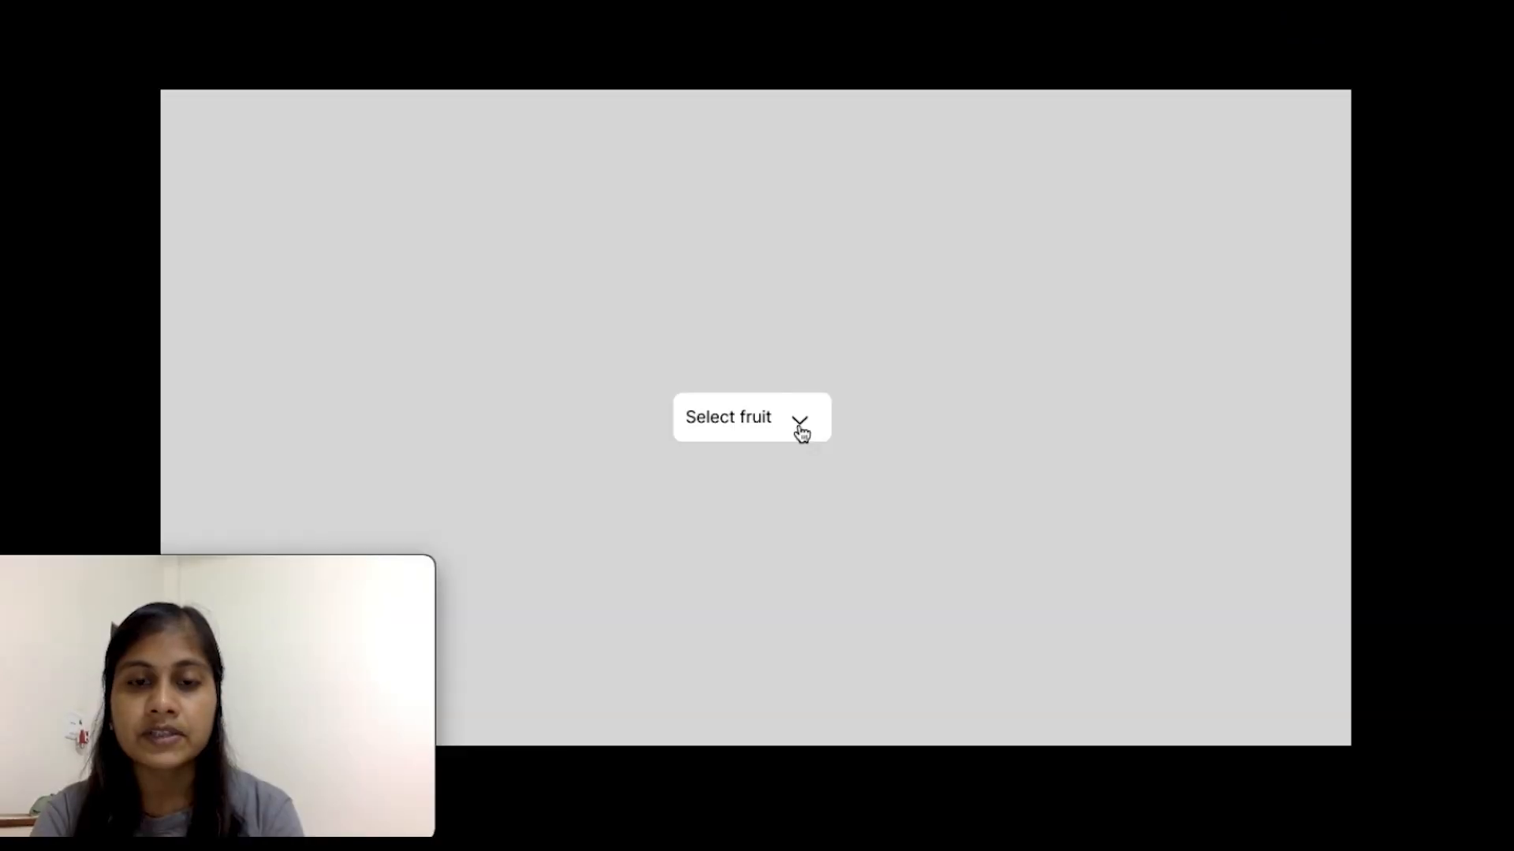
pyautogui.click(800, 432)
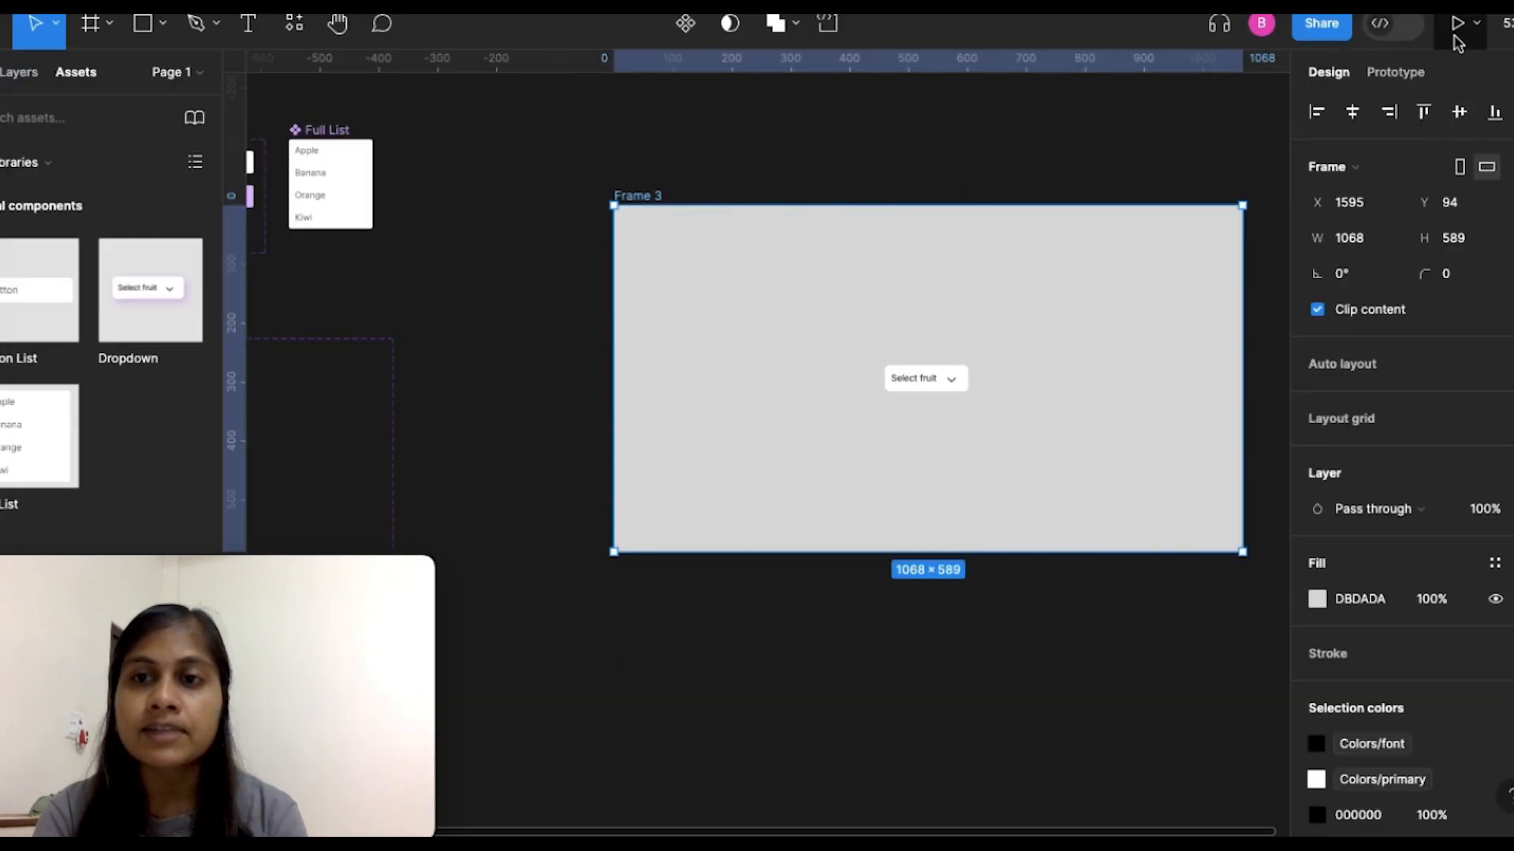
pyautogui.click(1455, 33)
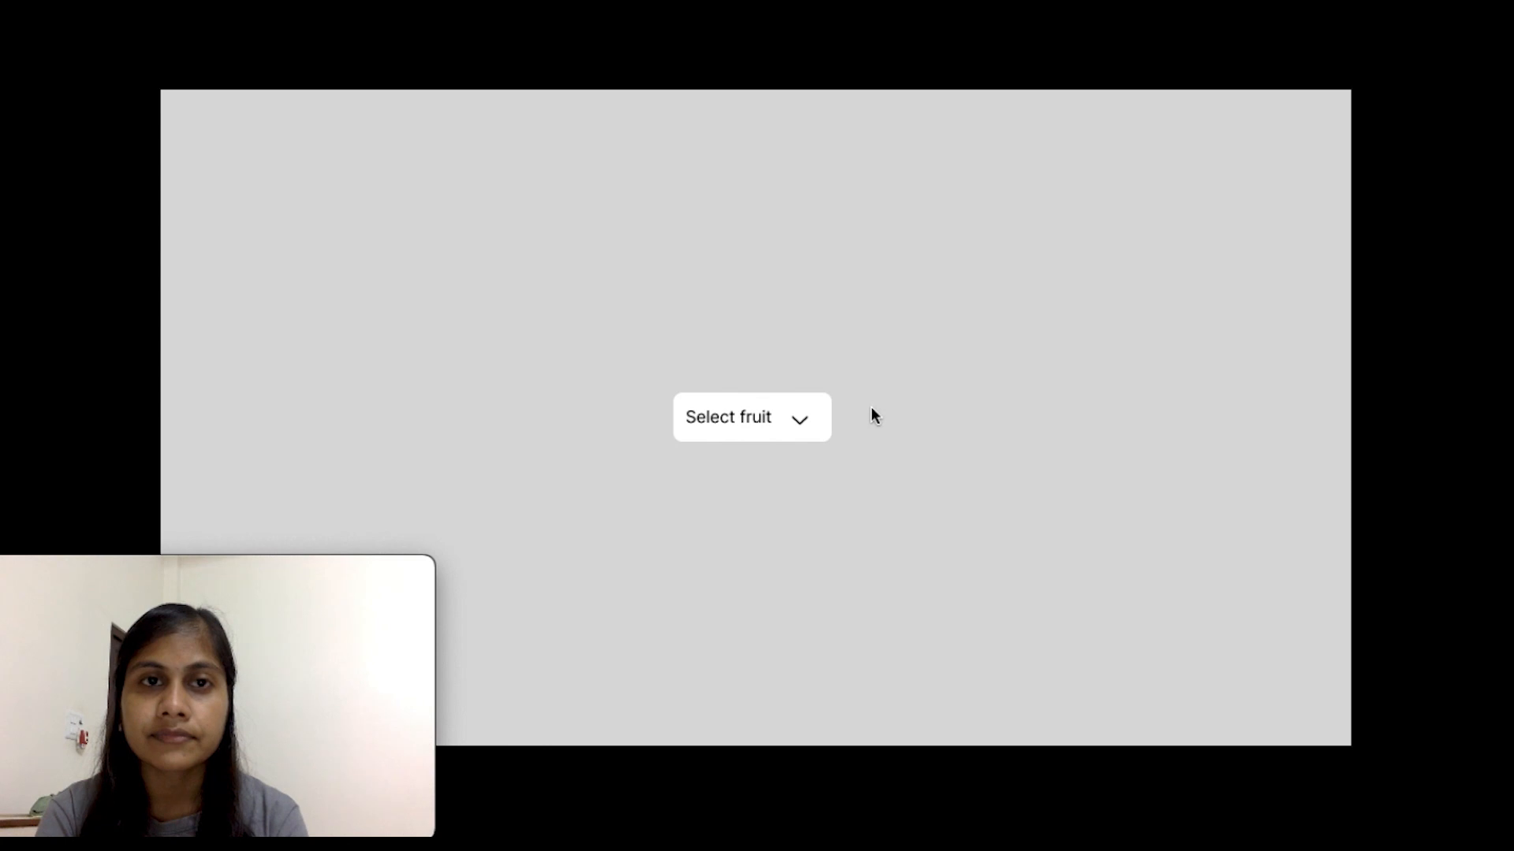
pyautogui.click(803, 426)
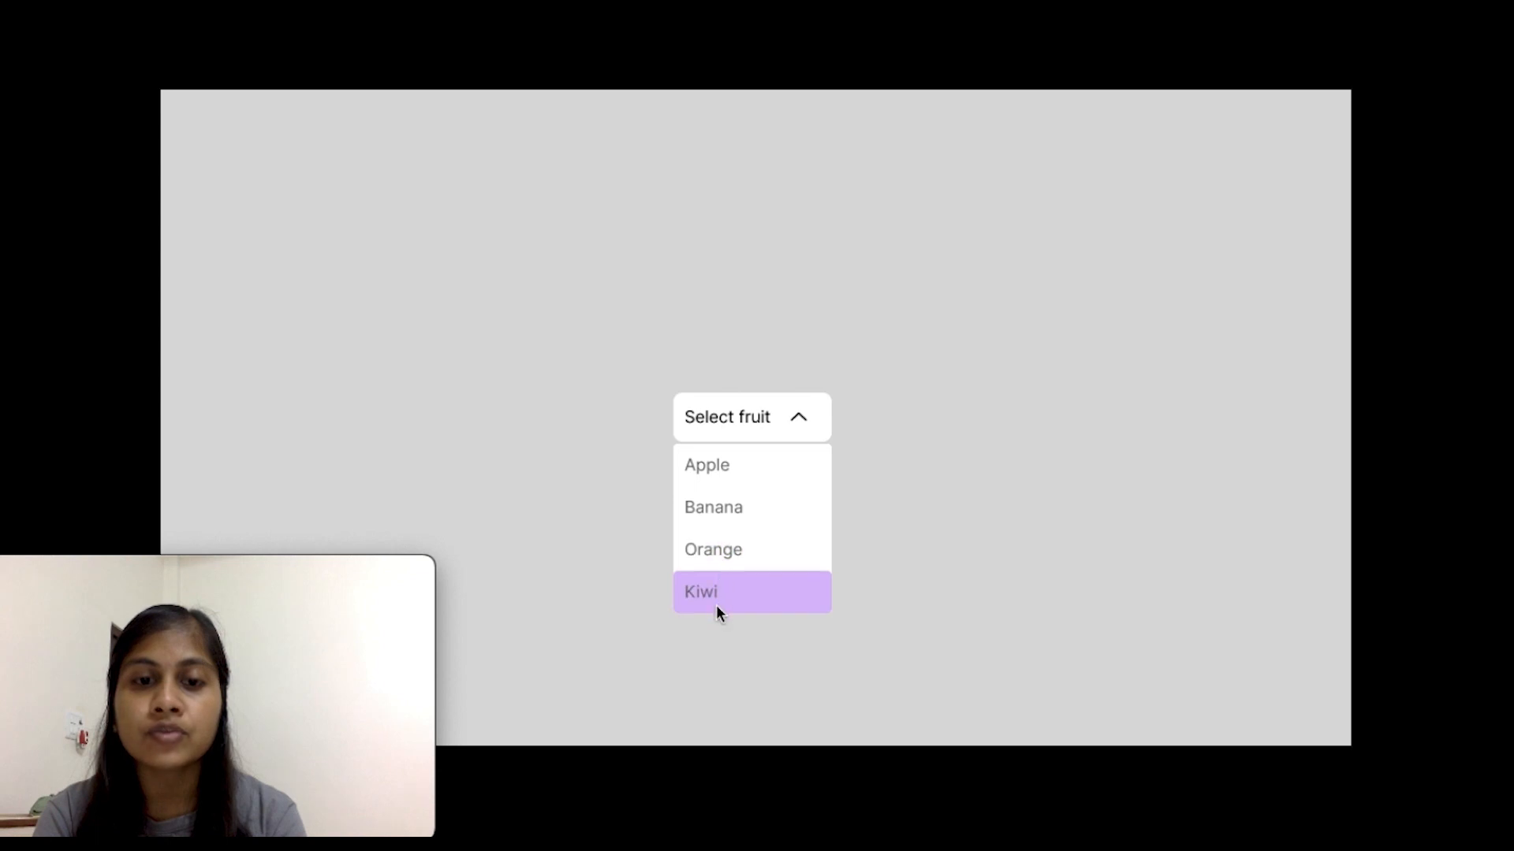
pyautogui.click(809, 424)
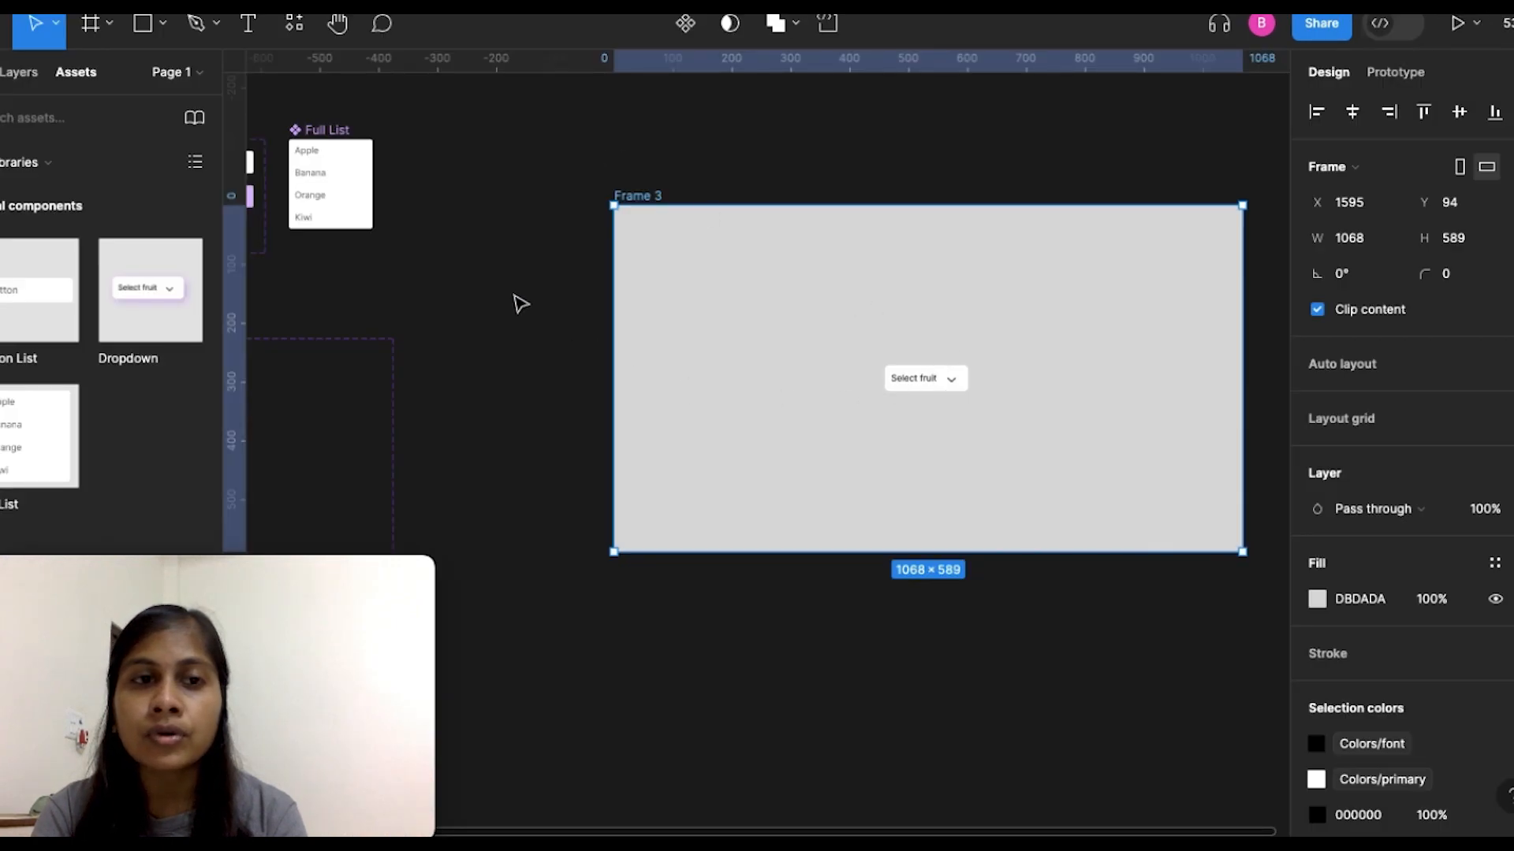
# Step: Add an on-click interaction to the Banana text in the Expanded variant of the Dropdown component set
pyautogui.hscroll(-2, 508, 303)
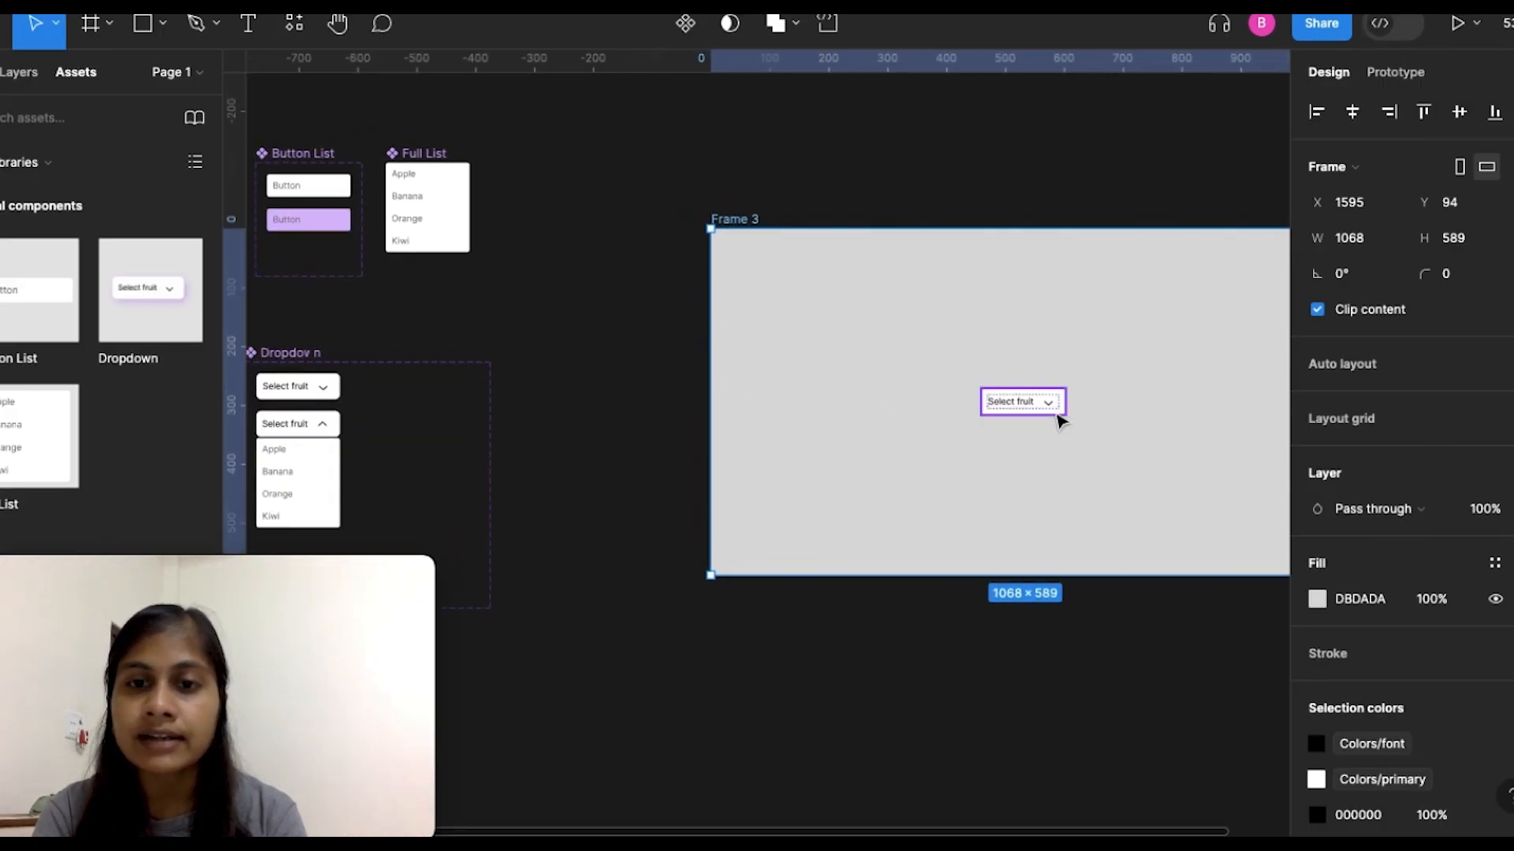
pyautogui.hscroll(-3, 425, 228)
pyautogui.scroll(-2, 426, 229)
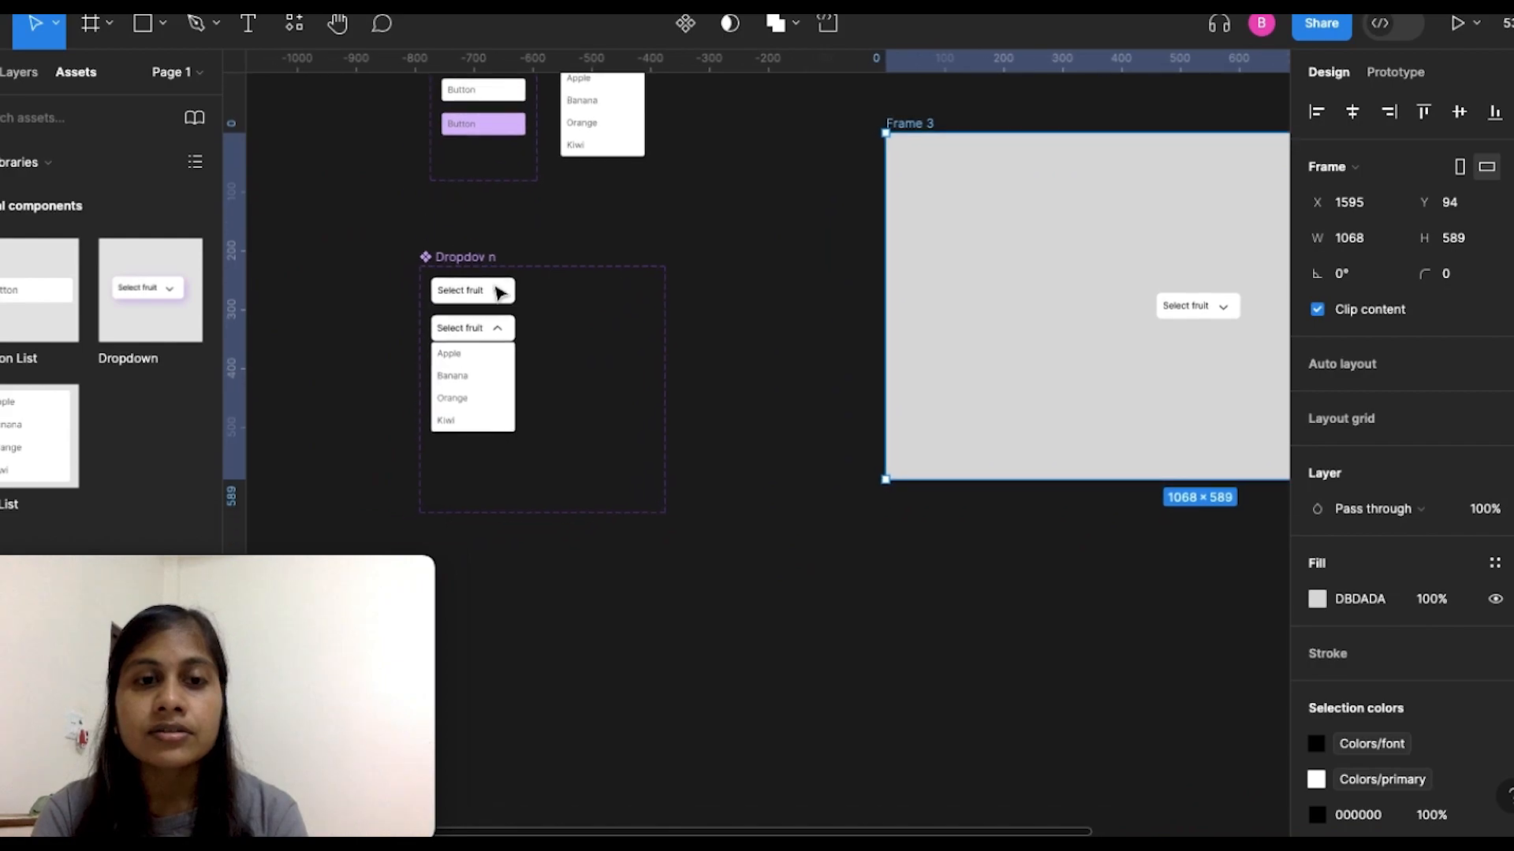
pyautogui.scroll(5, 496, 386)
pyautogui.hscroll(-1, 494, 348)
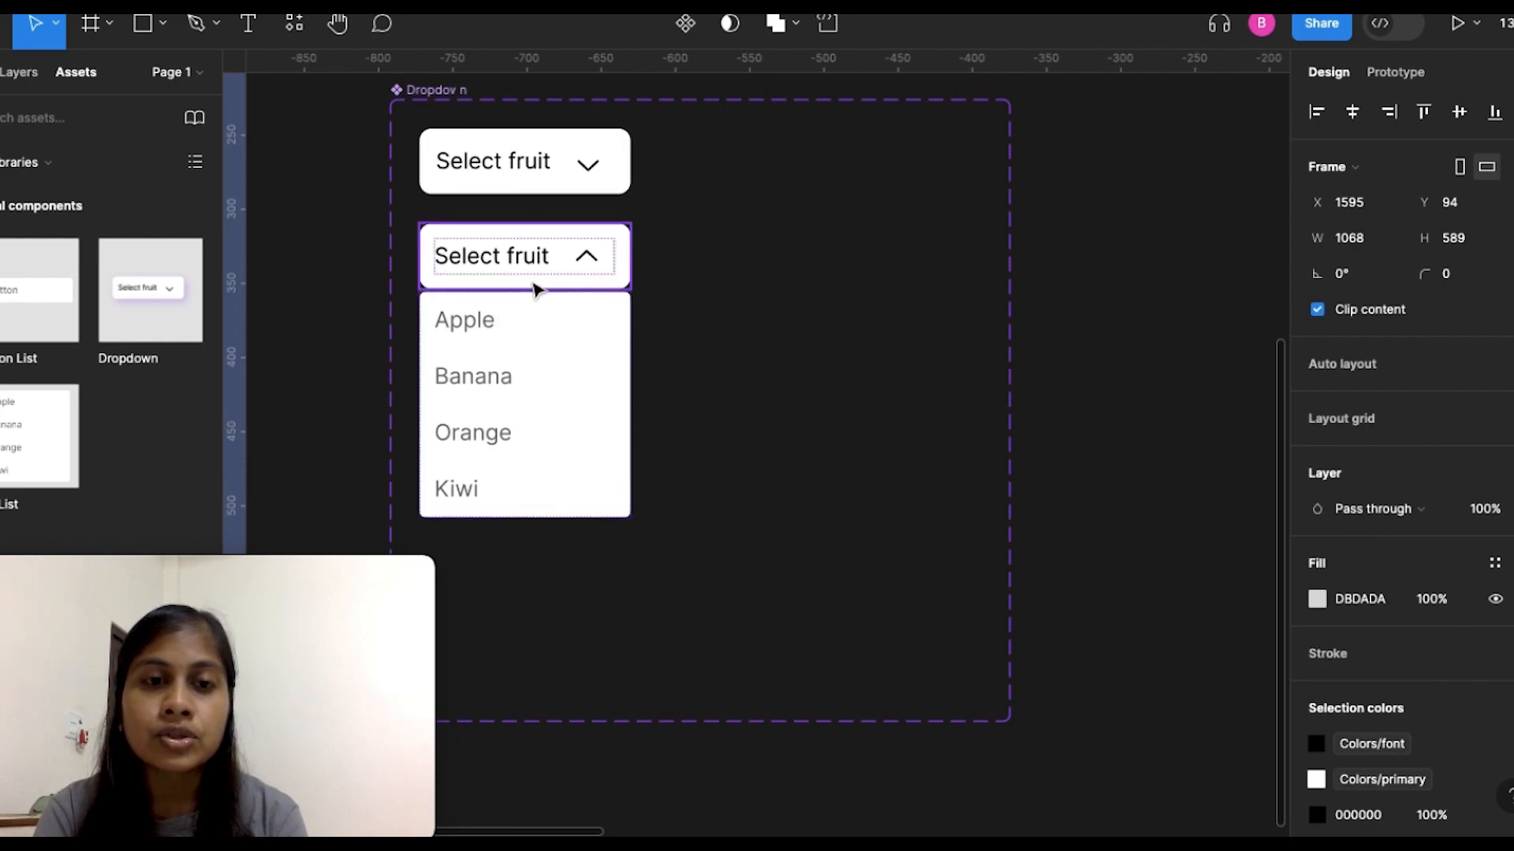
pyautogui.doubleClick(477, 337)
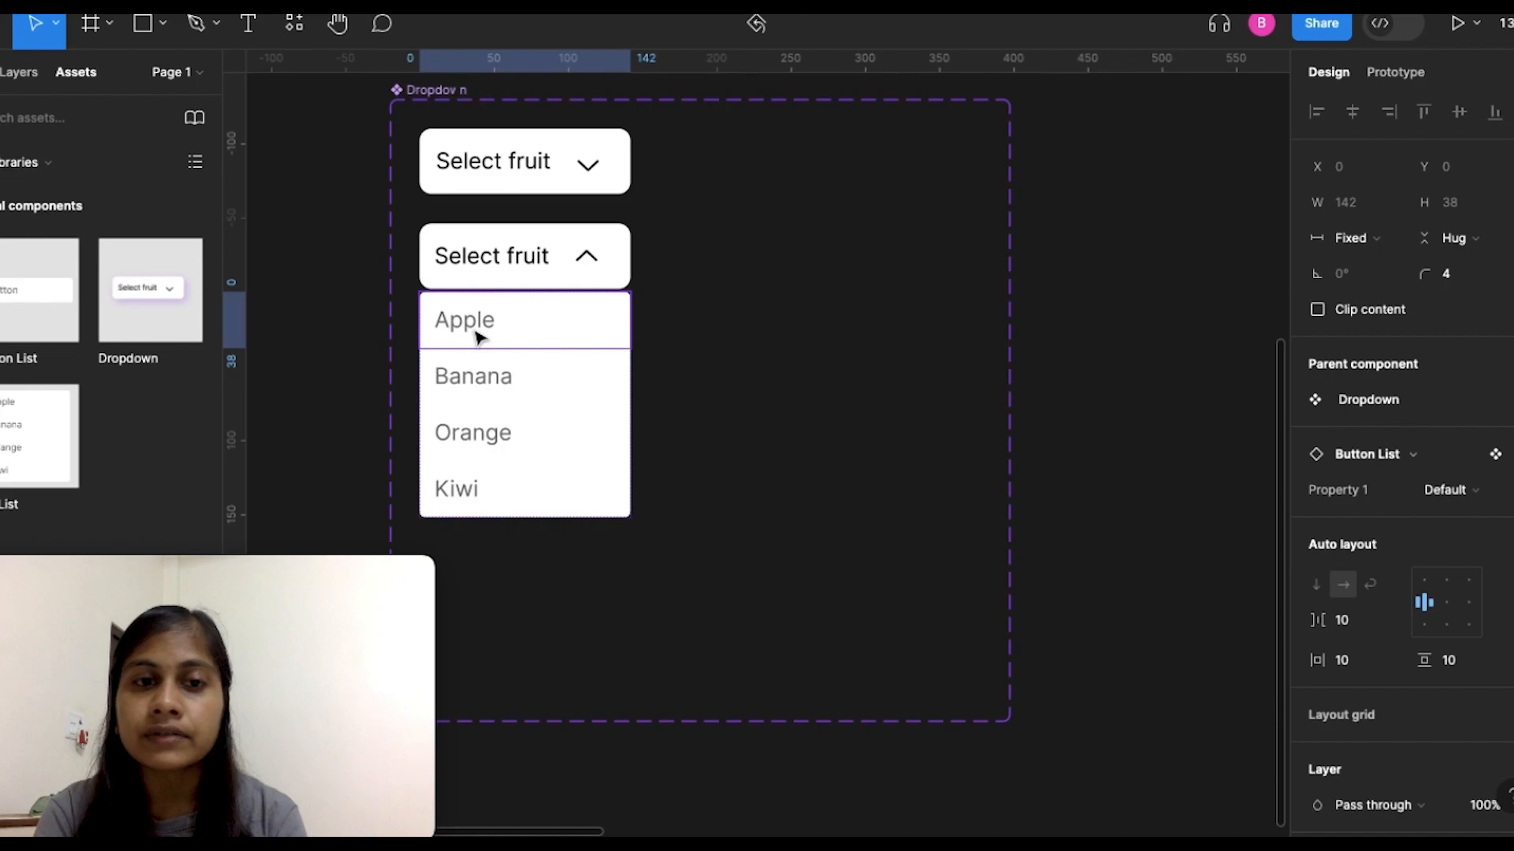
pyautogui.doubleClick(478, 337)
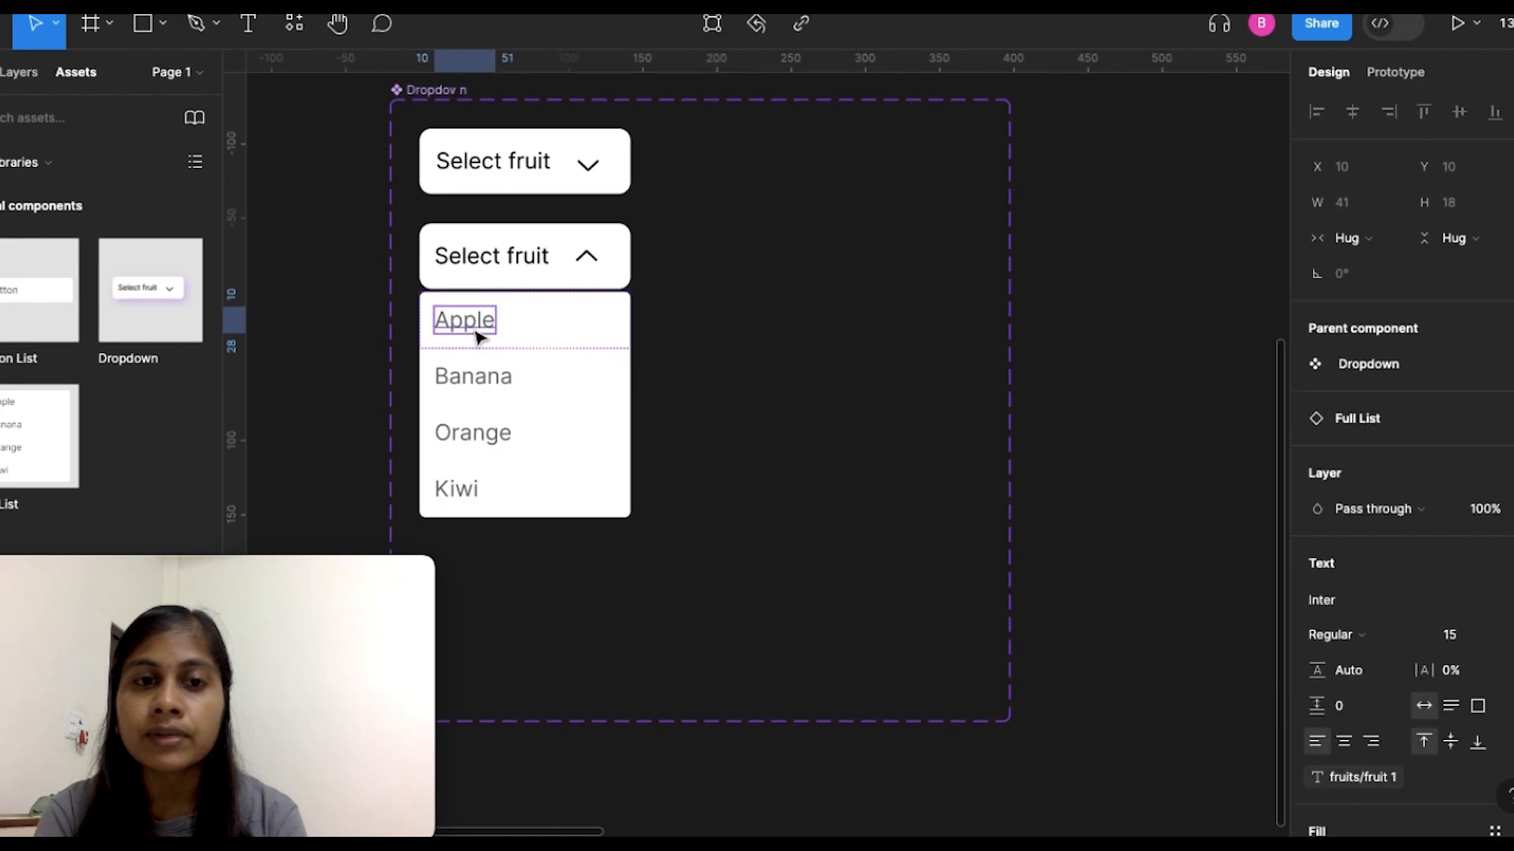
pyautogui.click(1392, 79)
pyautogui.click(509, 389)
pyautogui.doubleClick(509, 386)
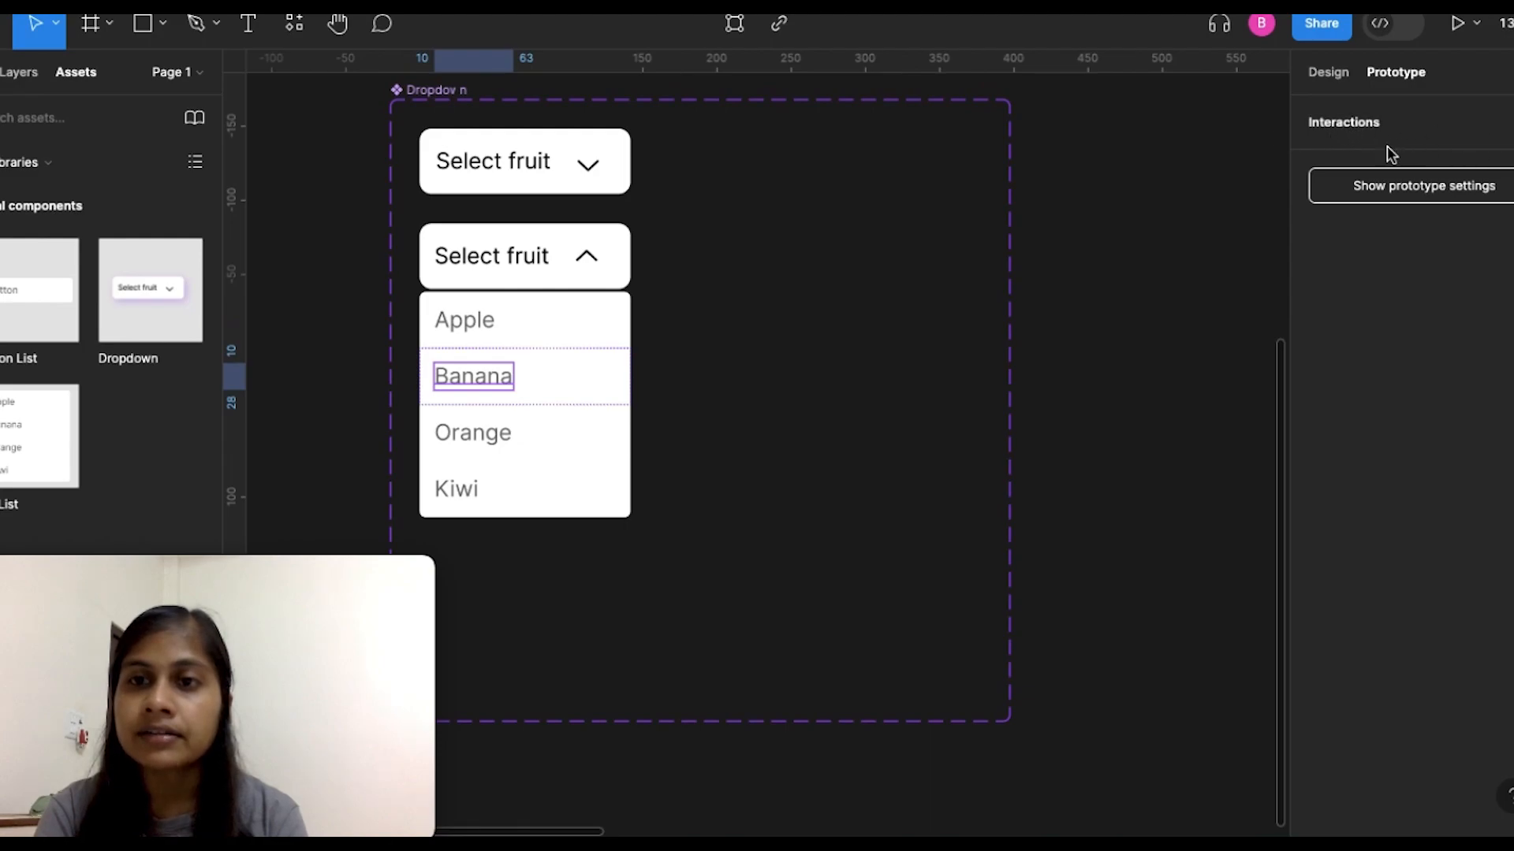
pyautogui.click(1495, 122)
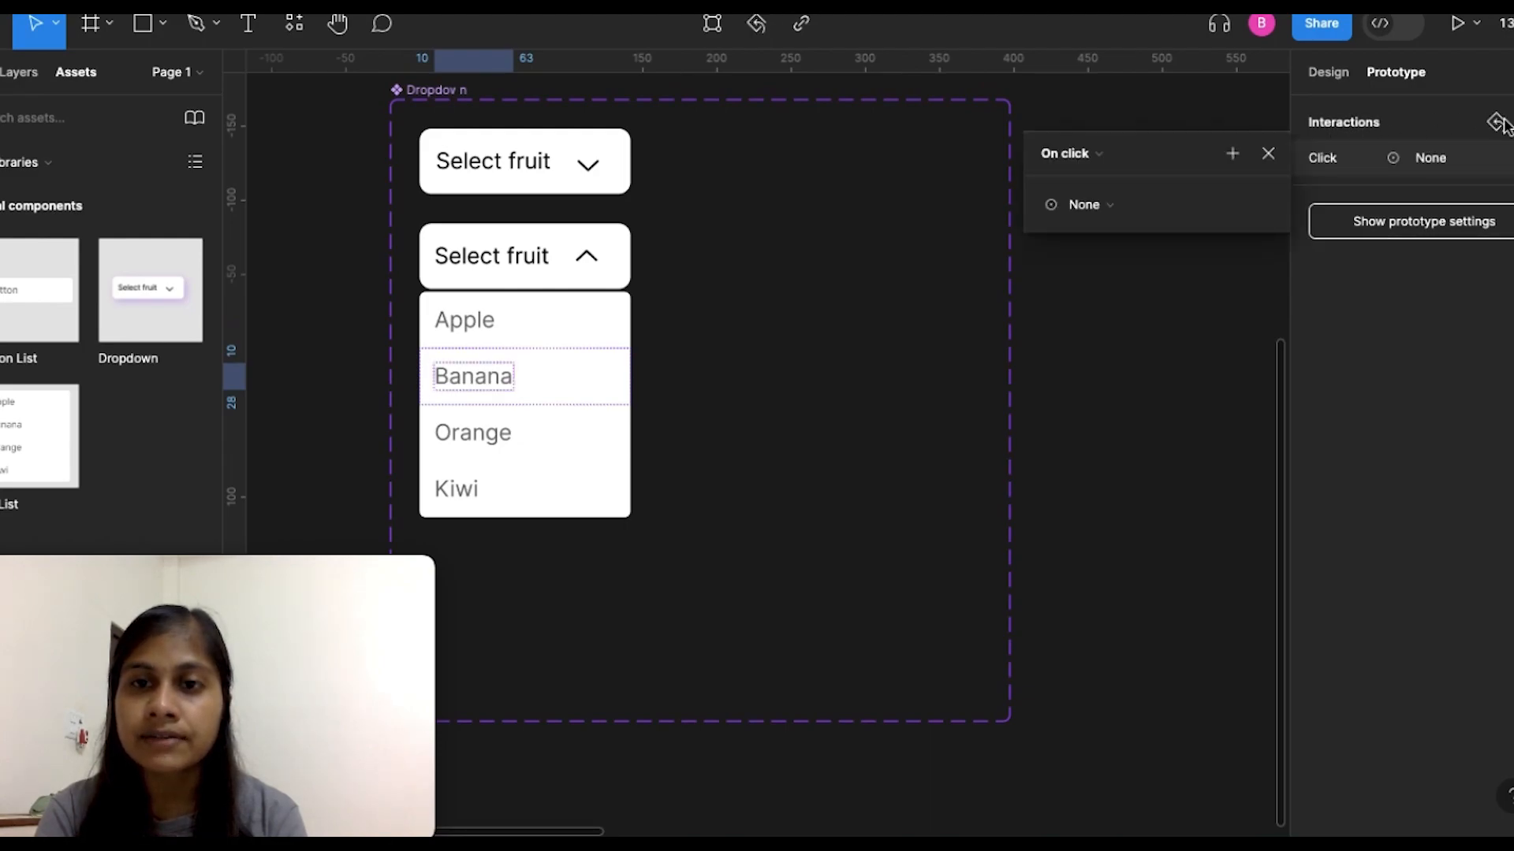
# Step: Make the Banana text's click interaction set the variable Select Variable/Option to Fruit 1
pyautogui.click(1234, 159)
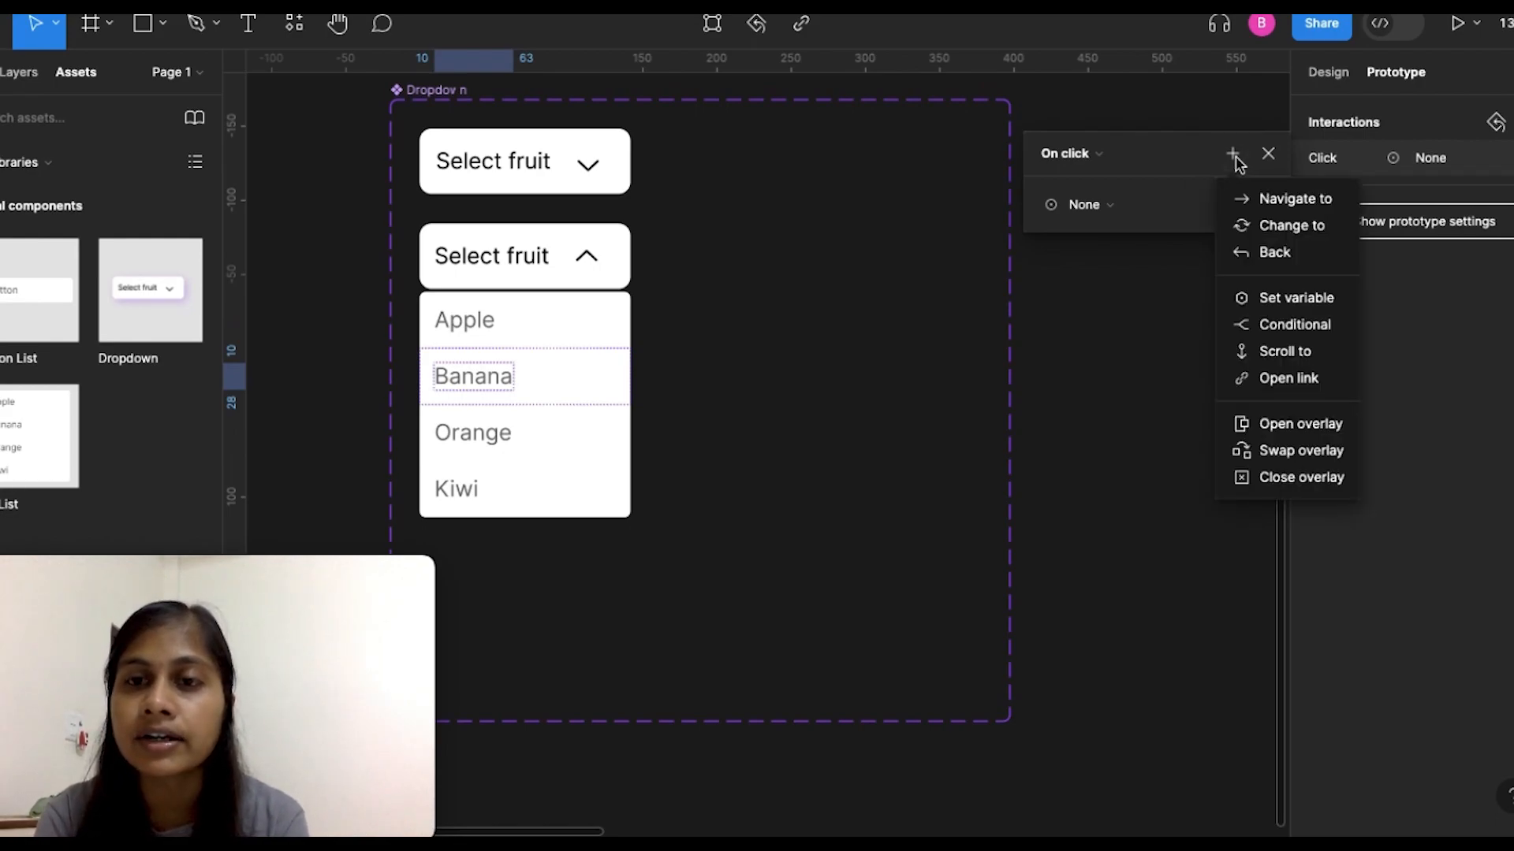
pyautogui.click(1271, 306)
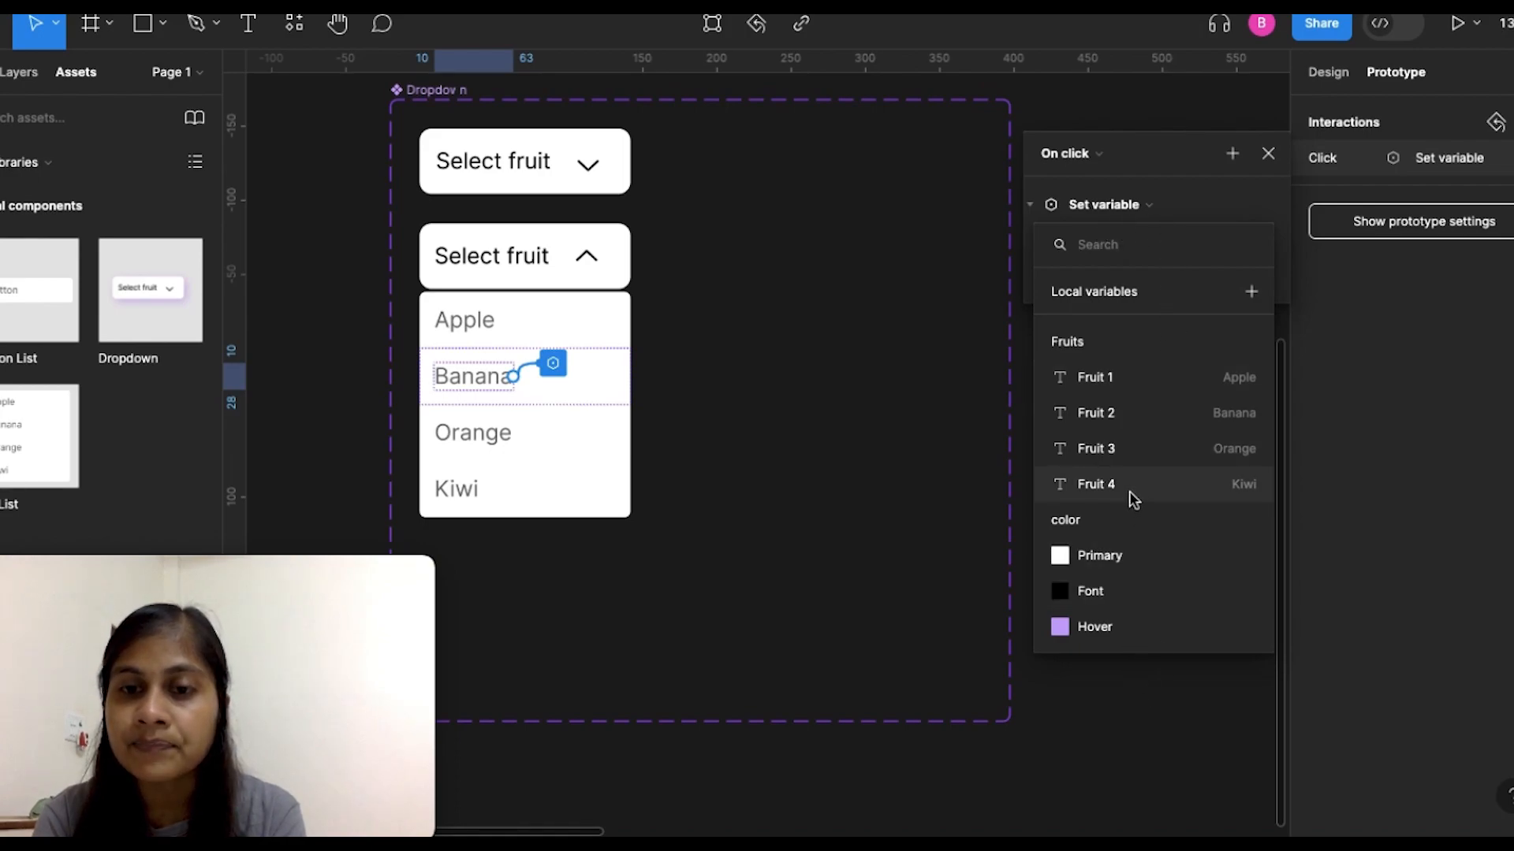
pyautogui.scroll(-2, 1129, 490)
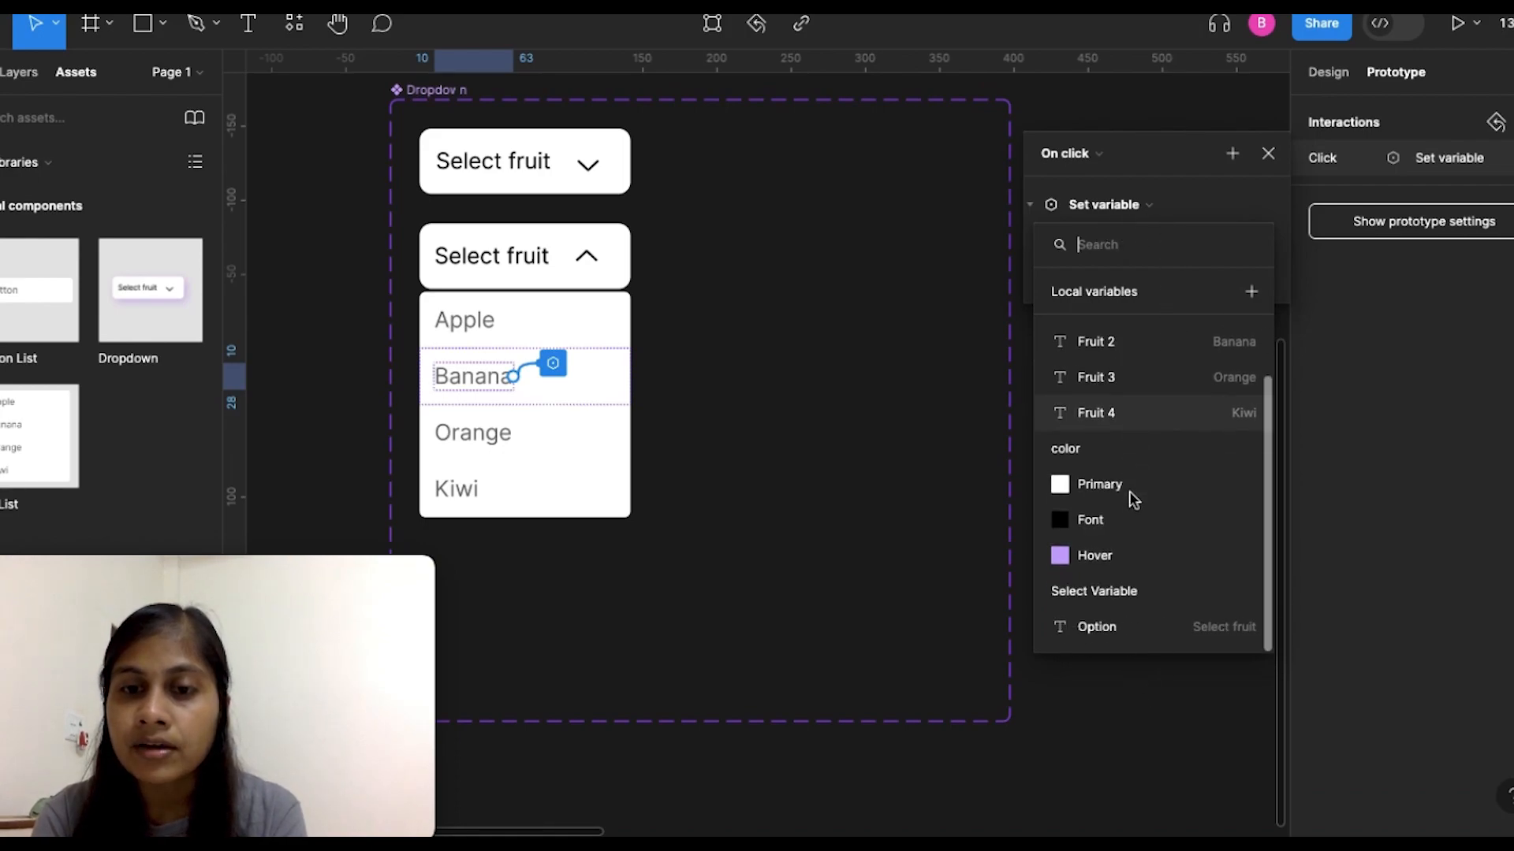
pyautogui.click(1090, 639)
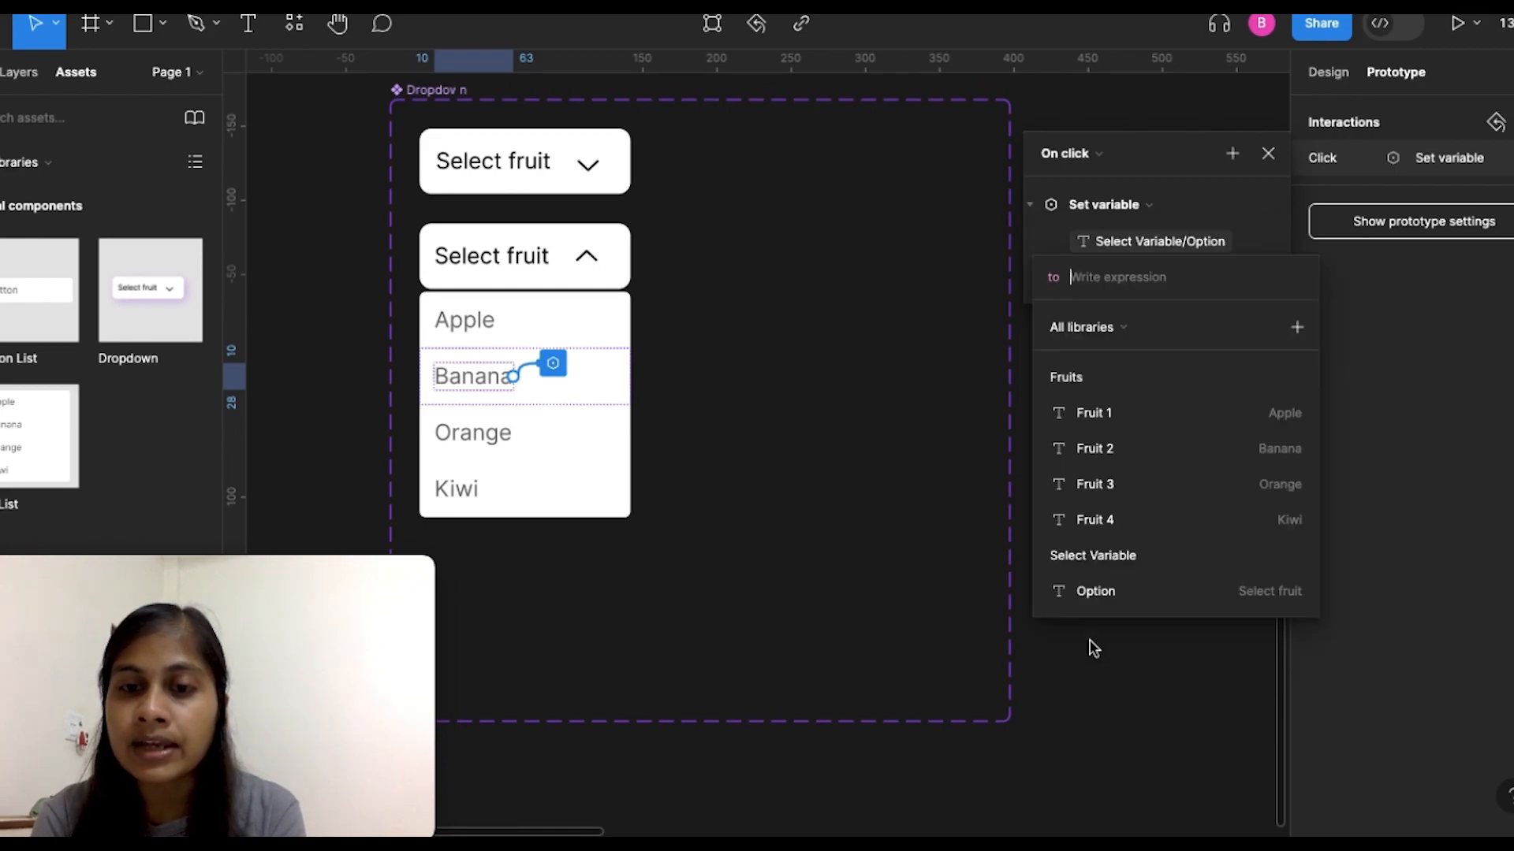
pyautogui.click(1094, 413)
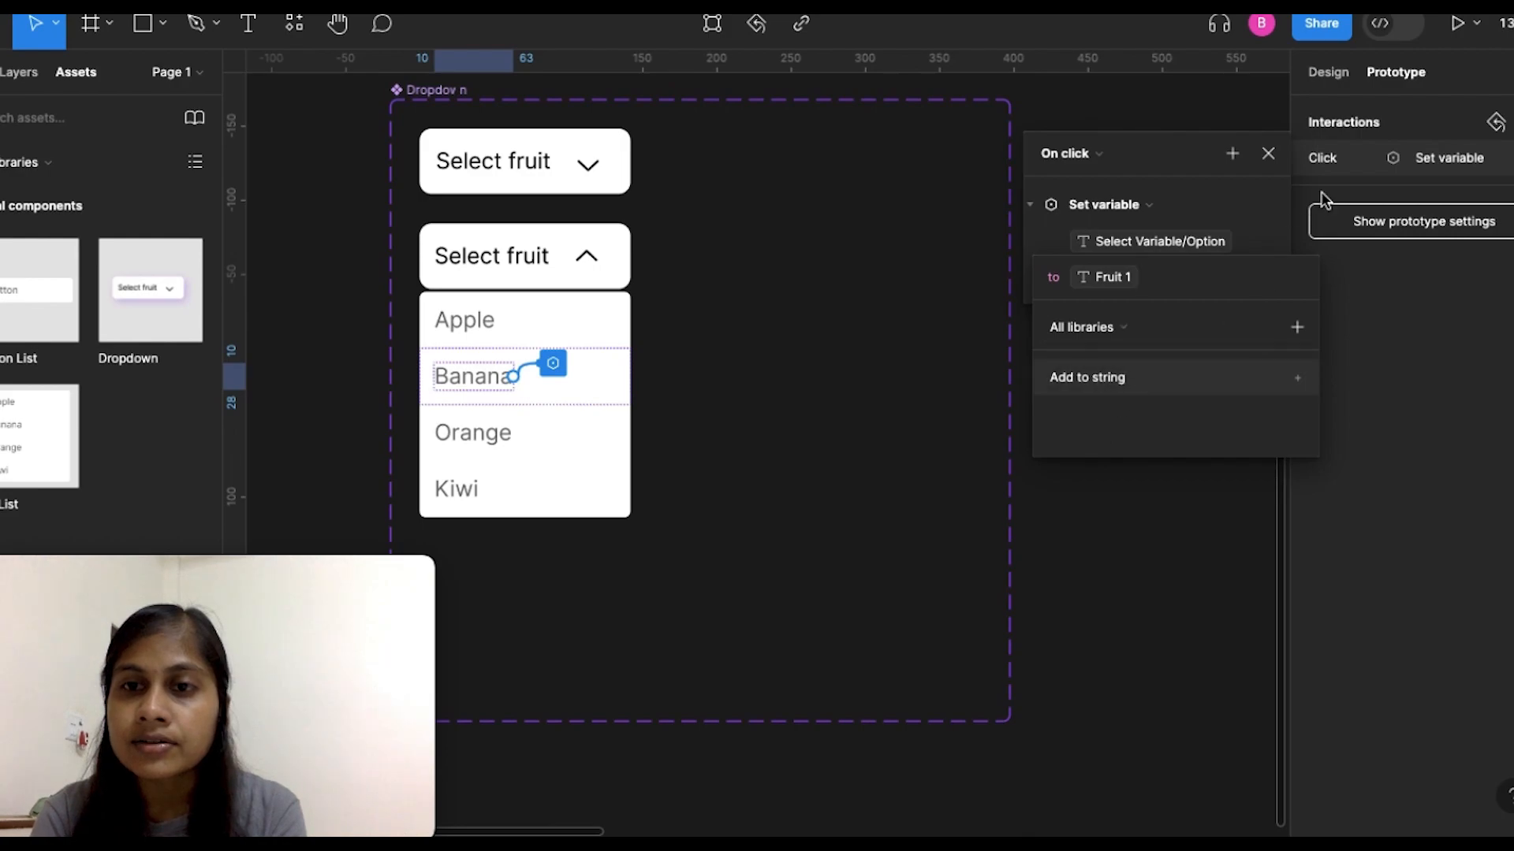
pyautogui.click(1258, 195)
# Step: Add a Change to action to the same click interaction that switches Property 1 to Collapsed
pyautogui.click(1234, 162)
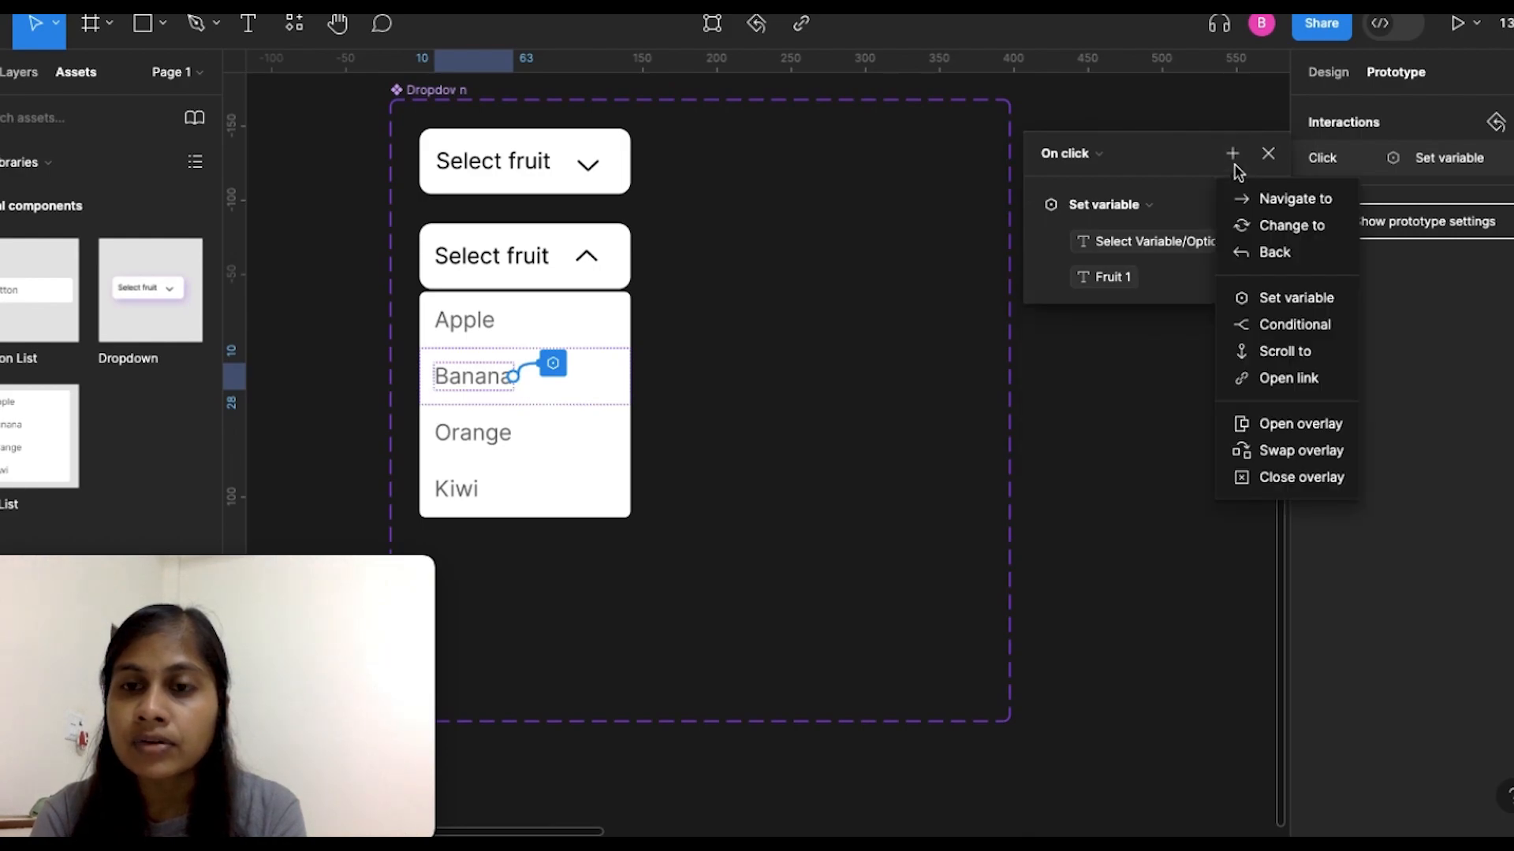
pyautogui.click(1280, 227)
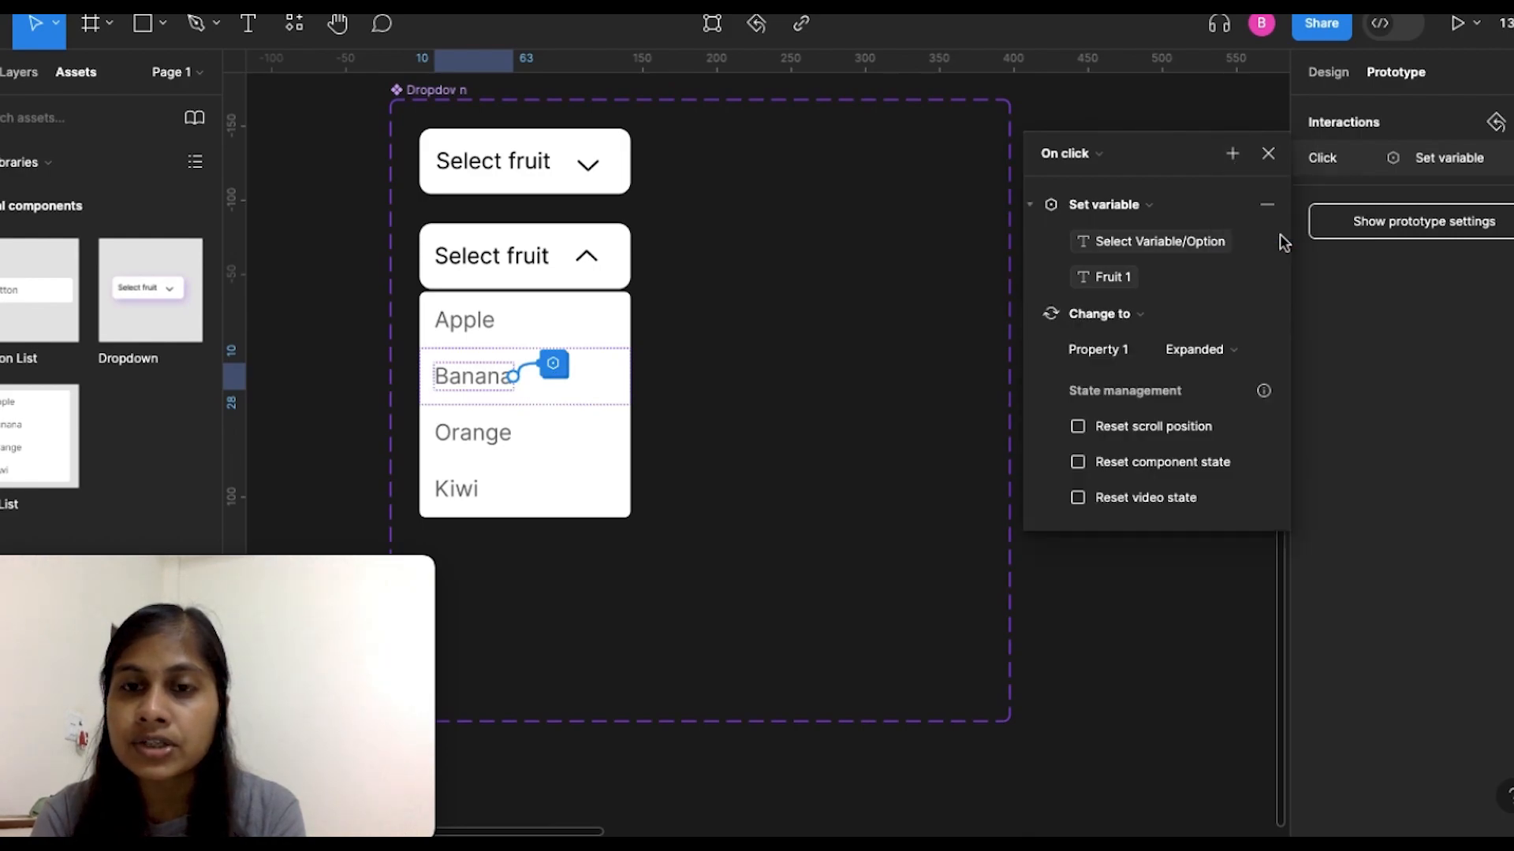
pyautogui.click(1236, 349)
pyautogui.click(1231, 377)
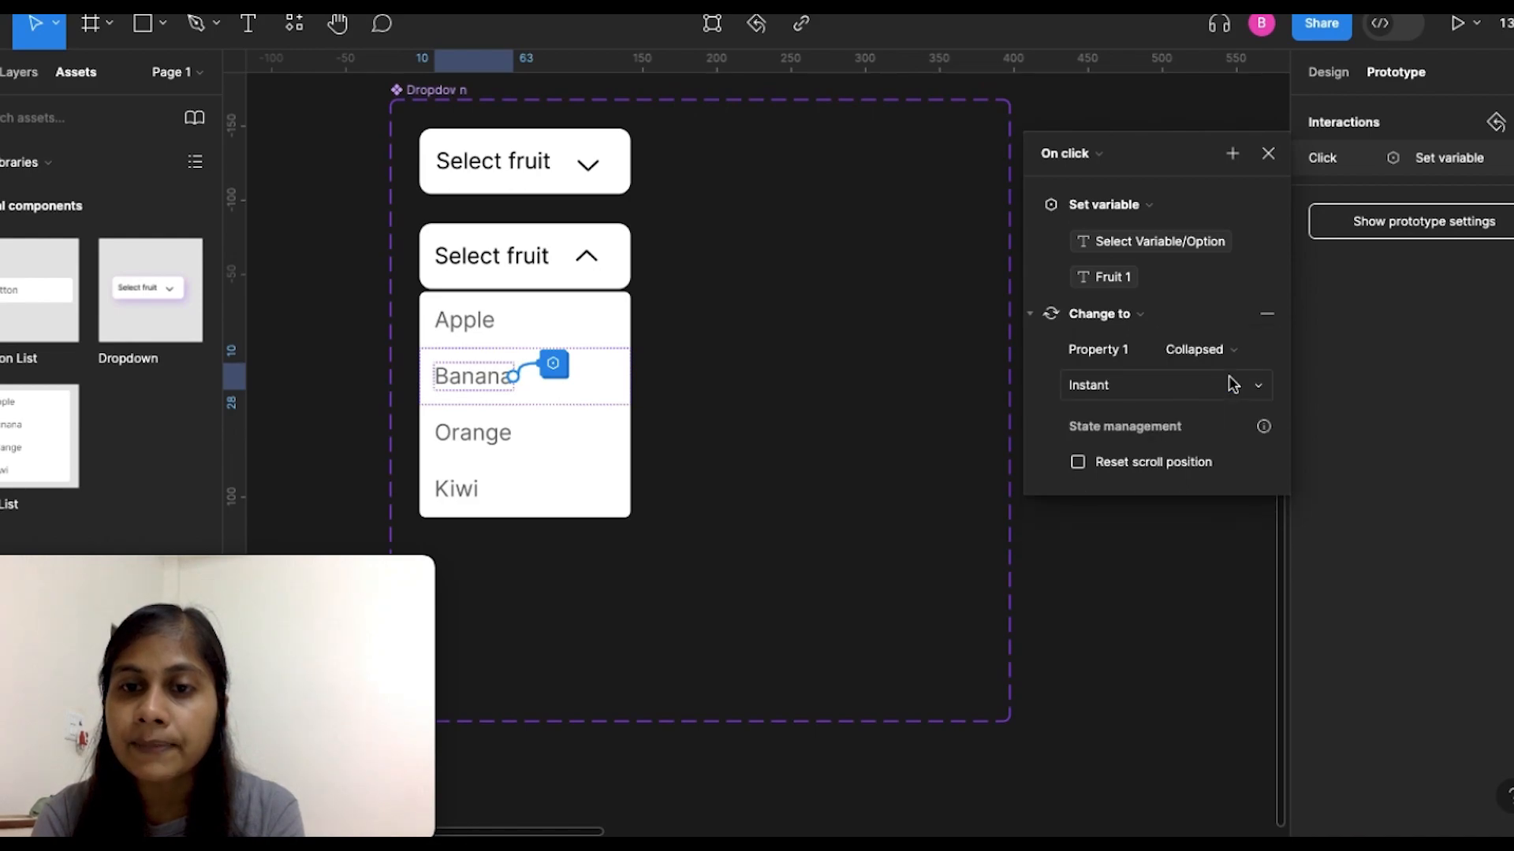
pyautogui.click(1268, 155)
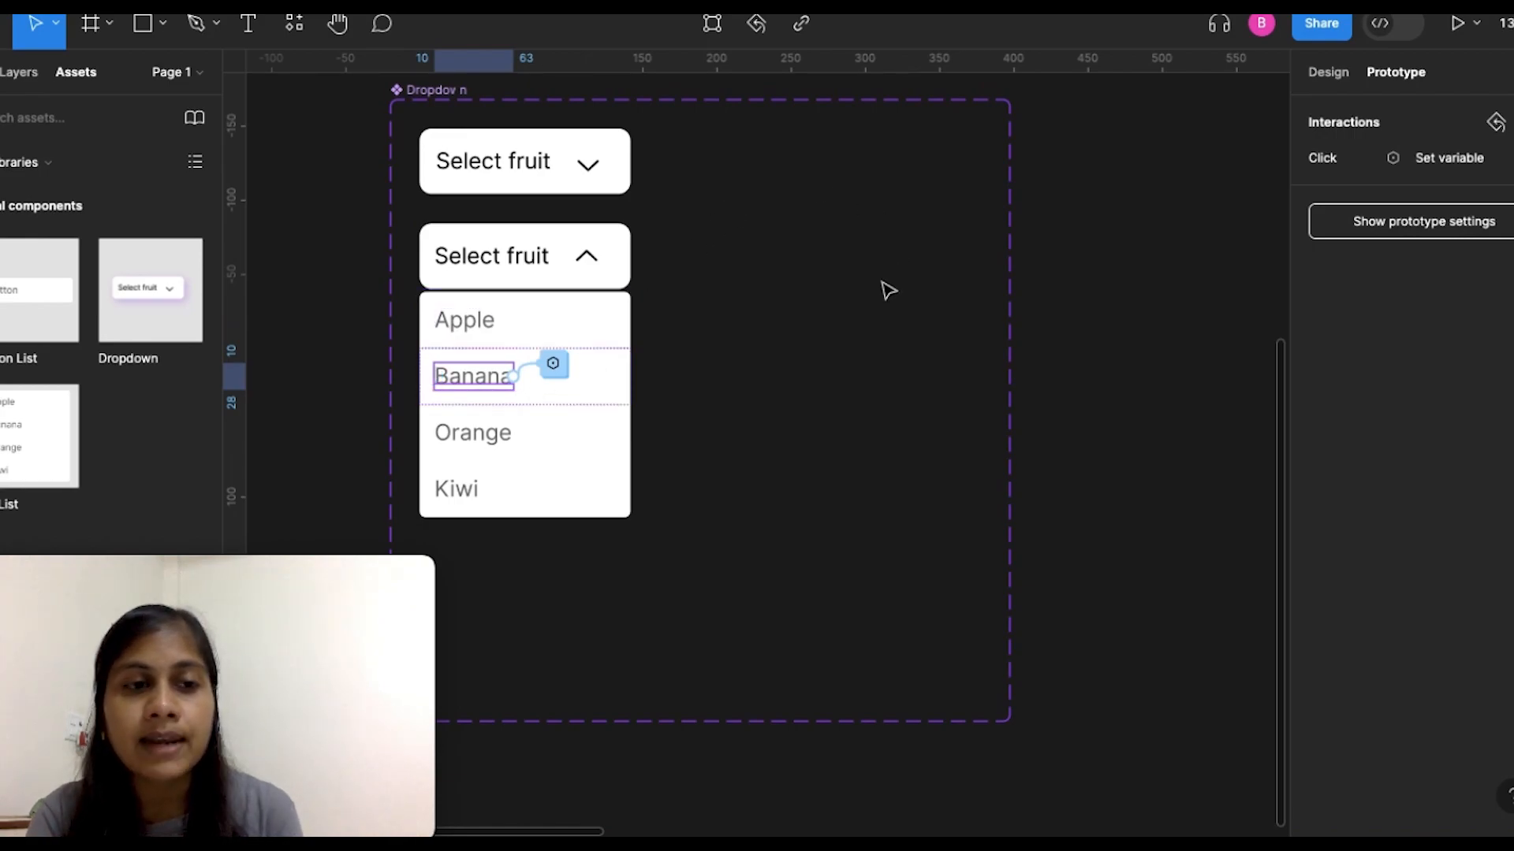
# Step: Add a drop shadow effect to the Collapsed variant of the Dropdown component set
pyautogui.scroll(-3, 889, 303)
pyautogui.scroll(-5, 890, 314)
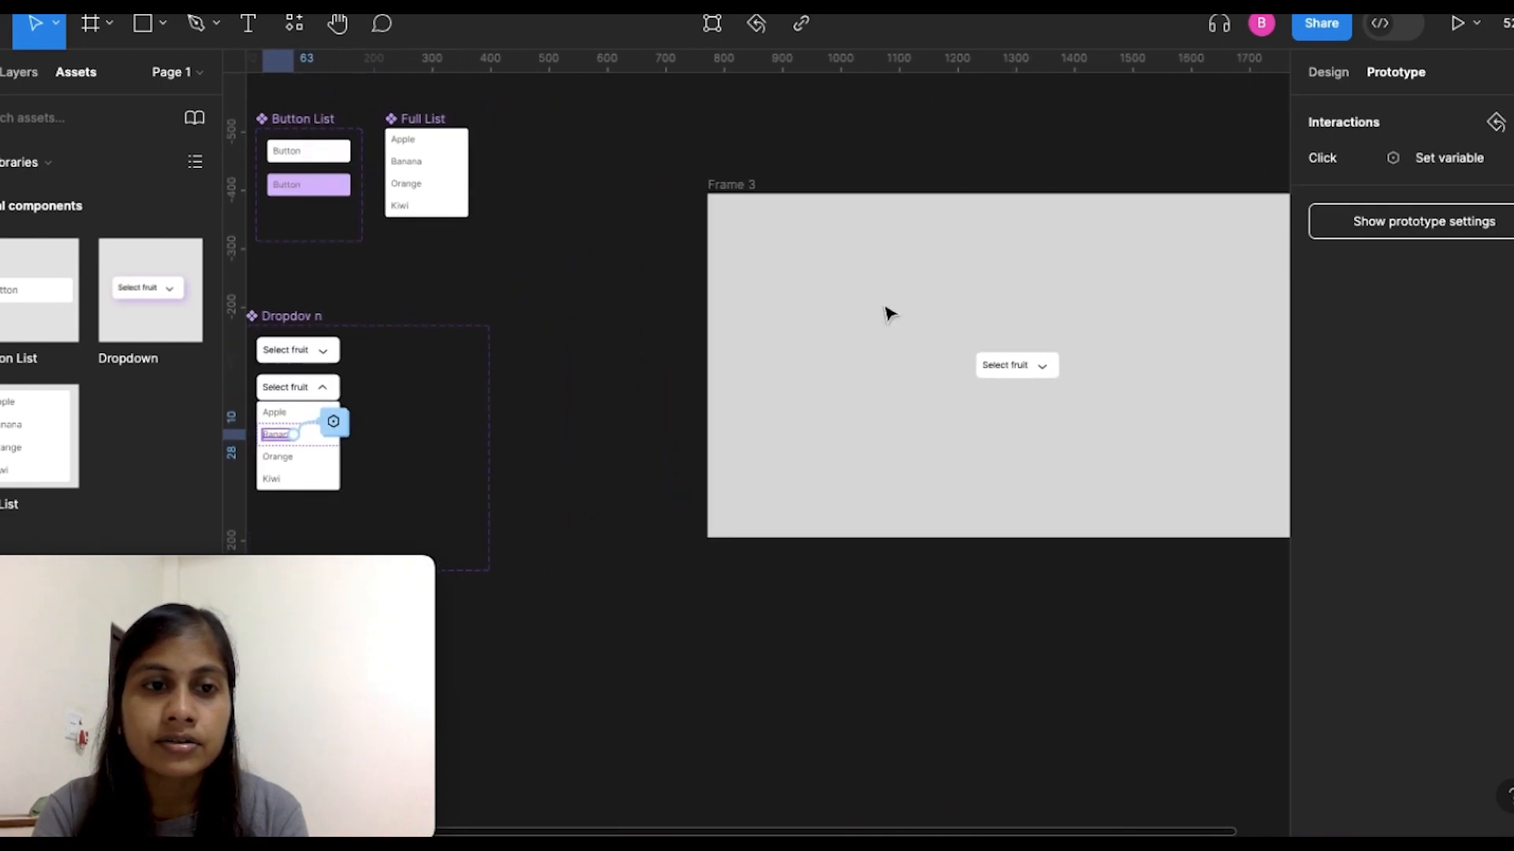
pyautogui.hscroll(-6, 890, 313)
pyautogui.hscroll(-3, 890, 313)
pyautogui.scroll(5, 888, 310)
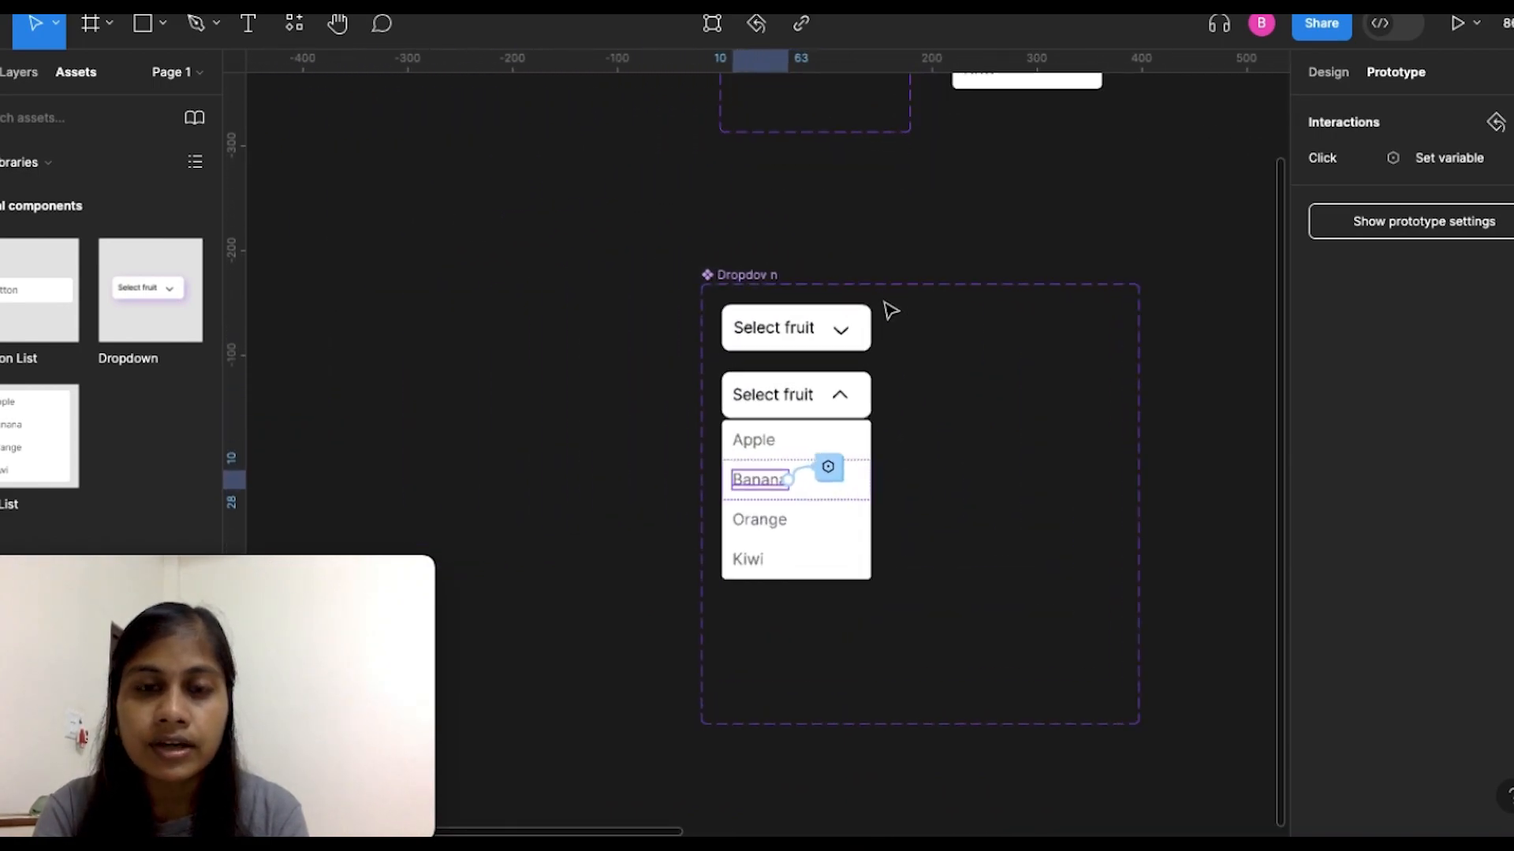
pyautogui.click(817, 335)
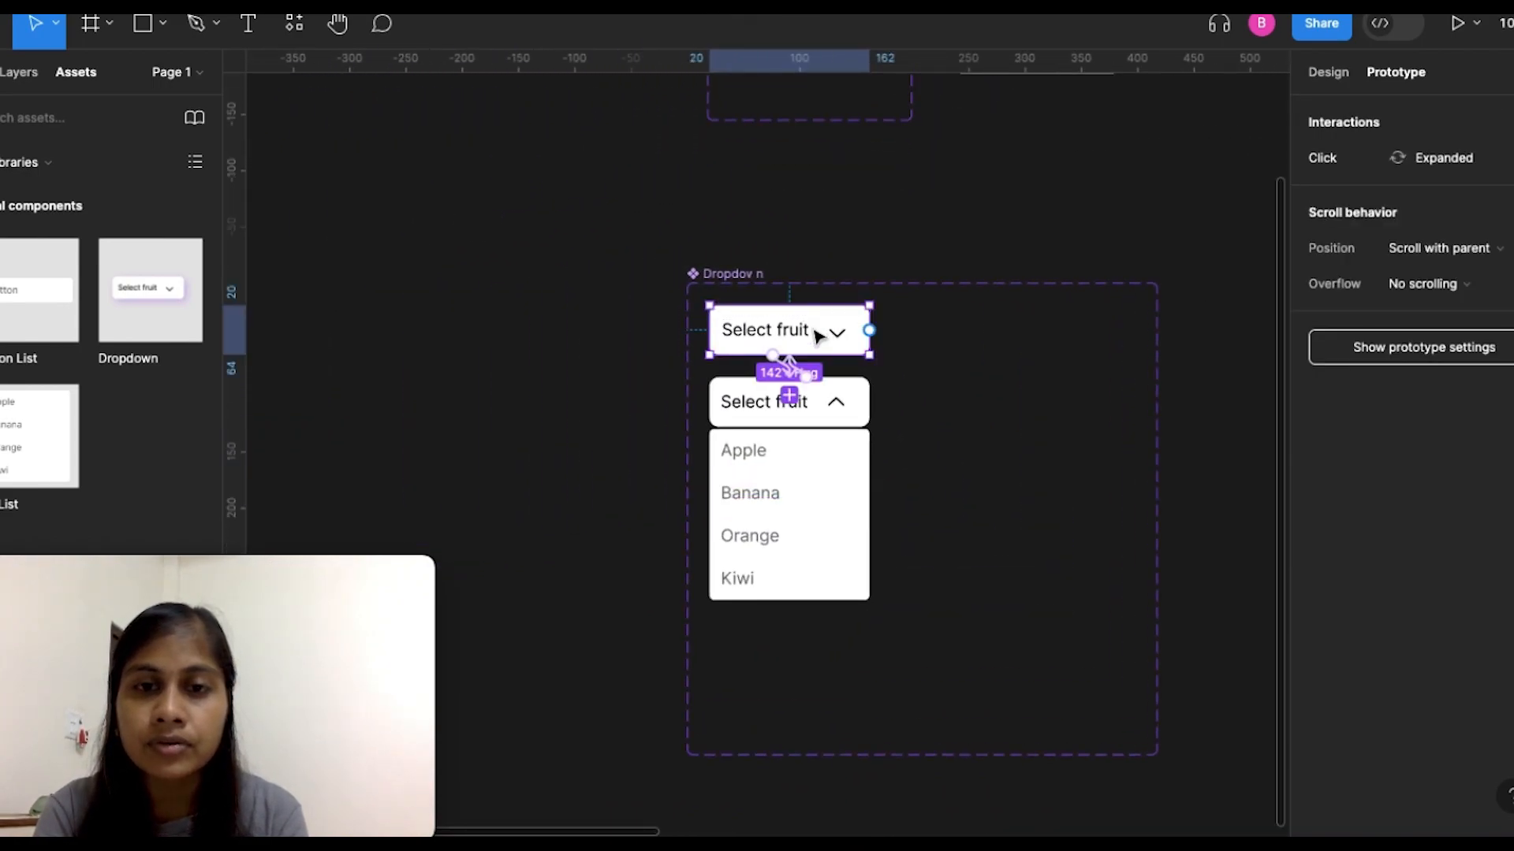
pyautogui.click(1328, 74)
pyautogui.scroll(-8, 1426, 735)
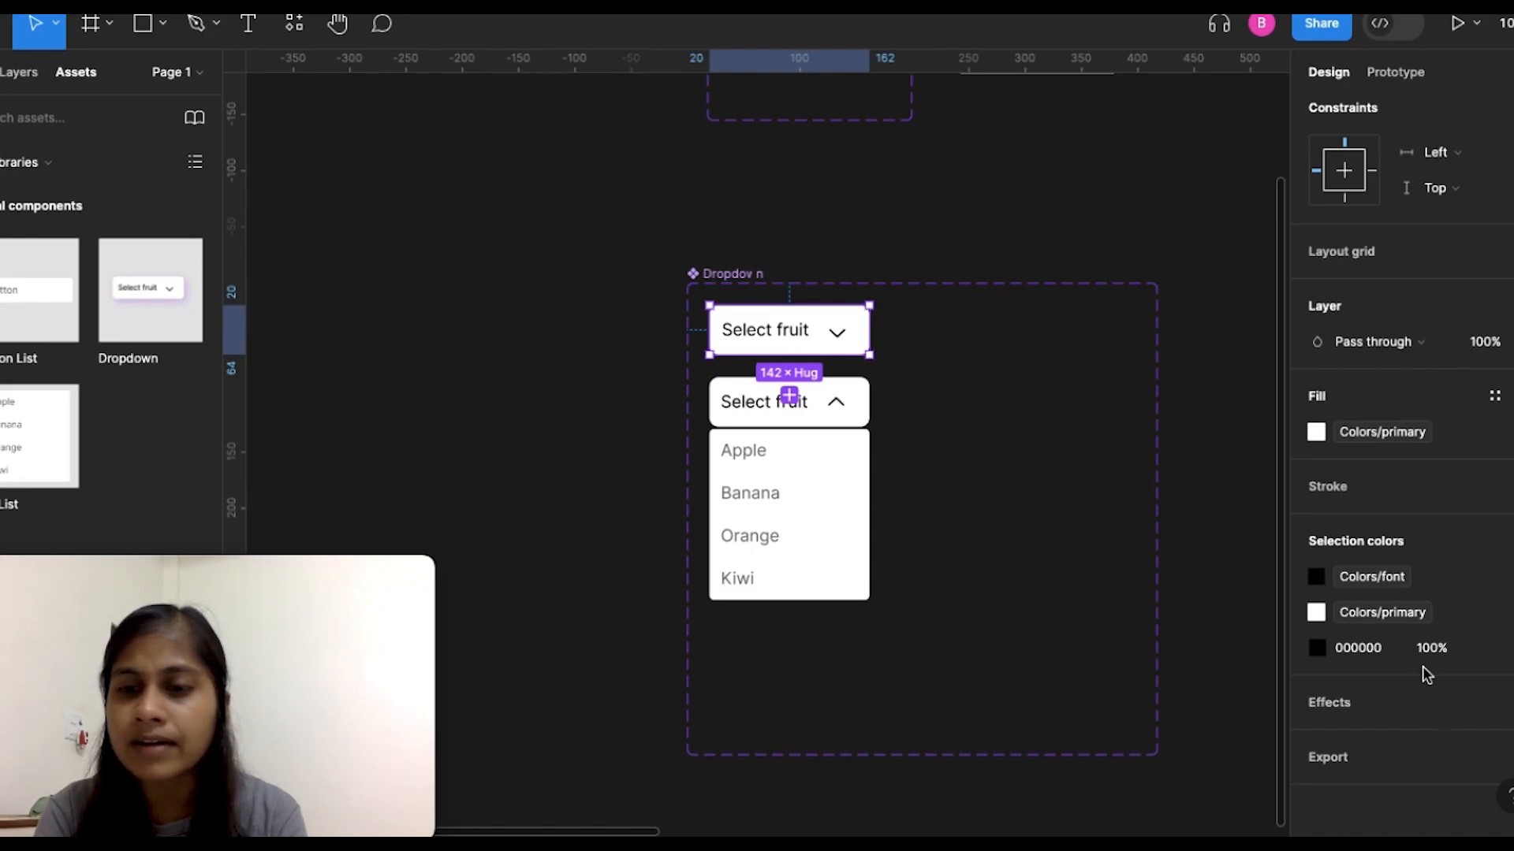
pyautogui.click(1350, 712)
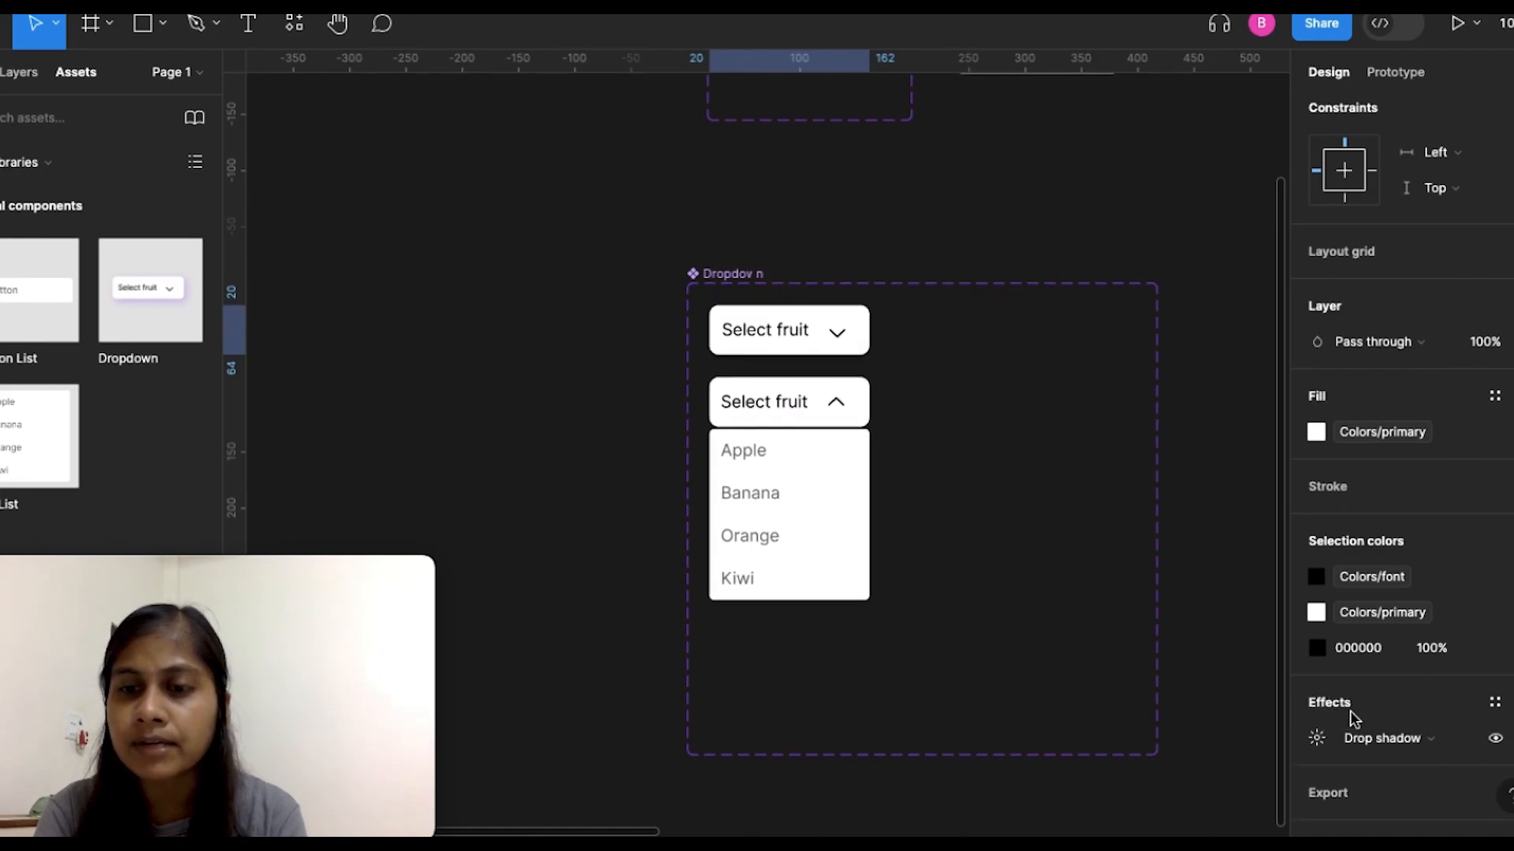
# Step: Set the Collapsed variant's drop shadow to a blur of 16 and X and Y offsets of 5
pyautogui.click(1316, 738)
pyautogui.click(1234, 678)
pyautogui.write('16')
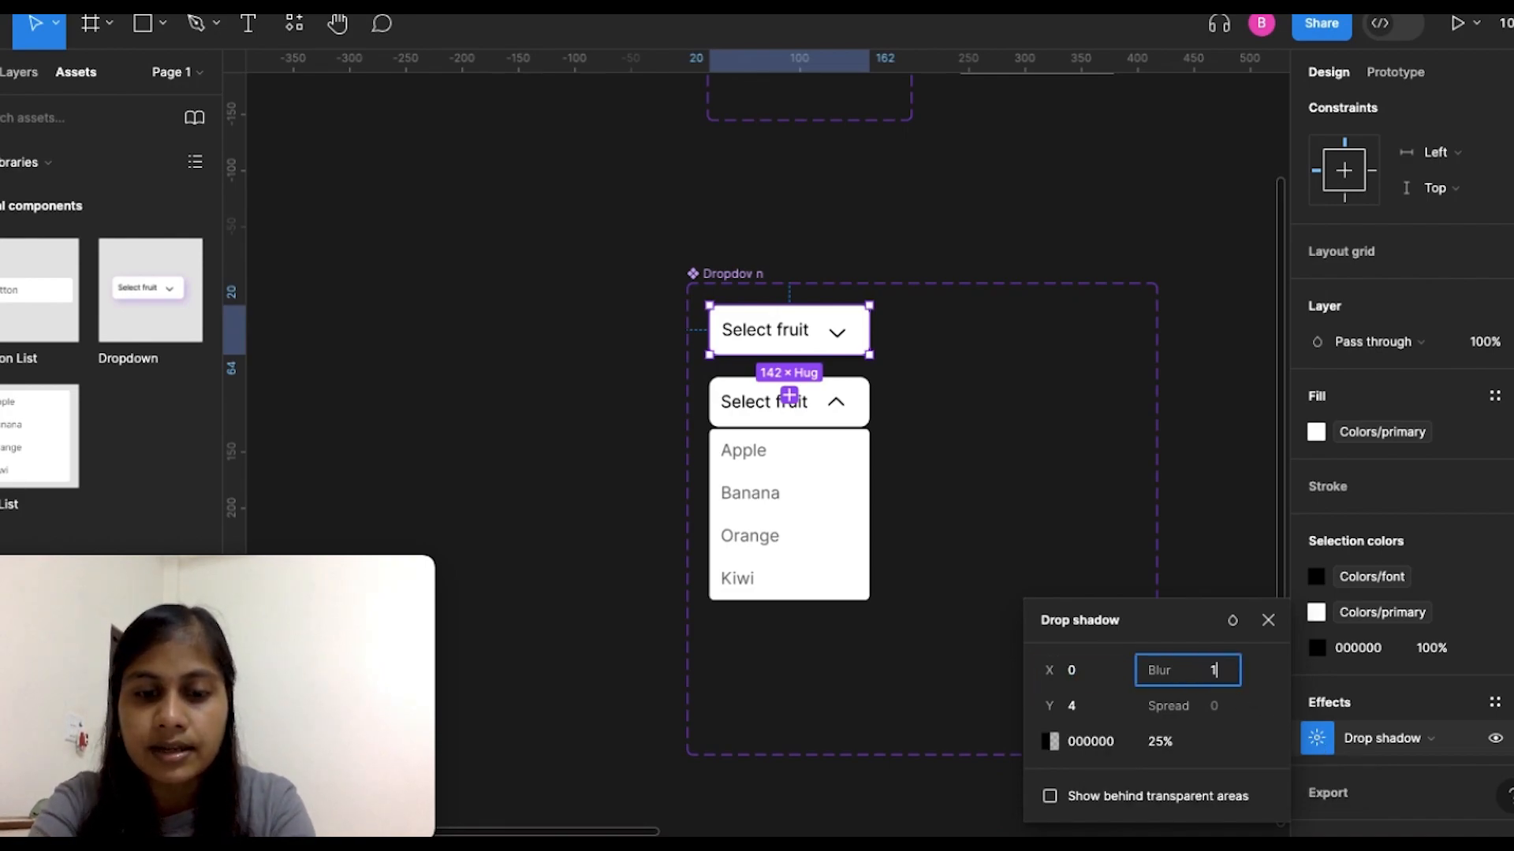
pyautogui.click(1101, 713)
pyautogui.press('BackSpace')
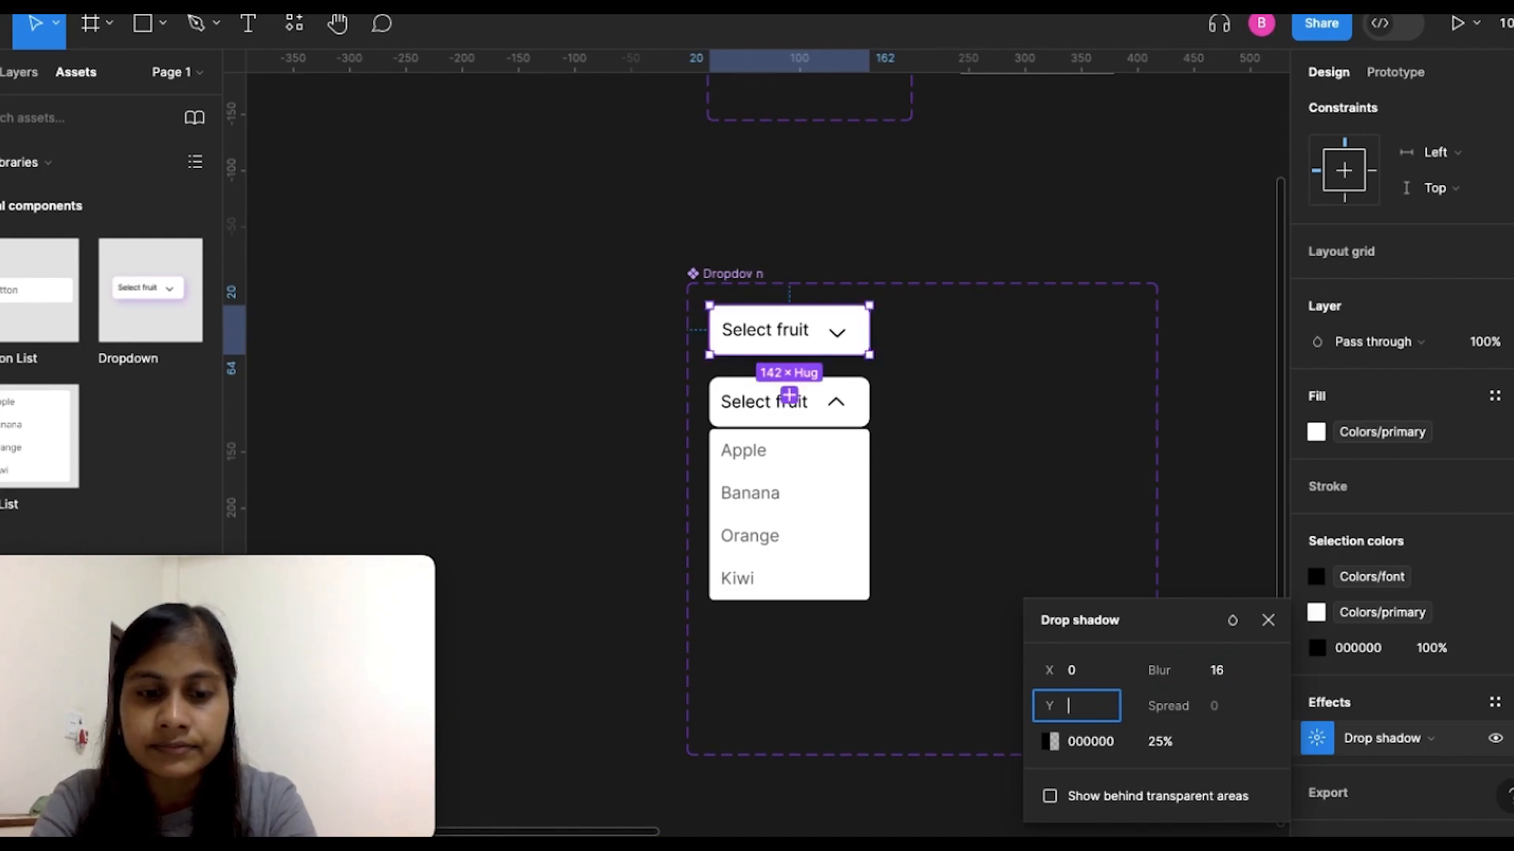
pyautogui.click(1087, 676)
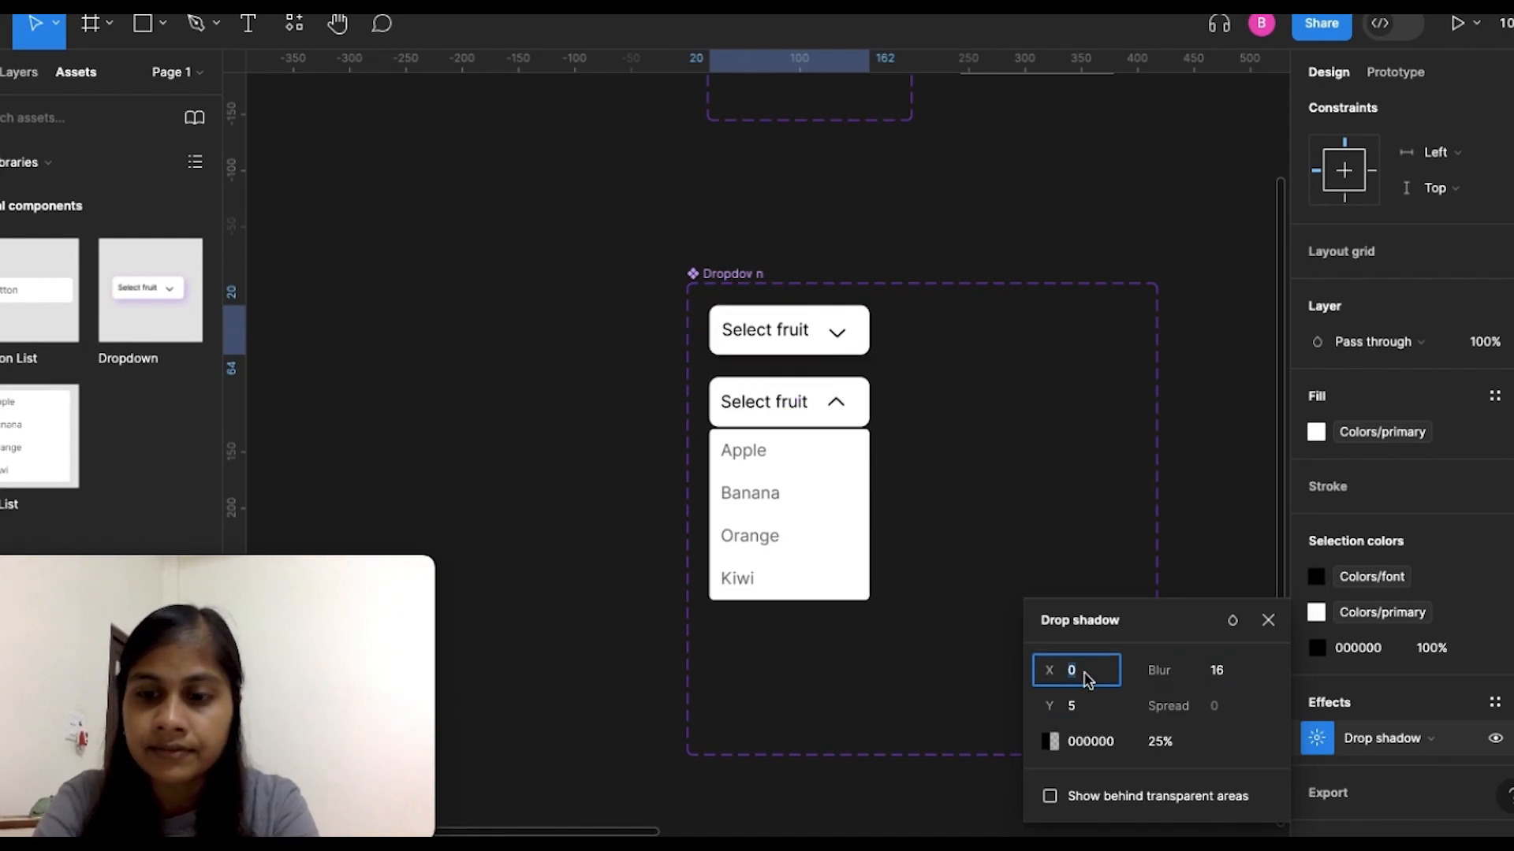
pyautogui.write('5')
# Step: Change the drop shadow colour to the purple document colour 9747FF
pyautogui.click(1050, 741)
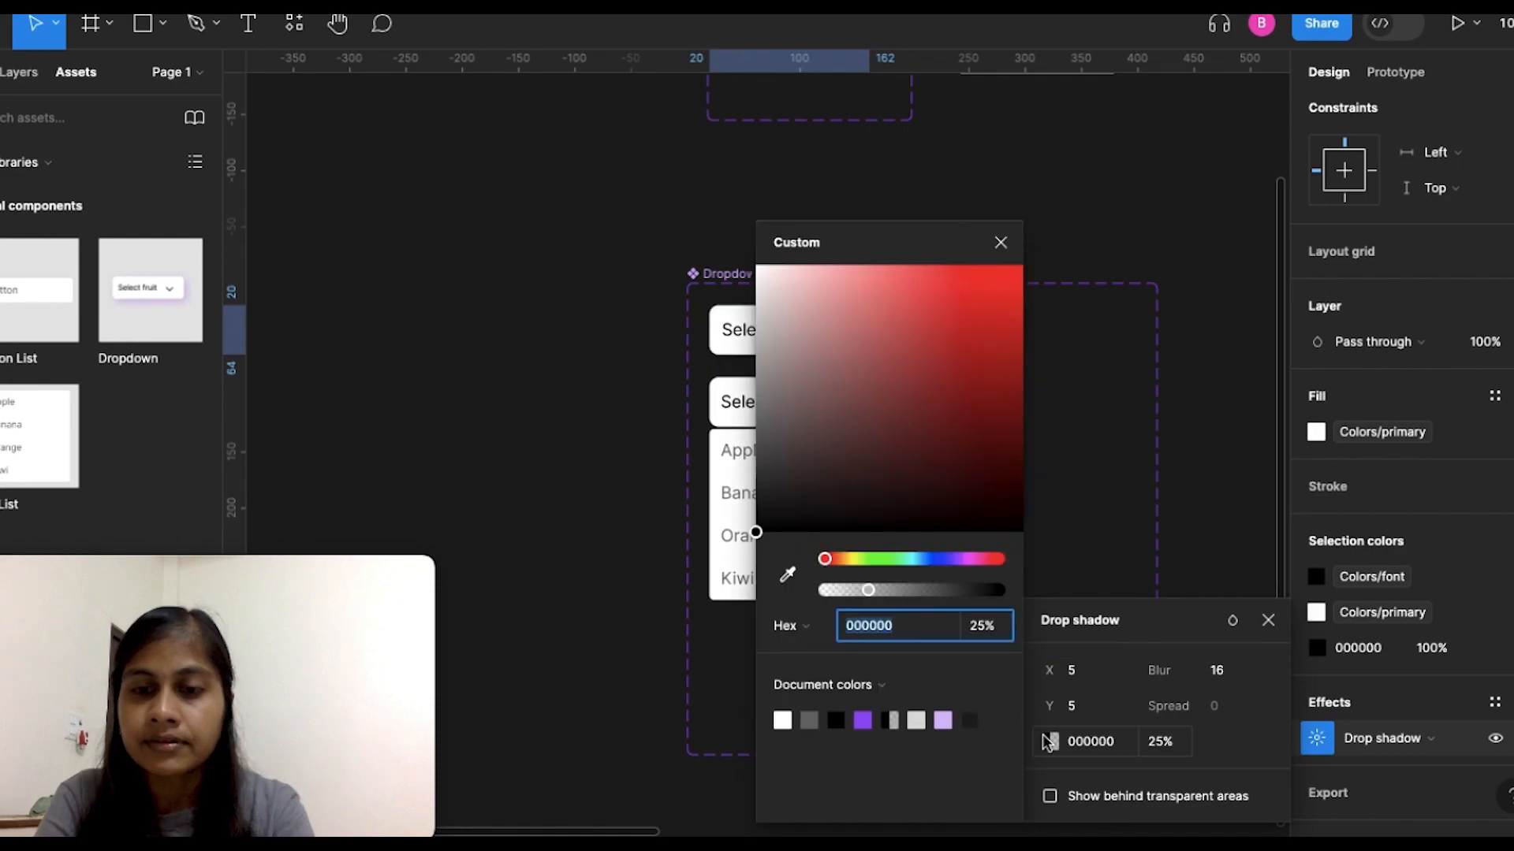
pyautogui.click(864, 720)
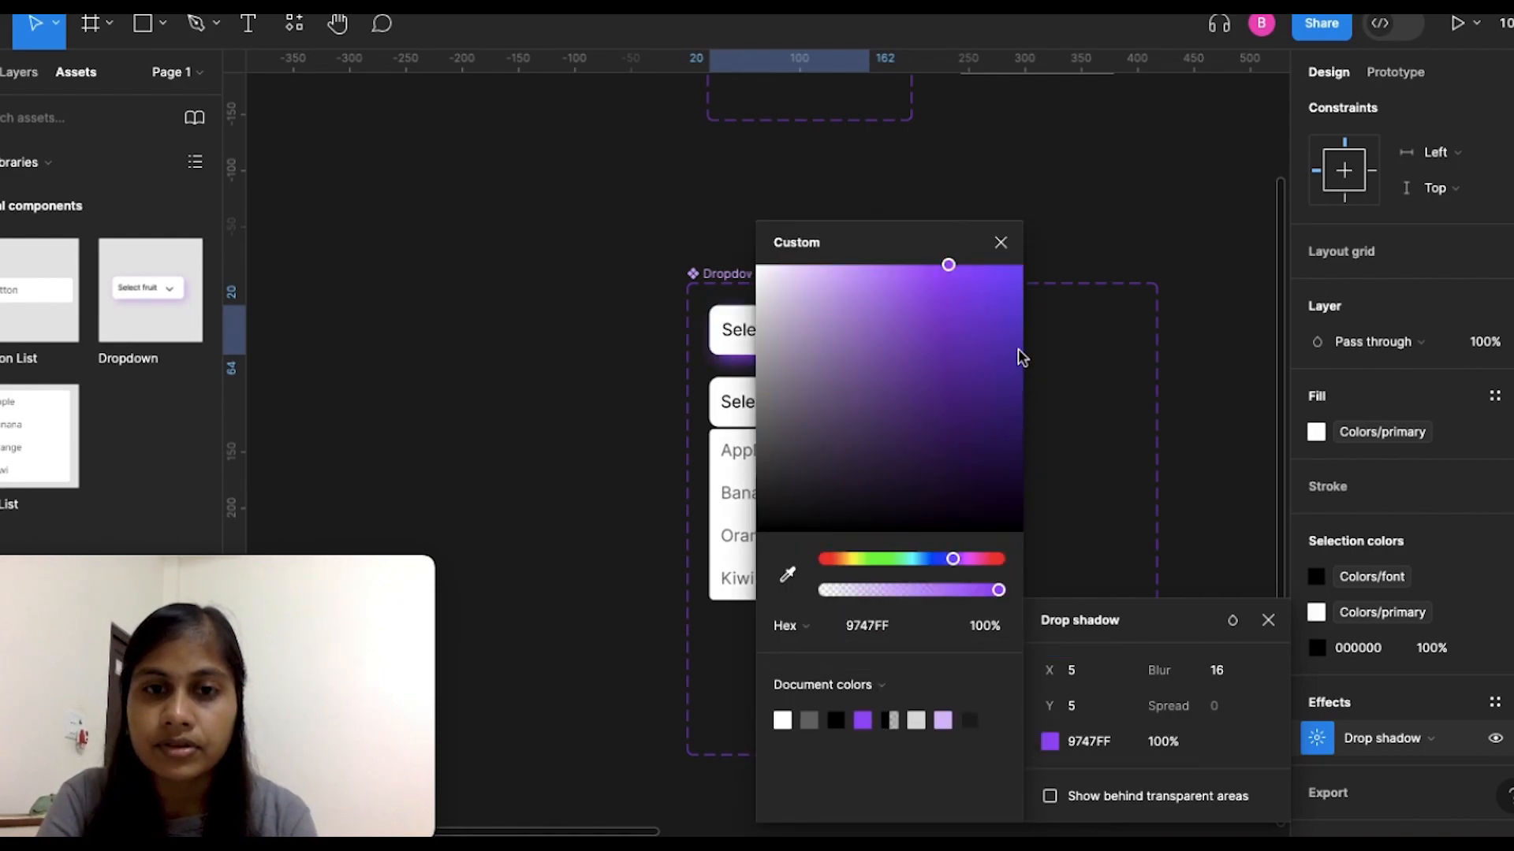
pyautogui.click(1003, 243)
# Step: Reduce the drop shadow's blur to 8 and its opacity to 25%
pyautogui.click(1227, 673)
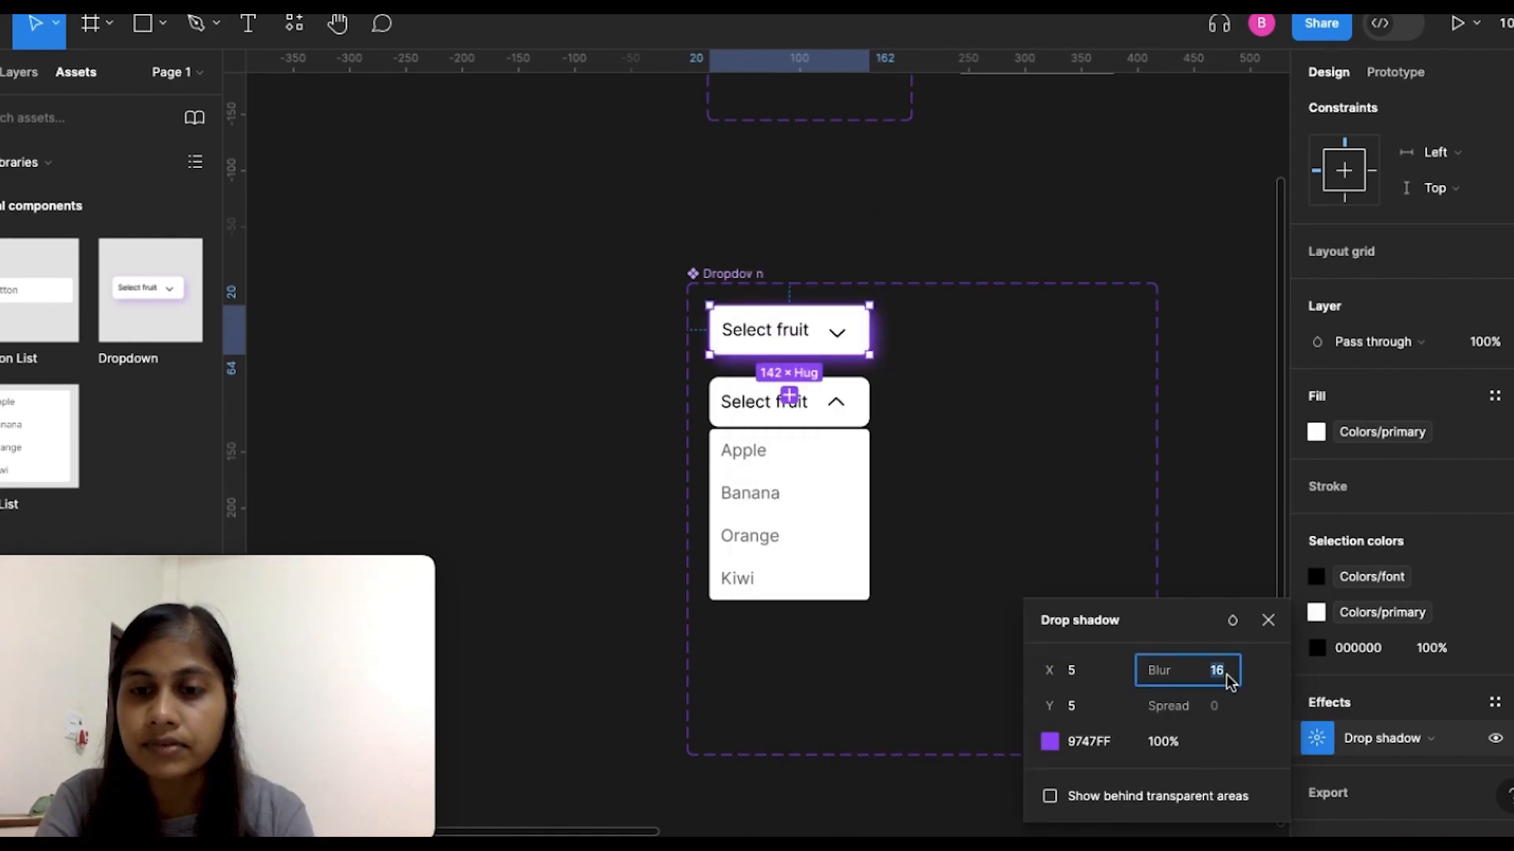
pyautogui.press('BackSpace')
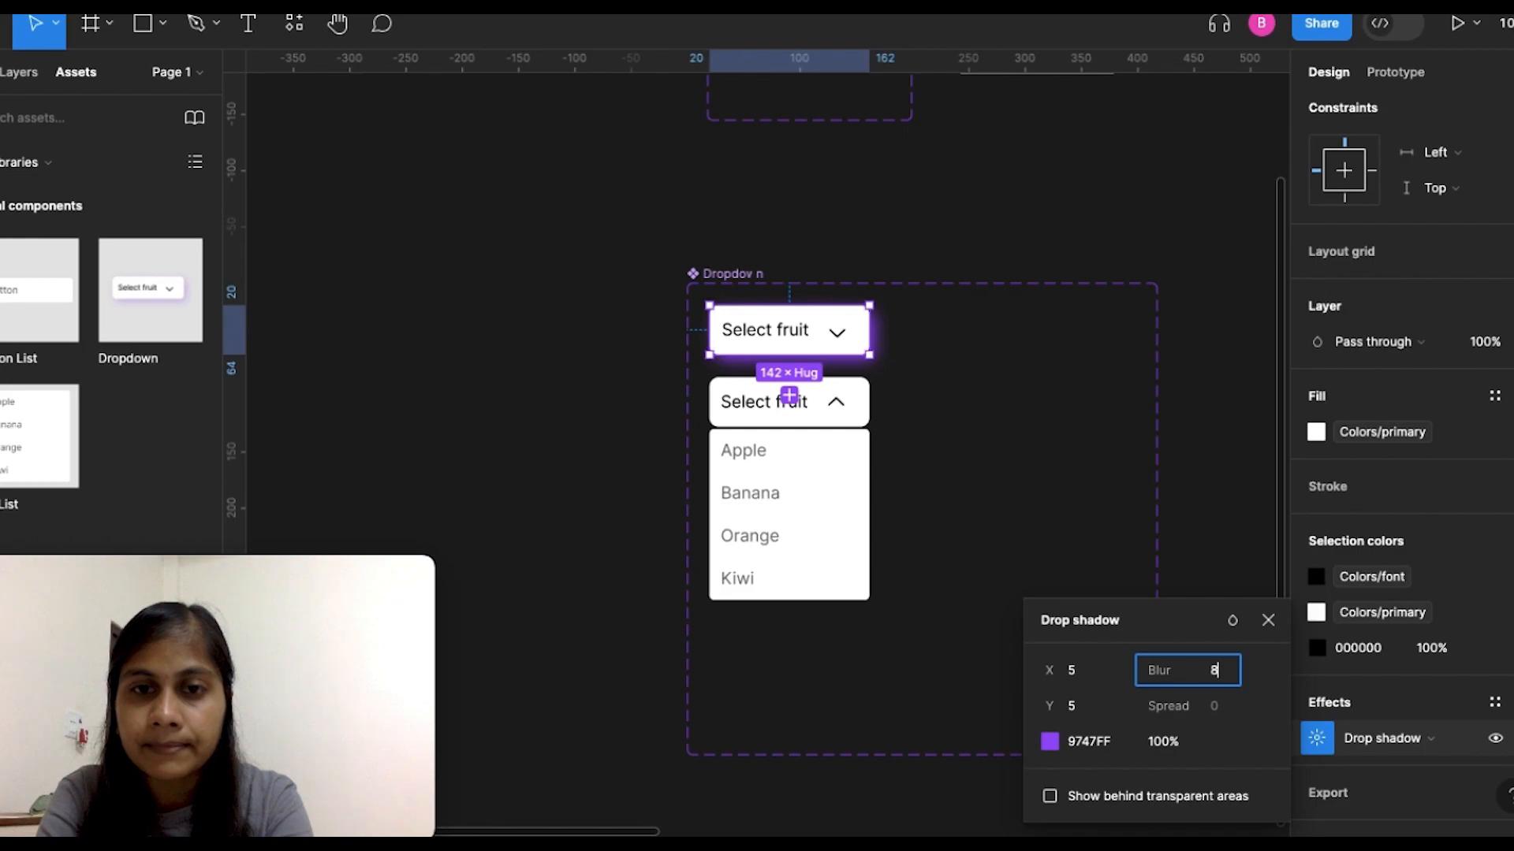
pyautogui.press('Return')
pyautogui.click(1172, 744)
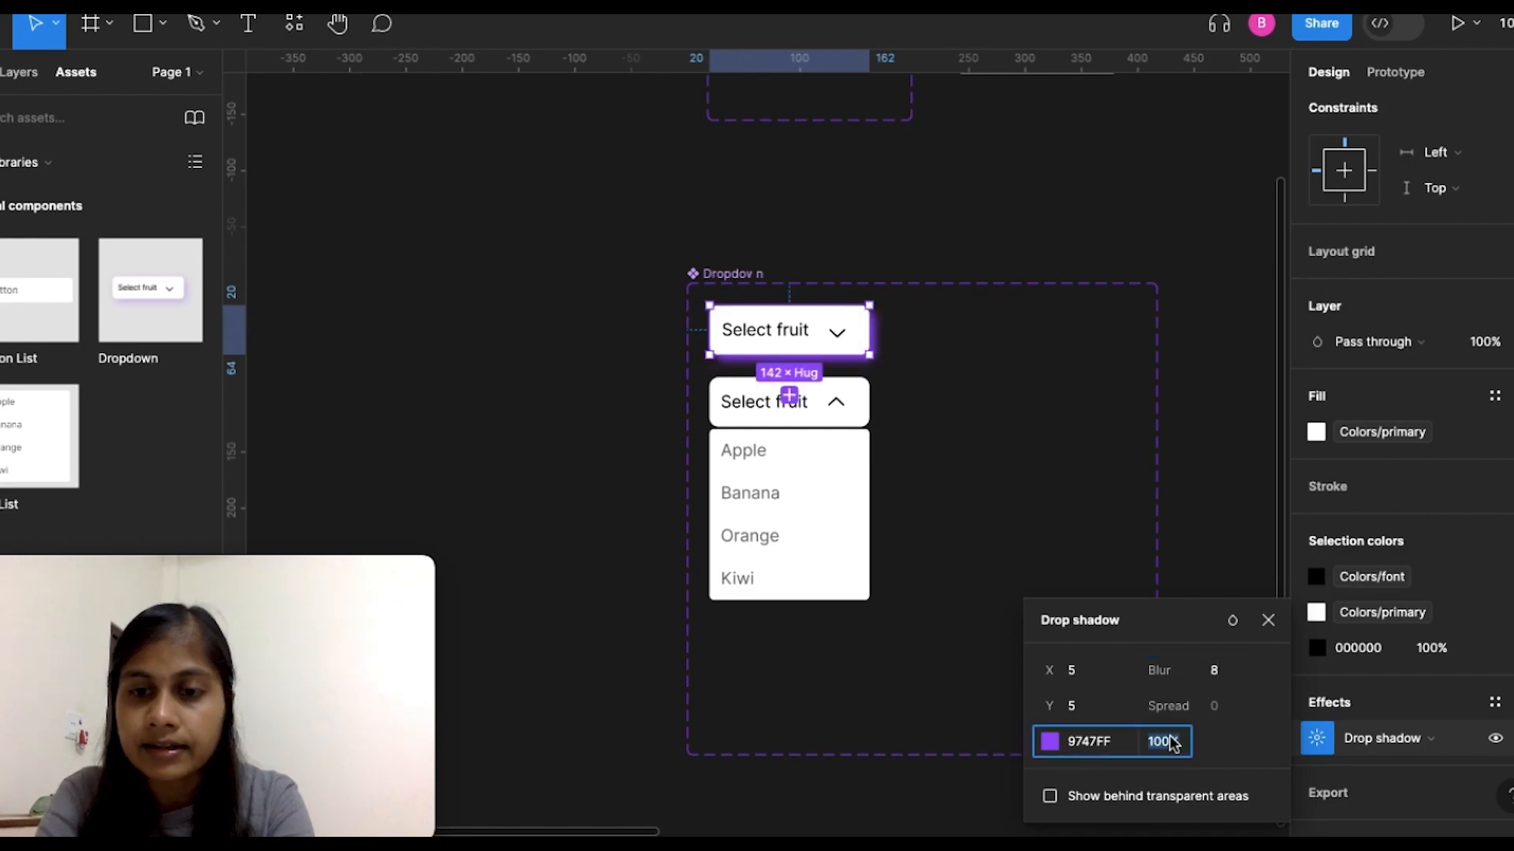
pyautogui.press('BackSpace')
pyautogui.write('25')
pyautogui.press('Return')
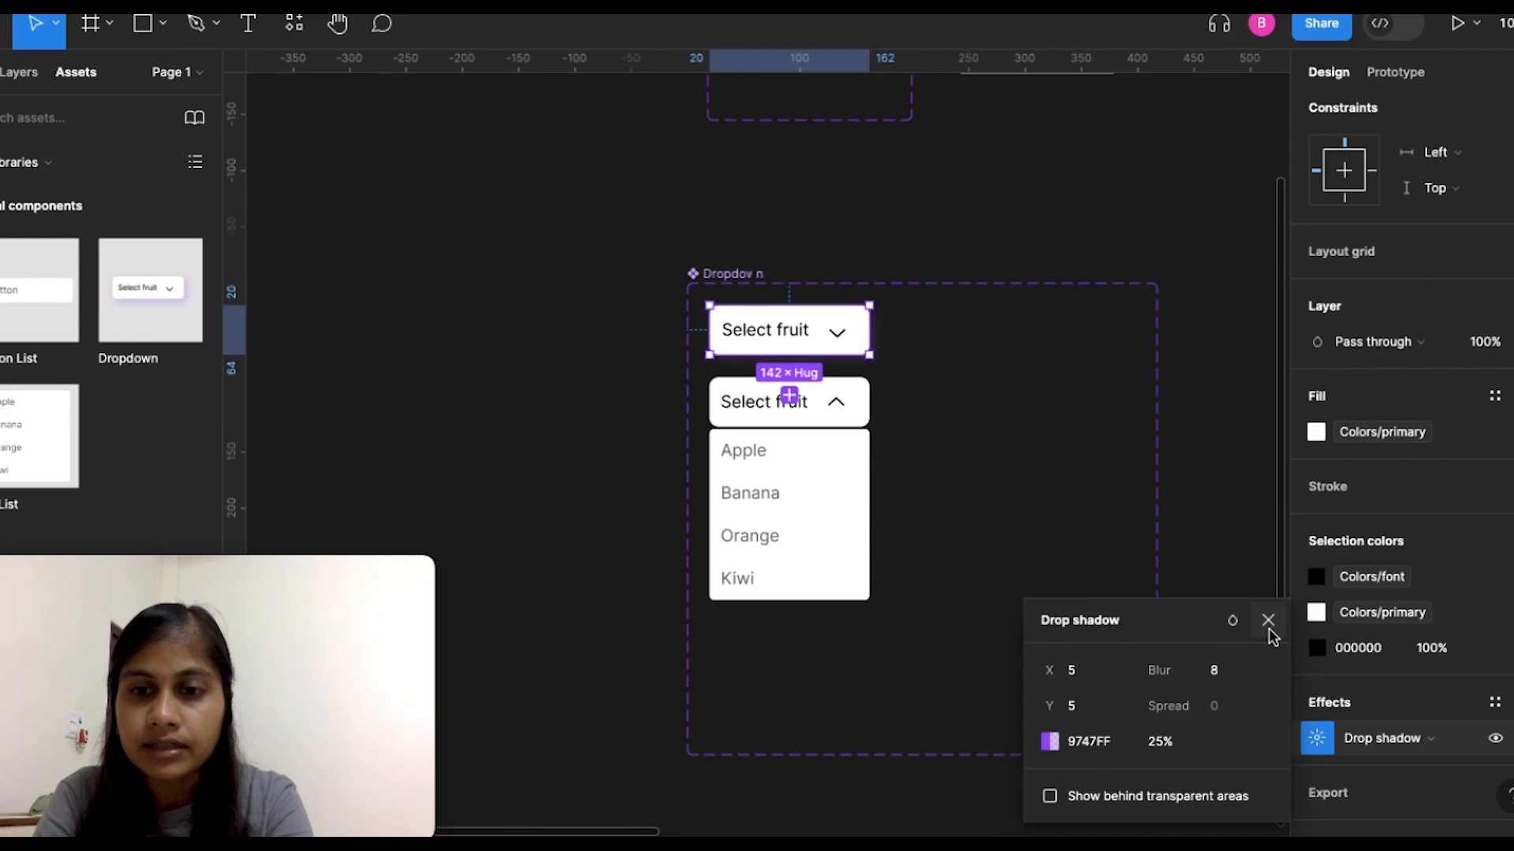
pyautogui.press('Escape')
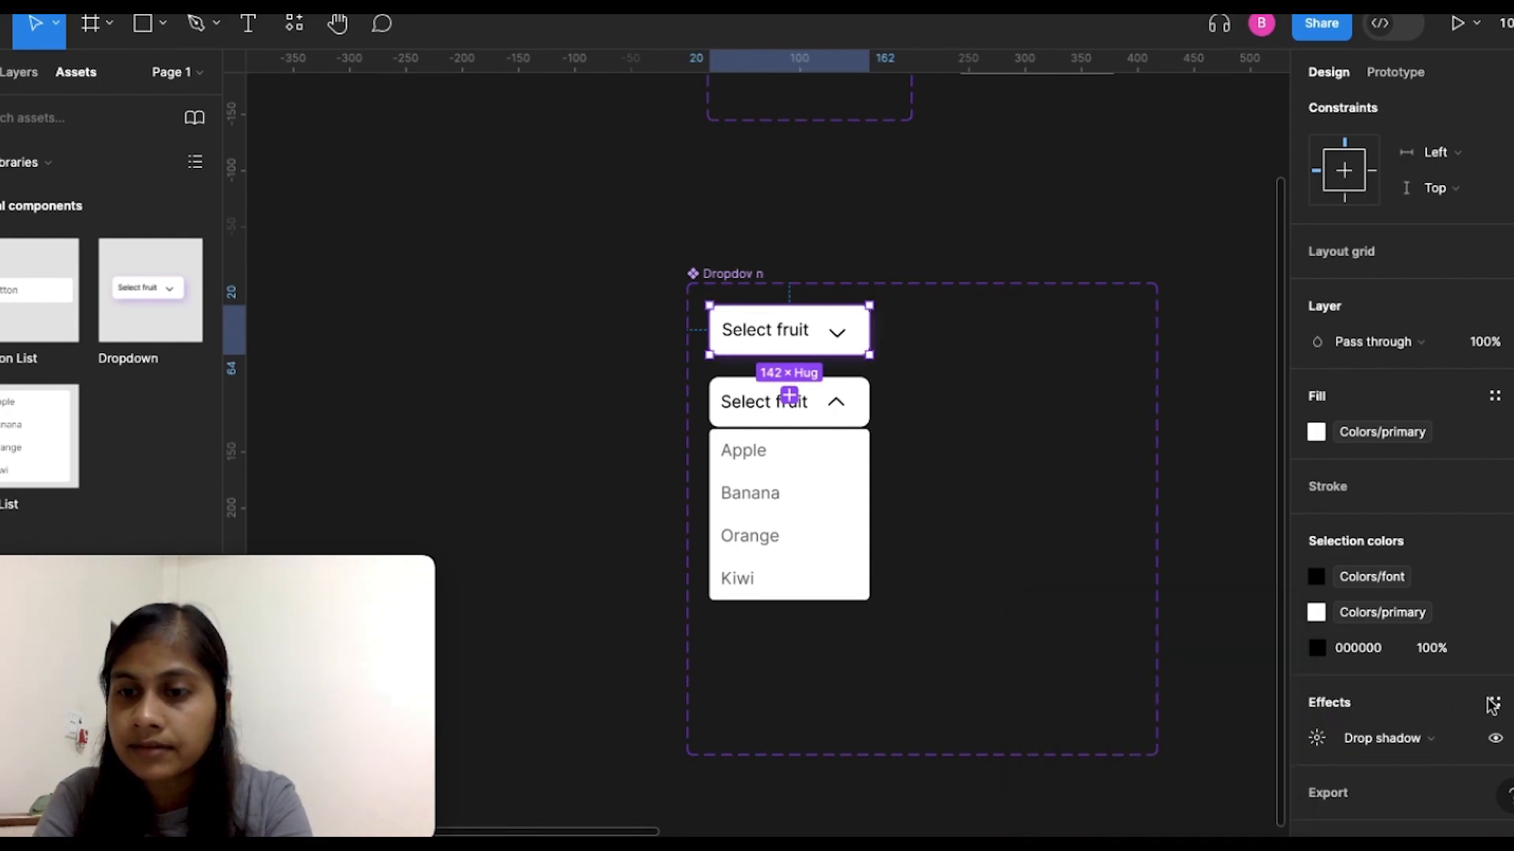
# Step: Save the Collapsed variant's drop shadow as a new effect style named "Dropshadow -1"
pyautogui.click(1492, 704)
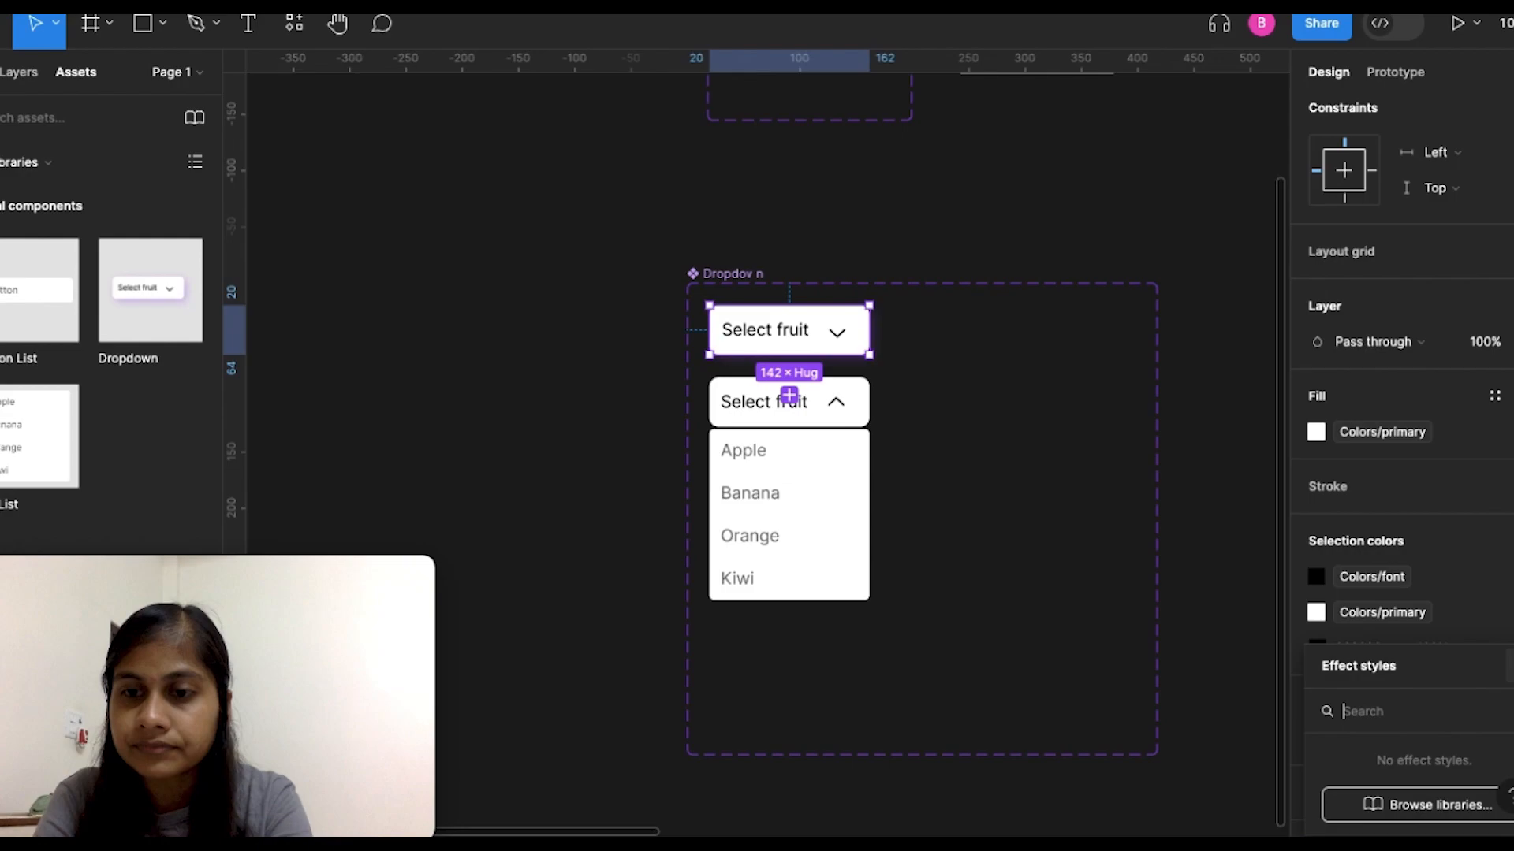
pyautogui.click(1509, 665)
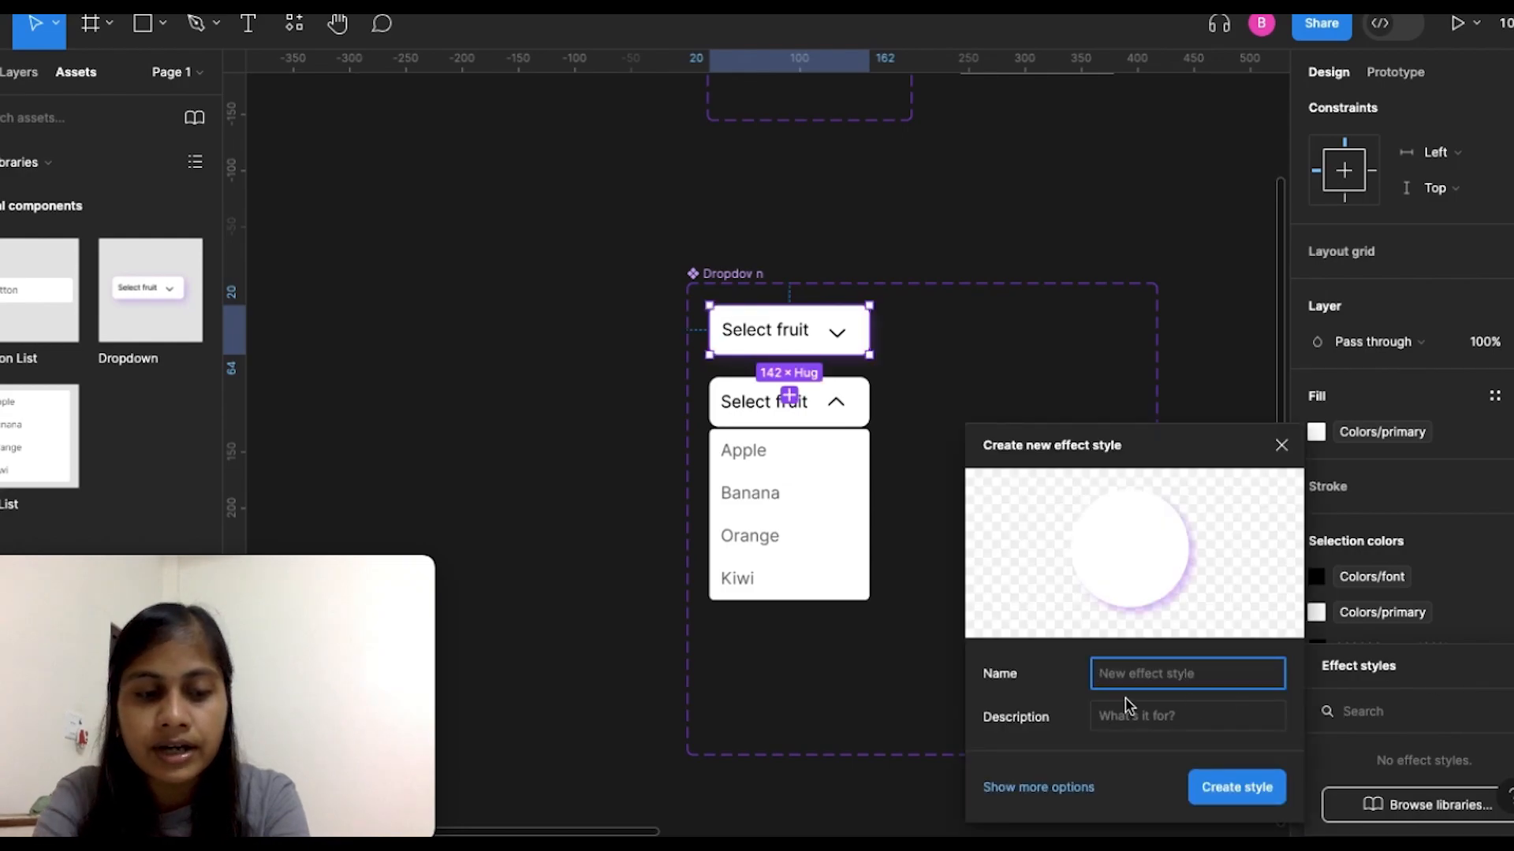
pyautogui.write('Drop')
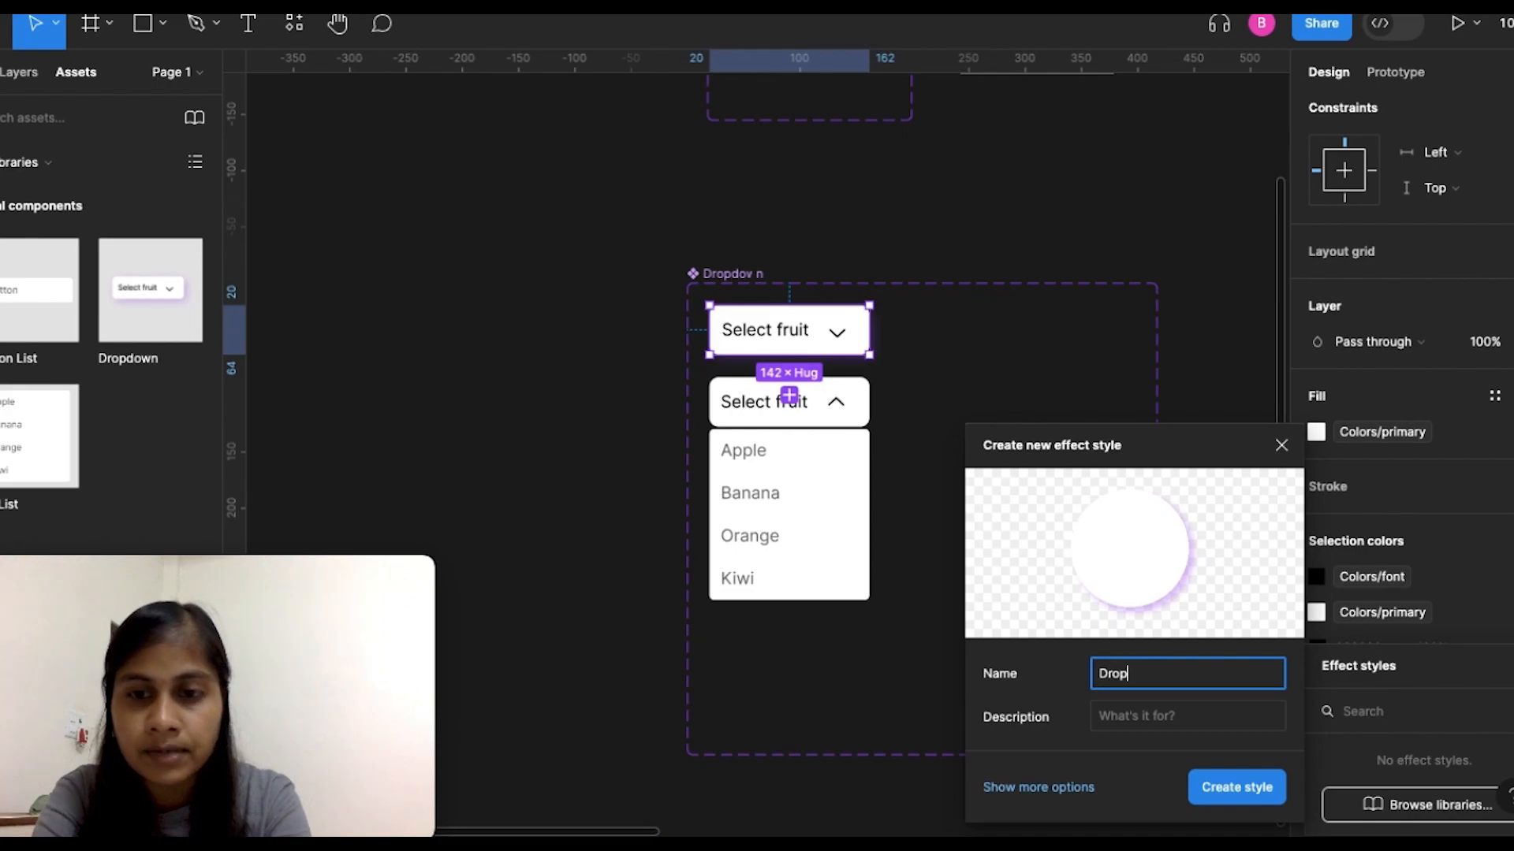
pyautogui.write('shadow ')
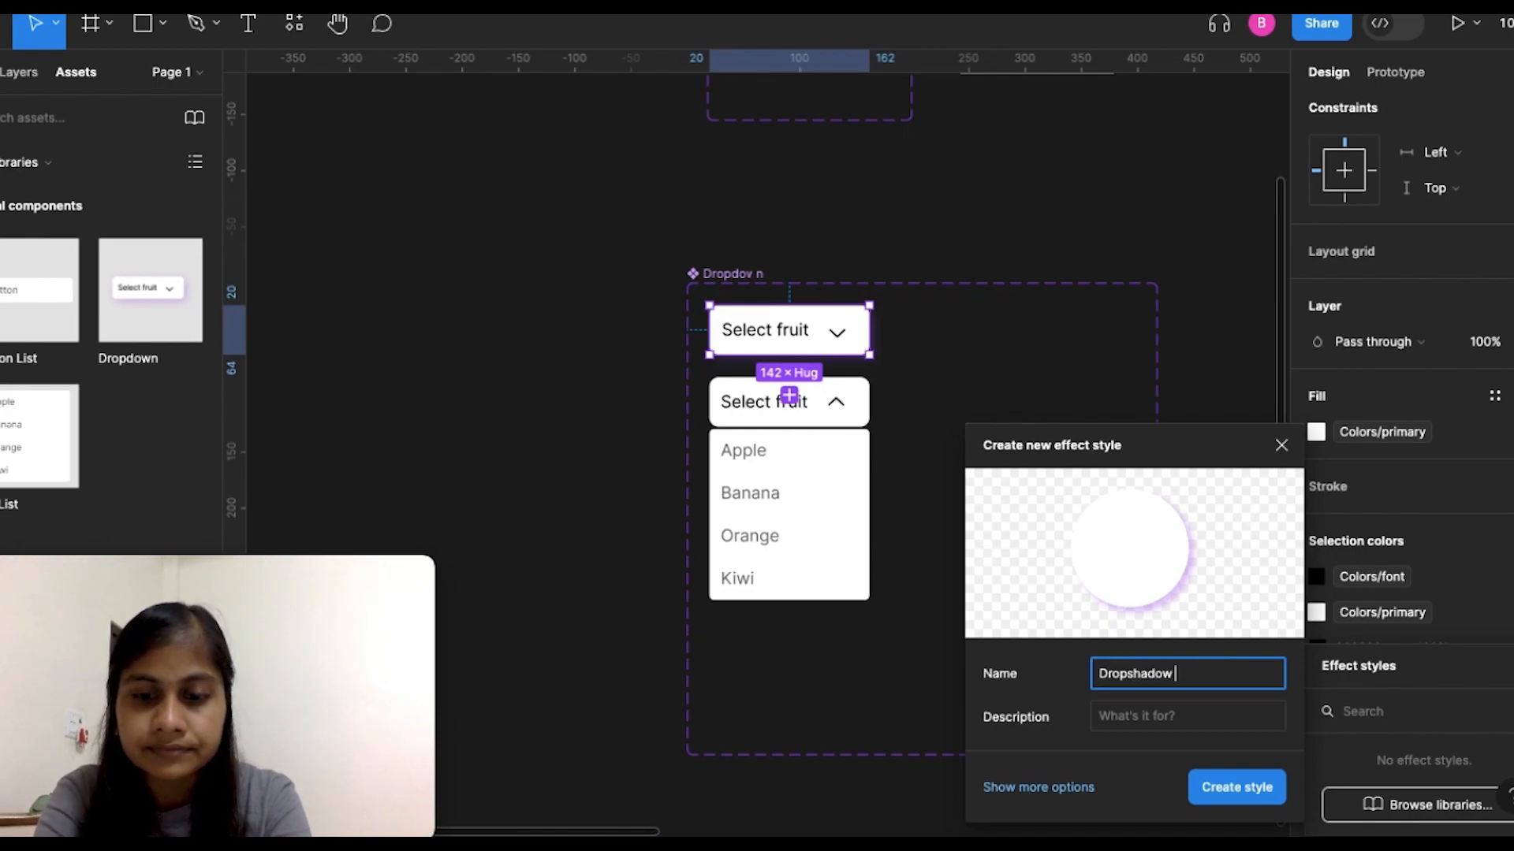
pyautogui.write('-1')
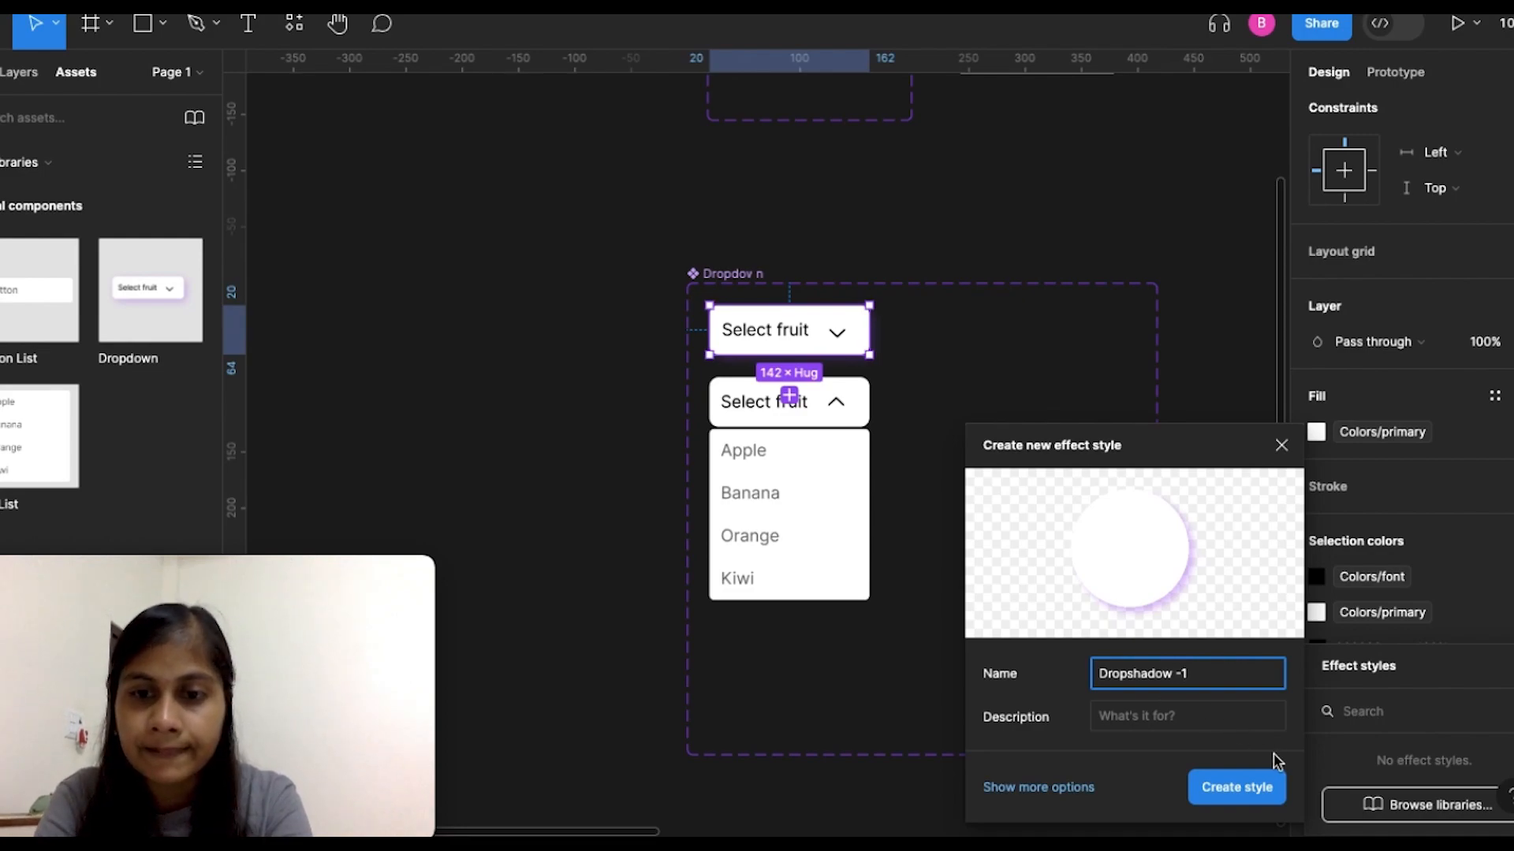
pyautogui.click(1246, 788)
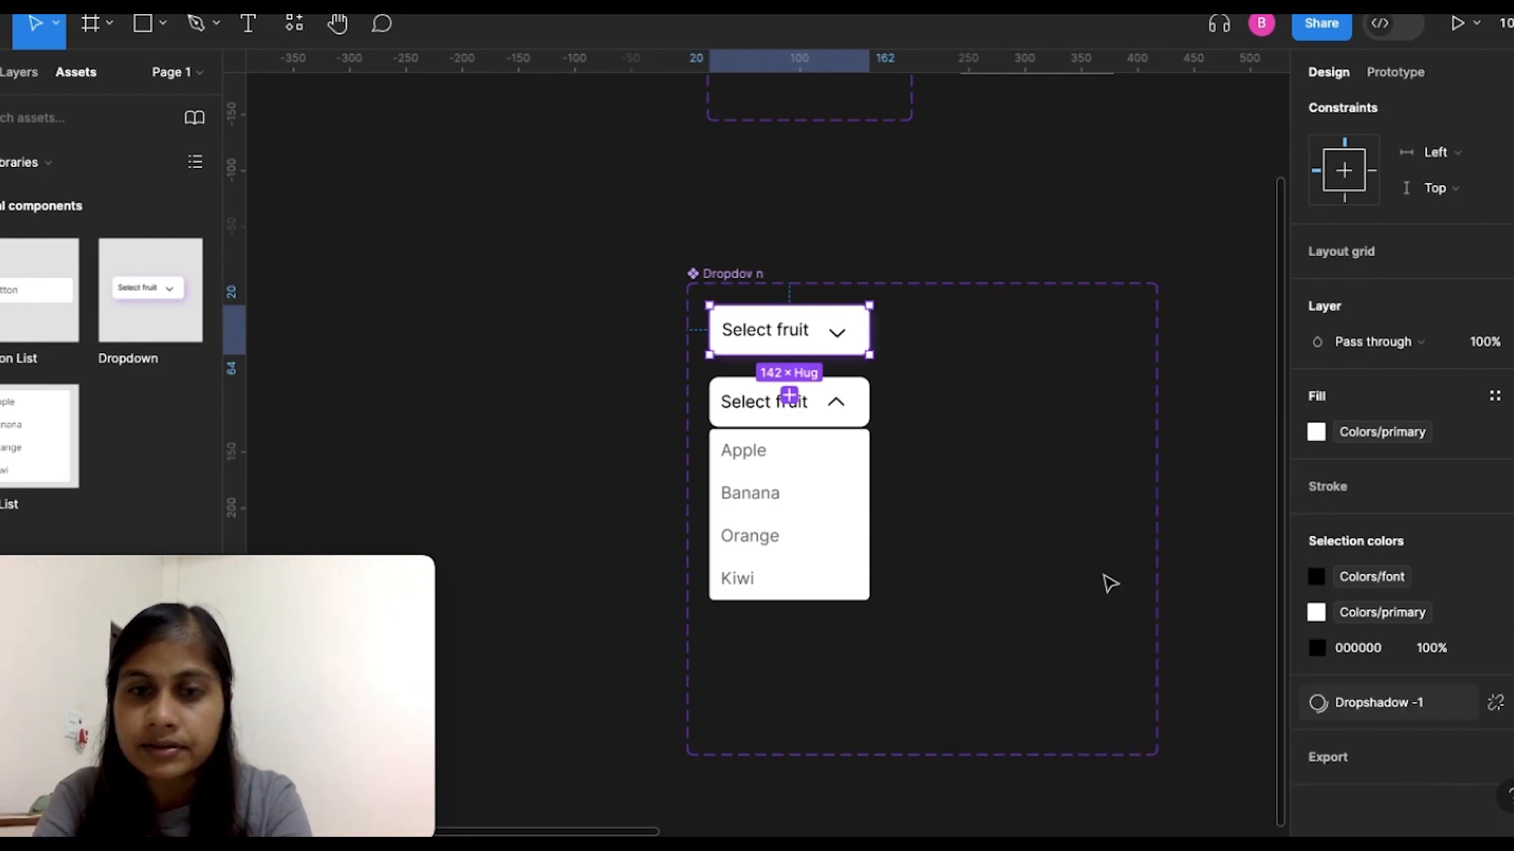
# Step: Add an effect to the open Dropdown variant with the fruit list and apply the "Dropshadow -1" style to it
pyautogui.click(743, 408)
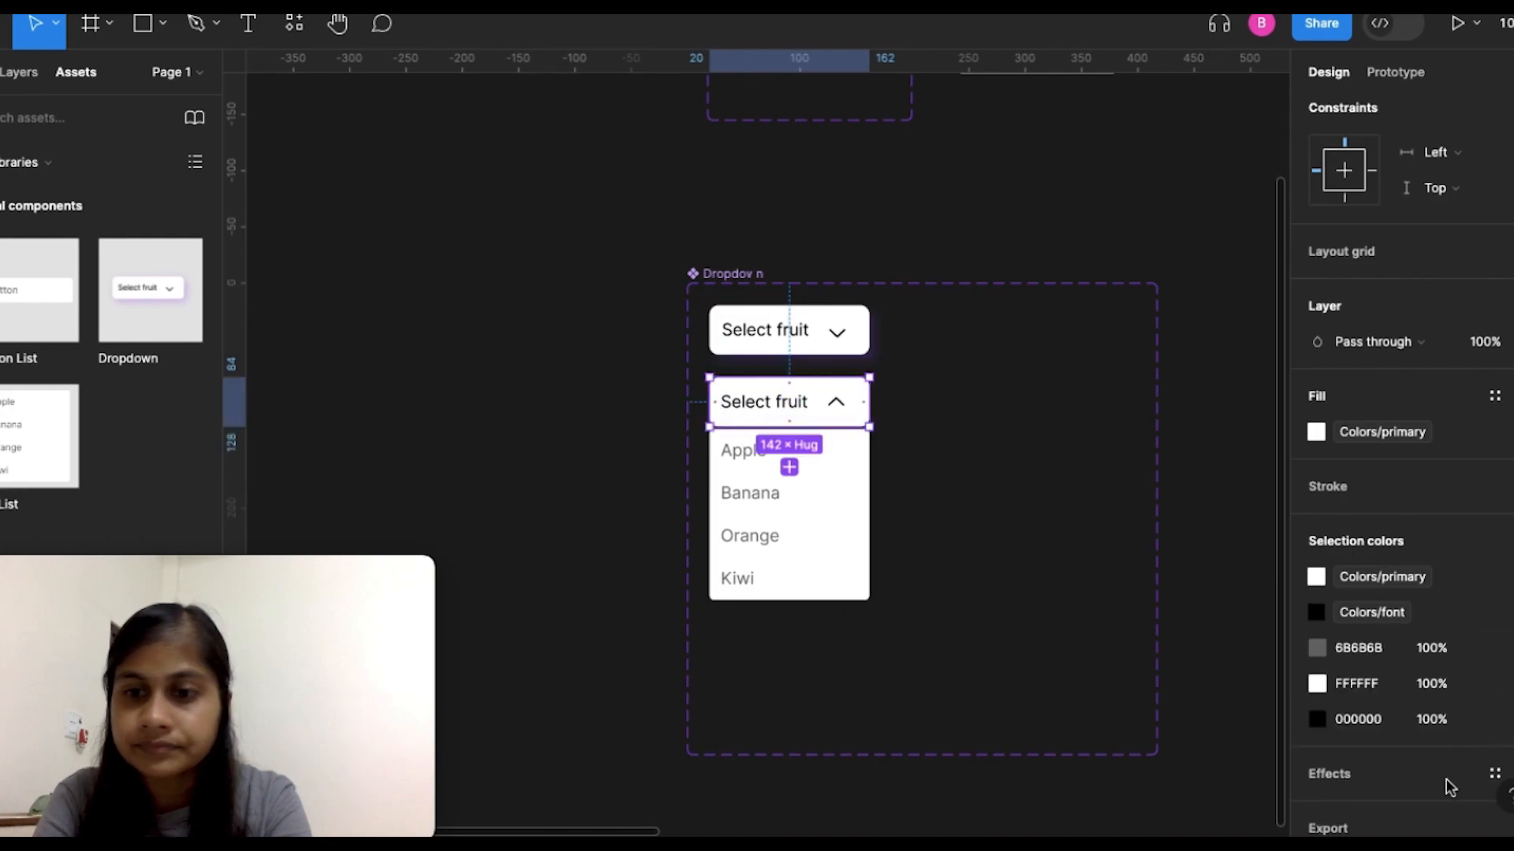
pyautogui.scroll(-2, 1403, 765)
pyautogui.click(1354, 702)
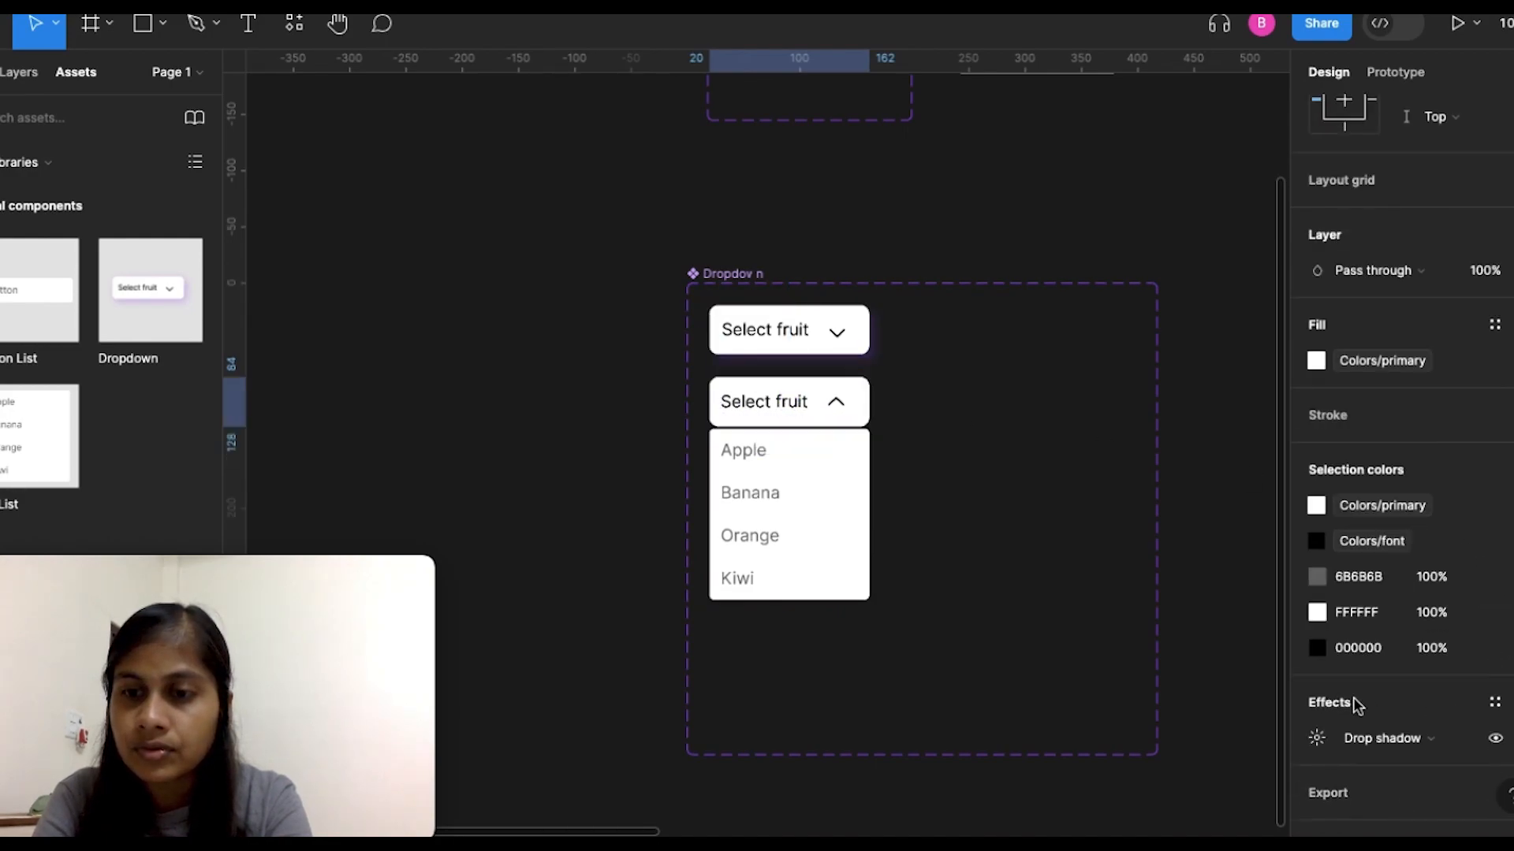
pyautogui.click(1493, 705)
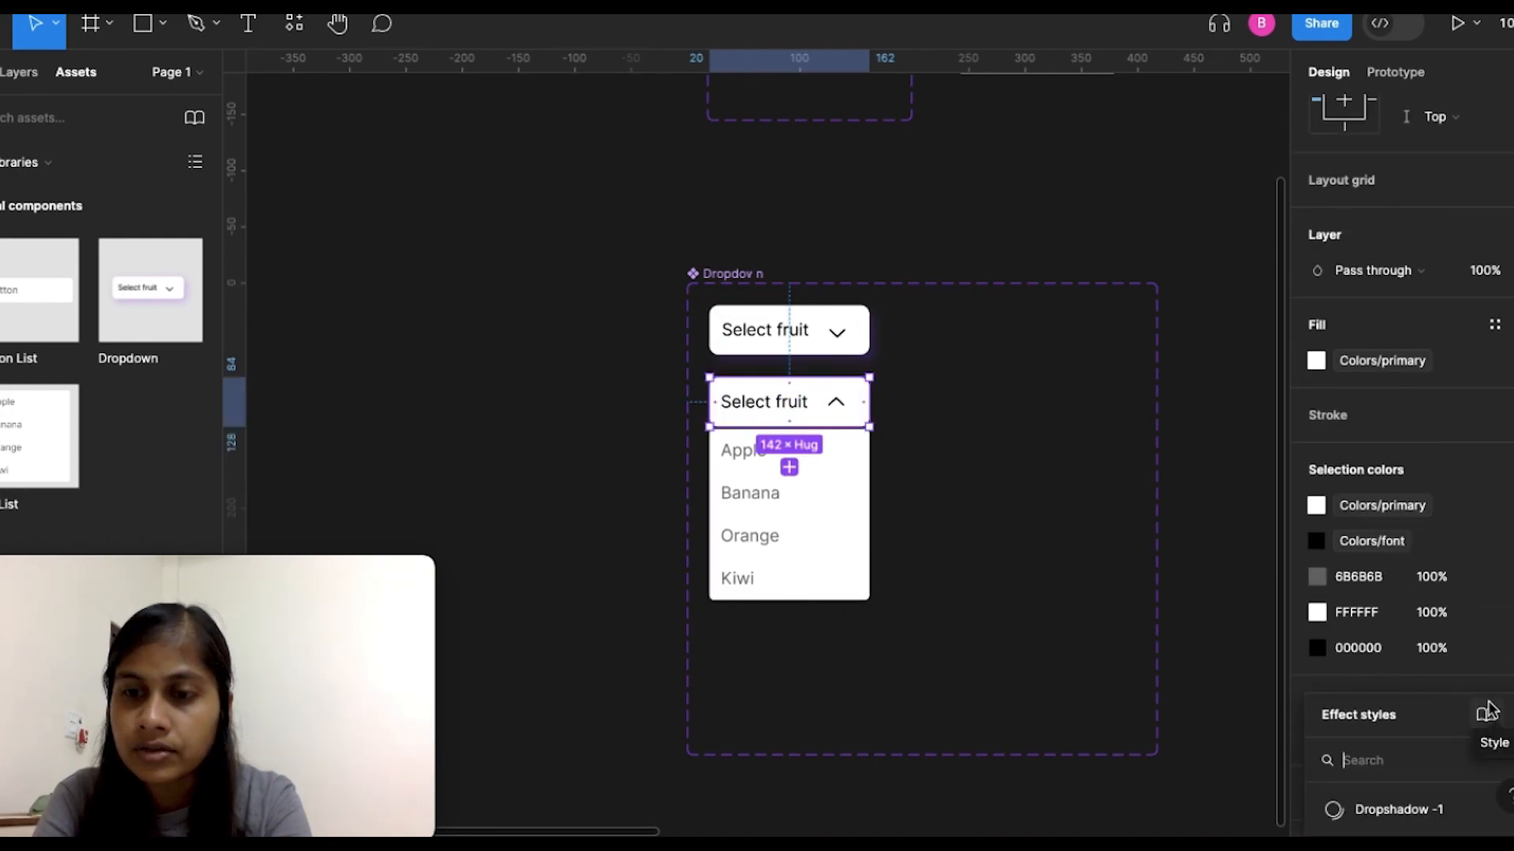
pyautogui.click(1372, 810)
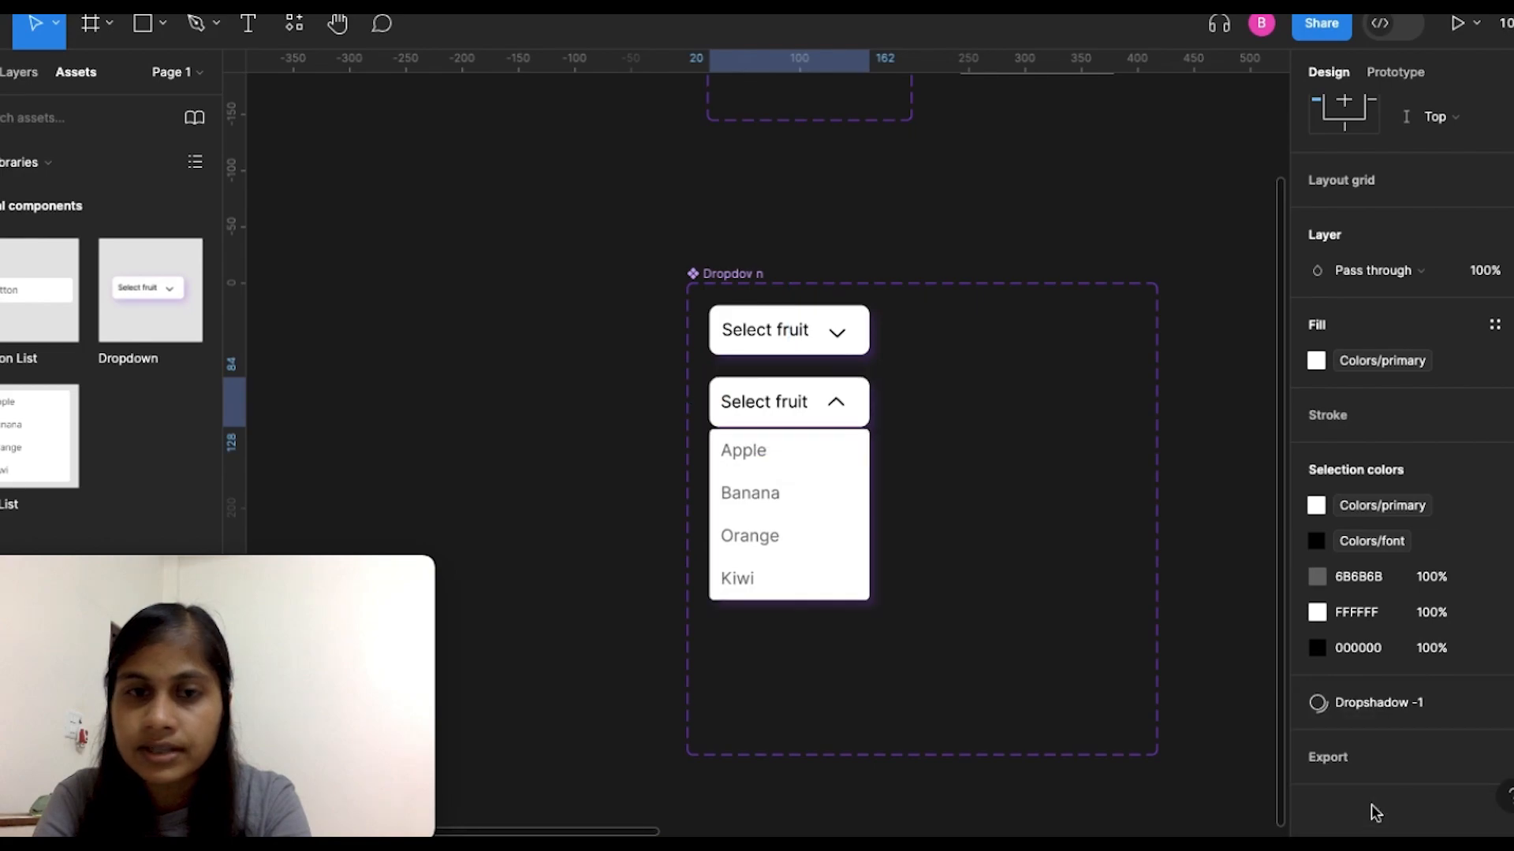
pyautogui.click(1196, 272)
# Step: Test the dropdown in the prototype preview by opening the list and choosing Apple
pyautogui.scroll(-5, 693, 226)
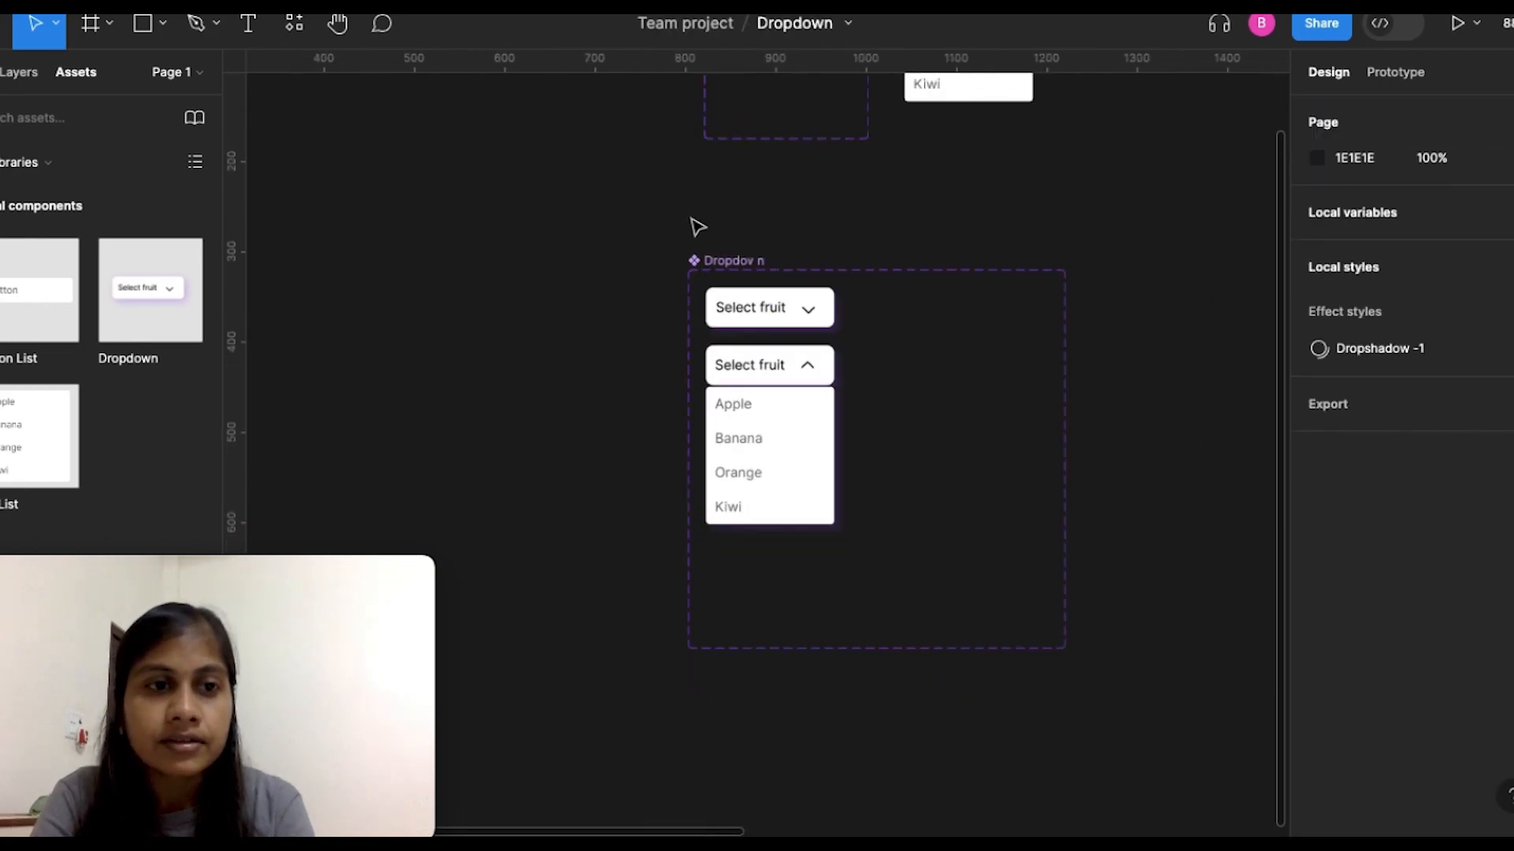
pyautogui.hscroll(3, 697, 226)
pyautogui.scroll(5, 696, 226)
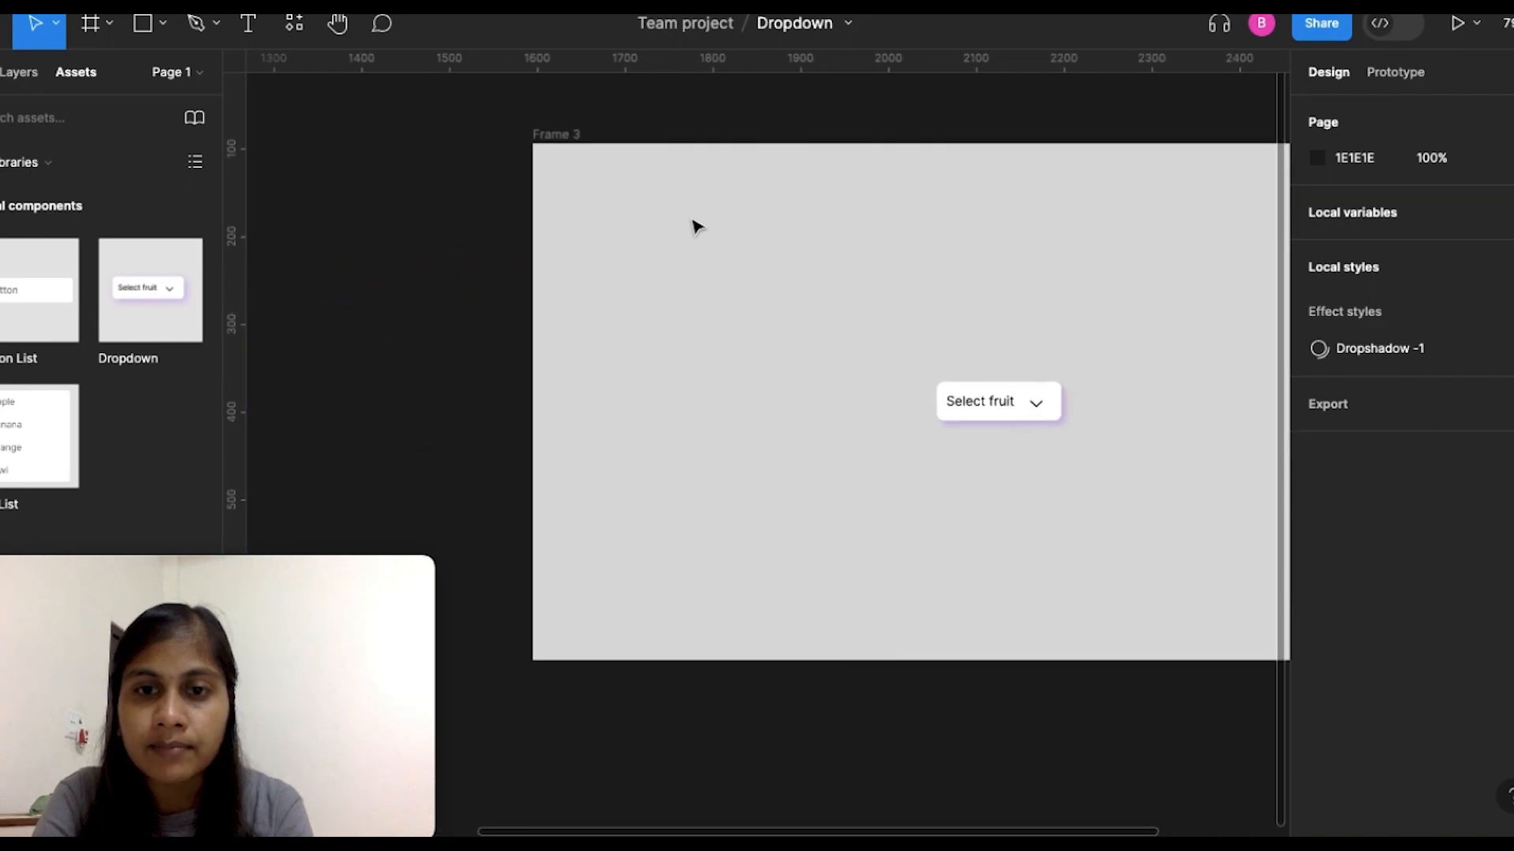
pyautogui.hotkey('ctrl', 'Tab')
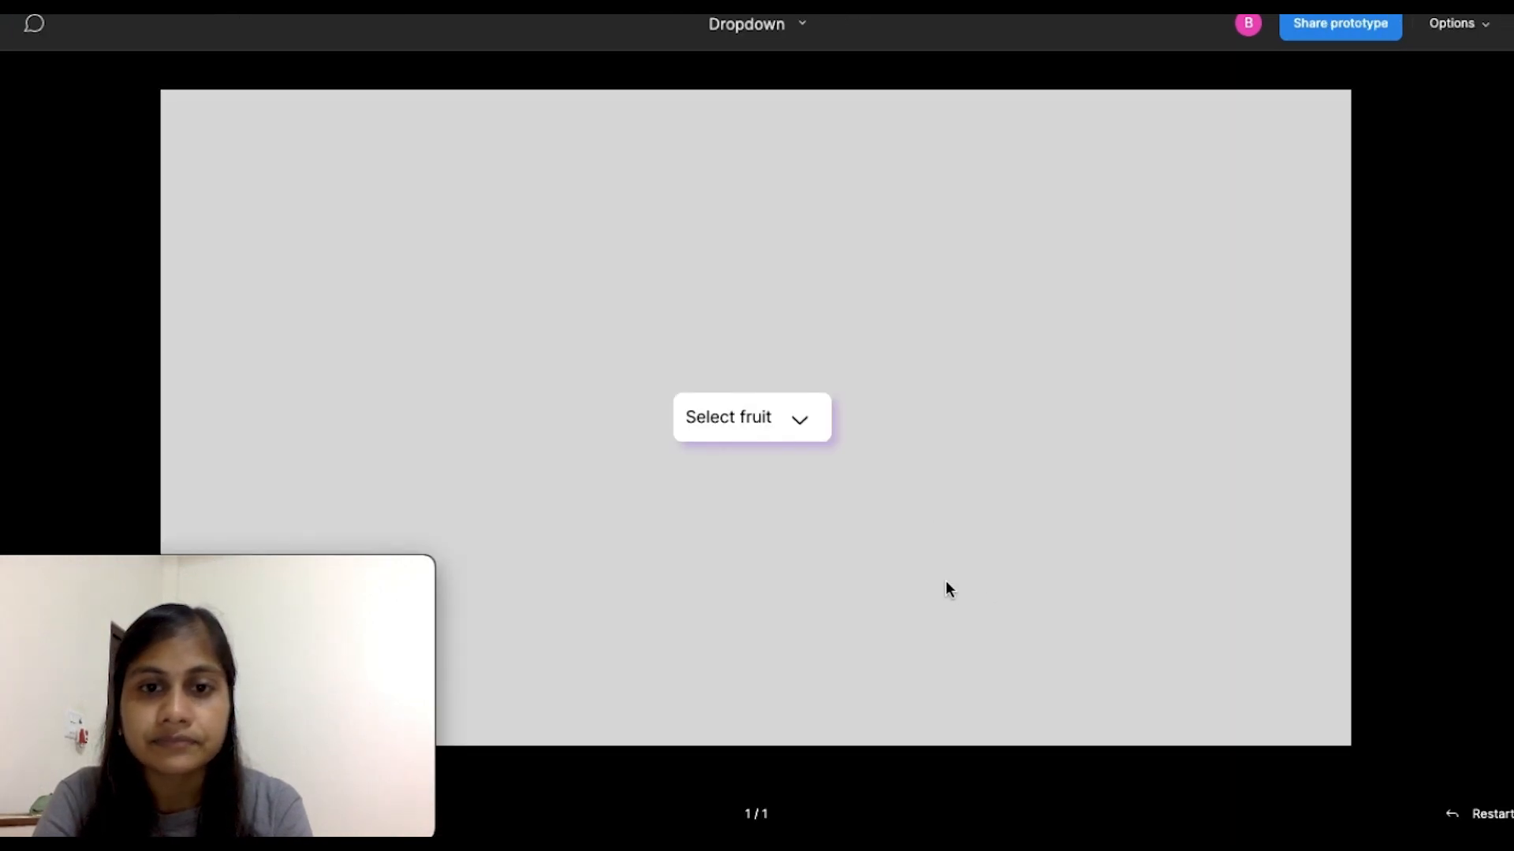
pyautogui.click(804, 424)
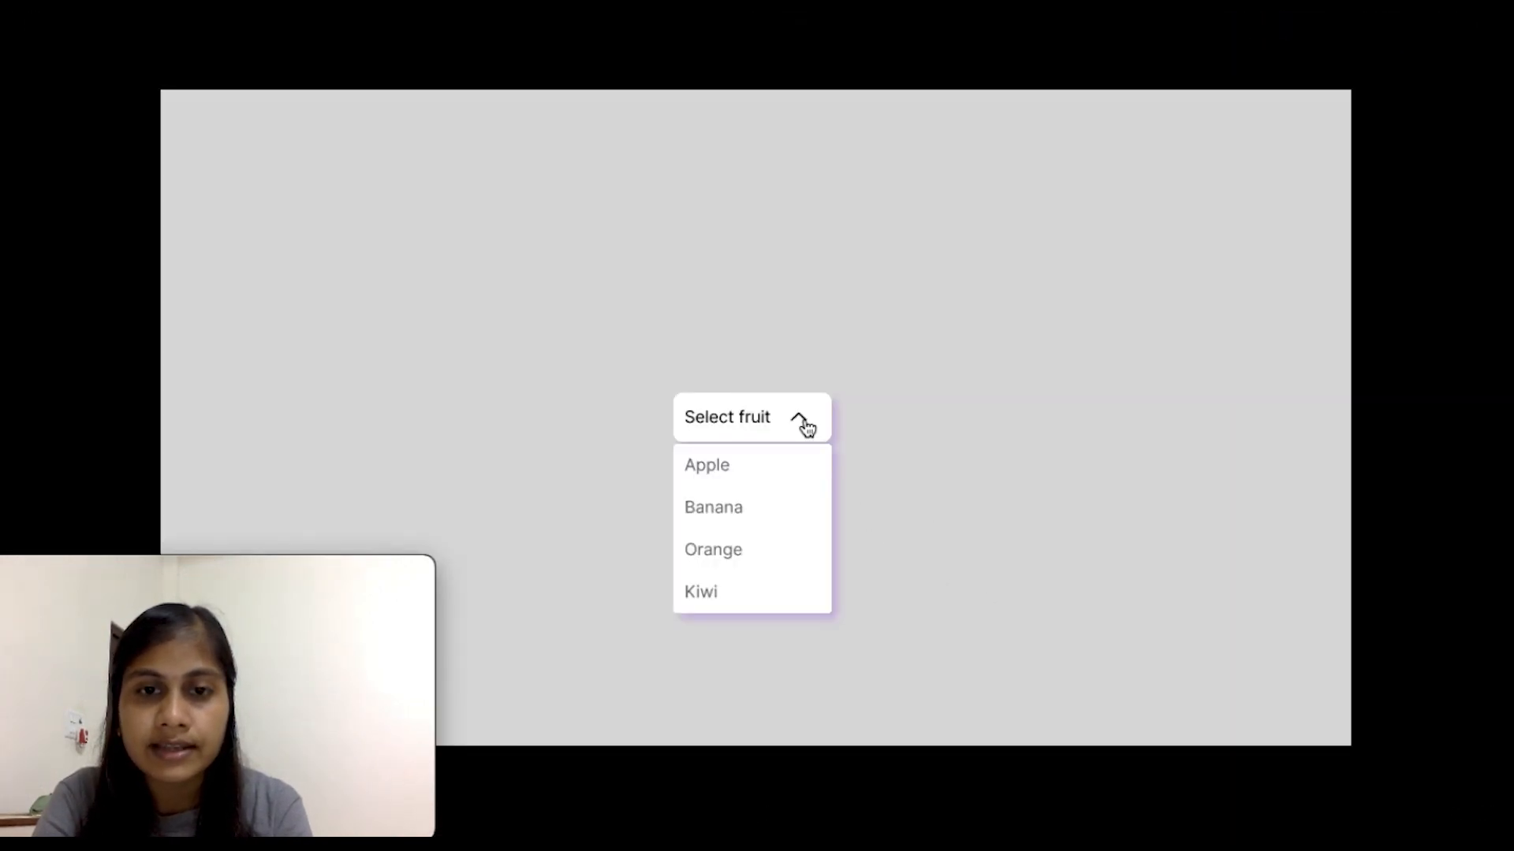
pyautogui.click(717, 470)
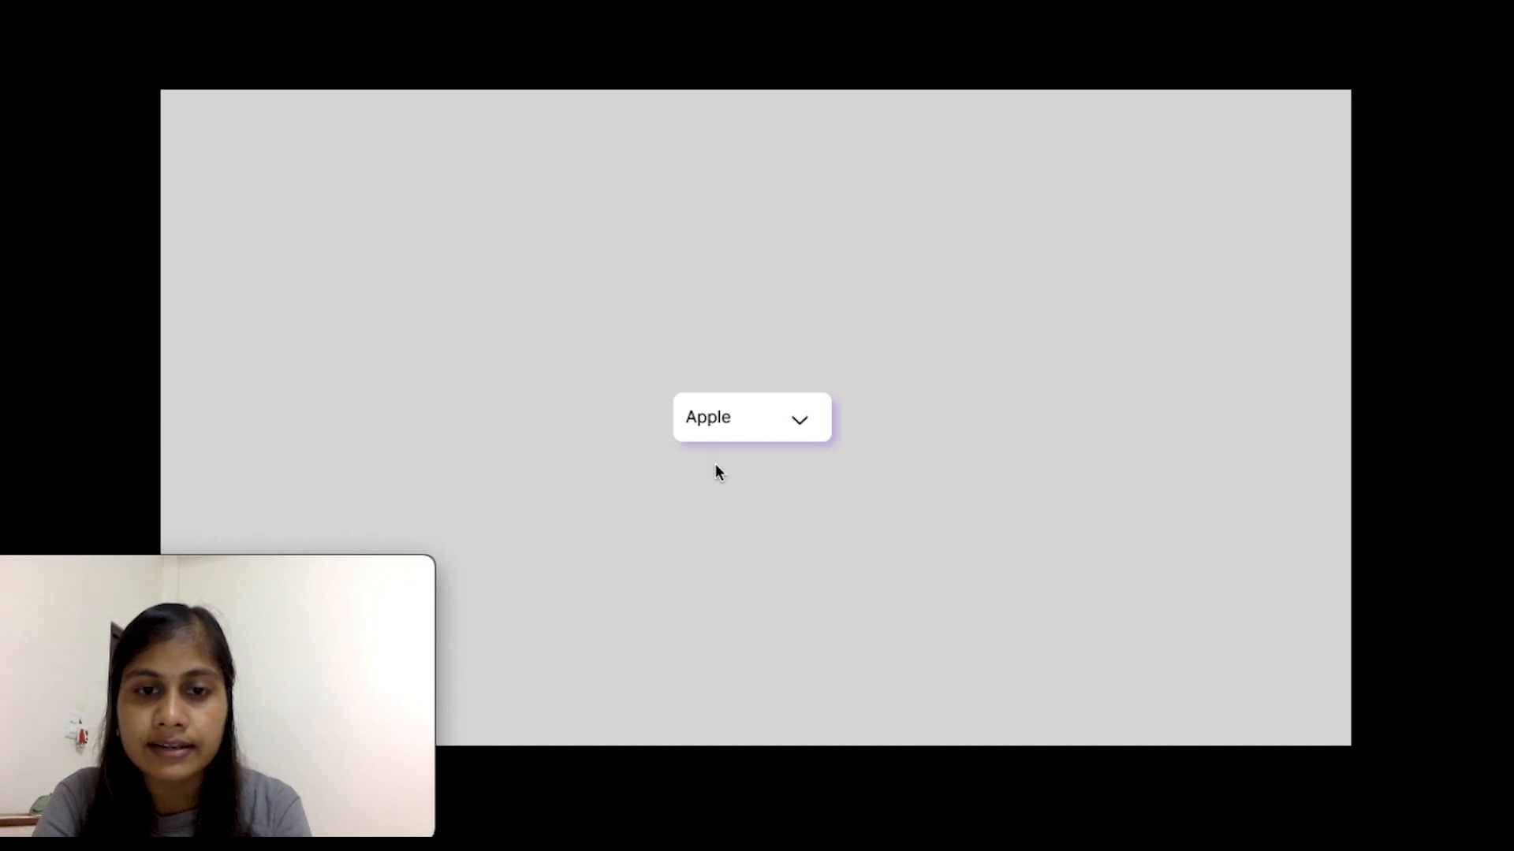